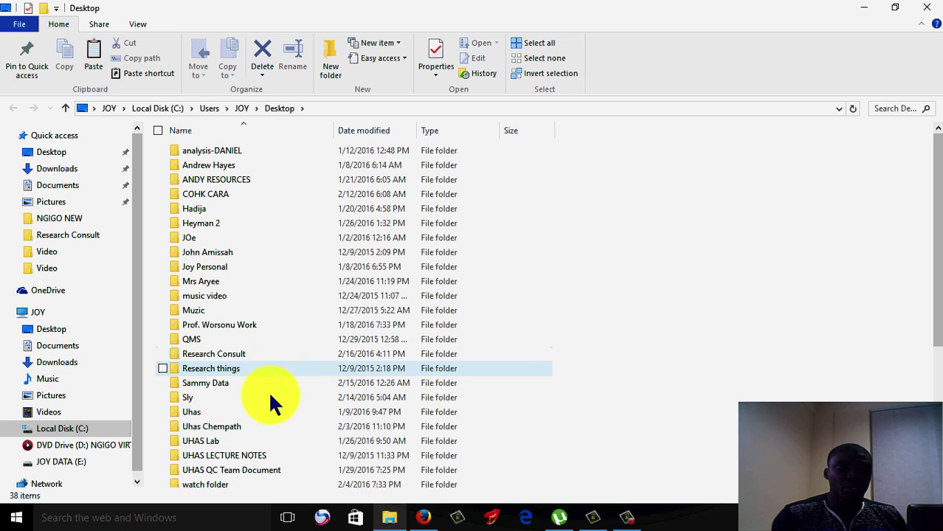
Open the QUESTIONNAIRE EXIT EXAAMINATION Word document from the professor's work folder on the Desktop and dismiss the Document Recovery list.
click(238, 357)
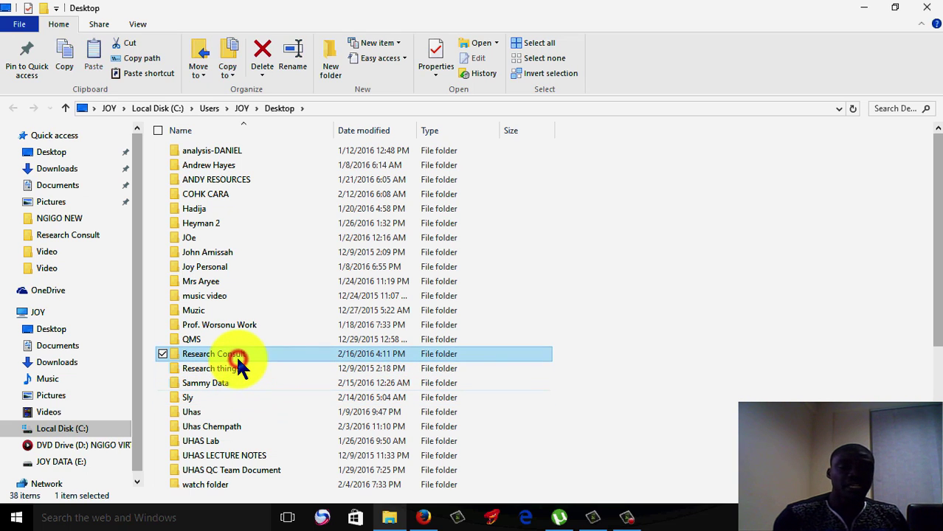
double_click(239, 325)
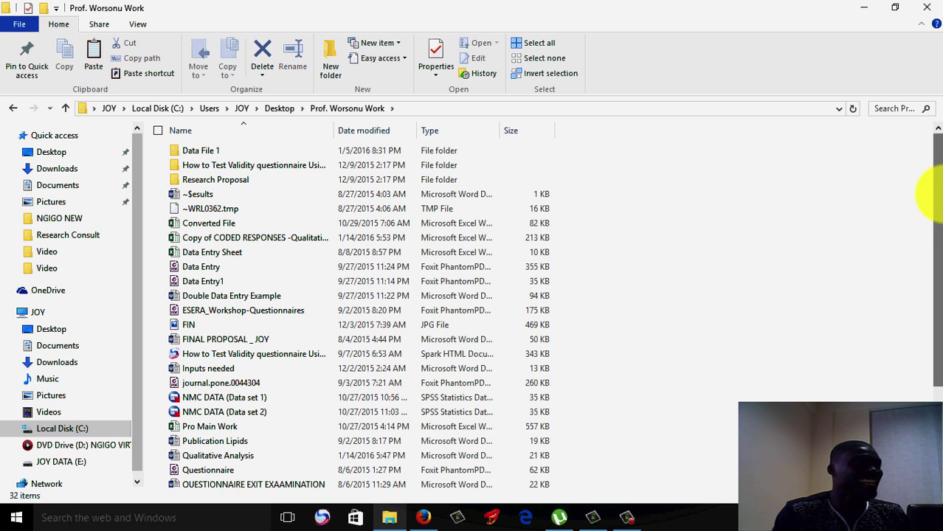
drag(936, 194, 935, 252)
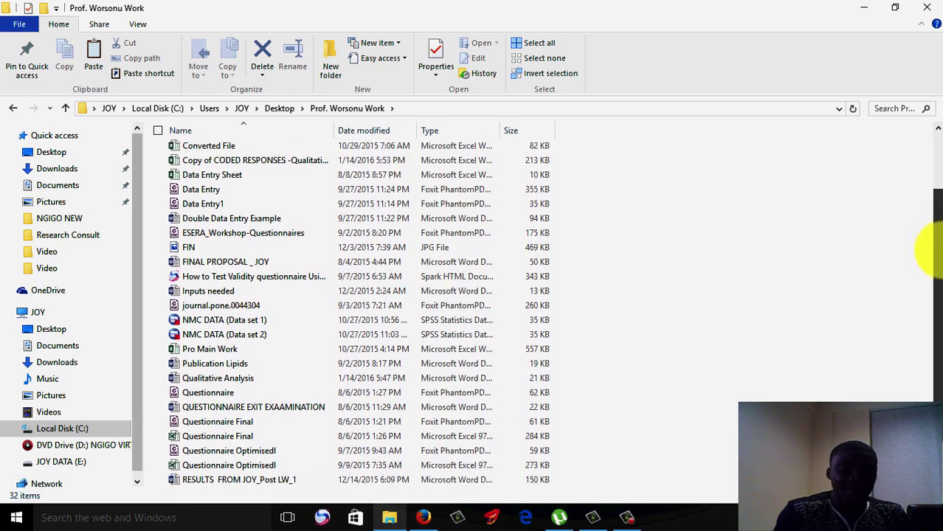
click(317, 406)
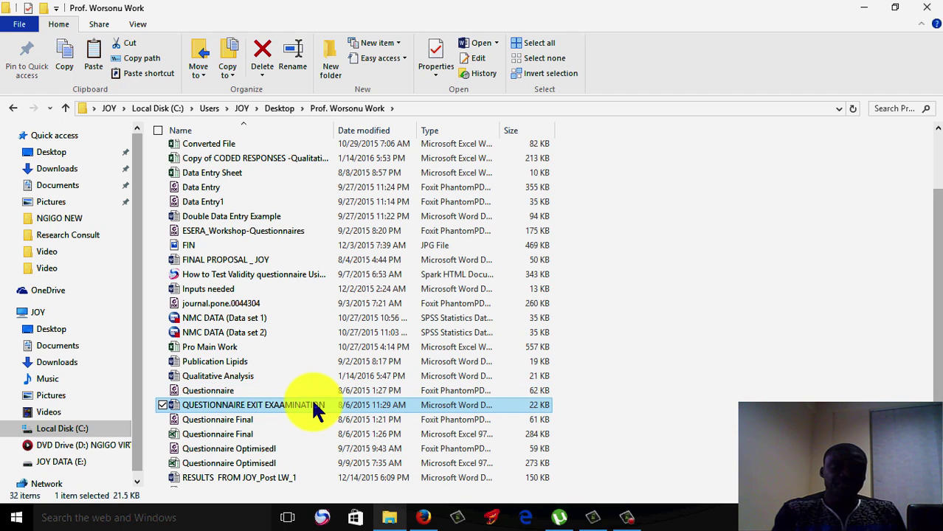
double_click(313, 406)
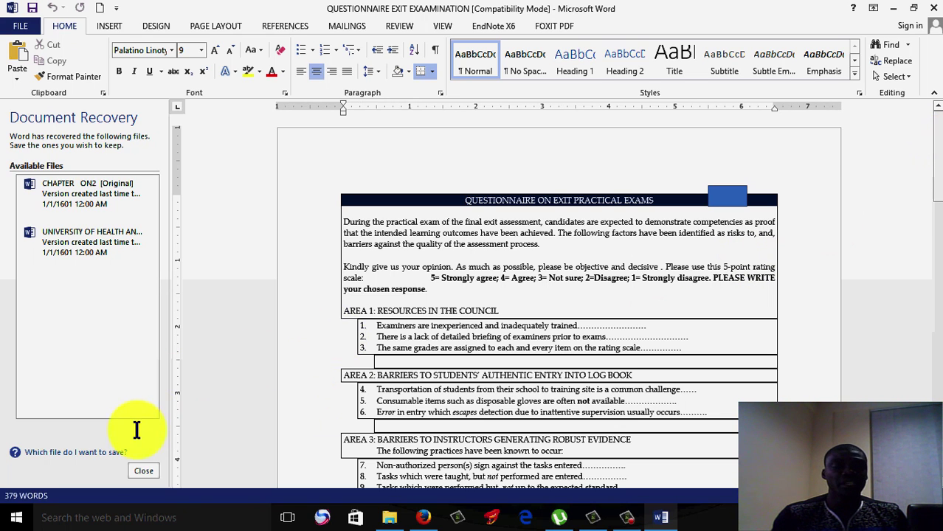
click(143, 471)
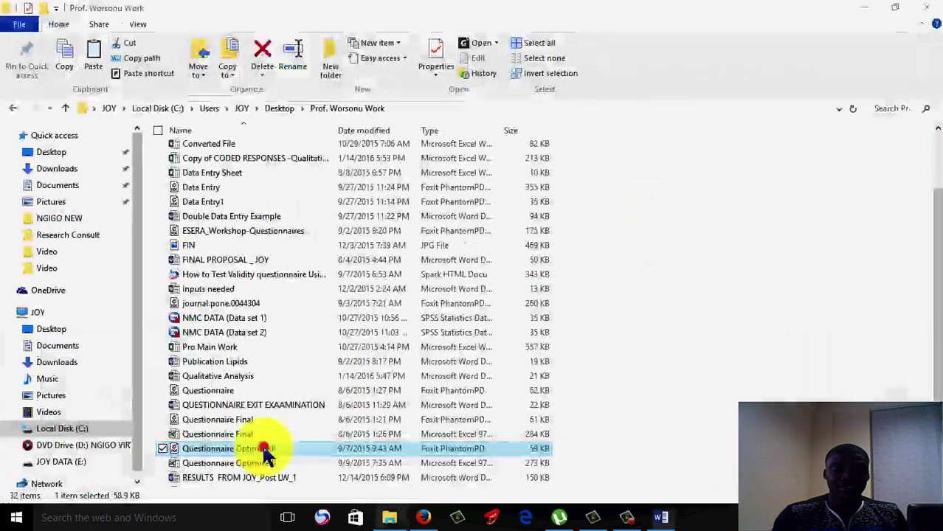
Open the Questionnaire Optimisedl PDF from the same folder and look through its rating items and open-ended questions on both pages.
click(263, 448)
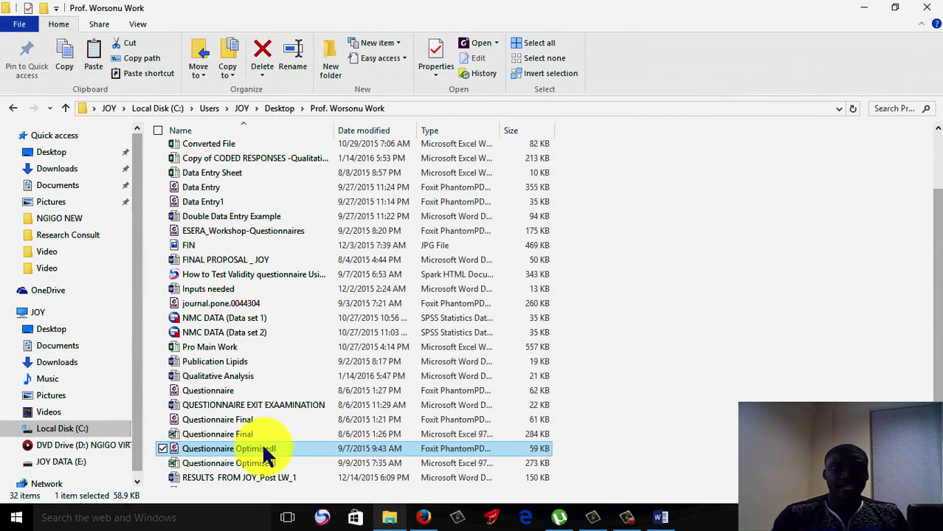
double_click(263, 448)
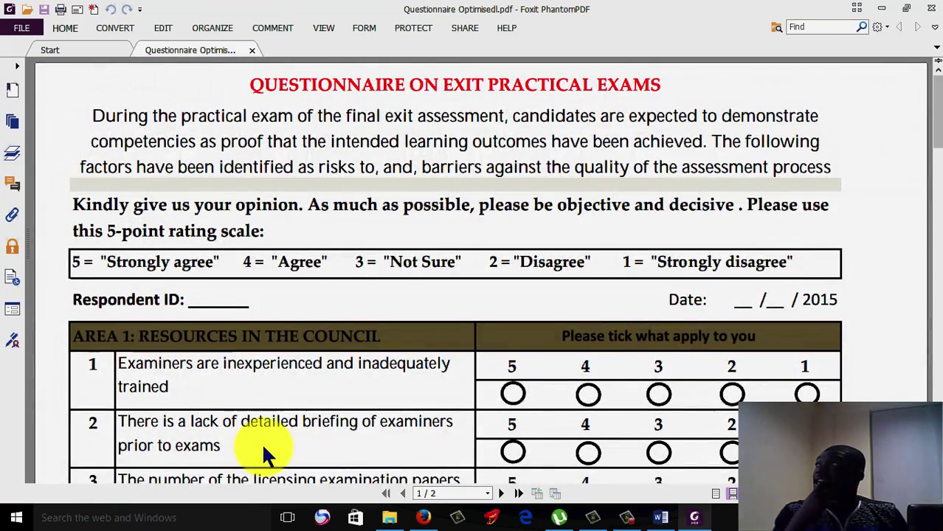
scroll(261, 443, down, 1)
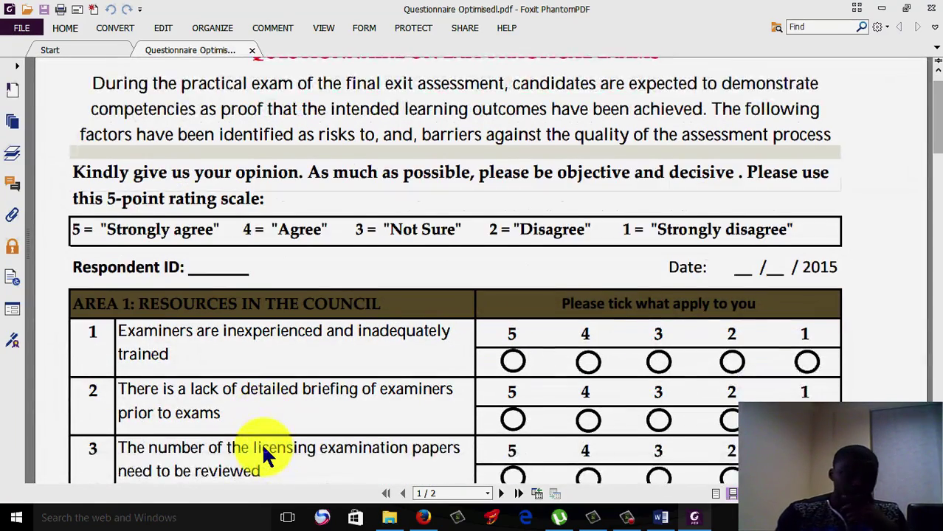
scroll(264, 452, down, 5)
scroll(264, 452, down, 4)
scroll(265, 454, down, 5)
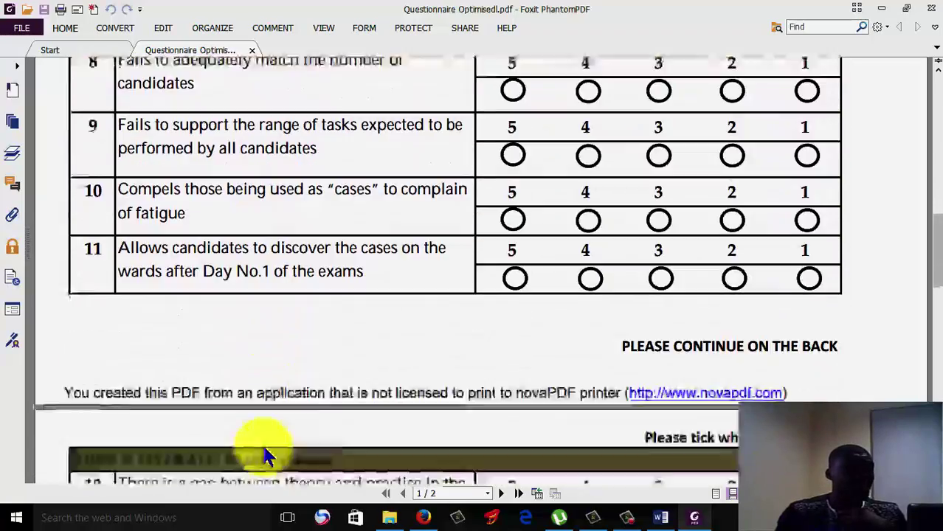
scroll(264, 453, down, 4)
scroll(264, 454, down, 4)
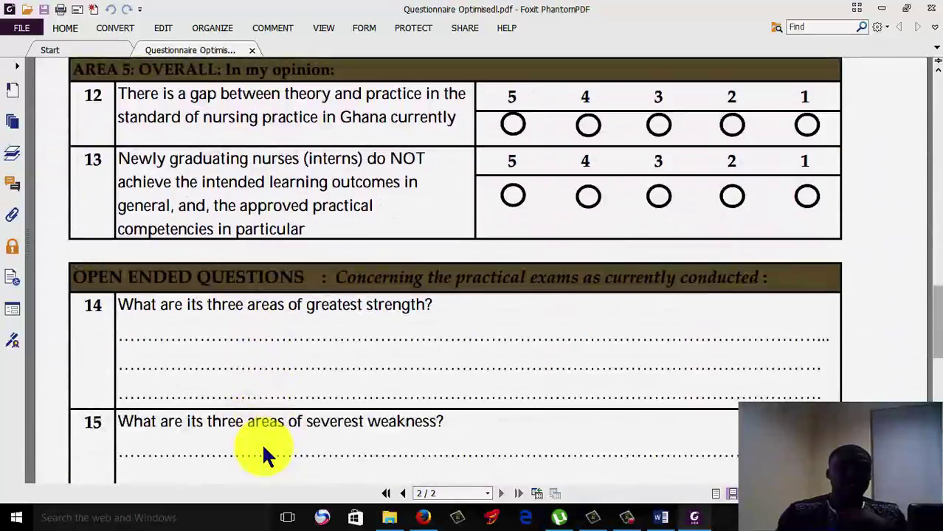
scroll(264, 452, down, 7)
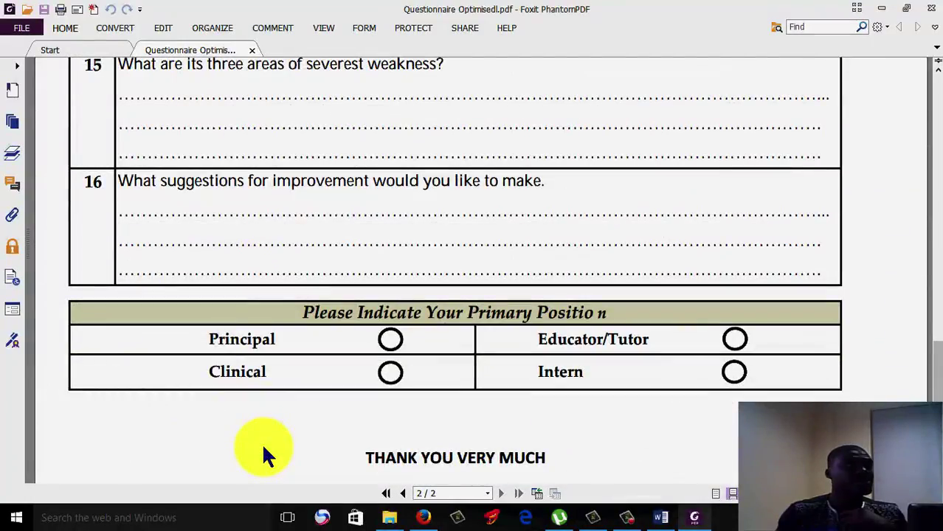
scroll(264, 448, up, 5)
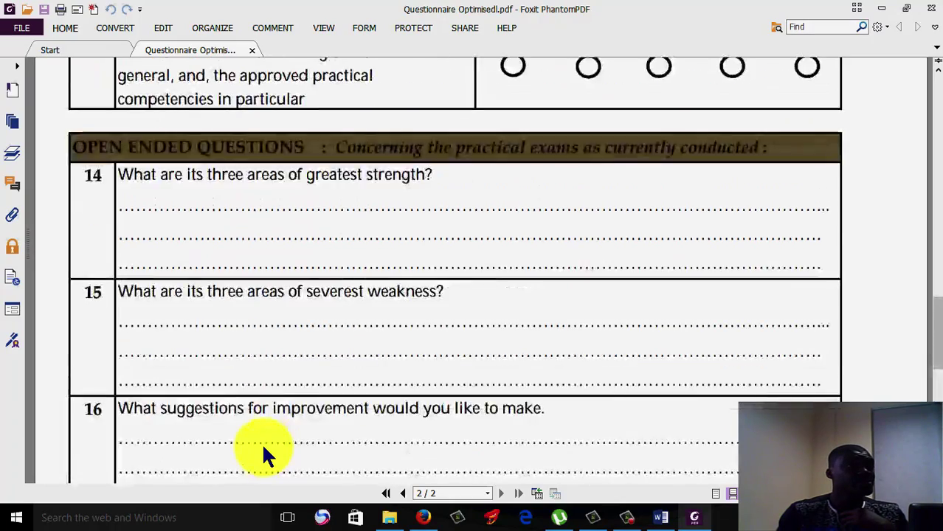
scroll(264, 450, up, 18)
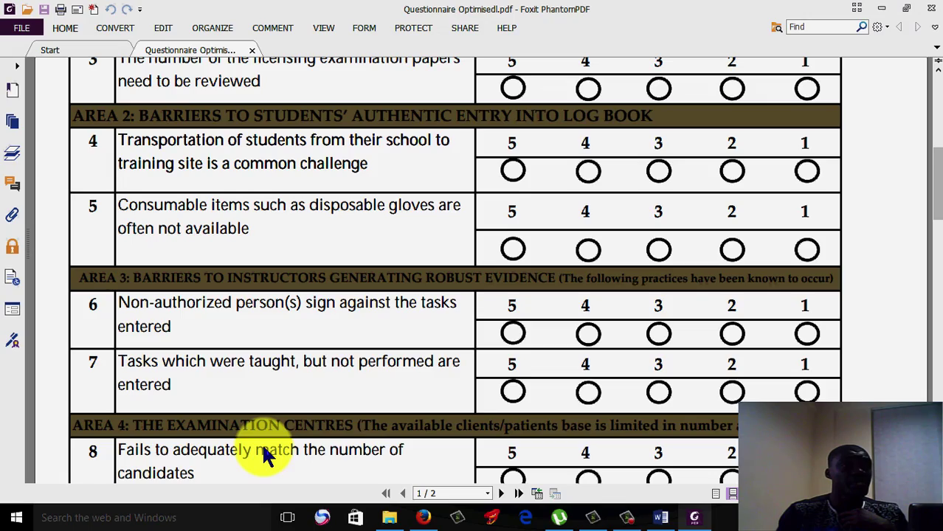
scroll(266, 453, up, 4)
scroll(261, 442, up, 6)
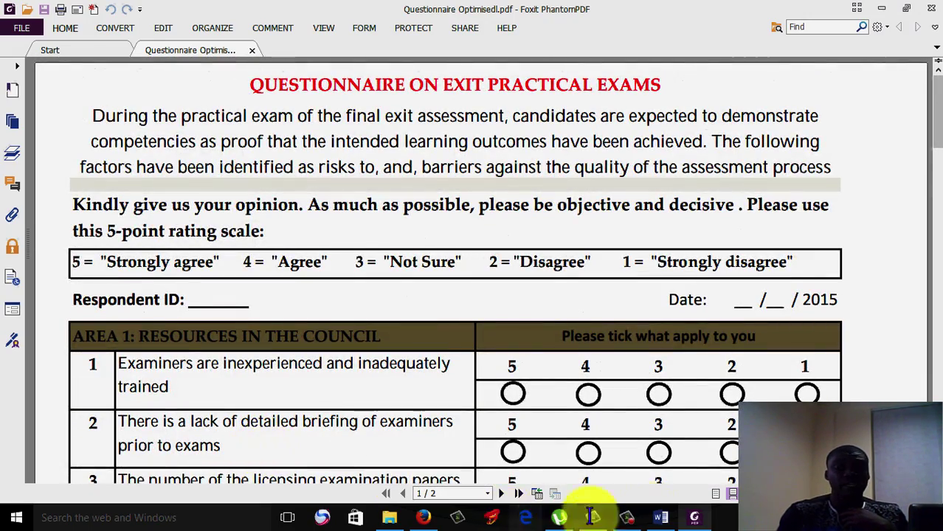
Switch to Word and look through the original questionnaire's layout from its title to the closing line.
click(664, 517)
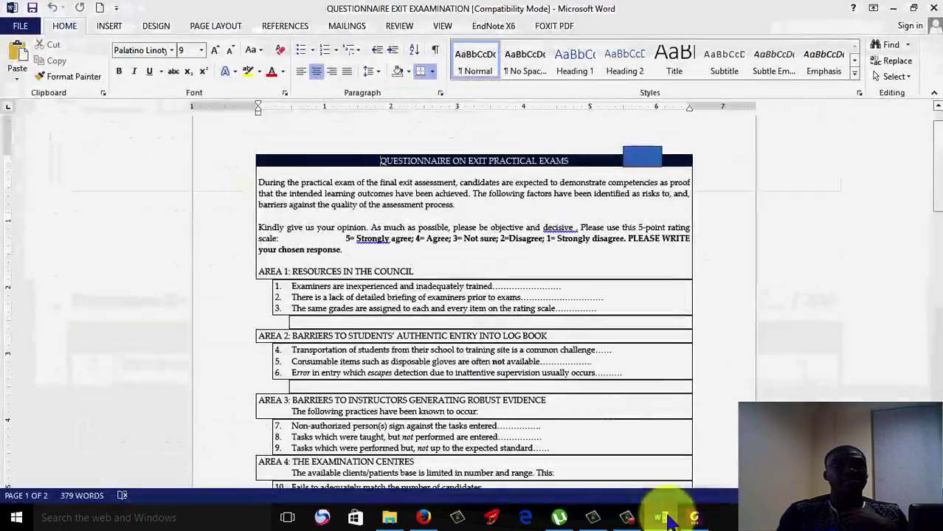
scroll(472, 302, down, 3)
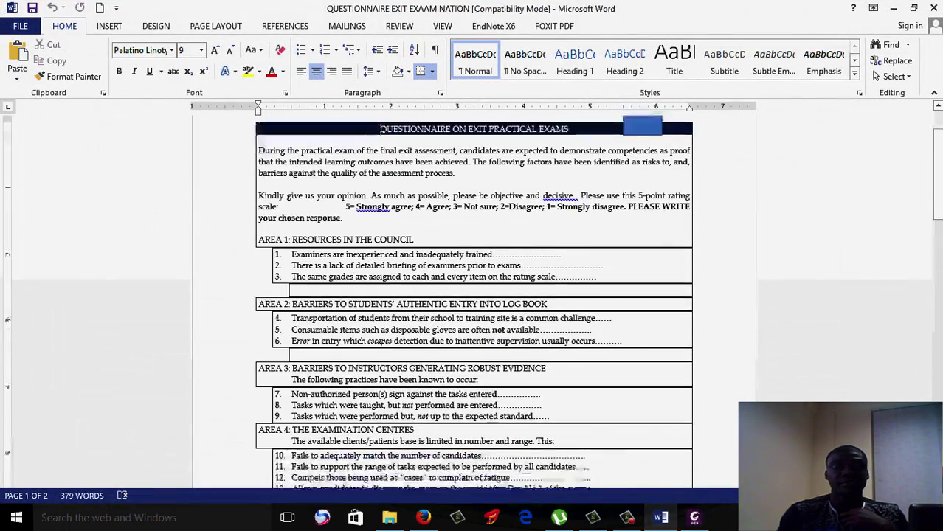
scroll(935, 134, down, 10)
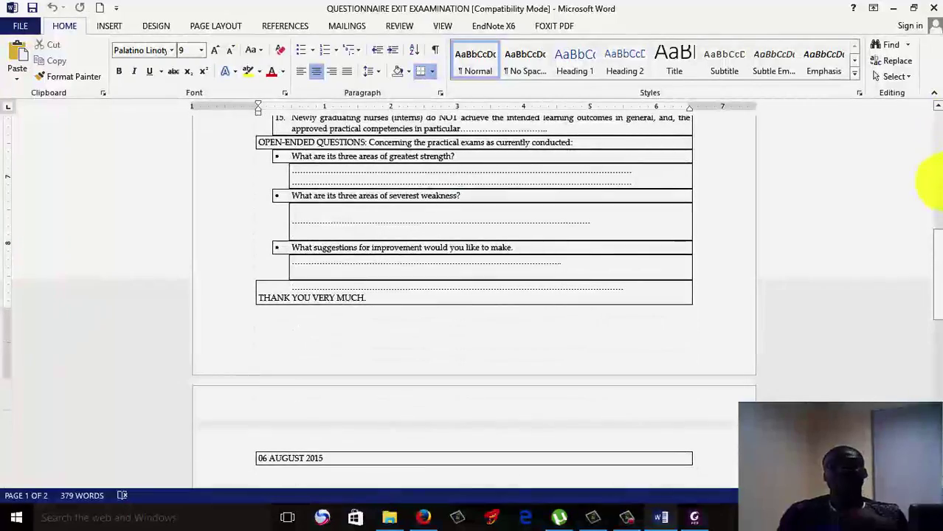
click(938, 255)
drag(939, 243, 937, 151)
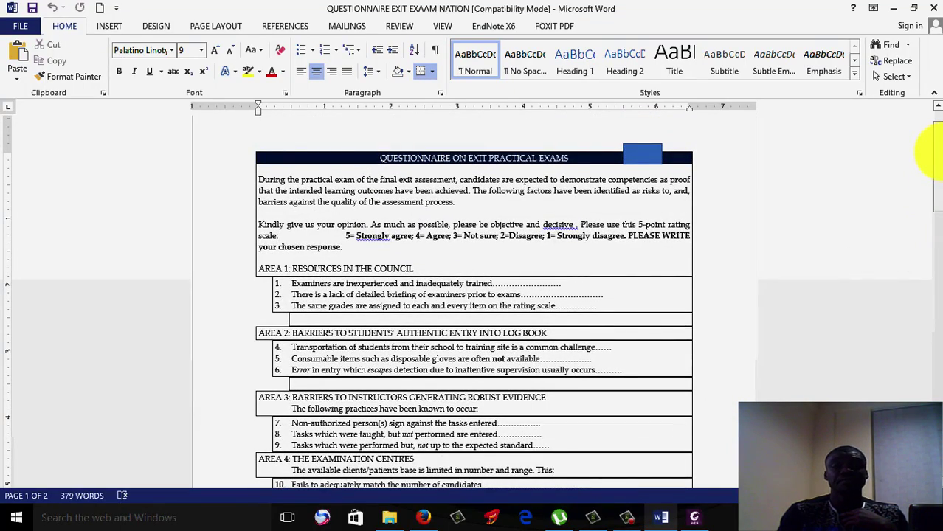
Minimize Word to return to the PDF questionnaire and examine the layout of the rating items in Areas 1 to 3.
click(894, 9)
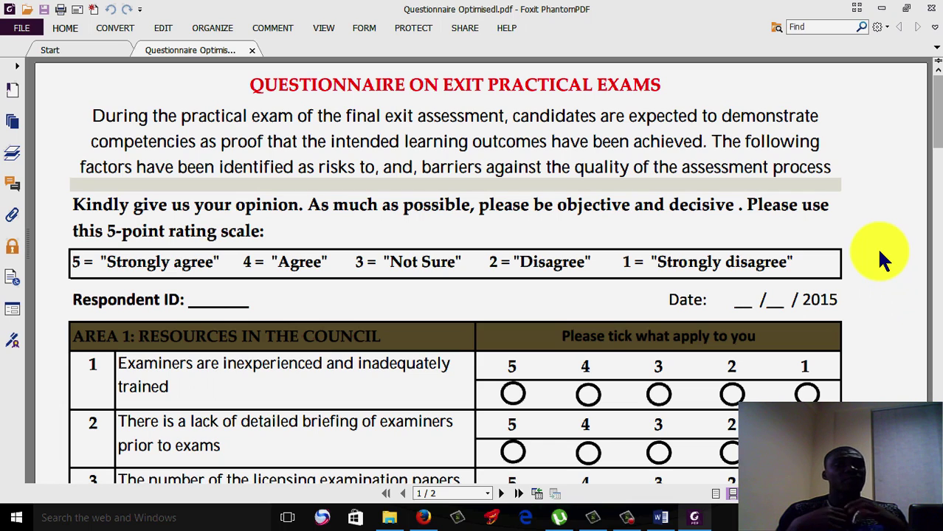
scroll(879, 251, down, 2)
scroll(878, 252, down, 7)
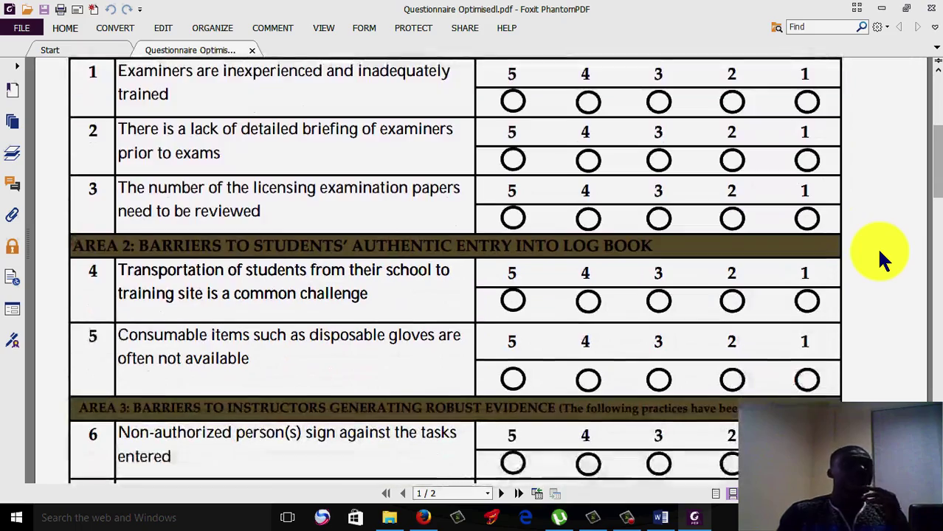
scroll(877, 254, down, 1)
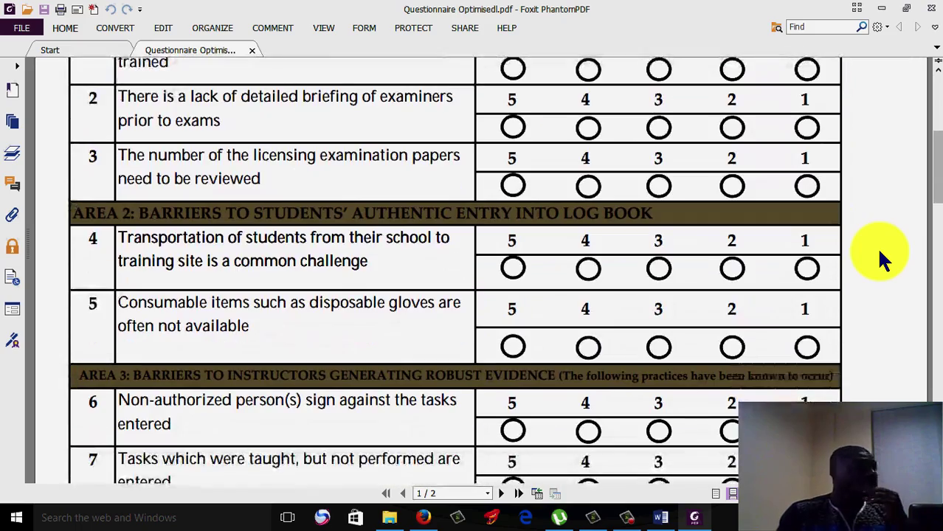
Switch back to Word and highlight the 5-point rating scale instruction in the questionnaire's introduction.
click(661, 519)
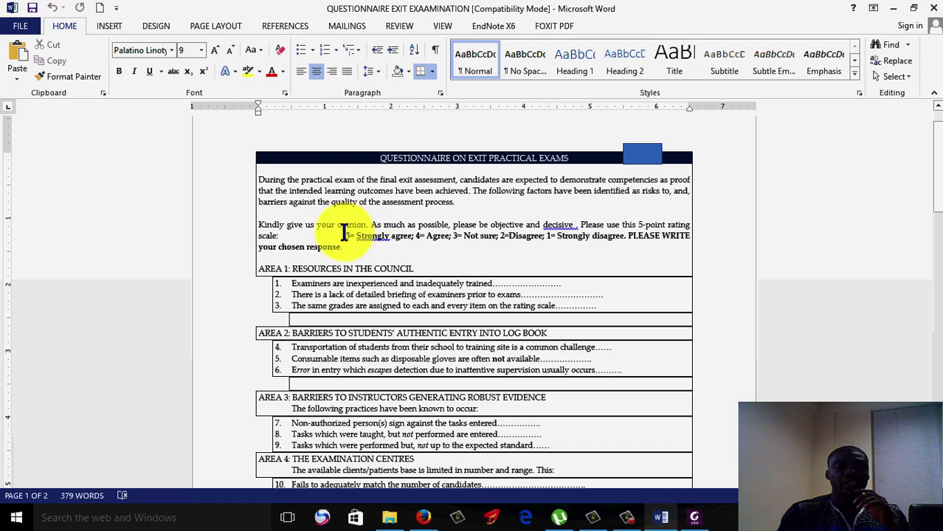
drag(345, 233, 538, 298)
click(537, 294)
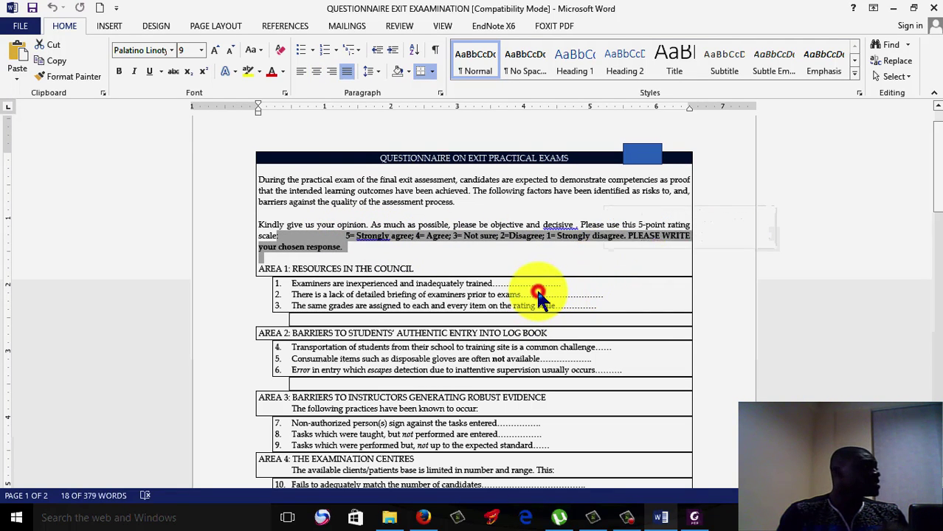
Return to the folder in File Explorer and open the Questionnaire Final Excel workbook.
click(692, 519)
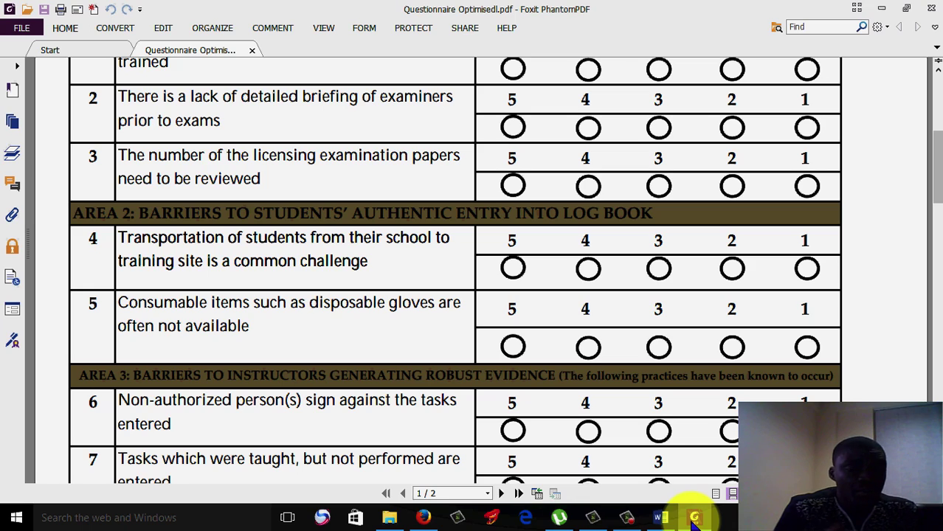
click(693, 520)
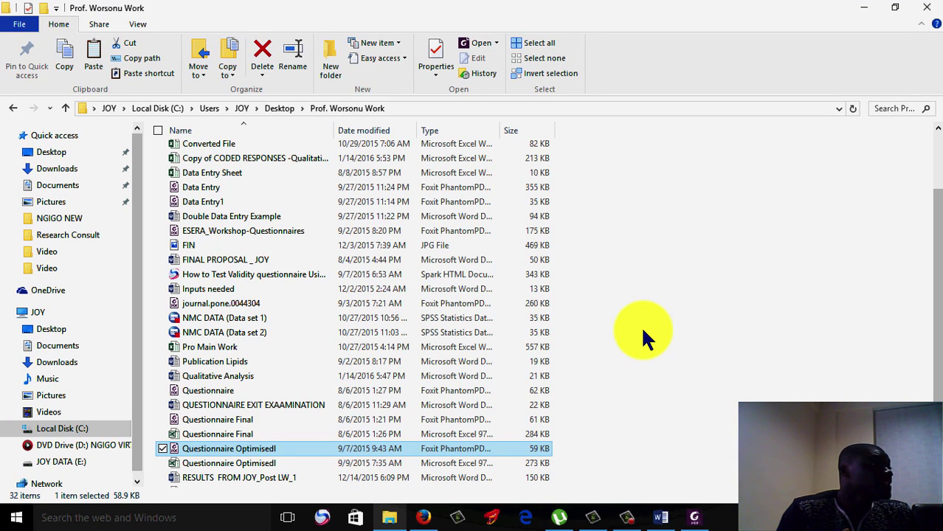
click(264, 435)
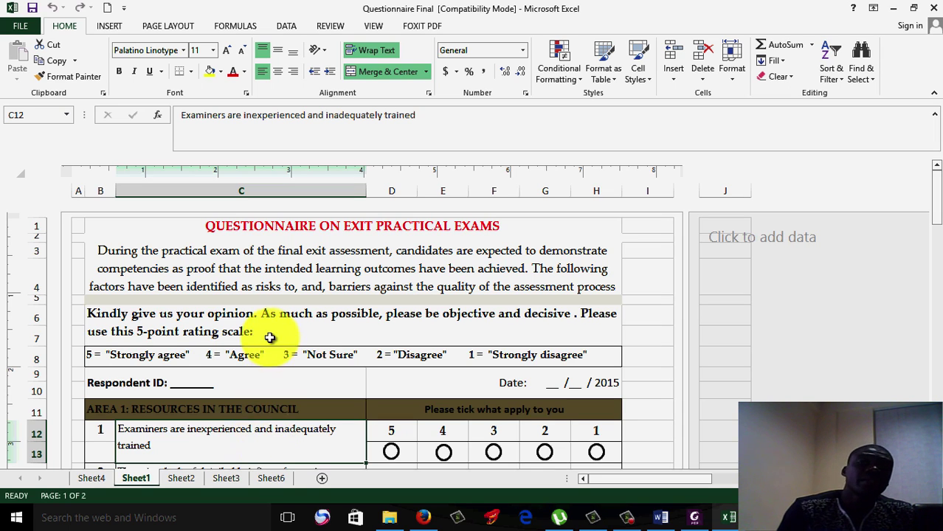
Examine the introduction, opinion request, rating scale, Respondent ID, date and Area 1 heading cells on Sheet1.
click(334, 308)
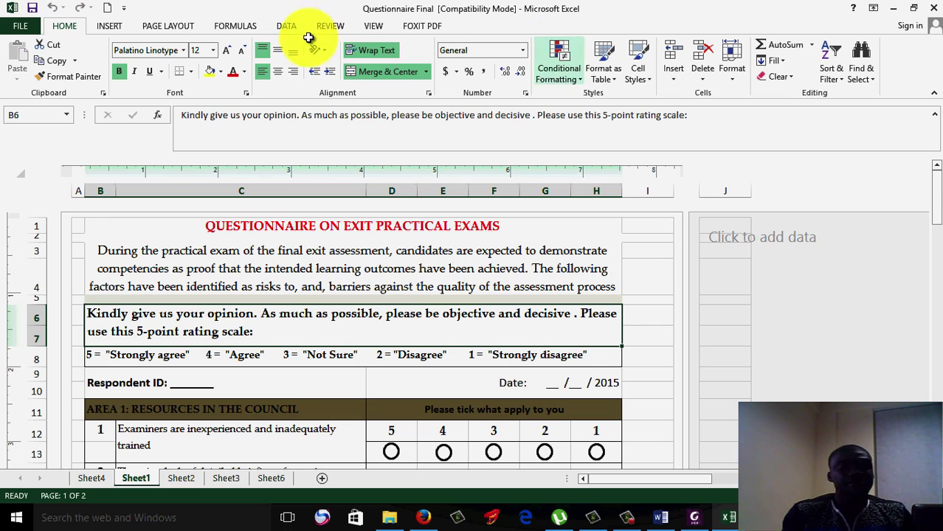
click(359, 265)
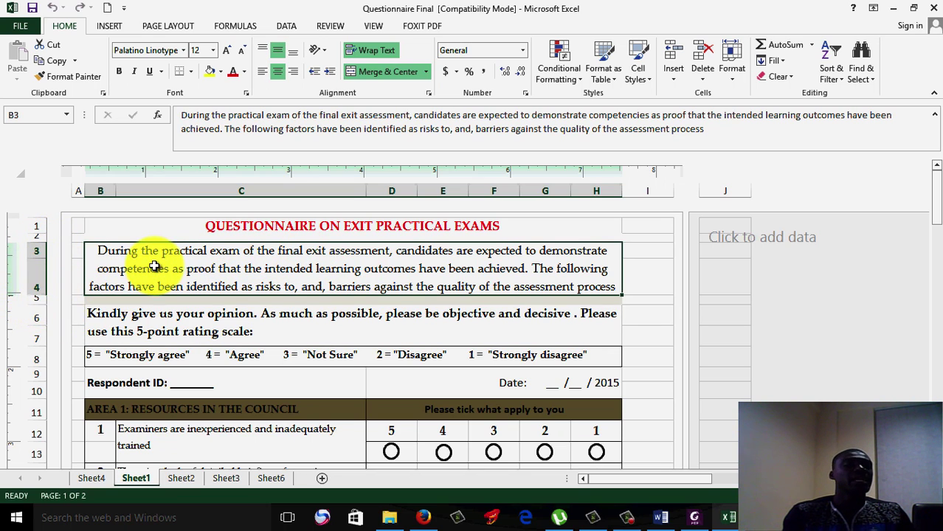
click(129, 321)
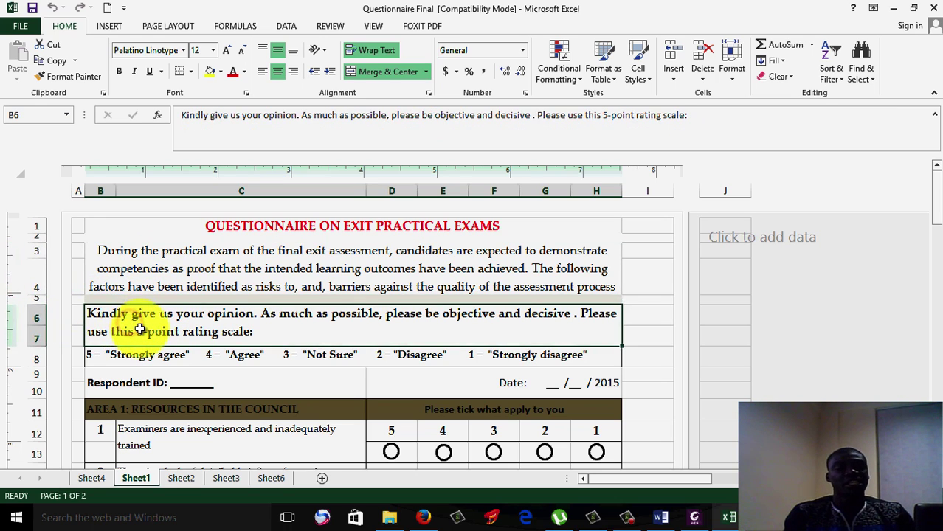
click(220, 368)
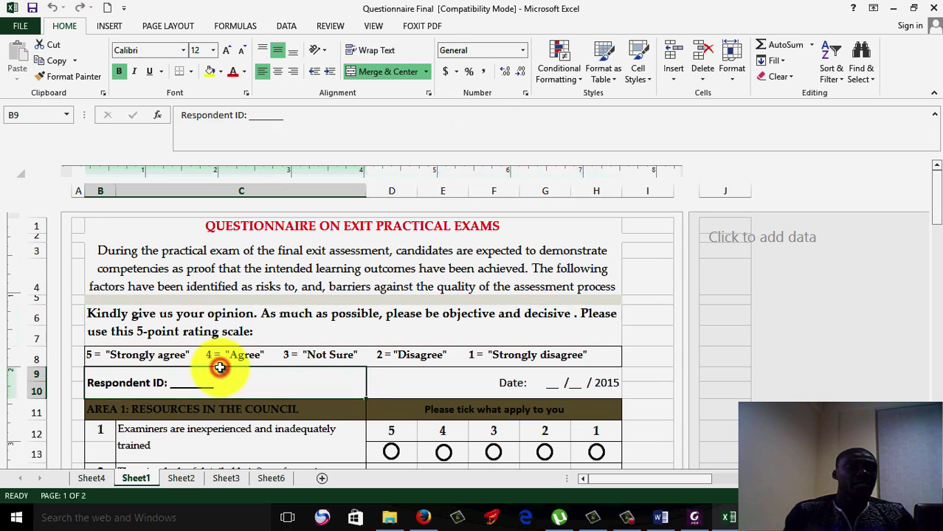
click(160, 351)
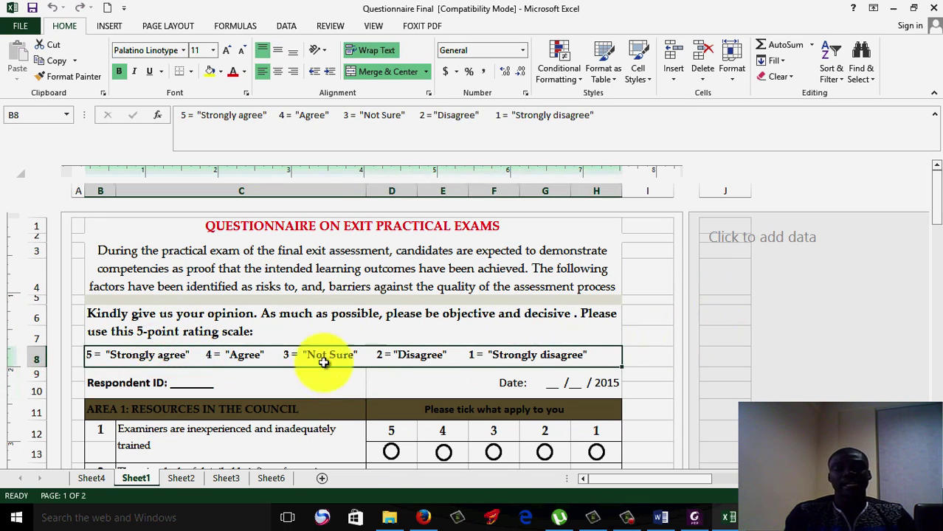
click(412, 374)
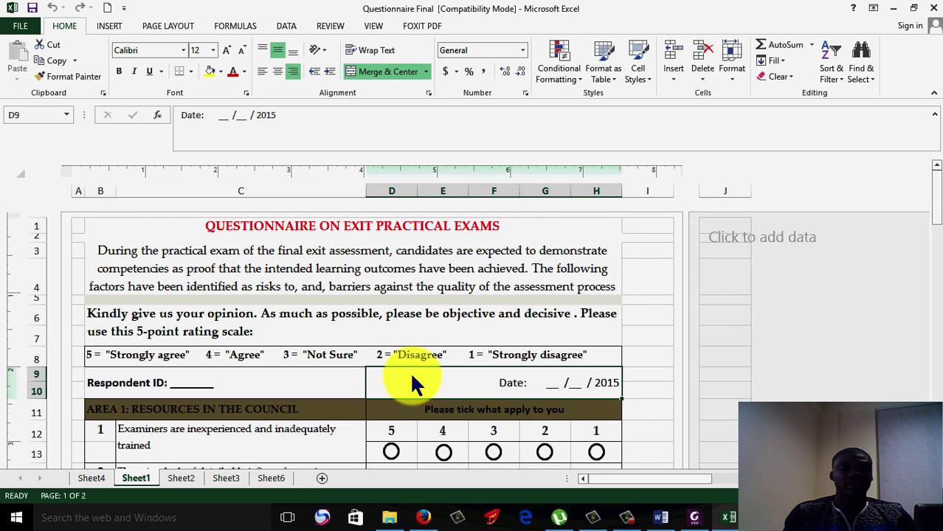
drag(937, 186, 939, 214)
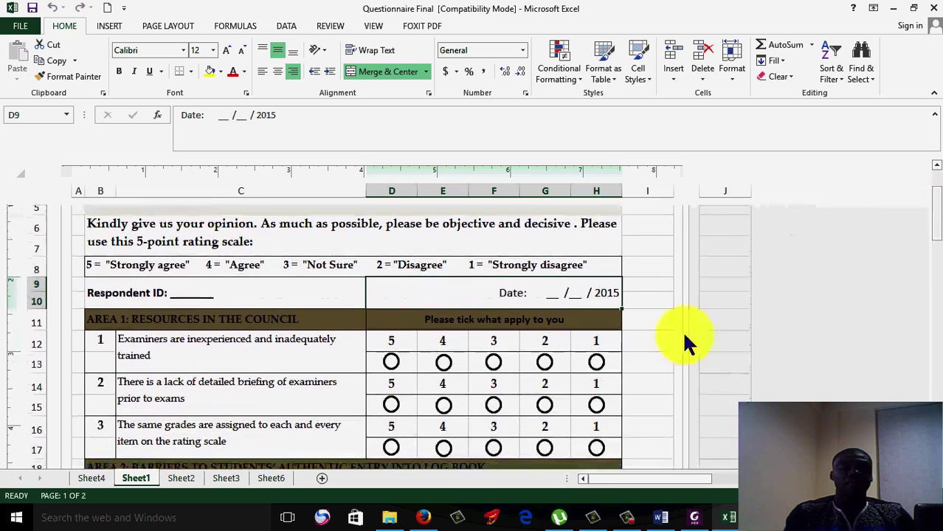
click(162, 321)
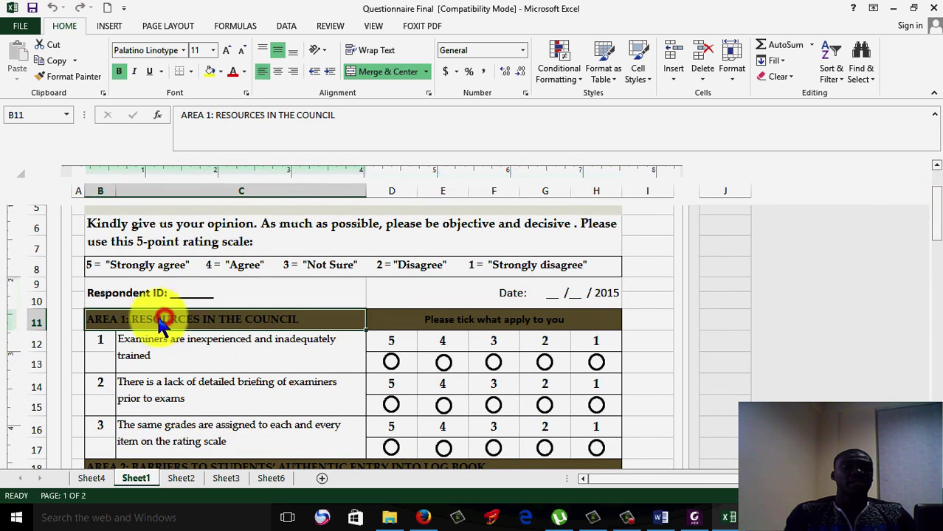
Examine the border and fill colour options available for the Area 1 heading cell.
click(190, 71)
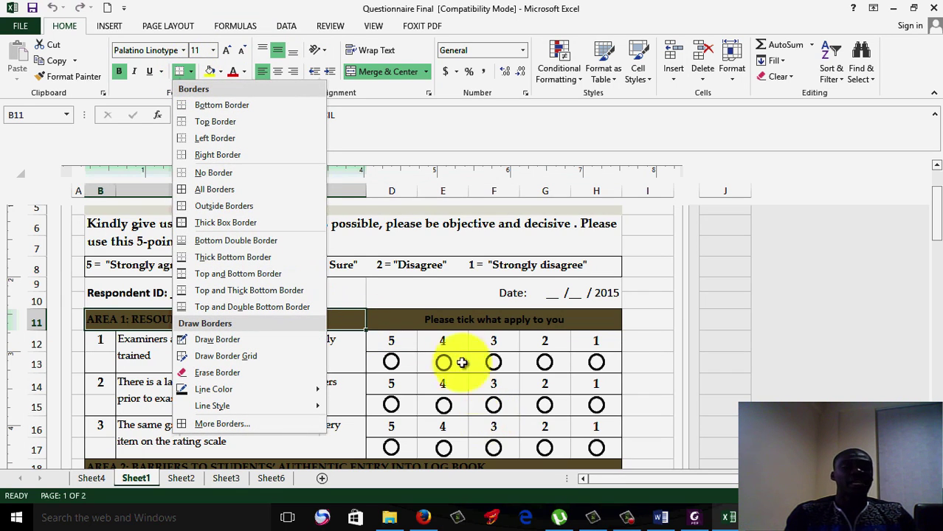
click(415, 323)
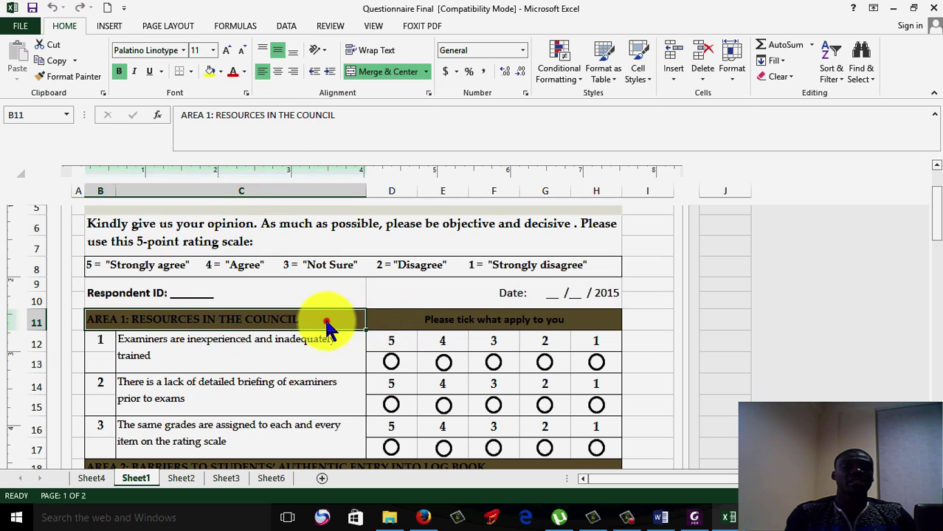
click(219, 71)
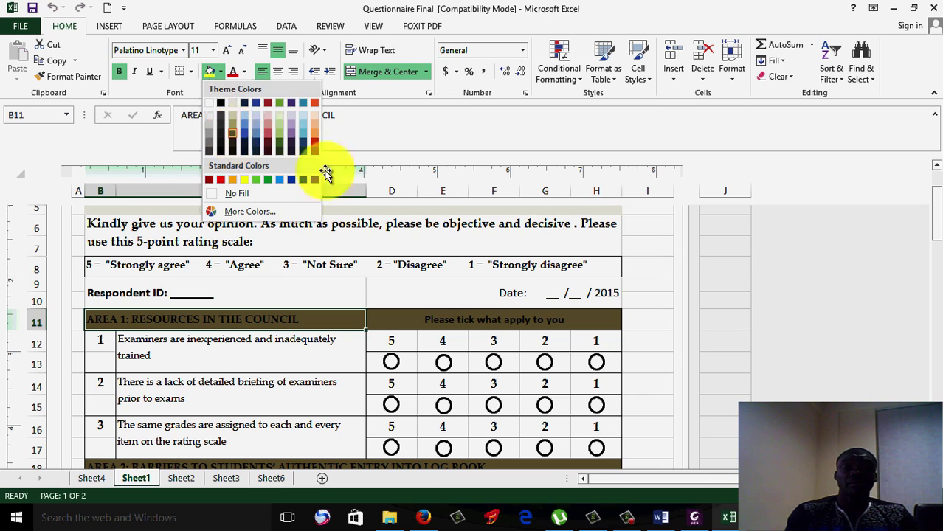
click(392, 361)
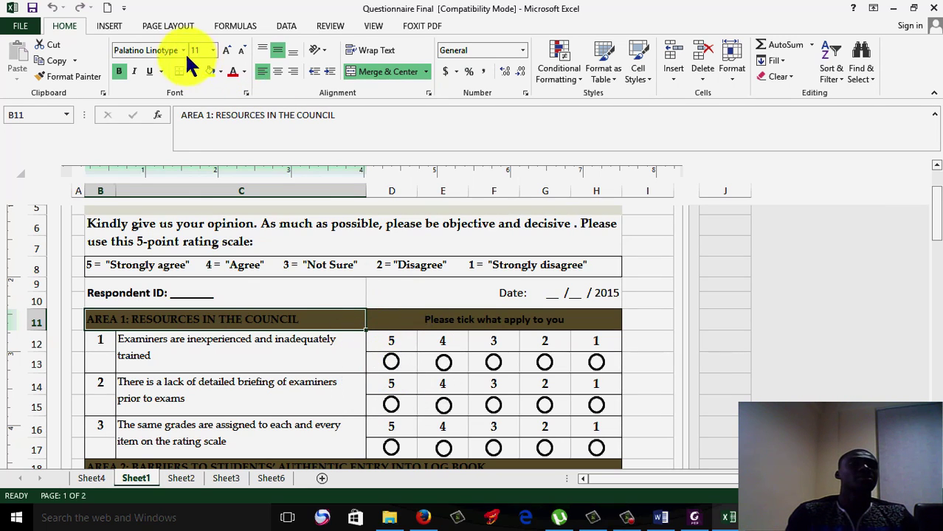
Insert an oval in column I beside the Area 1 heading and resize it to about 0.26" high by 0.24" wide.
click(112, 28)
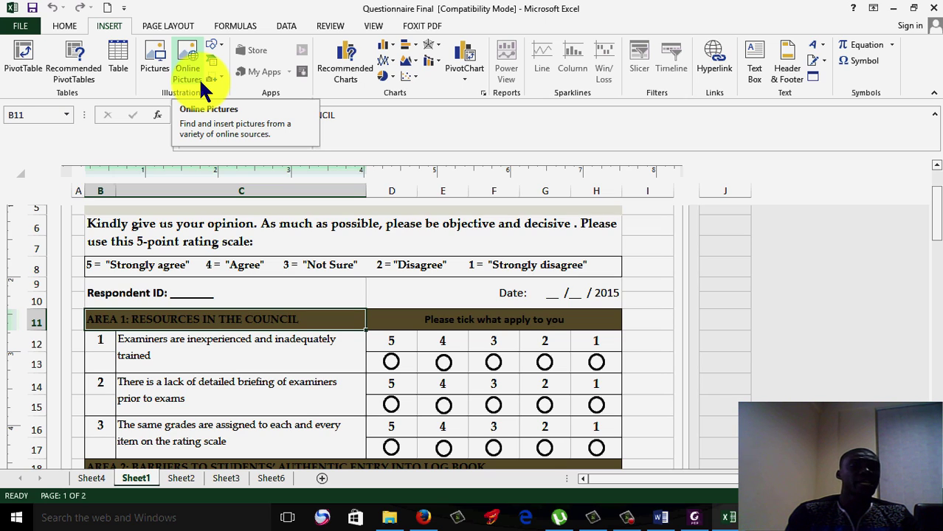
click(212, 45)
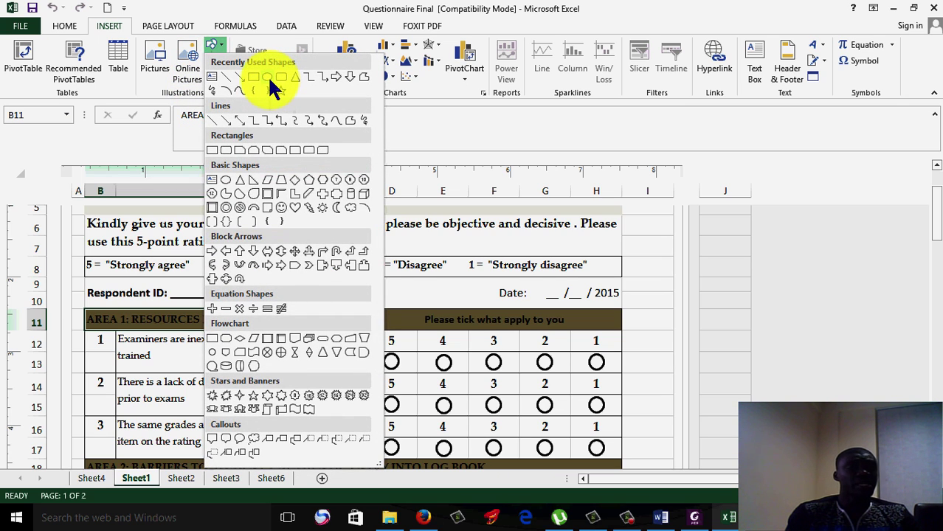
click(268, 79)
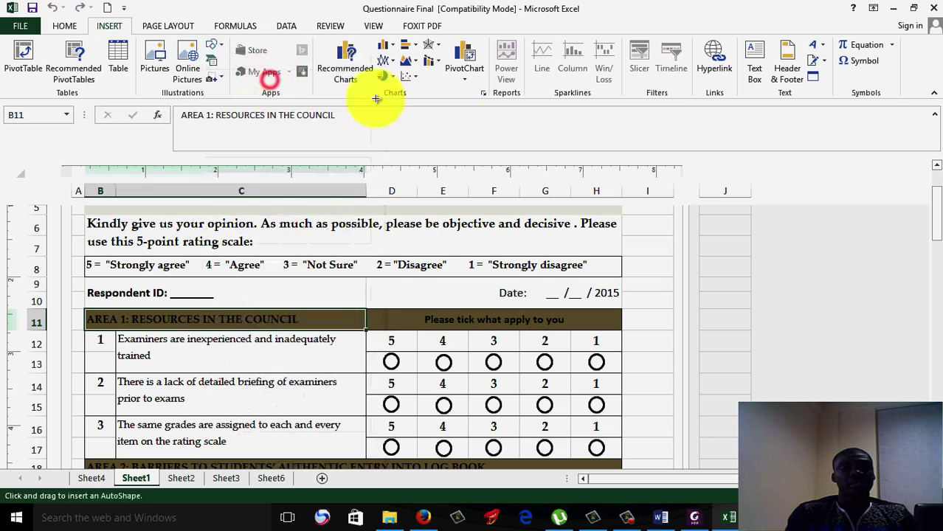
mouse_move(653, 301)
mouse_down()
mouse_move(670, 326)
mouse_move(838, 312)
mouse_move(648, 316)
mouse_up()
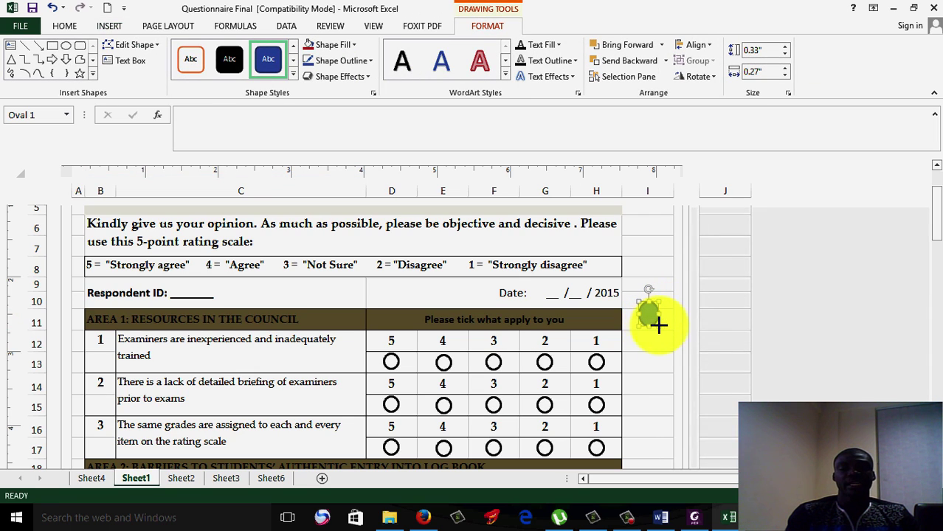
mouse_move(659, 322)
mouse_down()
mouse_move(652, 312)
mouse_move(656, 322)
mouse_up()
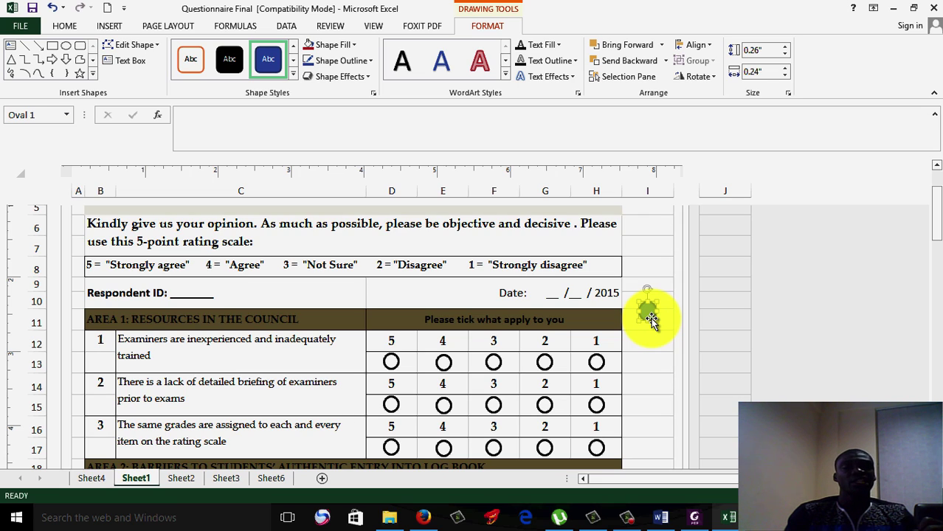
click(650, 320)
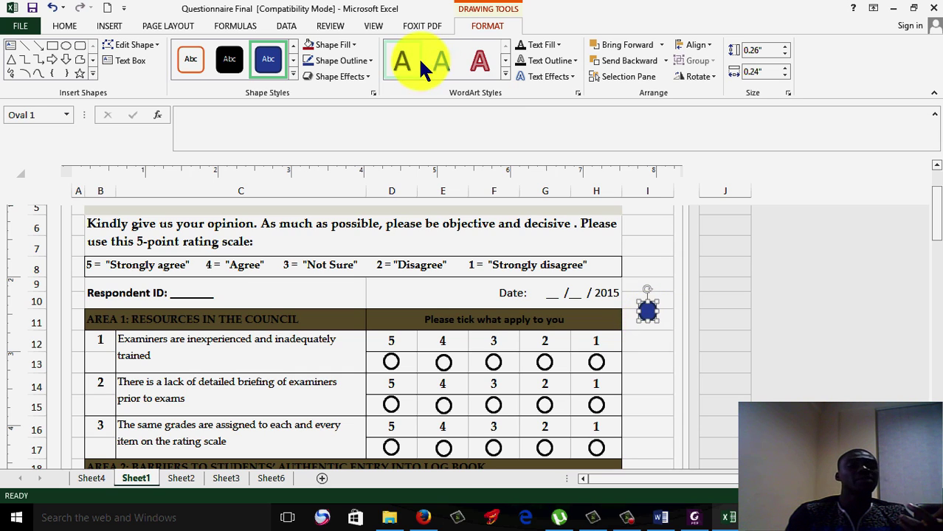
Give the new oval a white fill and a black outline to match the questionnaire's tick circles.
click(354, 45)
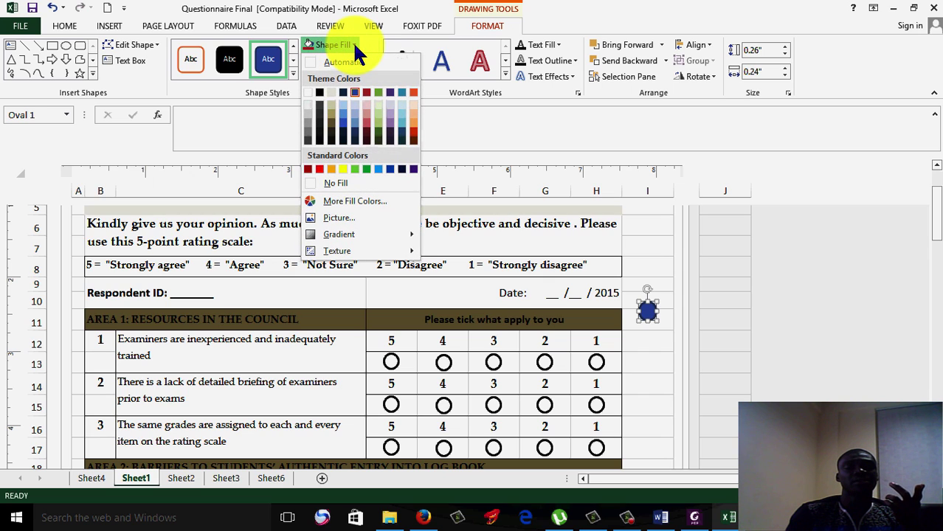
click(307, 92)
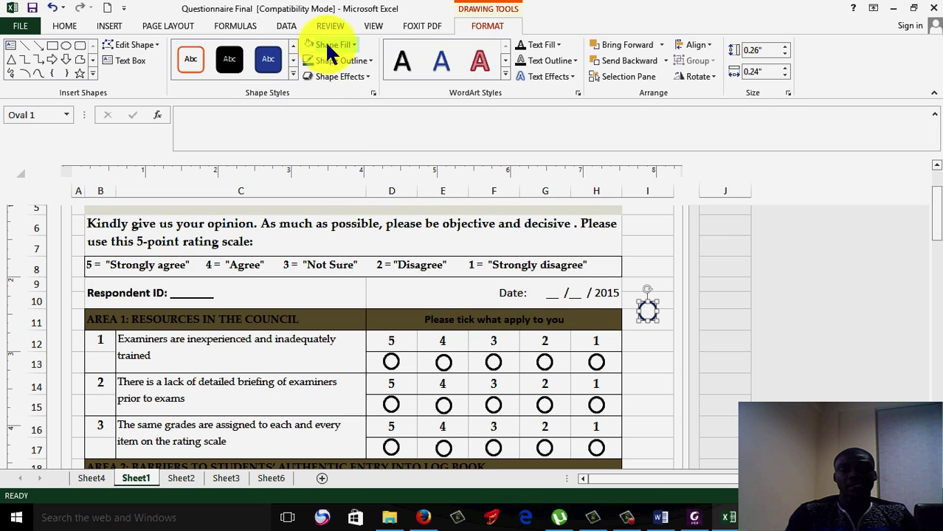
click(364, 62)
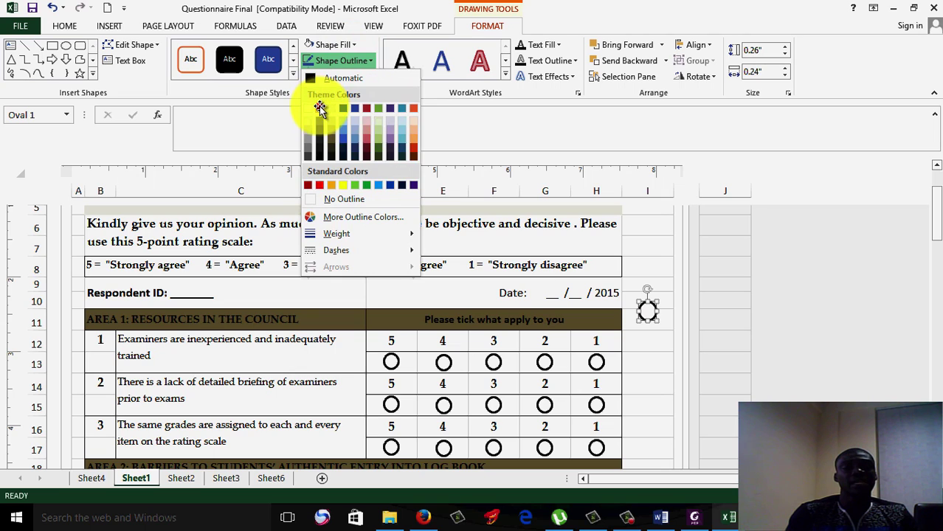
click(319, 107)
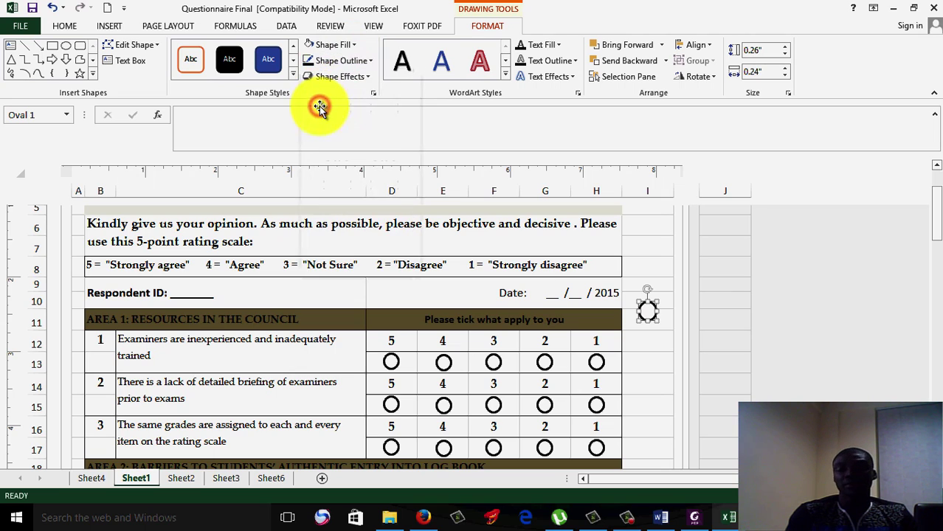
click(667, 326)
Move the new circle down to cell I13 and duplicate it three times.
drag(647, 313, 646, 368)
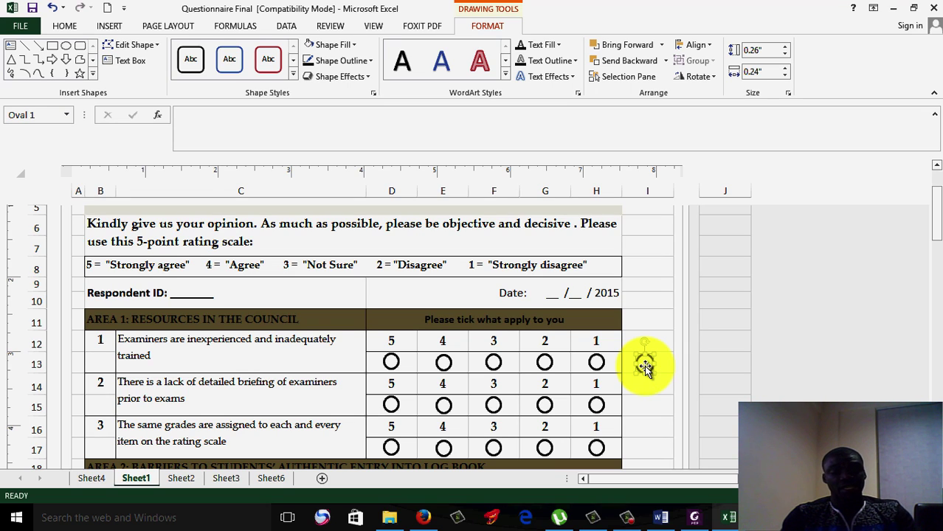
key(ctrl+d)
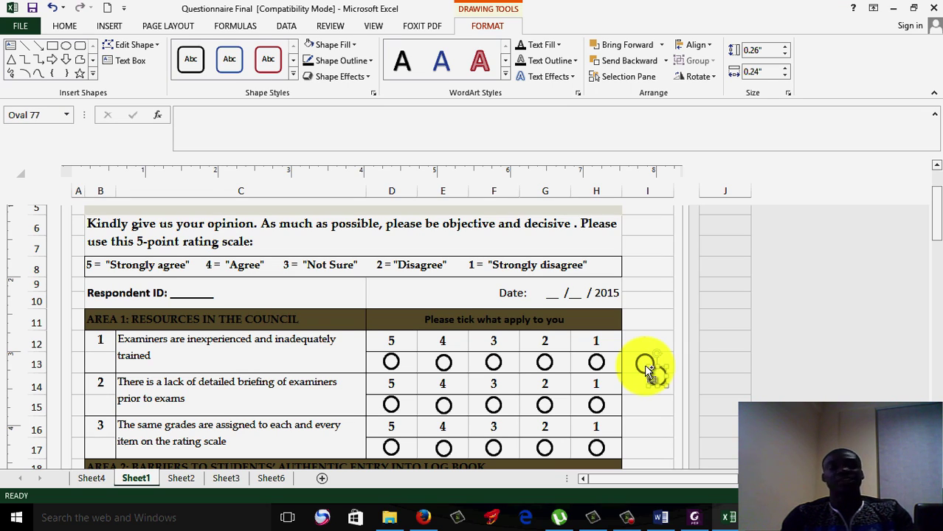
key(ctrl+d)
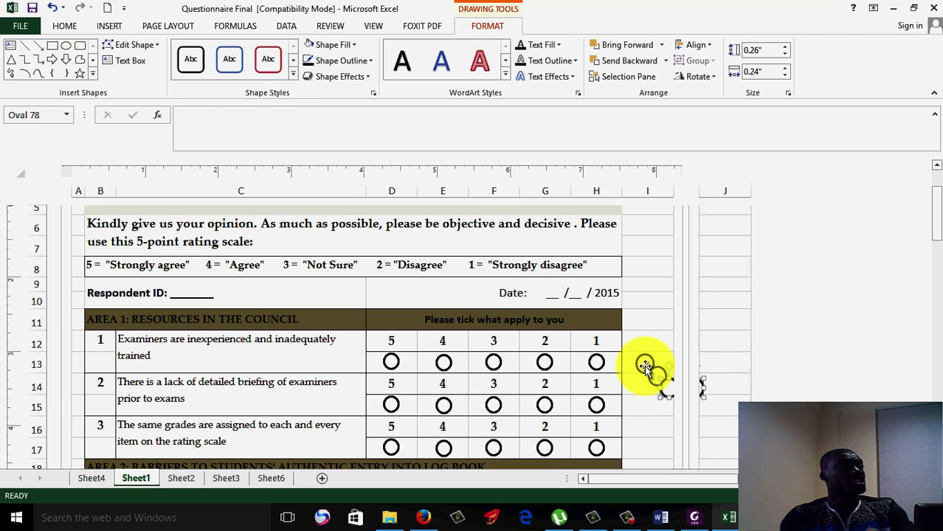
key(ctrl+d)
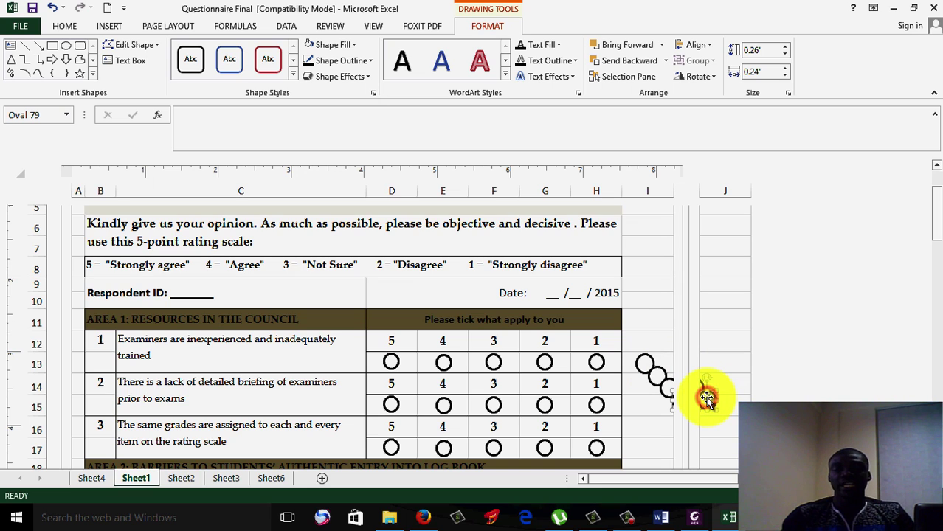
key(Escape)
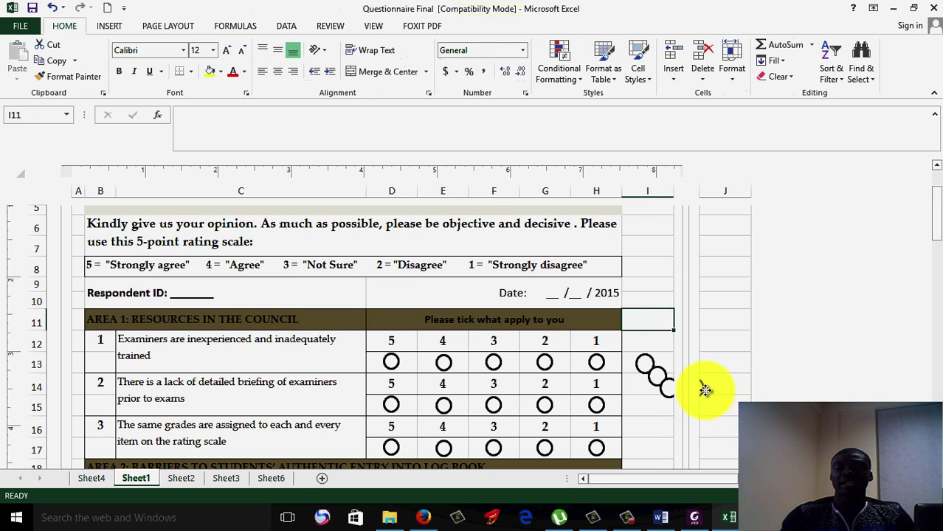
Reposition the loose circles around columns H and I and shift question 2's circle under rating 1 slightly.
mouse_move(706, 391)
mouse_down()
mouse_move(690, 436)
mouse_move(590, 436)
mouse_move(600, 381)
mouse_move(574, 385)
mouse_move(664, 399)
mouse_move(661, 389)
mouse_move(664, 398)
mouse_up()
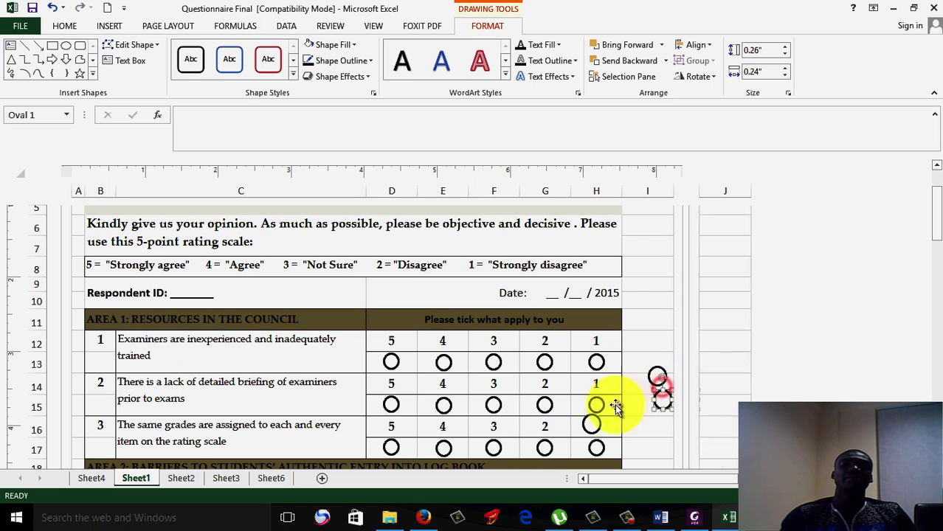
click(596, 406)
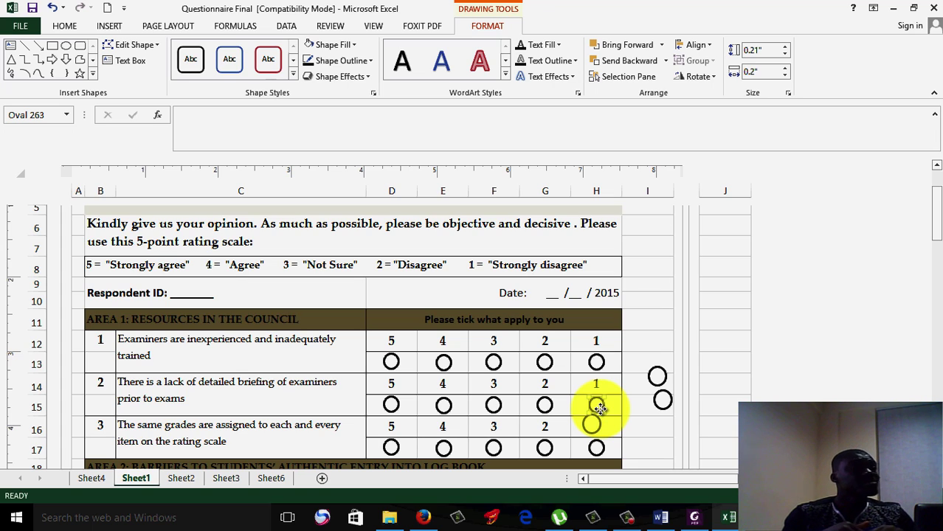
mouse_move(600, 408)
mouse_down()
mouse_move(684, 421)
mouse_move(669, 433)
mouse_move(603, 407)
mouse_up()
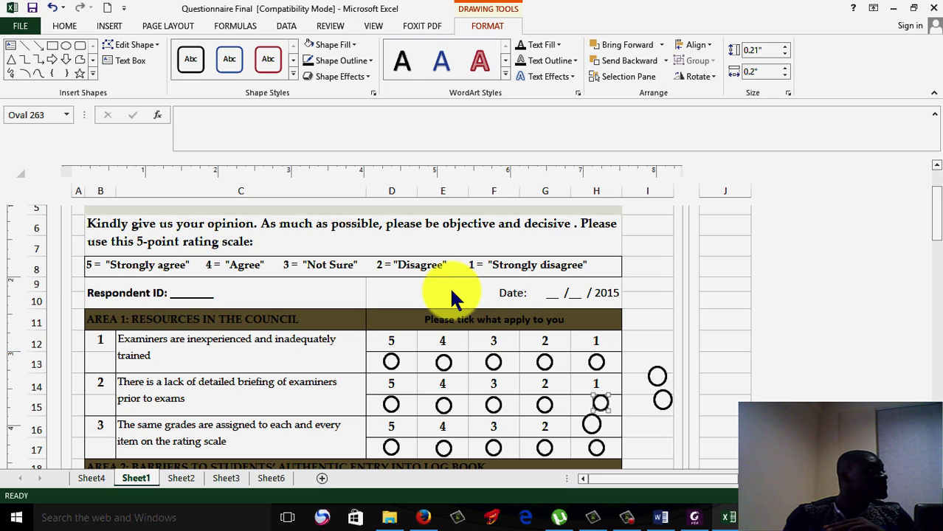
Leave the workbook and go to the E: data drive in File Explorer.
drag(936, 213, 938, 129)
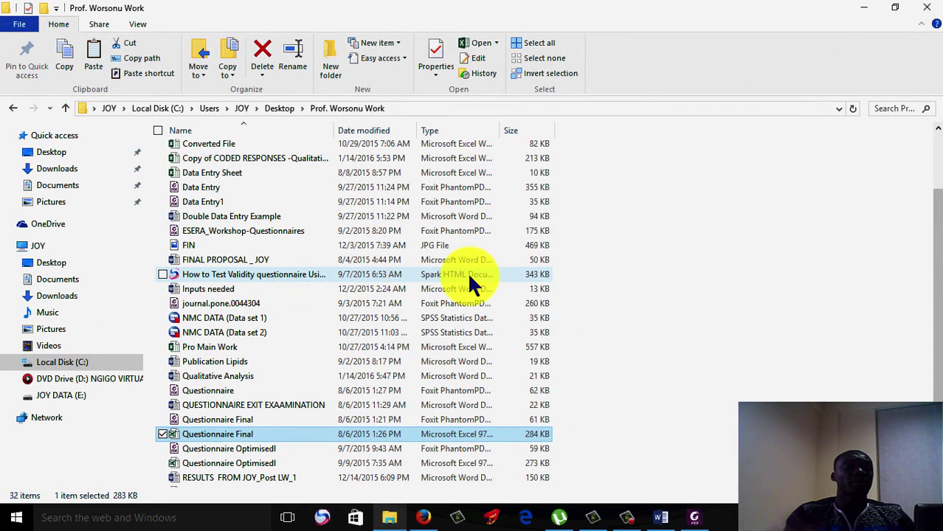
click(66, 107)
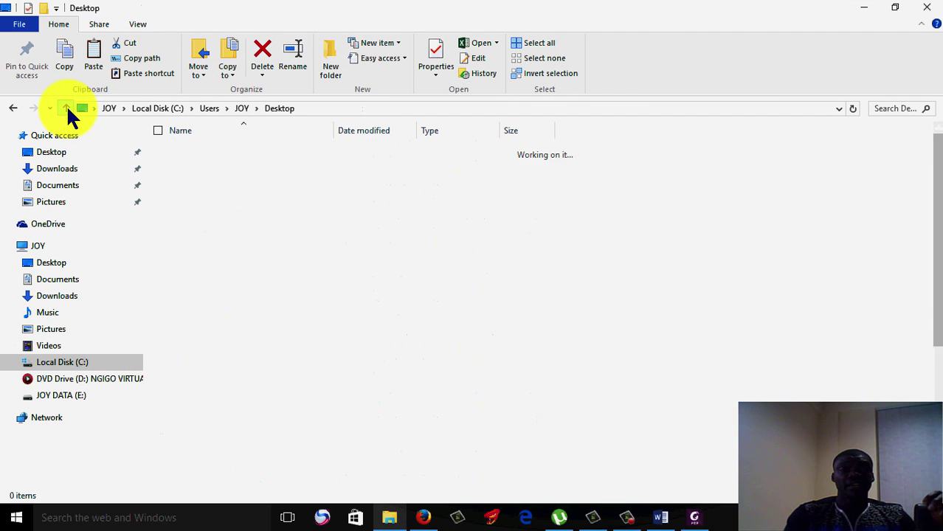
click(84, 391)
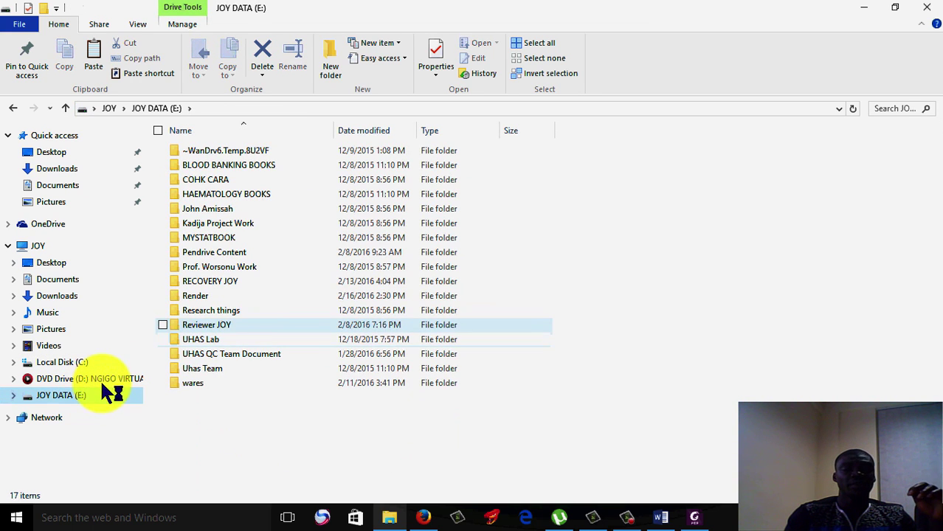
click(247, 325)
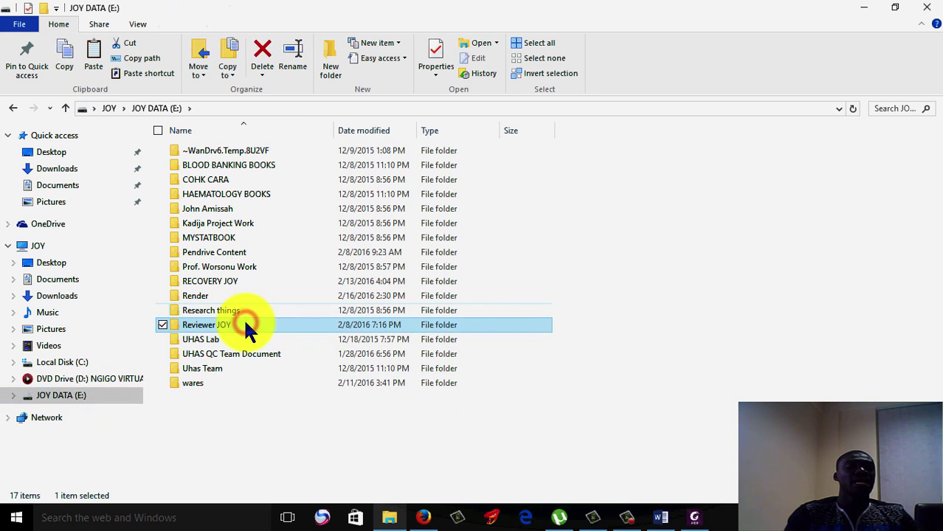
double_click(248, 325)
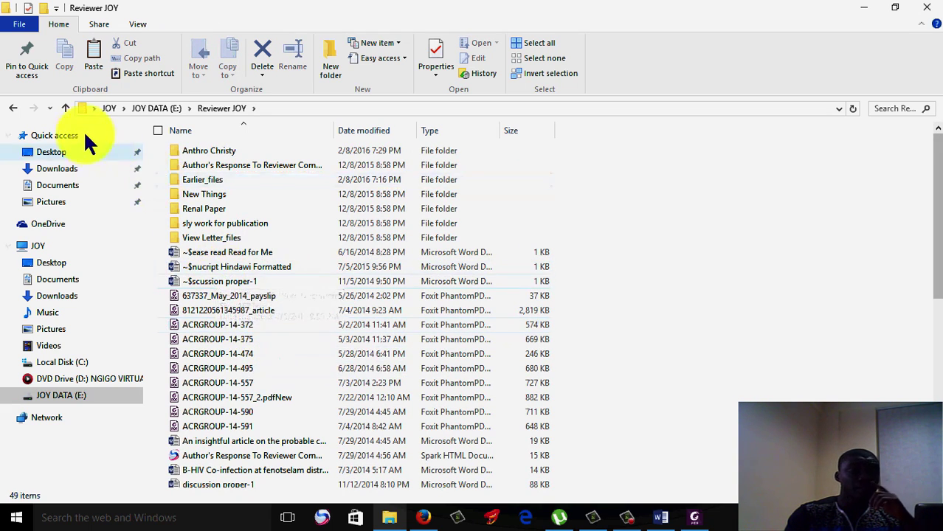
click(67, 108)
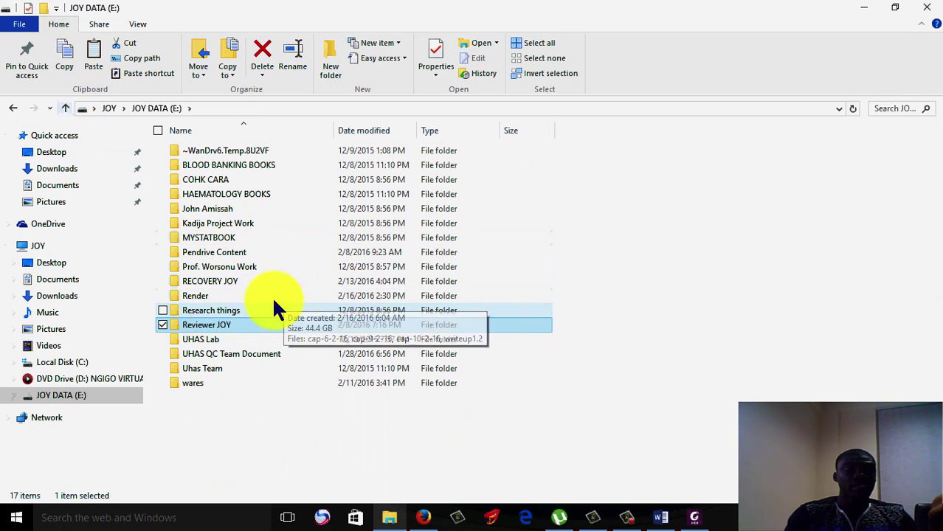
Open the Desktop folder inside the recovery folder on the E: drive.
click(257, 283)
double_click(257, 283)
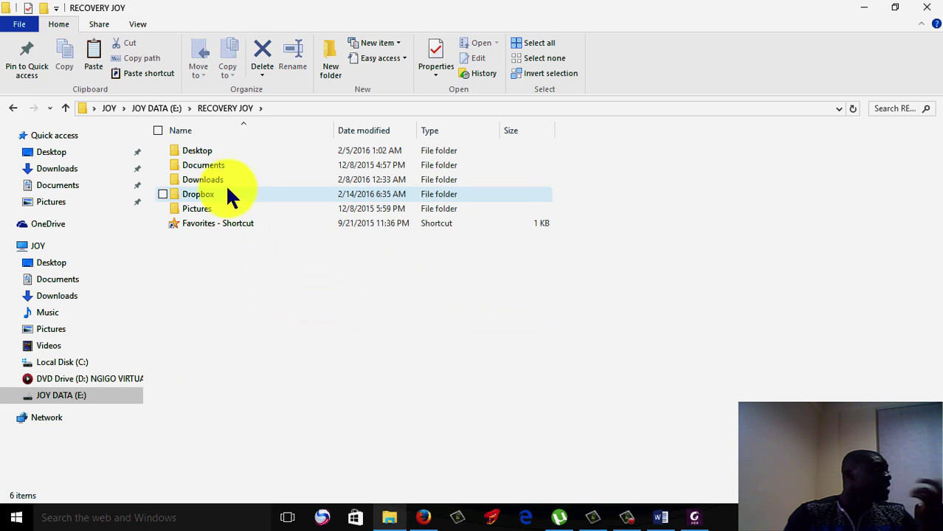
click(202, 153)
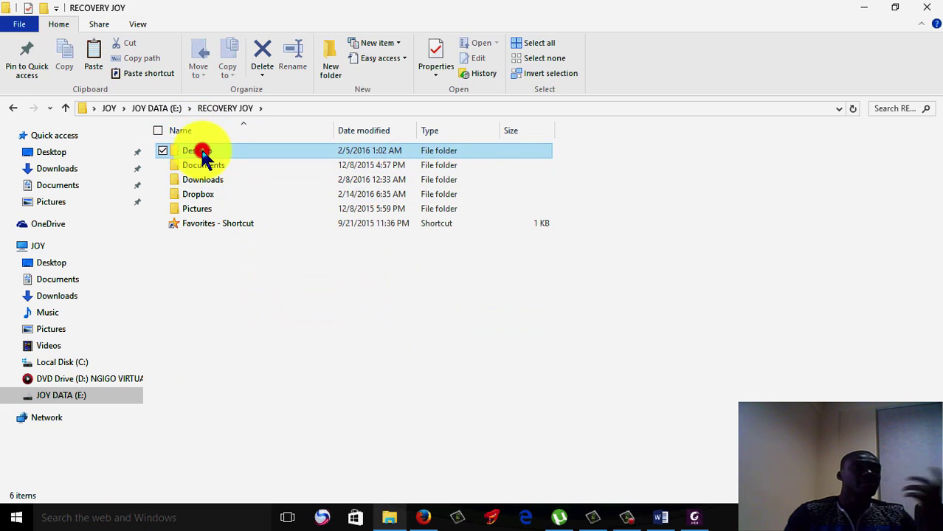
double_click(202, 154)
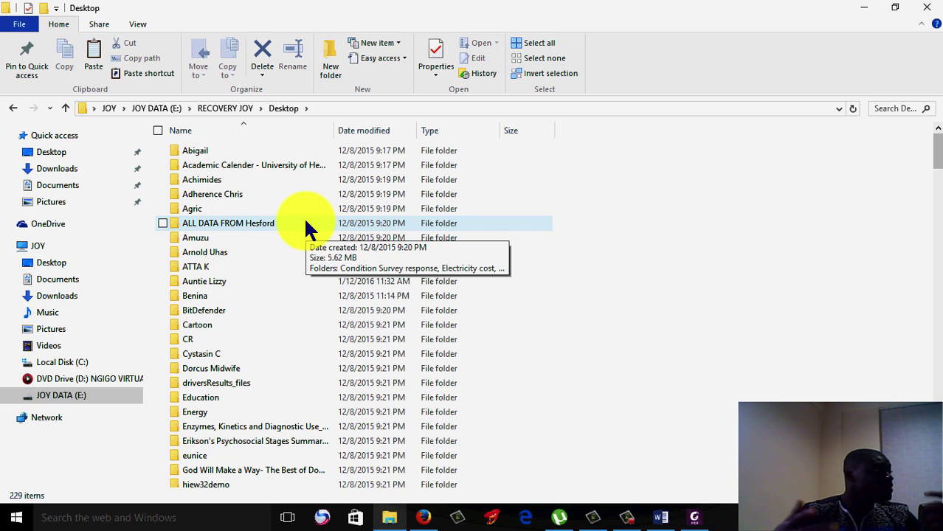
Find the MidWife folder modified on 2/6/2016 and open its Questionnaire Final Excel workbook.
click(246, 223)
key(m)
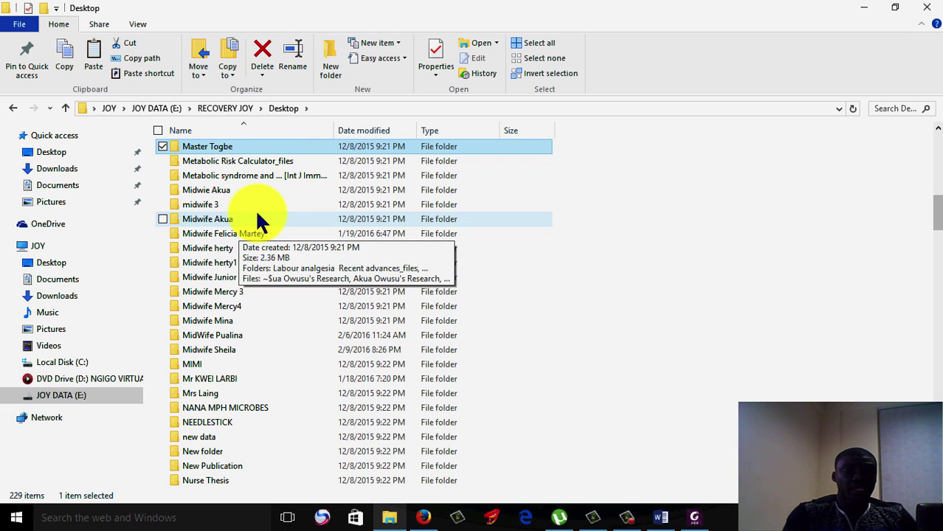
double_click(273, 340)
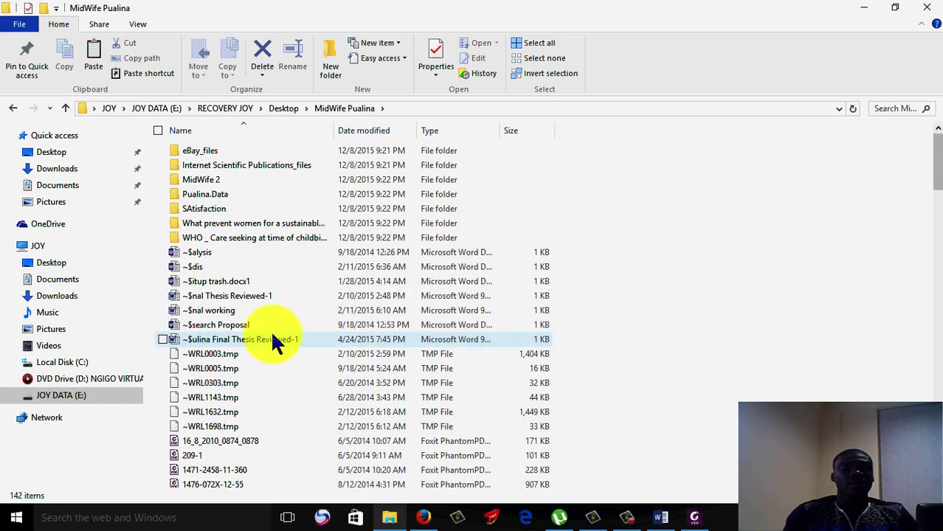
drag(935, 170, 935, 402)
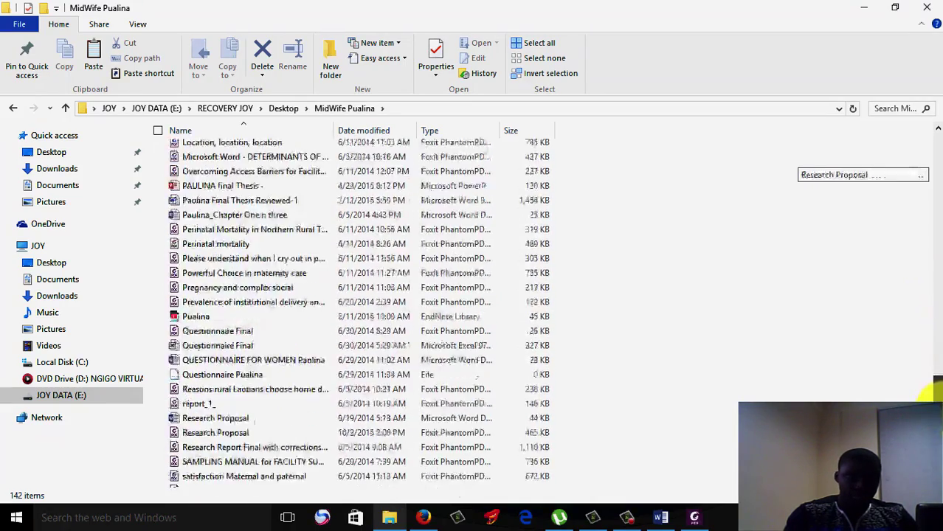
click(317, 345)
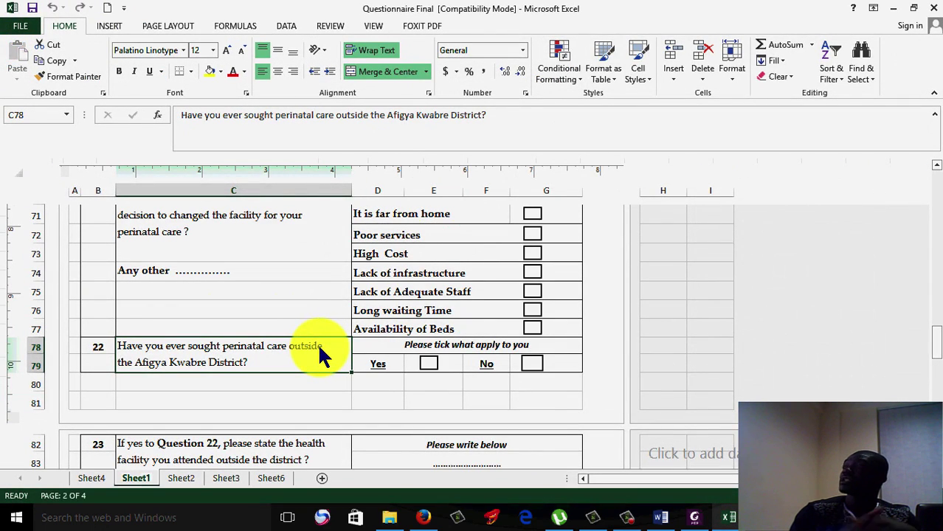
Review the questionnaire sheet from its university heading and introduction to the Good/Poor rating questions on quality of perinatal care.
drag(935, 337, 938, 183)
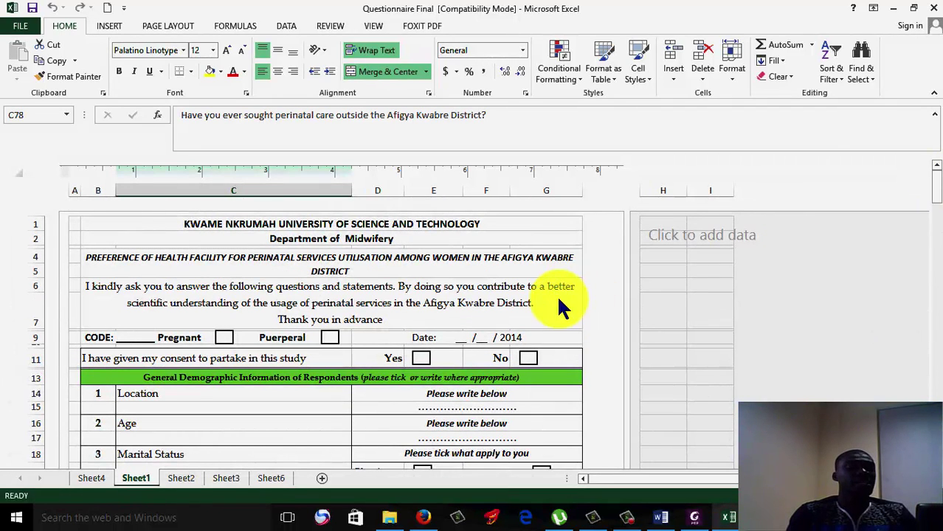
click(440, 288)
drag(934, 174, 935, 408)
scroll(931, 397, up, 4)
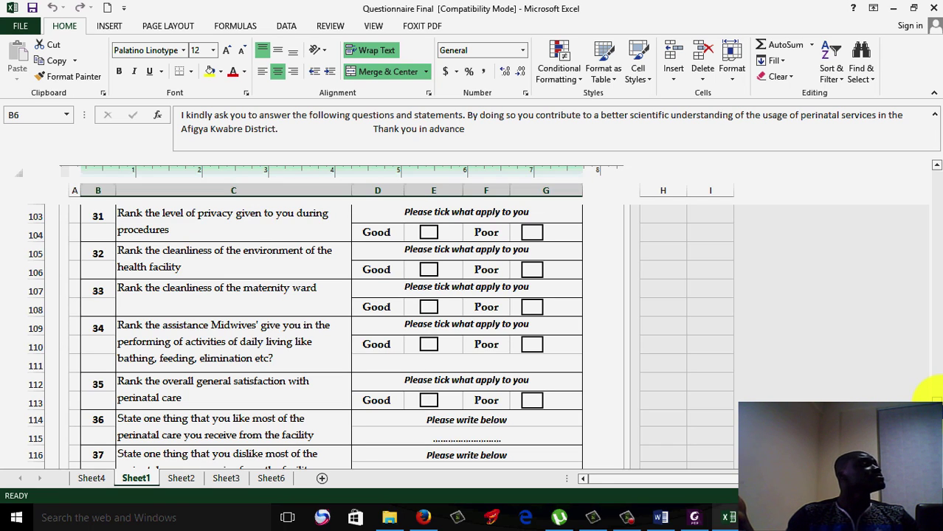
drag(934, 398, 932, 311)
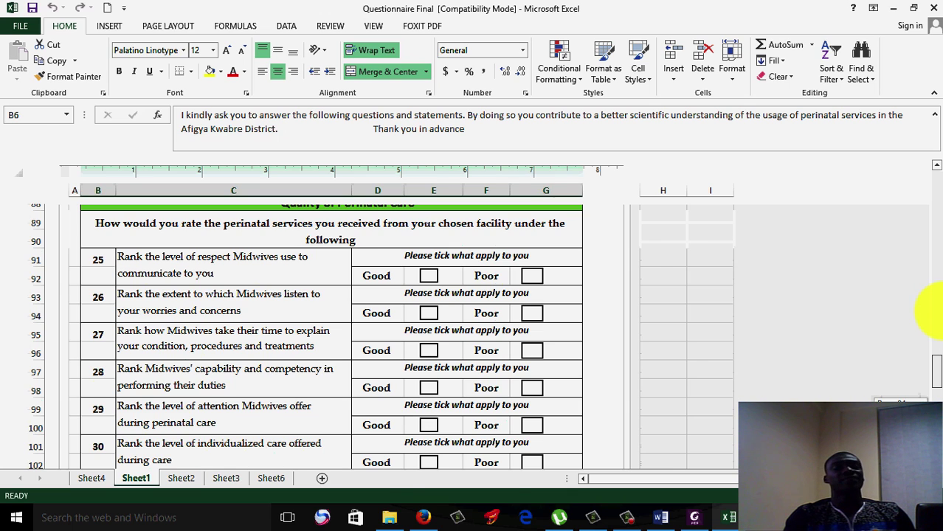
Switch to Questionnaire Final.pdf in Foxit PhantomPDF and read from question 11 through the closing line after question 37.
key(alt+Tab)
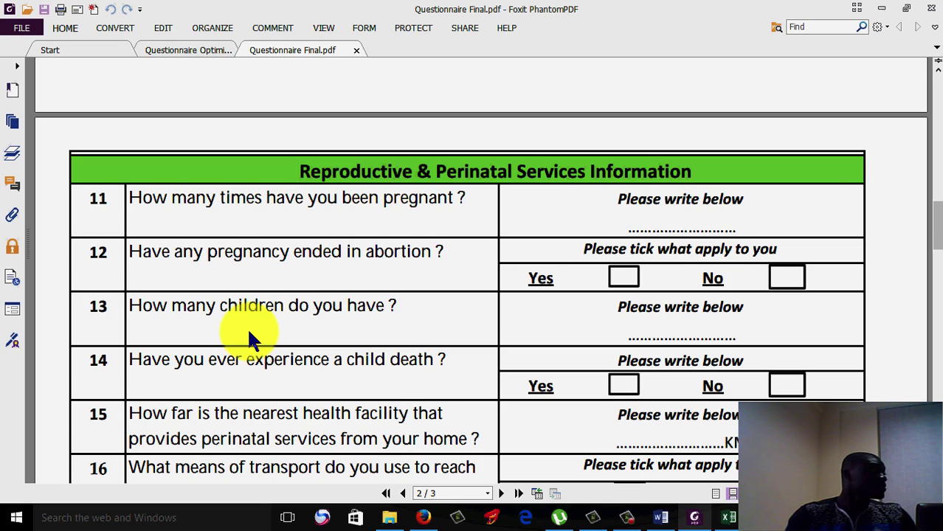
scroll(248, 332, down, 5)
scroll(248, 336, down, 10)
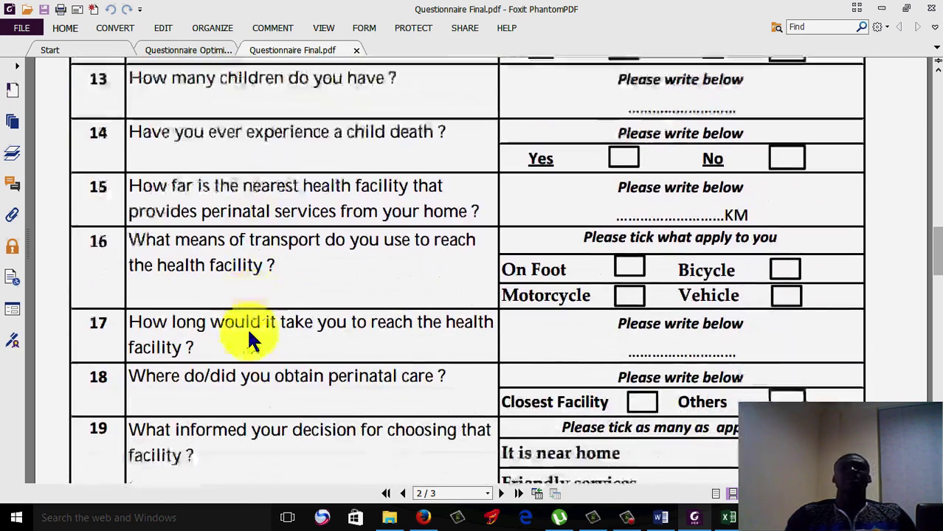
scroll(249, 335, down, 14)
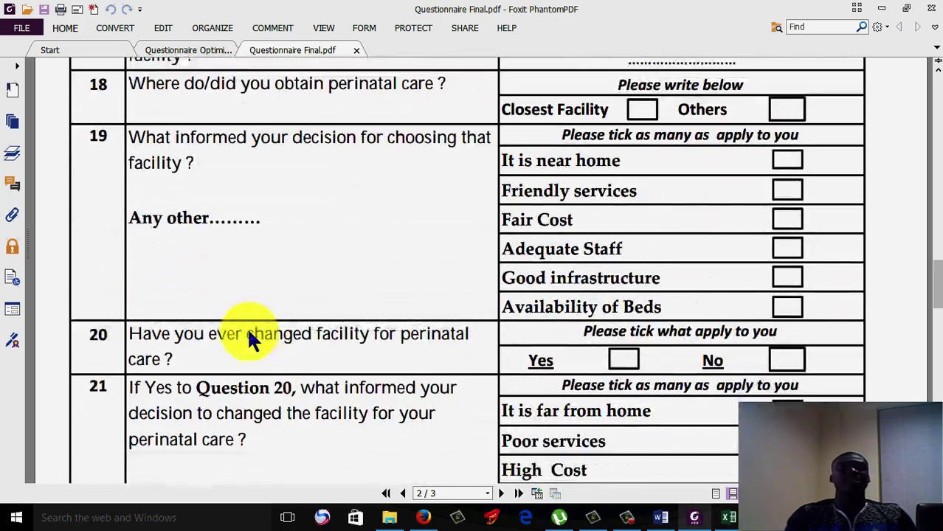
scroll(246, 327, down, 18)
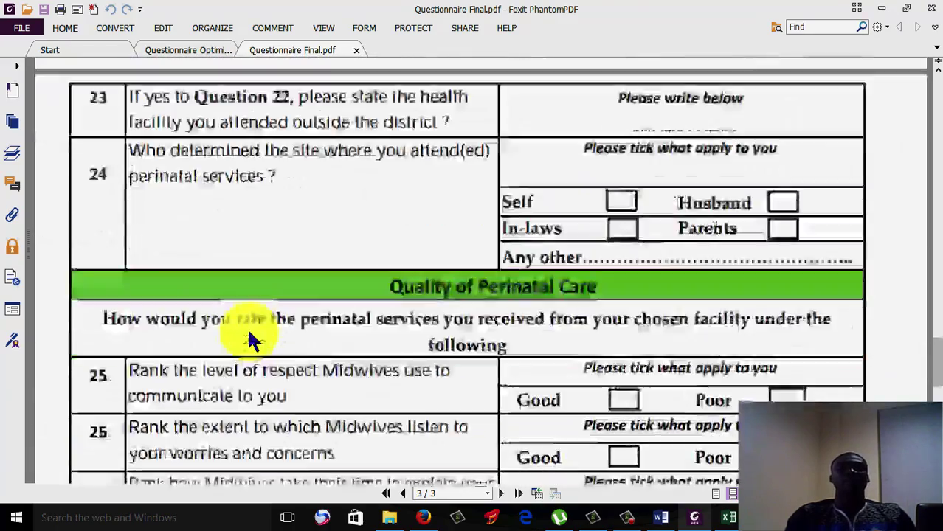
scroll(248, 336, down, 8)
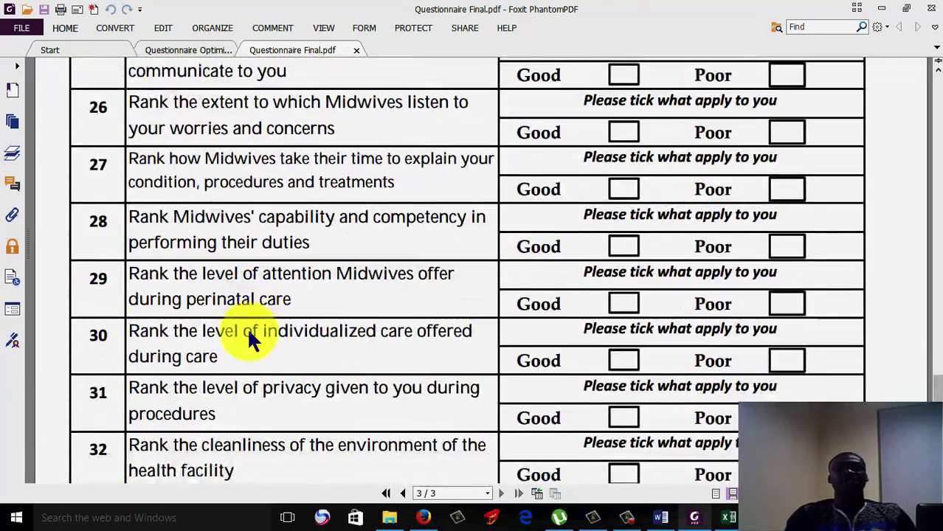
scroll(249, 338, down, 6)
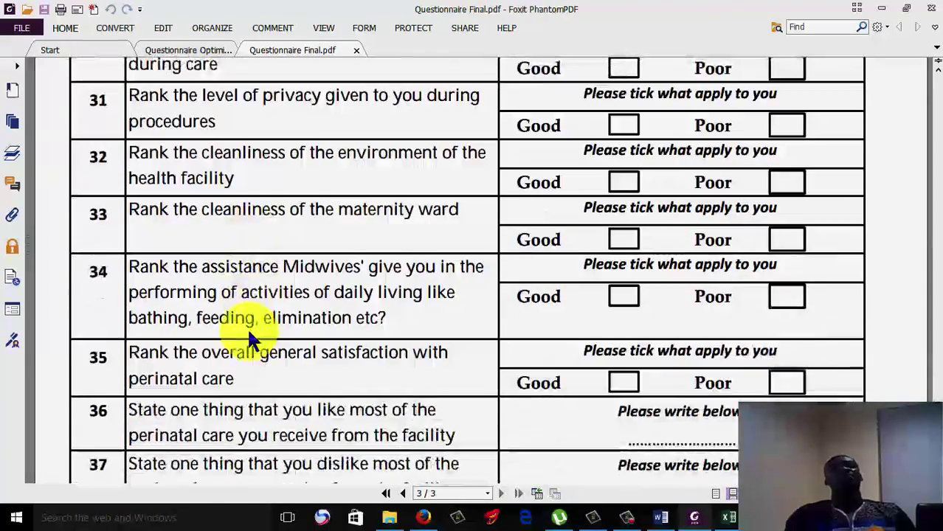
scroll(249, 337, down, 1)
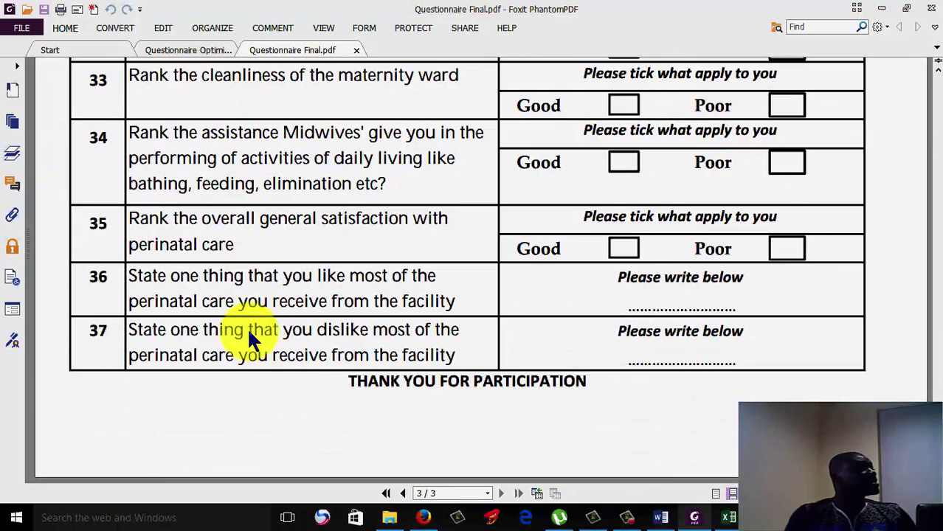
Look back through the PDF questionnaire from its last page to the title and consent section on page 1.
scroll(249, 337, up, 20)
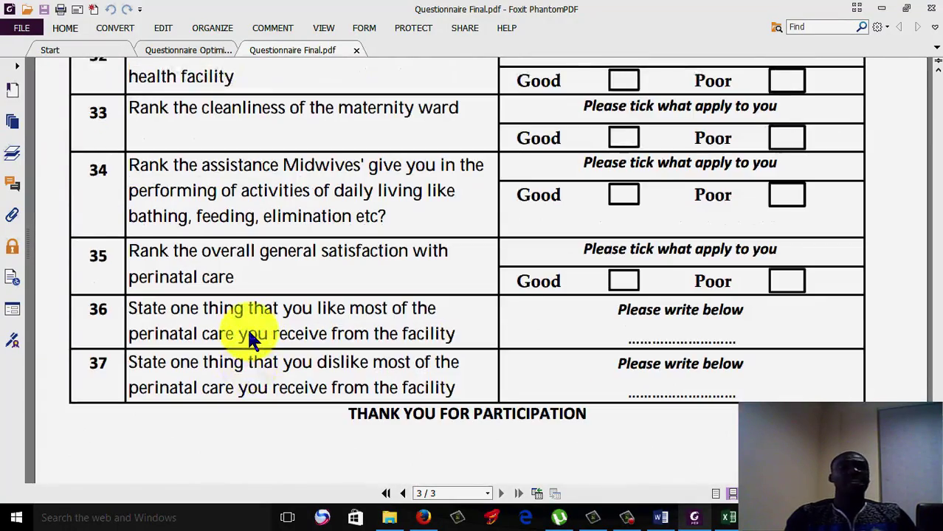
scroll(248, 339, up, 4)
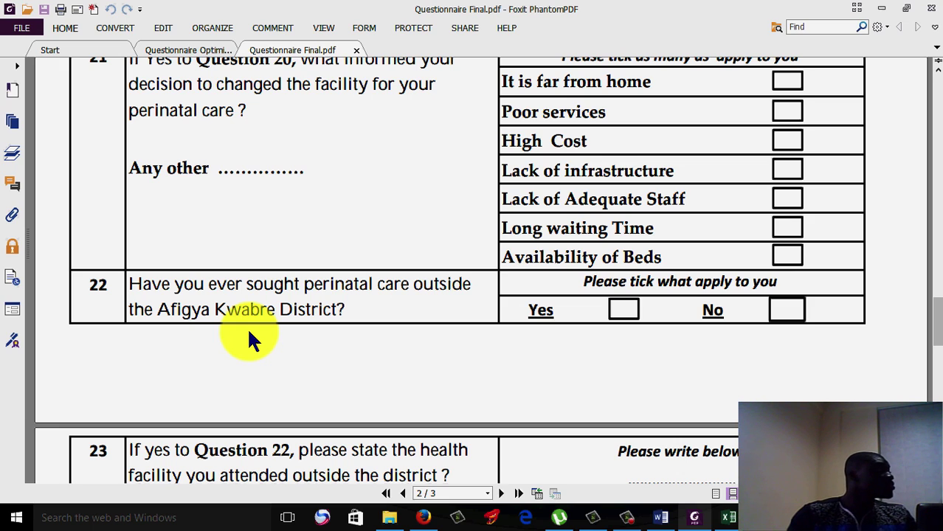
scroll(246, 327, up, 10)
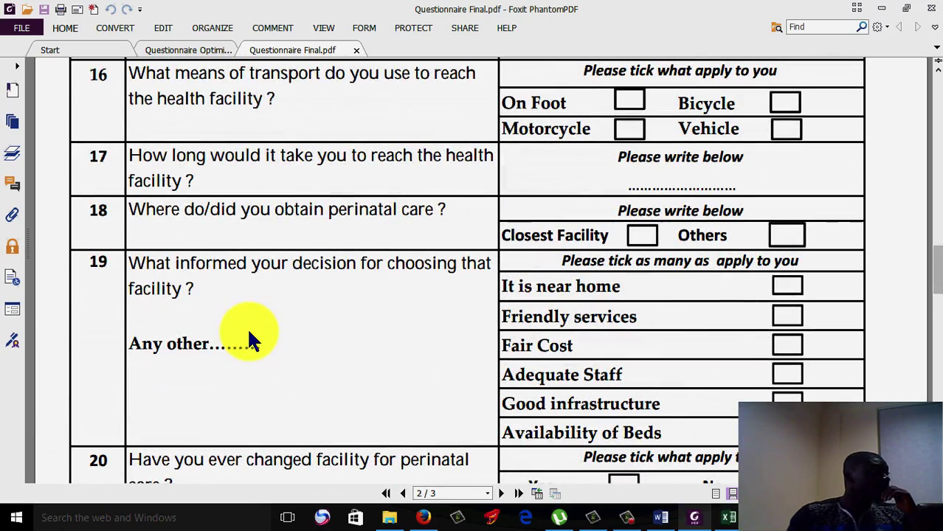
scroll(249, 338, up, 15)
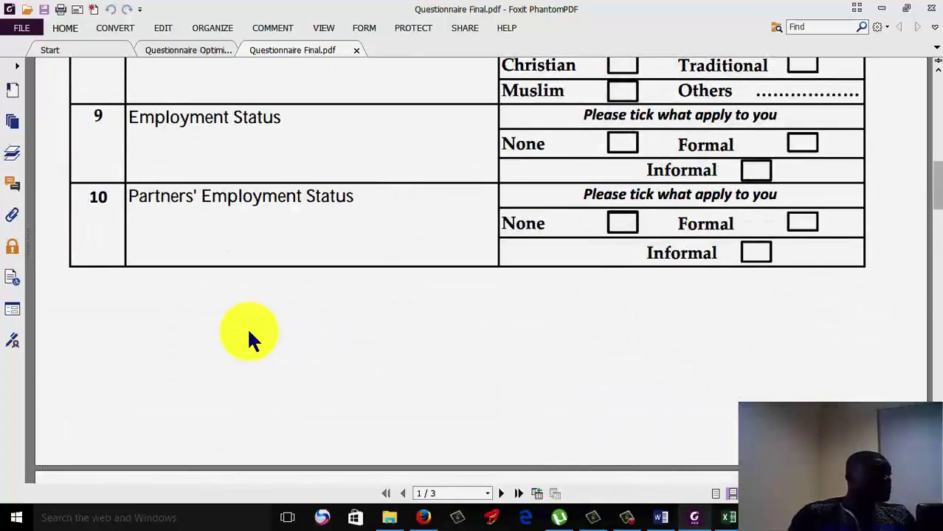
scroll(250, 338, up, 1)
scroll(250, 338, up, 1)
scroll(248, 332, up, 10)
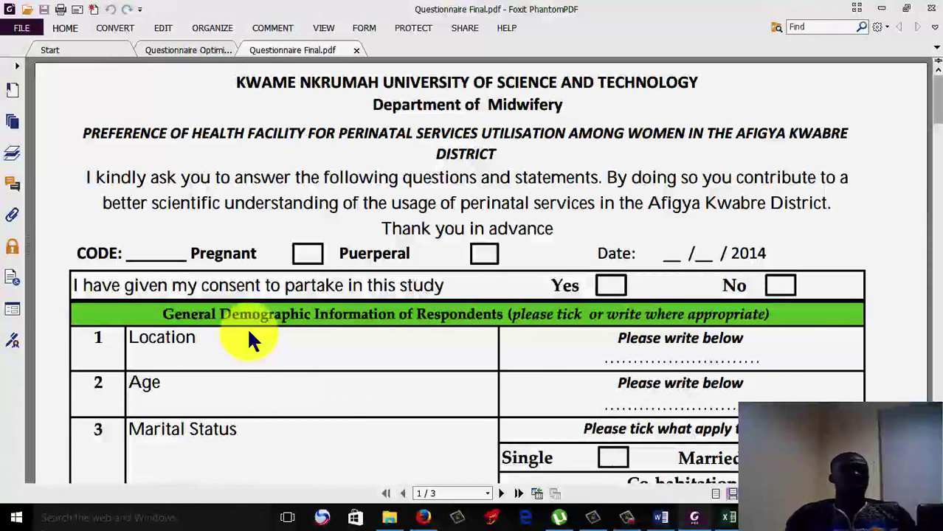
Switch back to the Excel workbook and examine the layout of demographic questions 1 to 10, from Location to Partners' Employment Status.
click(728, 518)
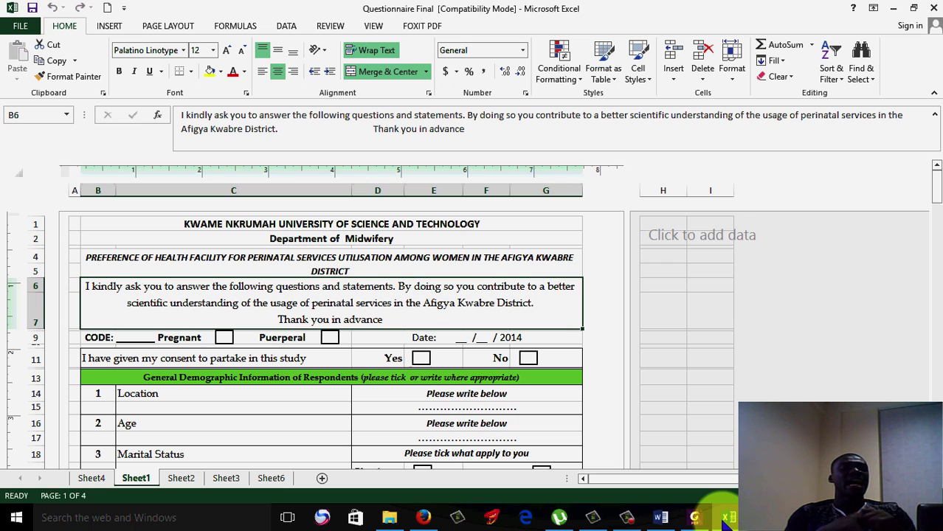
drag(936, 183, 935, 204)
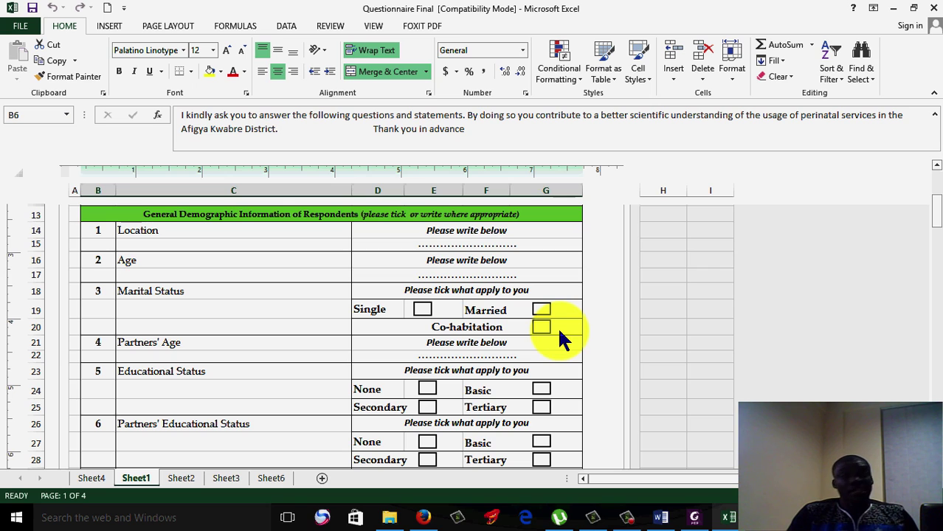
drag(936, 213, 935, 245)
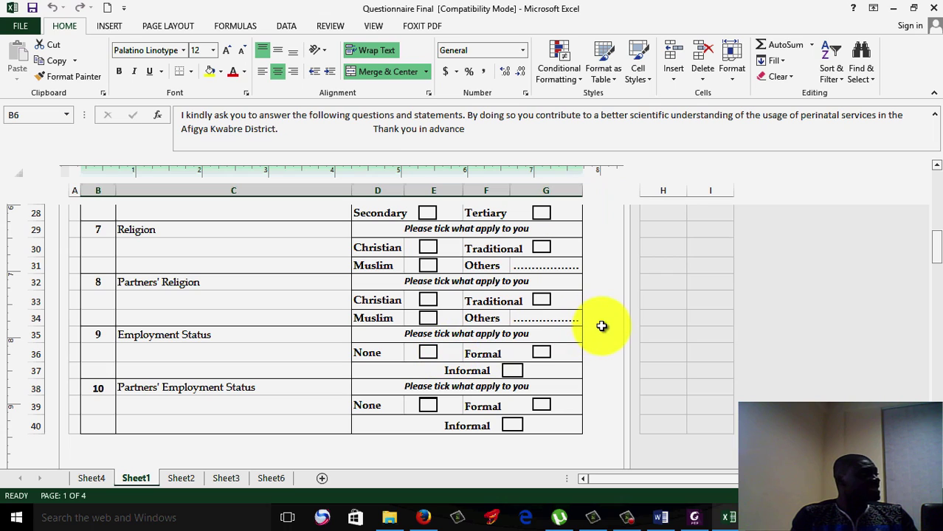
click(553, 351)
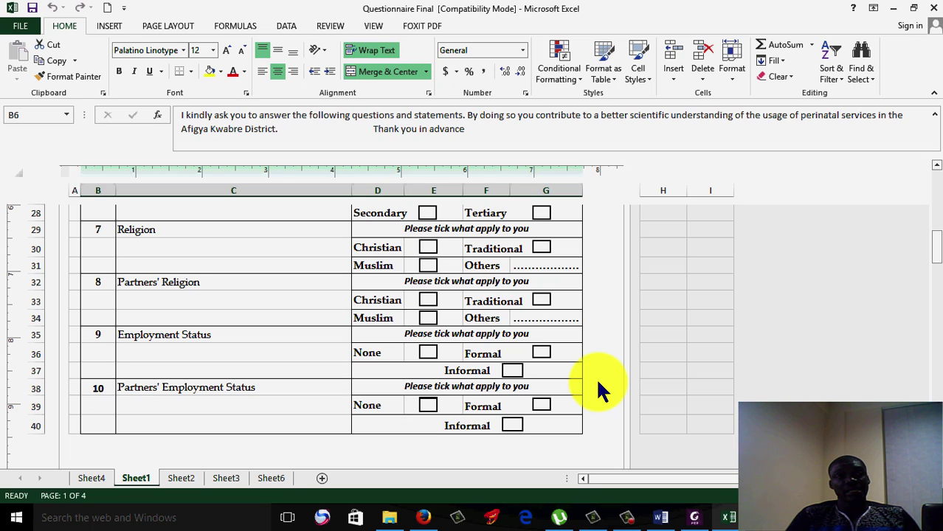
Switch to the PDF in Foxit PhantomPDF and examine the Reproductive & Perinatal Services Information questions on page 2.
click(697, 517)
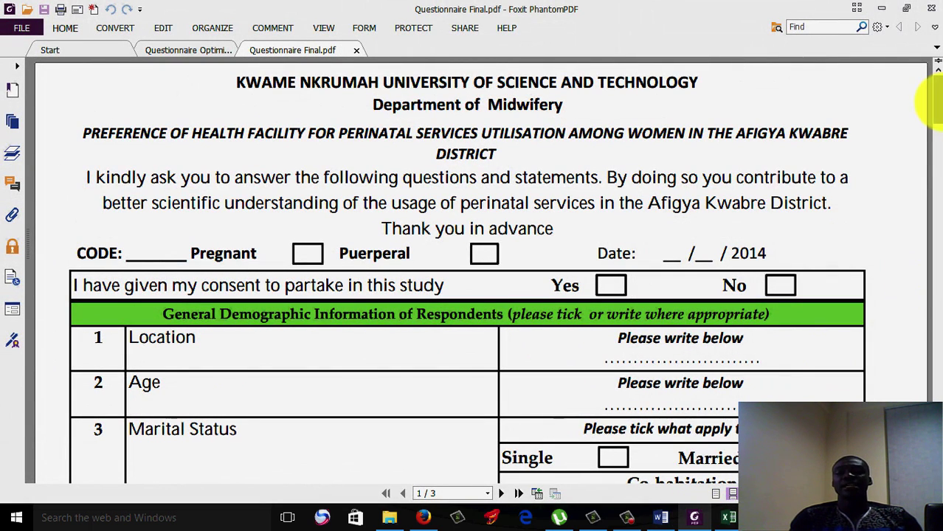
drag(934, 103, 933, 230)
drag(935, 236, 935, 270)
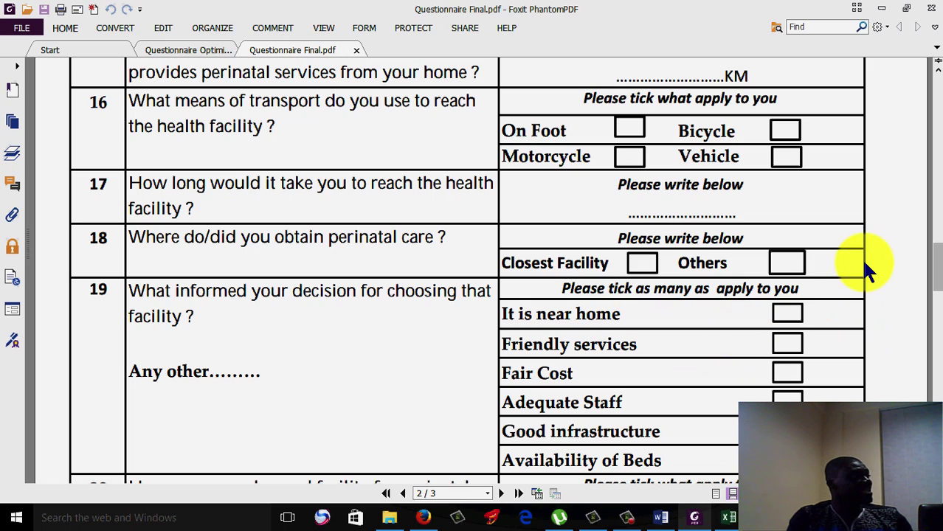
click(937, 272)
drag(936, 272, 935, 232)
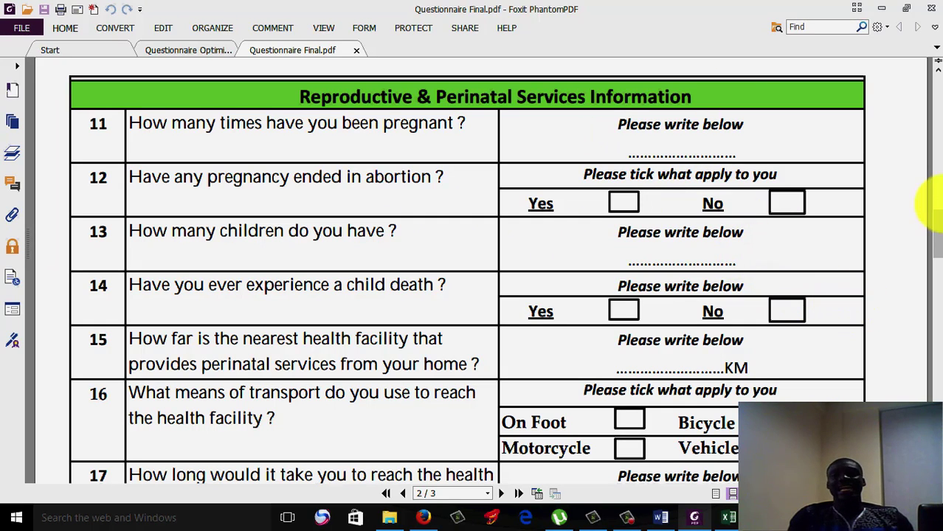
Examine the demographic questions on page 1 of the PDF, from Partners' Employment Status back up to Location.
drag(936, 217, 940, 168)
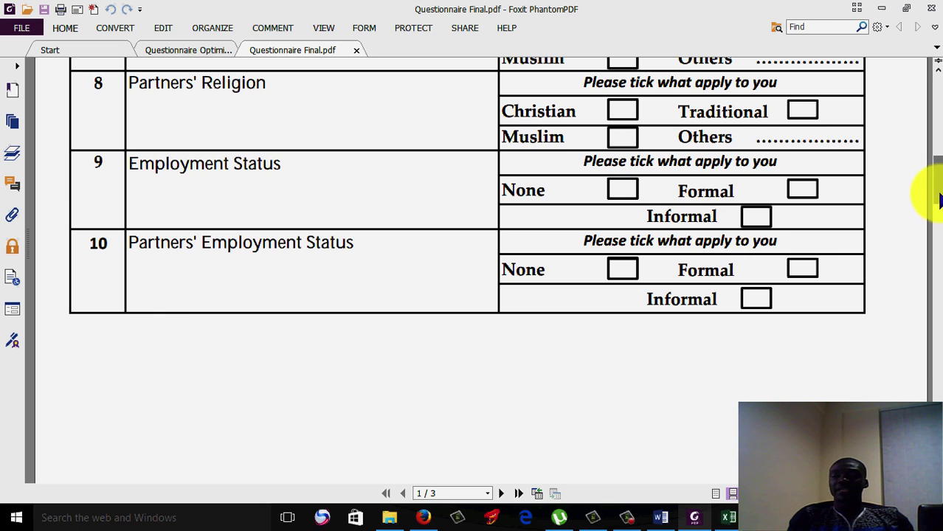
drag(938, 189, 934, 184)
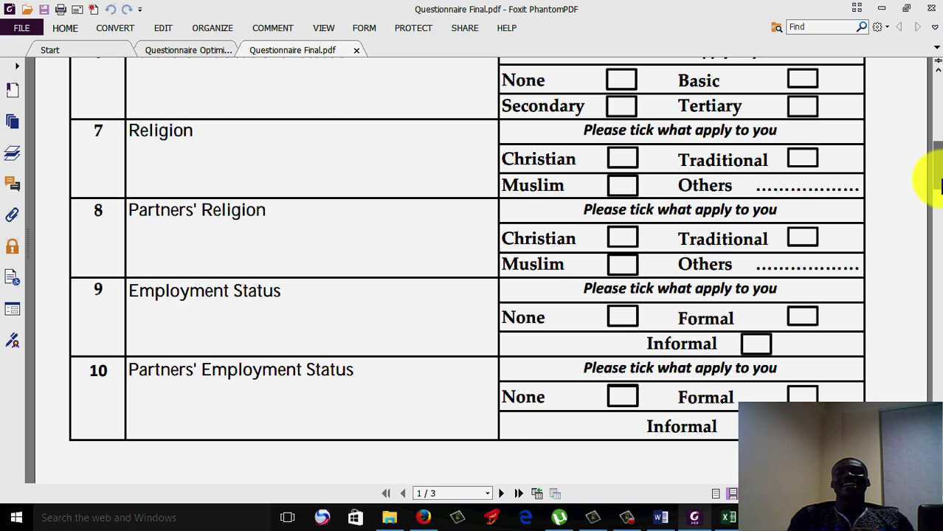
drag(940, 184, 940, 172)
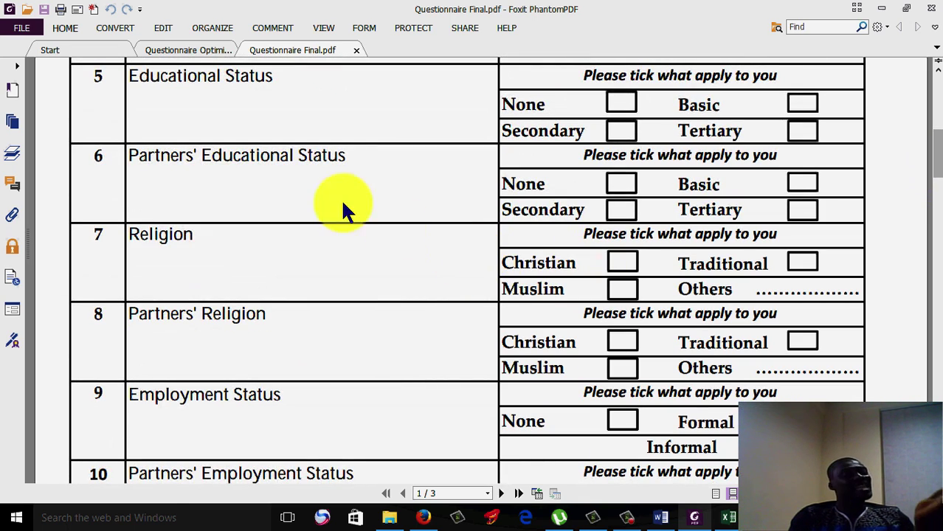
click(321, 187)
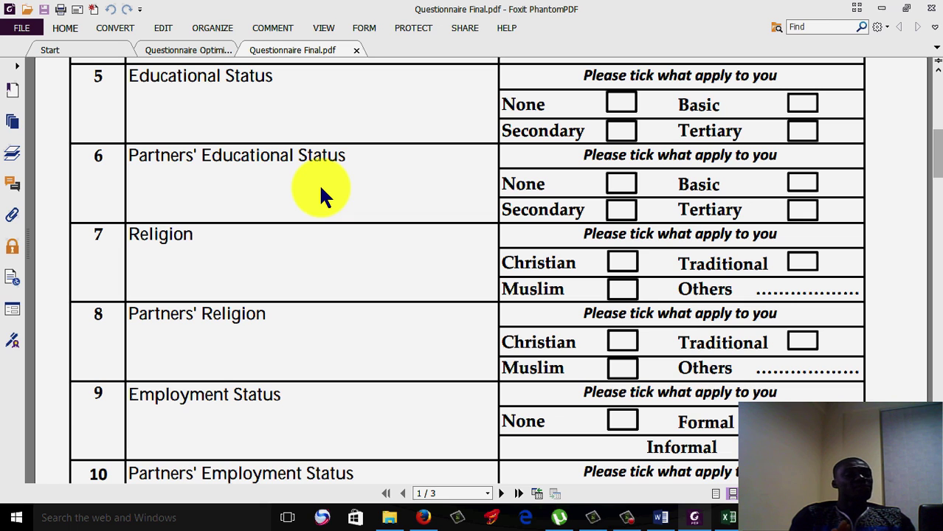
click(938, 152)
drag(939, 152, 931, 122)
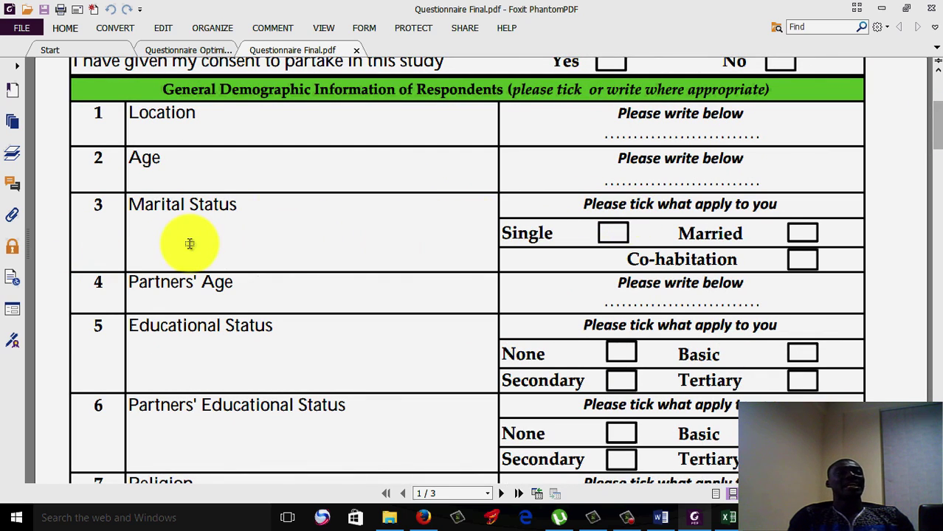
Highlight the Single and Married answers under Marital Status, clear the selection, and review the remaining questions through the end of the PDF.
drag(190, 243, 553, 233)
drag(672, 240, 747, 241)
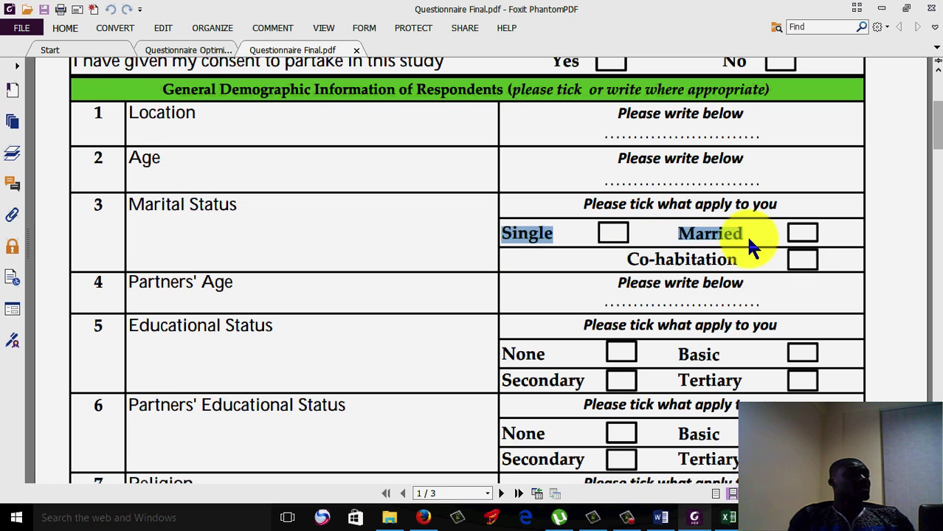
click(436, 130)
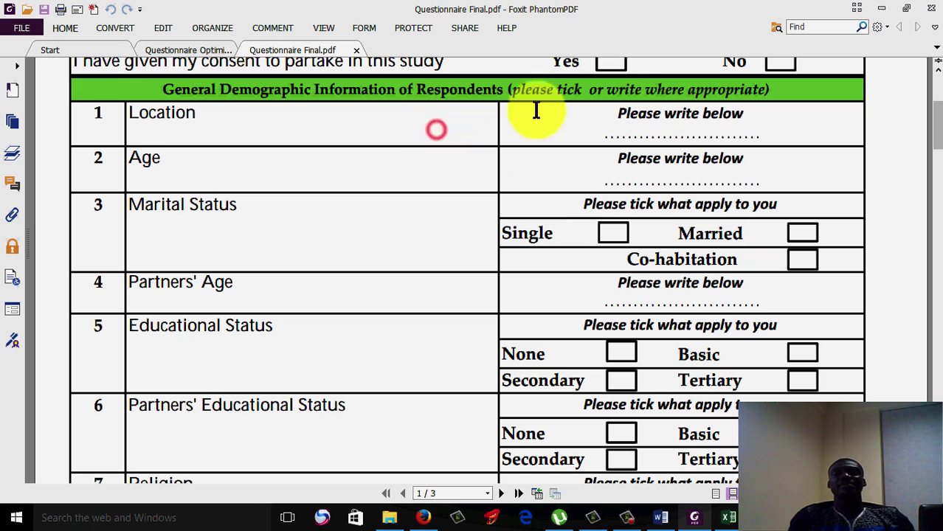
click(671, 119)
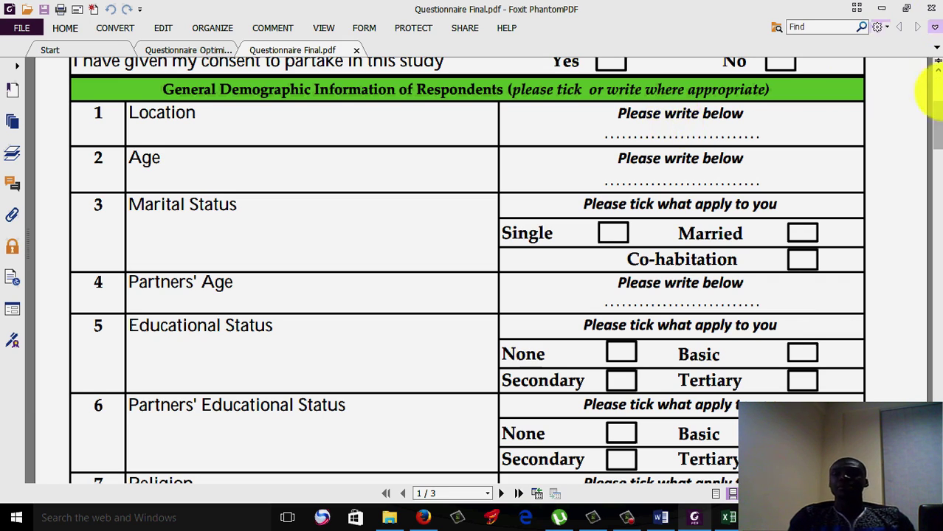
drag(940, 143, 933, 332)
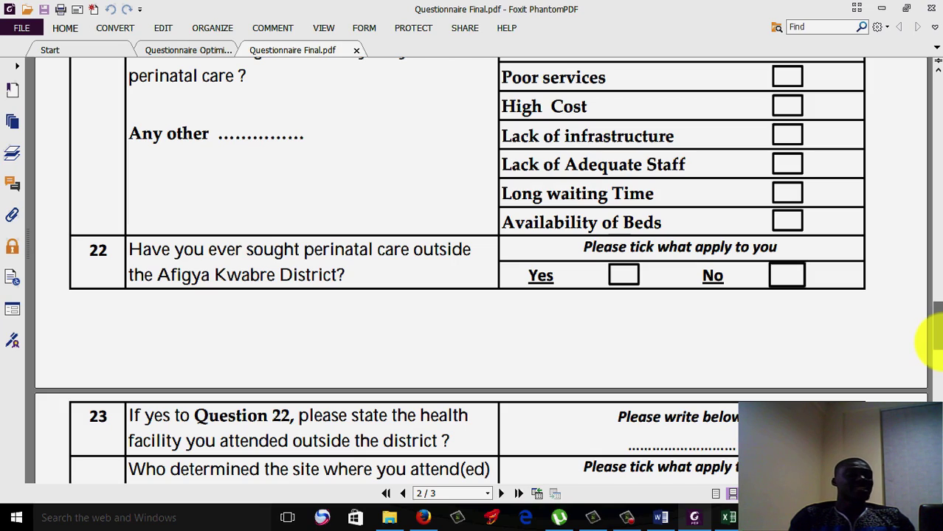
drag(936, 341, 935, 425)
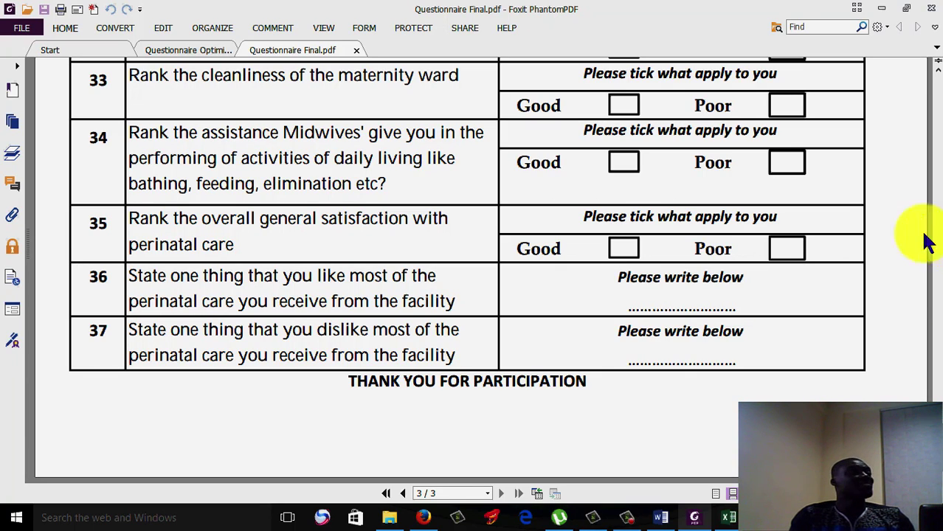
Minimize the PDF, close the Questionnaire Final workbook, and go up to the parent Desktop folder in File Explorer.
click(880, 11)
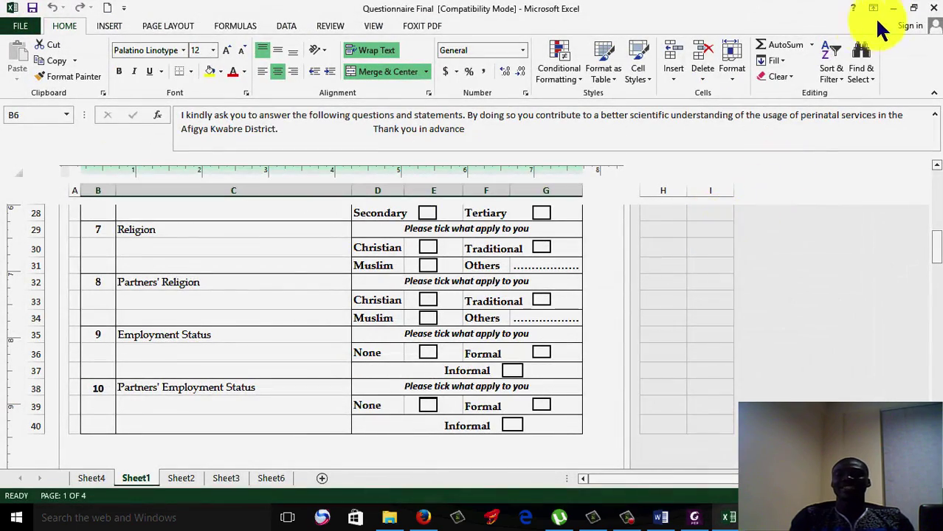
click(931, 9)
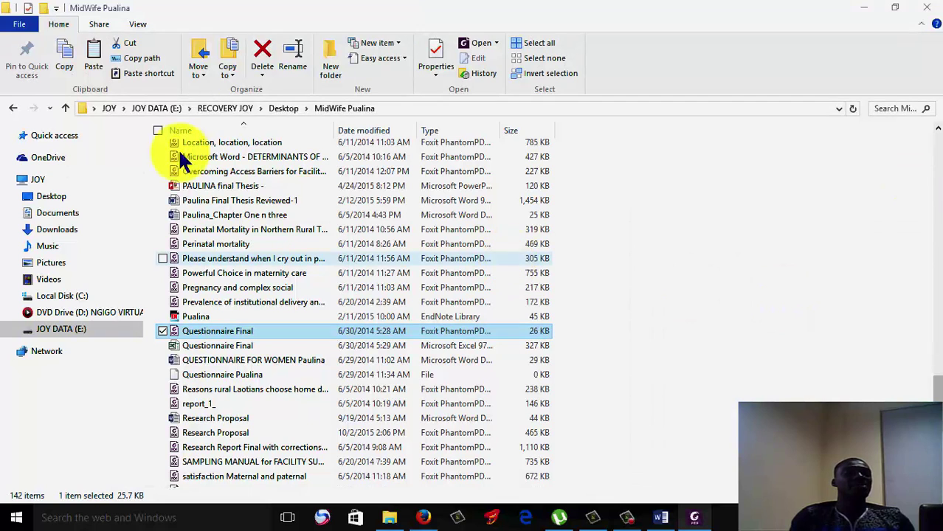
click(68, 111)
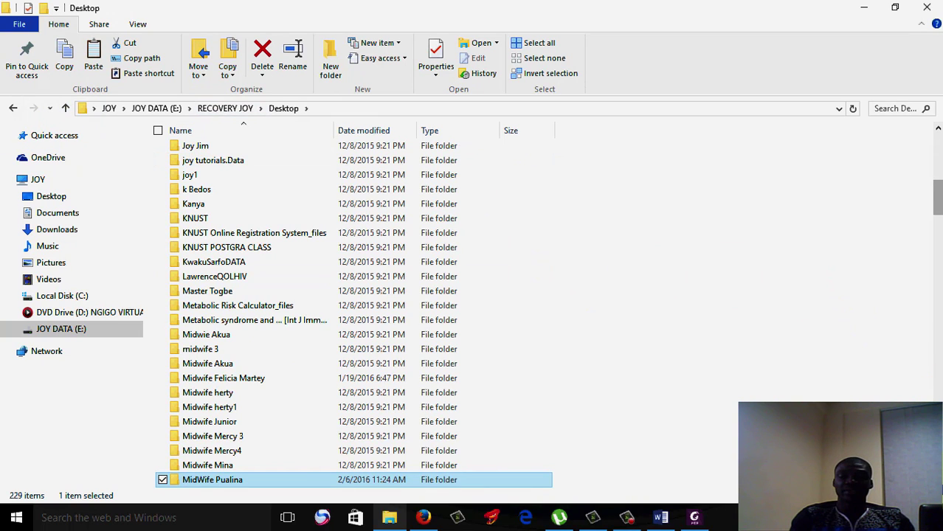
Open the Questionnaire Final workbook from the midwife's project folder and review its statements through to the closing thank-you line.
scroll(354, 310, down, 2)
click(419, 425)
double_click(379, 440)
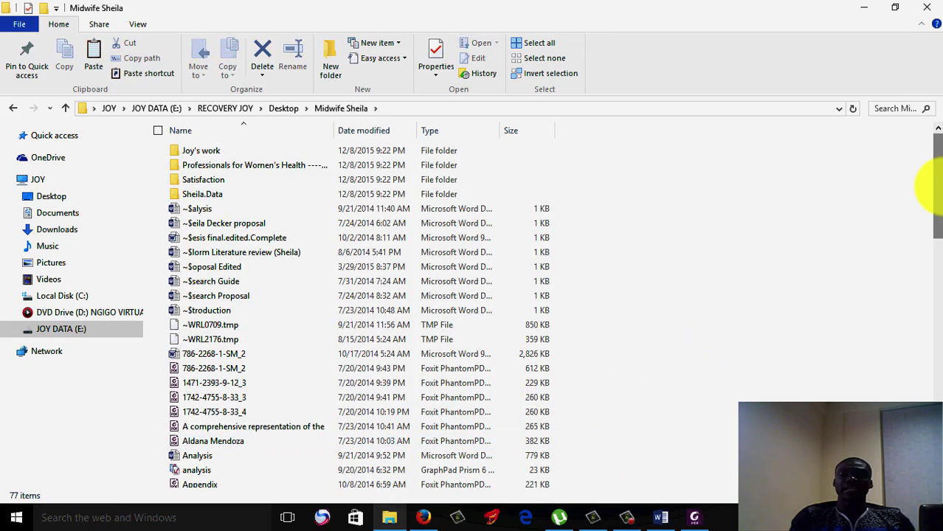
drag(938, 186, 931, 368)
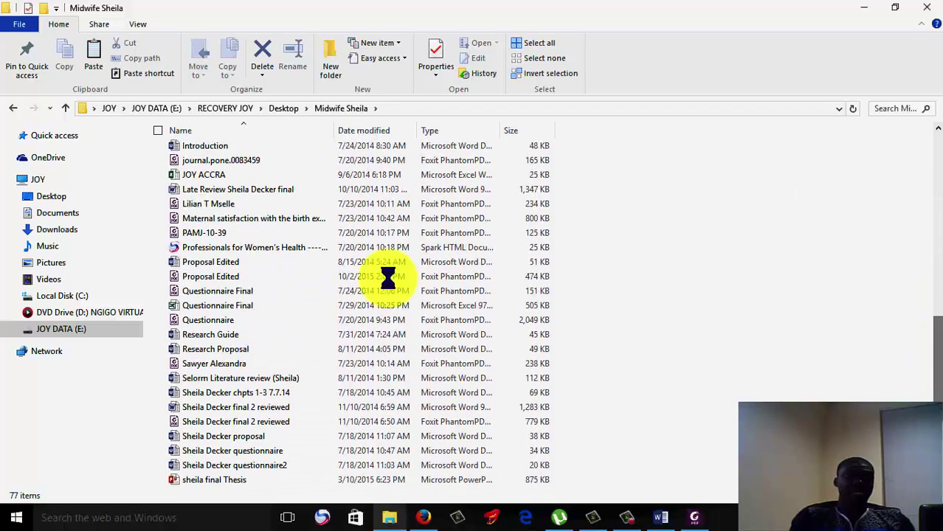
click(280, 305)
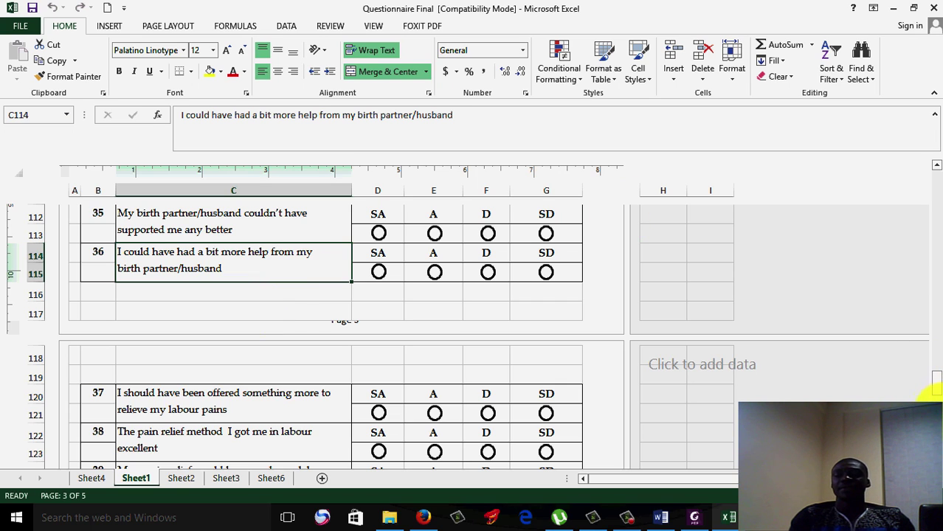
mouse_move(938, 397)
mouse_down()
mouse_move(935, 174)
mouse_move(935, 396)
mouse_up()
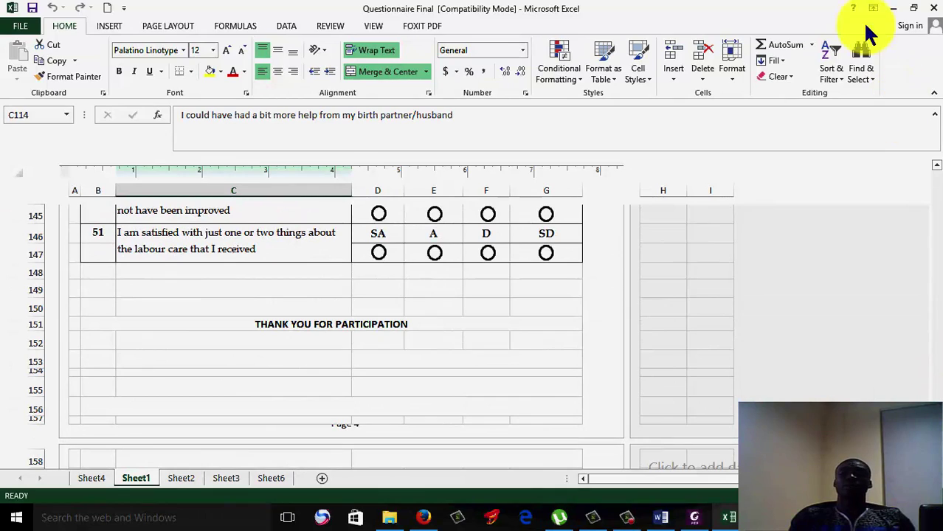
click(897, 8)
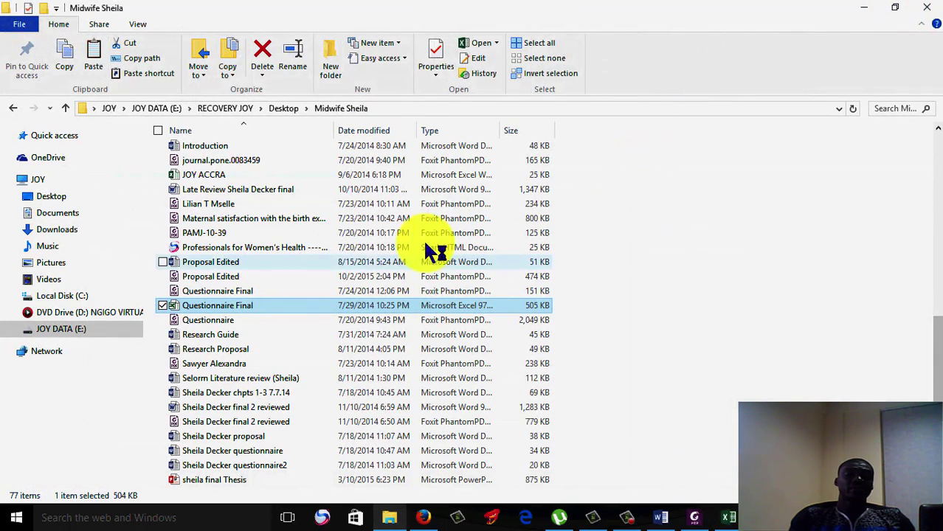
Open the Questionnaire Final PDF and look through all its pages, ending back at the introduction on page 1.
double_click(286, 304)
click(280, 291)
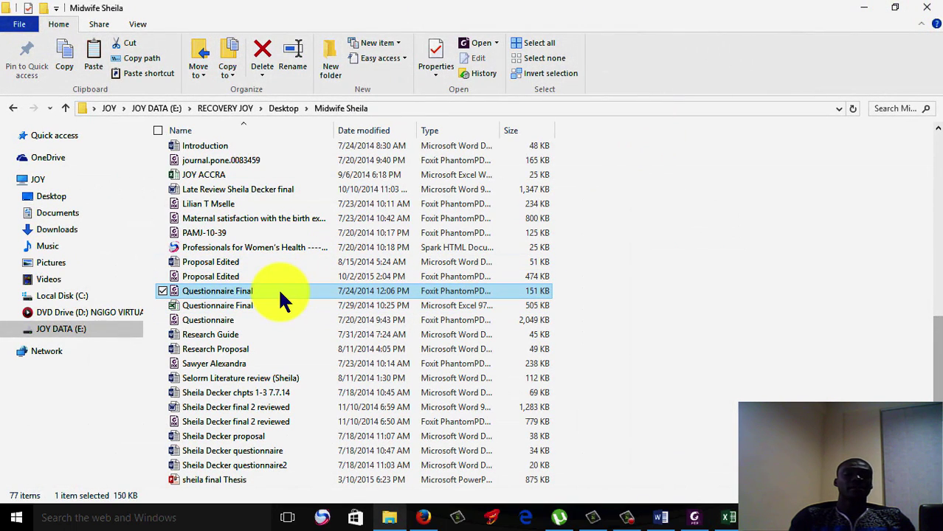
double_click(280, 291)
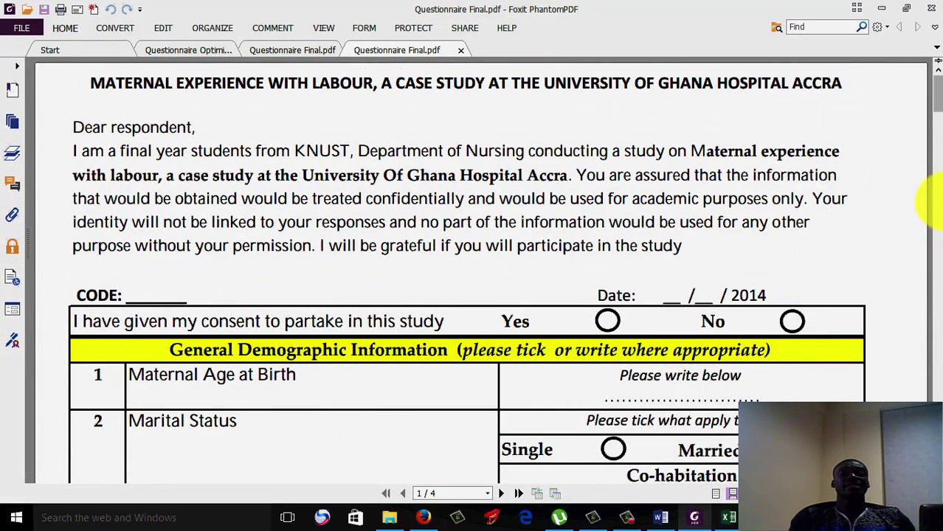
drag(937, 90, 936, 263)
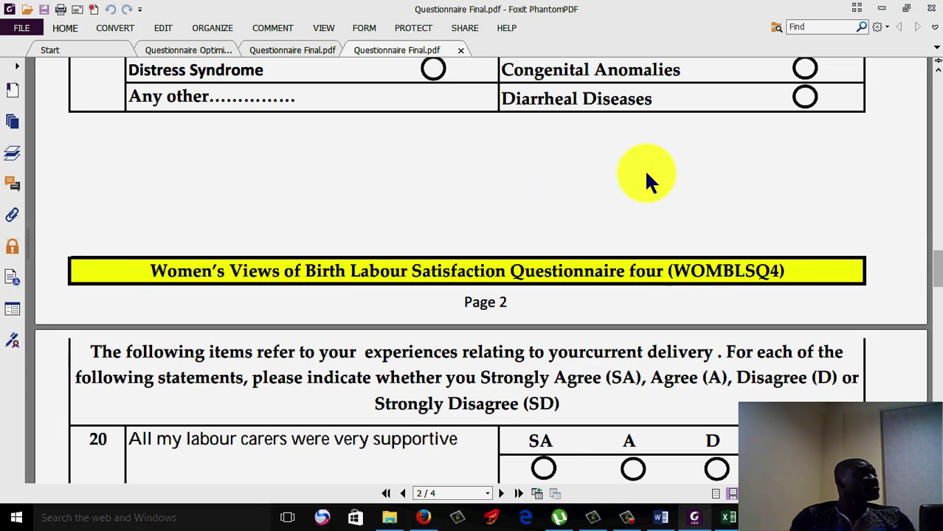
drag(937, 267, 934, 465)
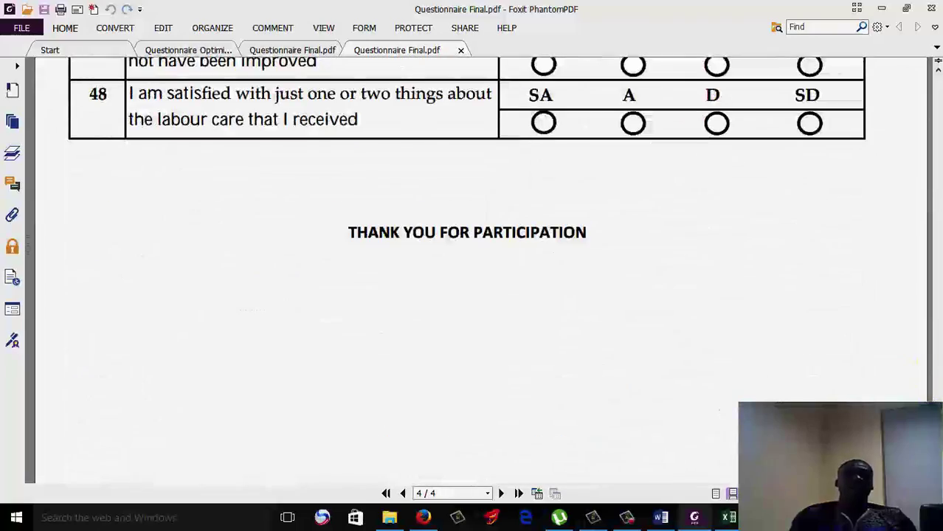
click(926, 375)
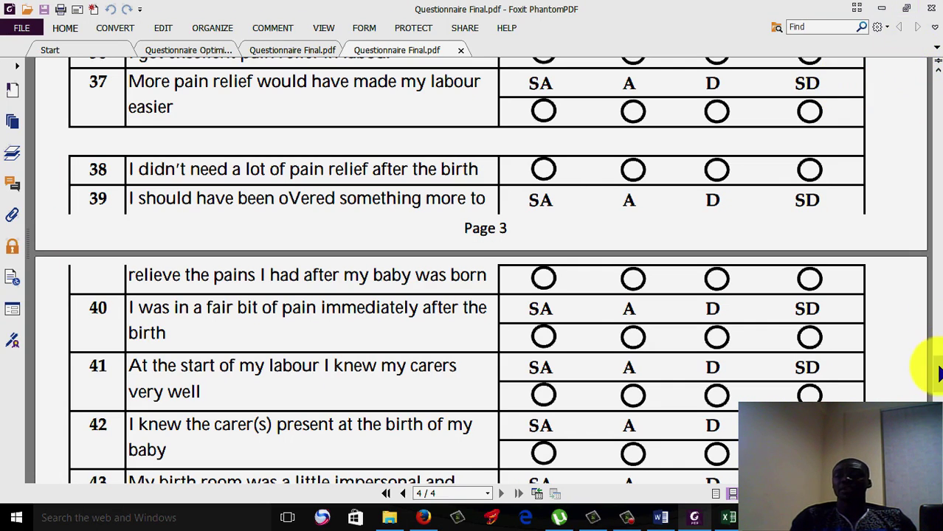
drag(934, 358, 934, 68)
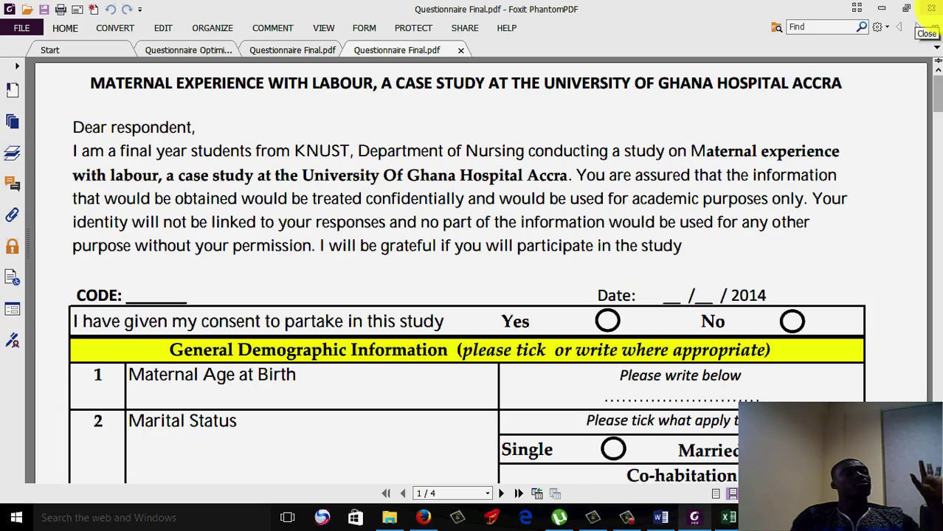
Highlight statement 20 on page 3 of the PDF, clear the selection, and review the remaining page 3 statements before minimizing the PDF.
drag(935, 98, 926, 290)
drag(63, 228, 888, 257)
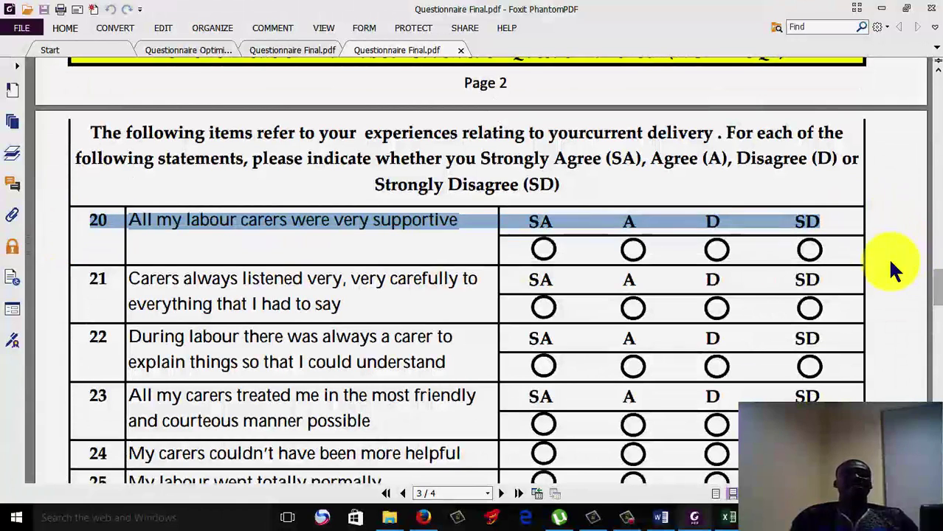
click(789, 258)
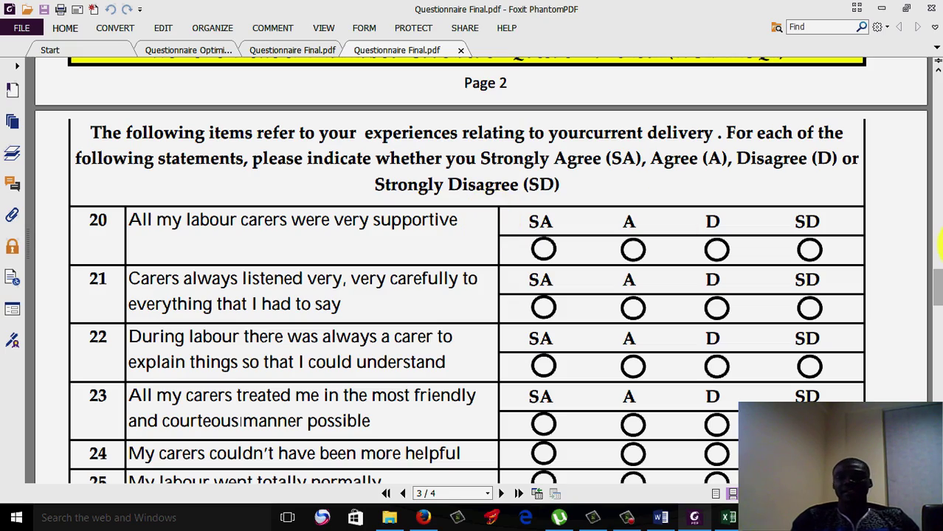
drag(934, 290, 935, 354)
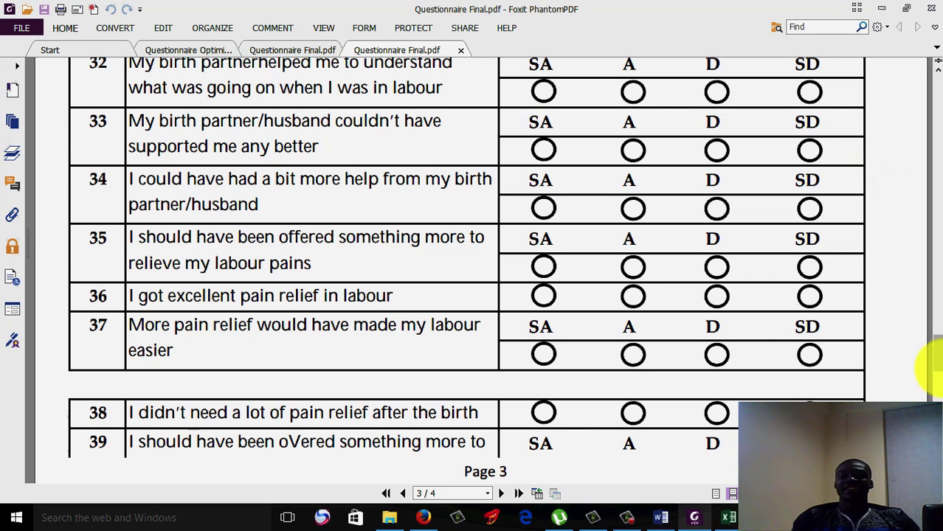
drag(935, 353, 935, 361)
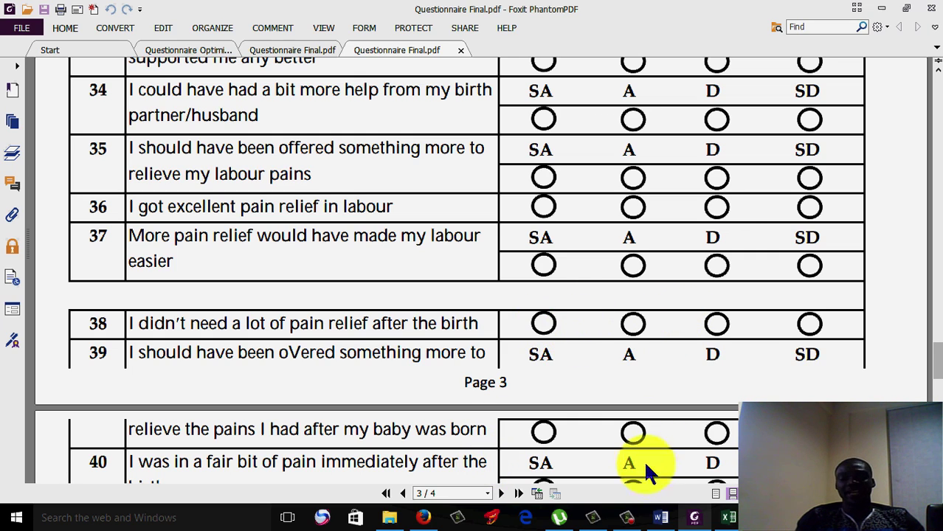
click(883, 9)
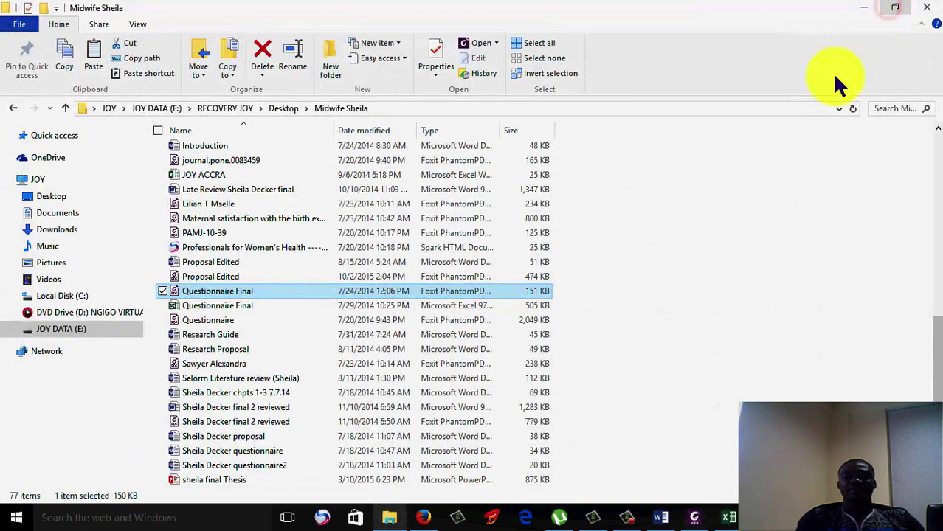
Switch back to the Questionnaire Final workbook in Excel and copy rows 129 to 139 of Sheet1, containing questions 42 to 47.
click(280, 306)
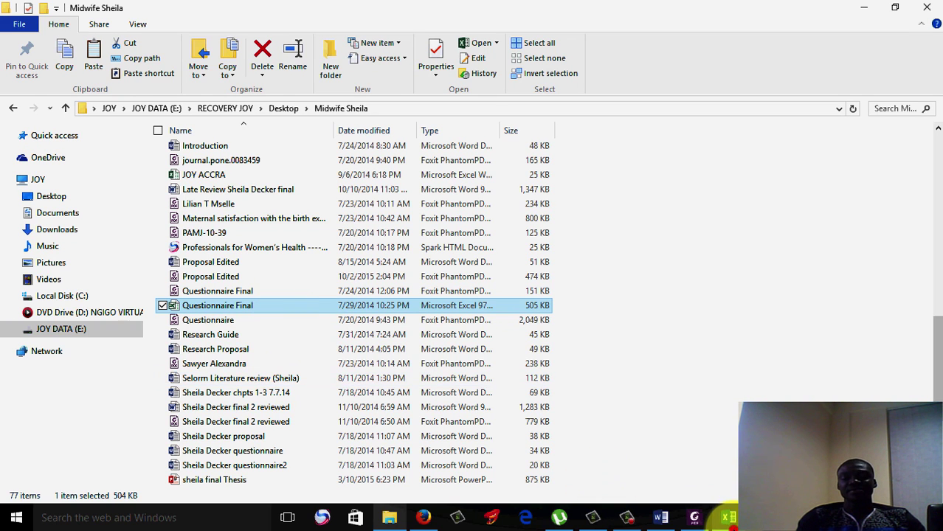
click(728, 517)
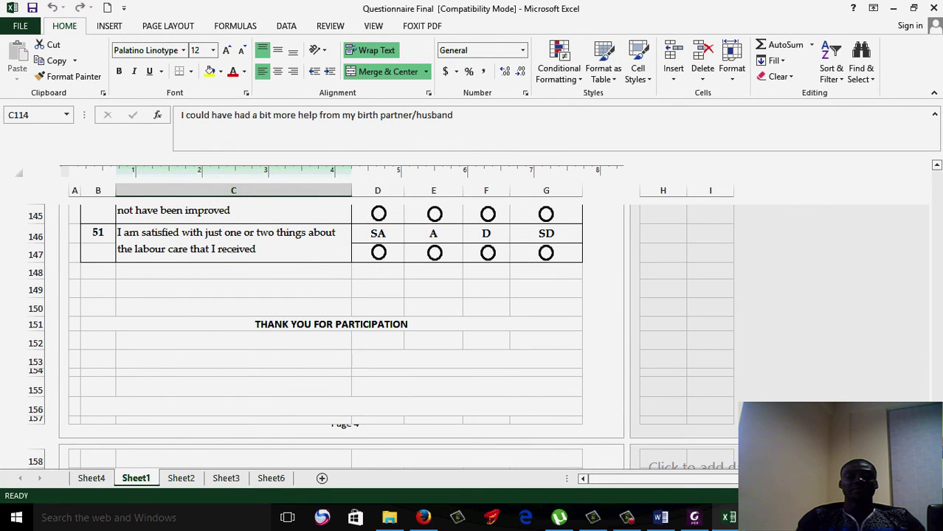
scroll(933, 396, up, 6)
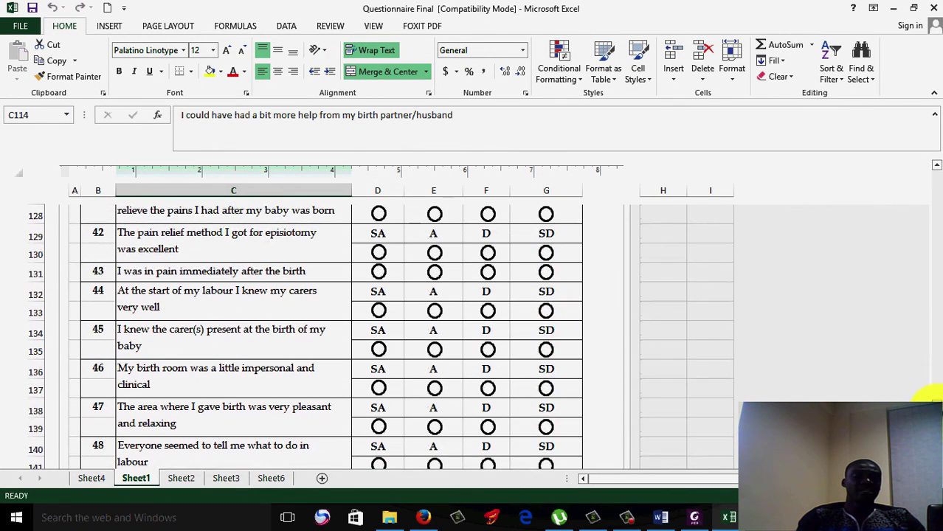
click(36, 234)
drag(164, 272, 251, 442)
key(ctrl+c)
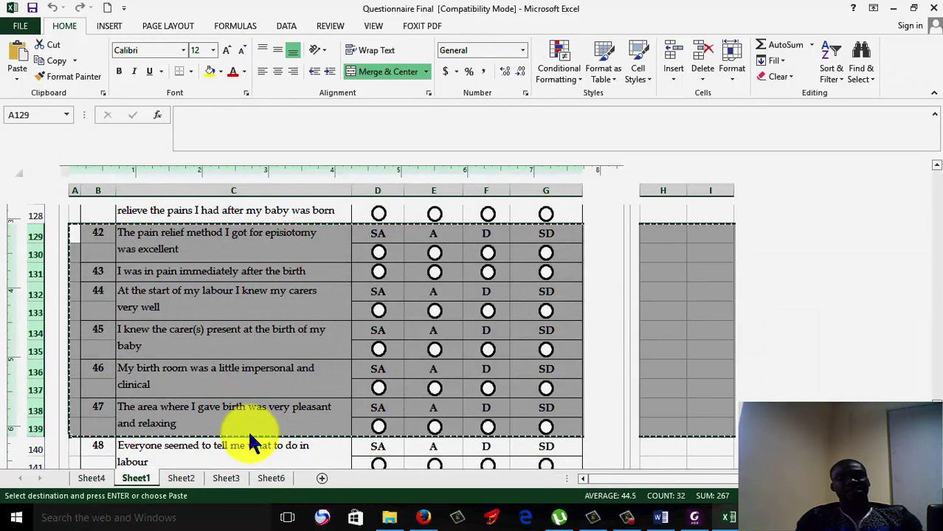
Add a new worksheet after Sheet6, paste the copied question rows at A1, and undo that paste.
click(181, 481)
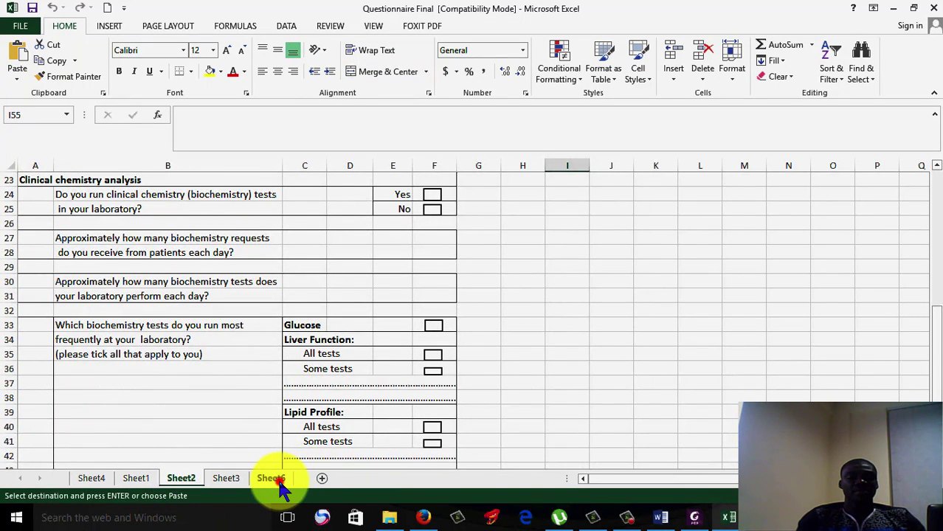
click(280, 479)
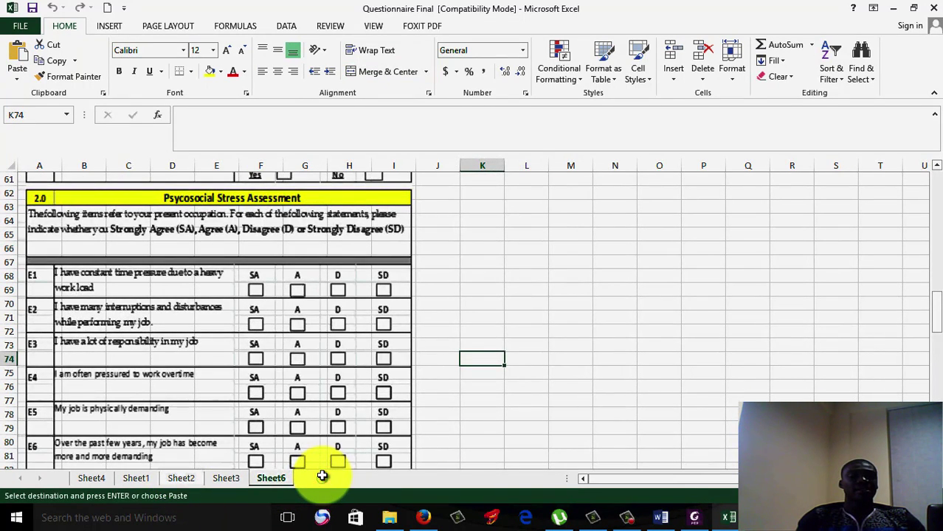
click(322, 476)
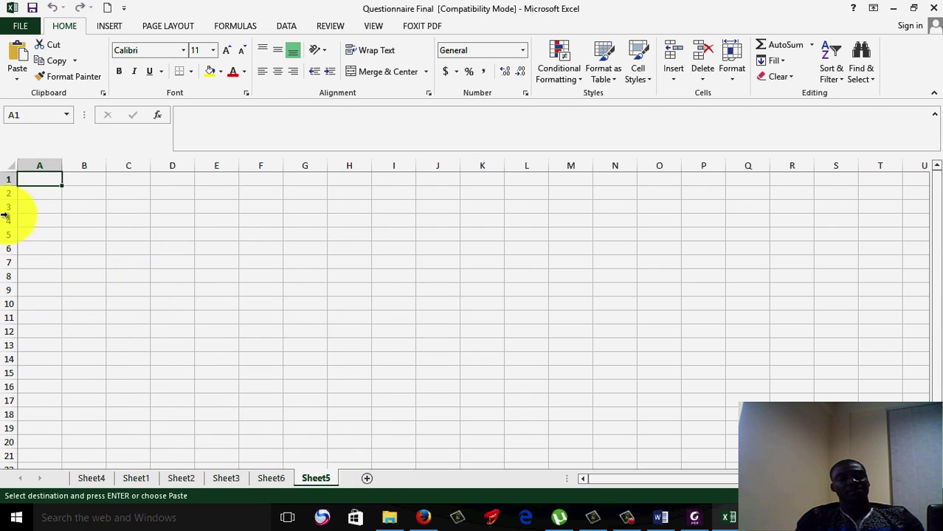
key(ctrl+v)
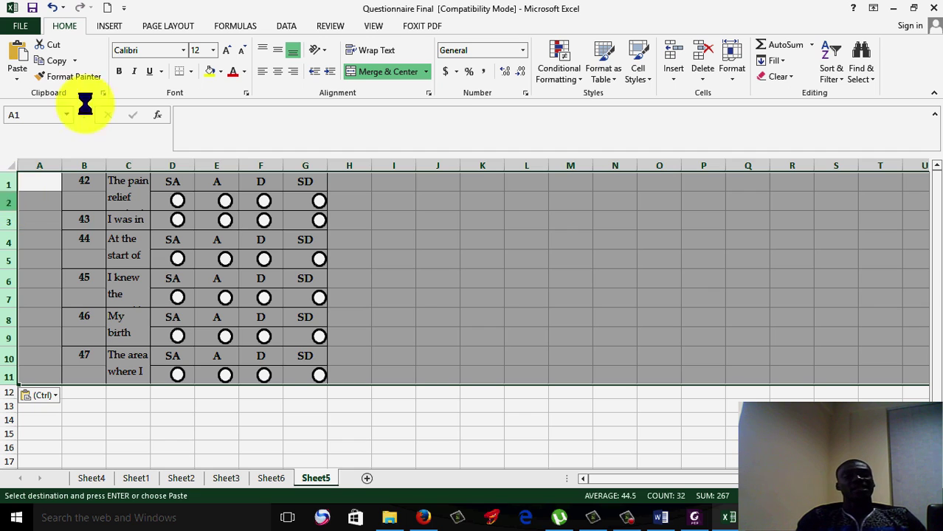
click(51, 7)
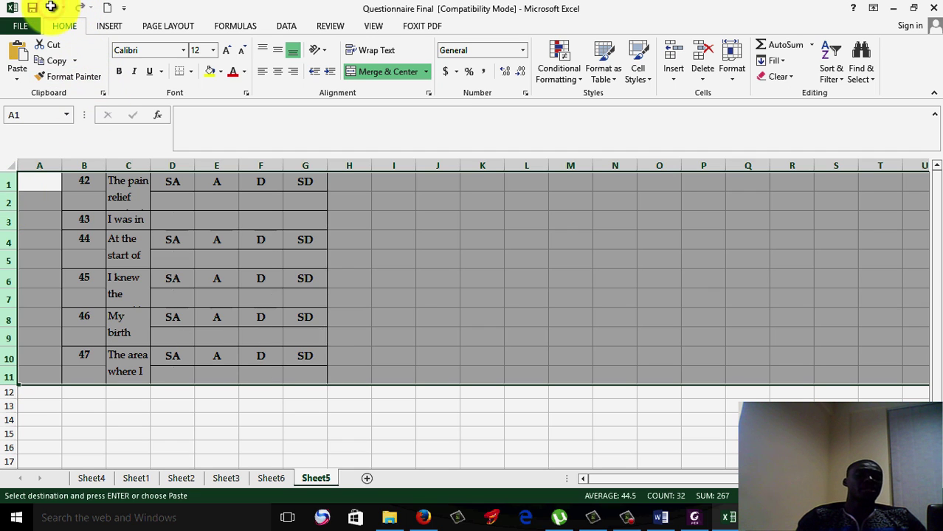
Paste the copied question rows at cell A1 of Sheet5 using the regular Paste option.
click(31, 178)
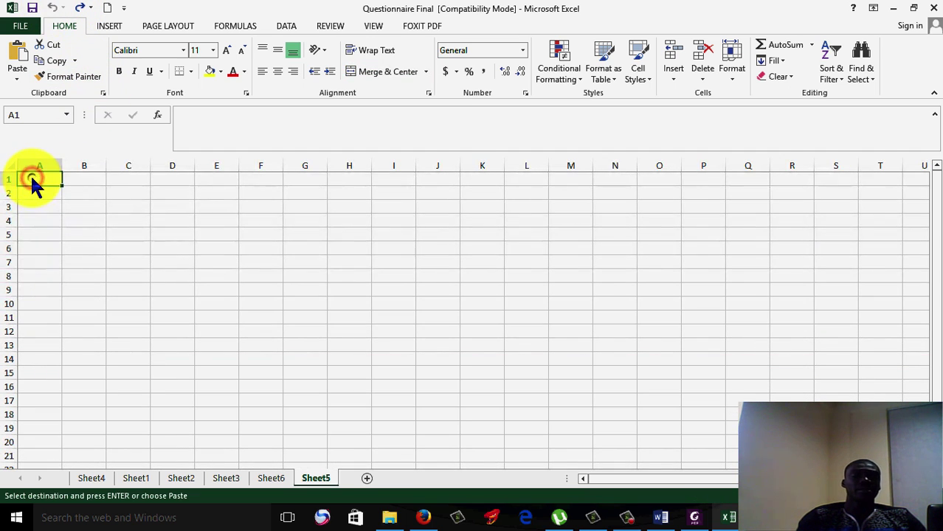
right_click(31, 178)
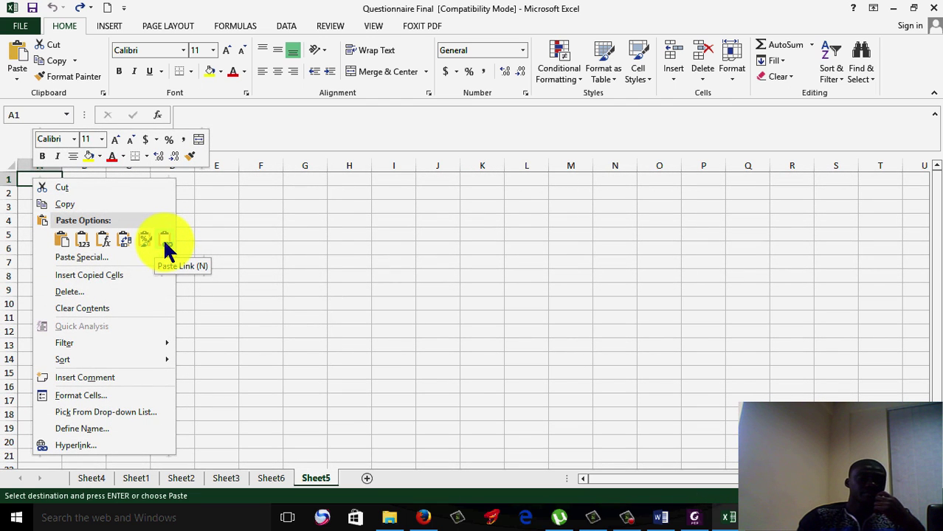
click(62, 245)
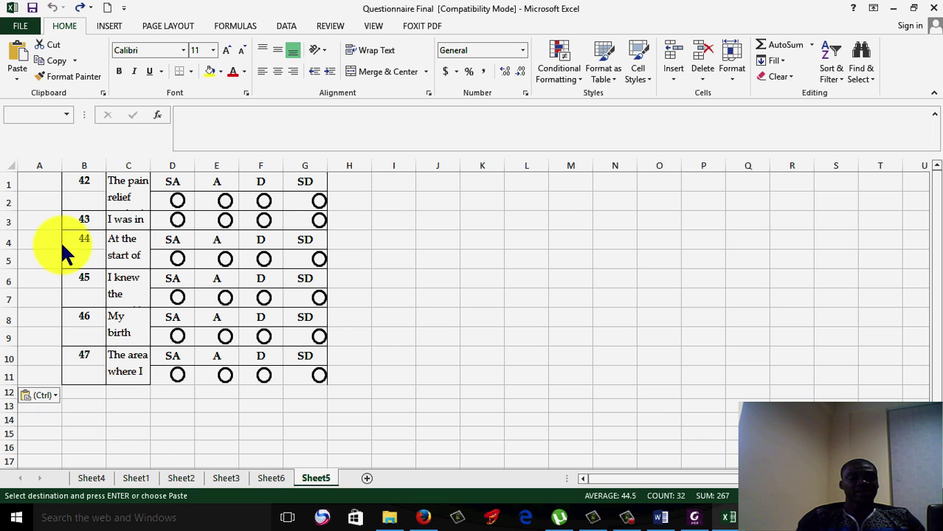
Return to Sheet1 and copy entire rows 129 to 139 with questions 42 to 47 again.
key(ctrl+Page_Up)
key(ctrl+Page_Up)
key(ctrl+Page_Up)
key(ctrl+Page_Up)
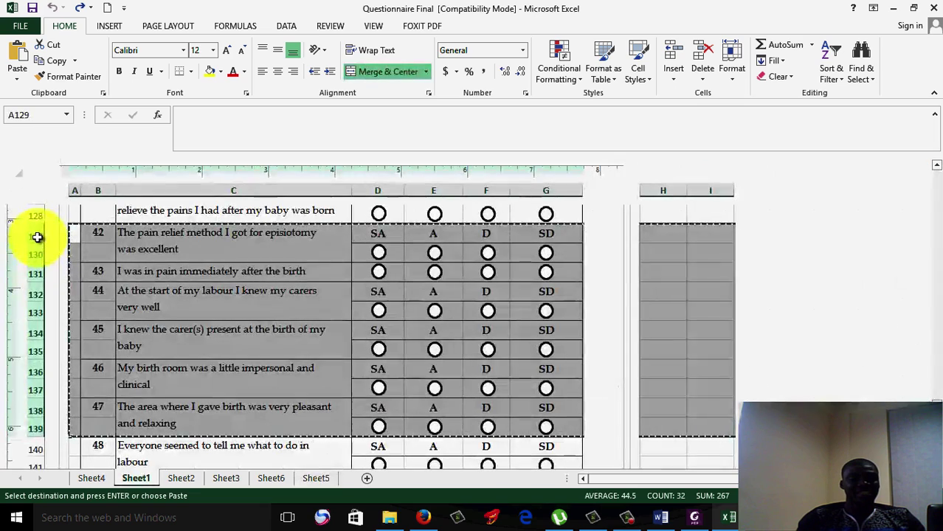
click(36, 235)
drag(36, 235, 48, 424)
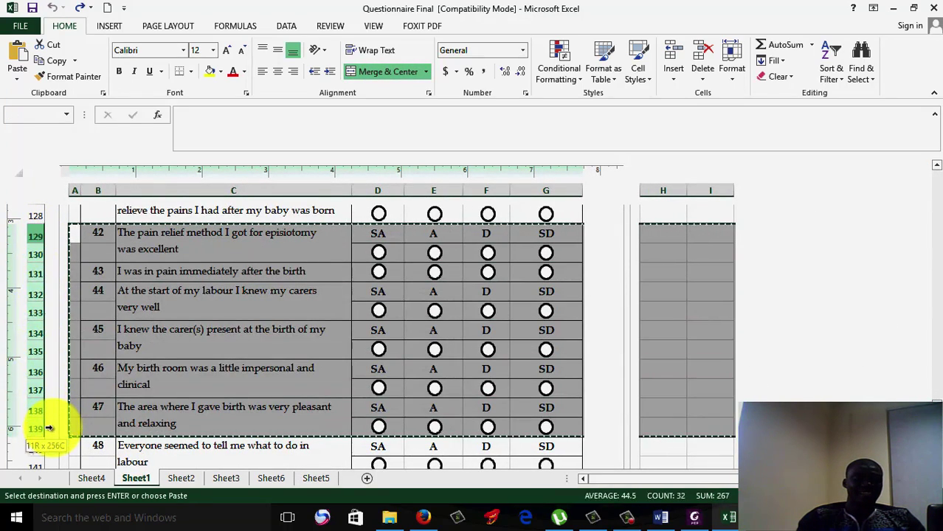
right_click(36, 316)
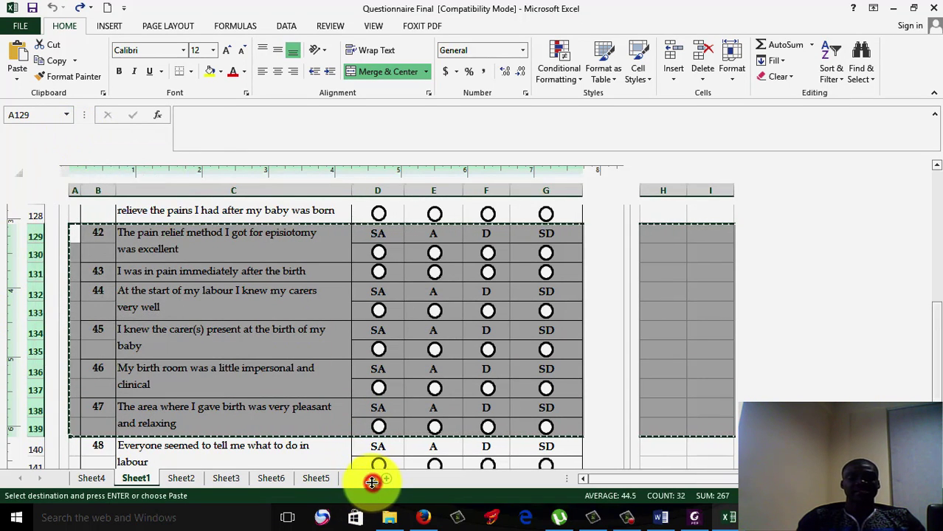
Add a new worksheet after Sheet1 and paste the copied question rows at row 1, keeping the source column widths.
click(368, 479)
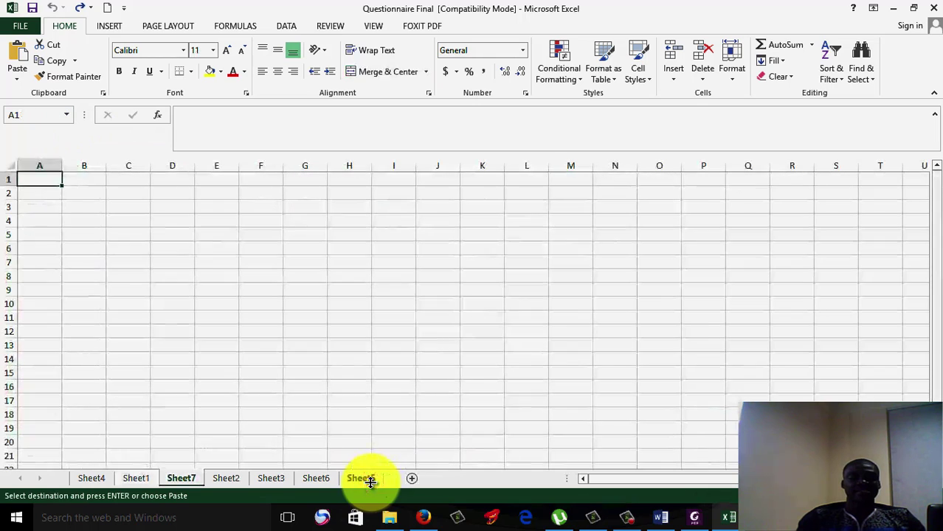
click(6, 182)
right_click(6, 182)
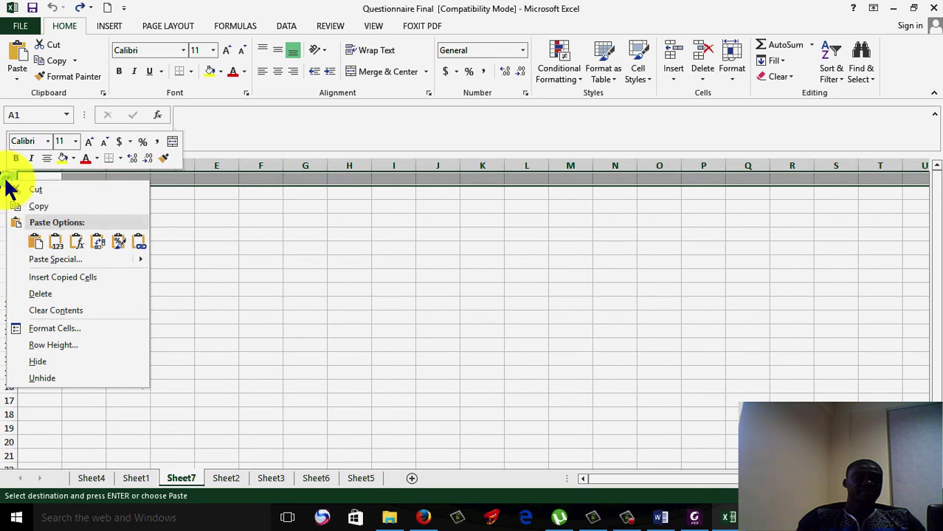
click(35, 242)
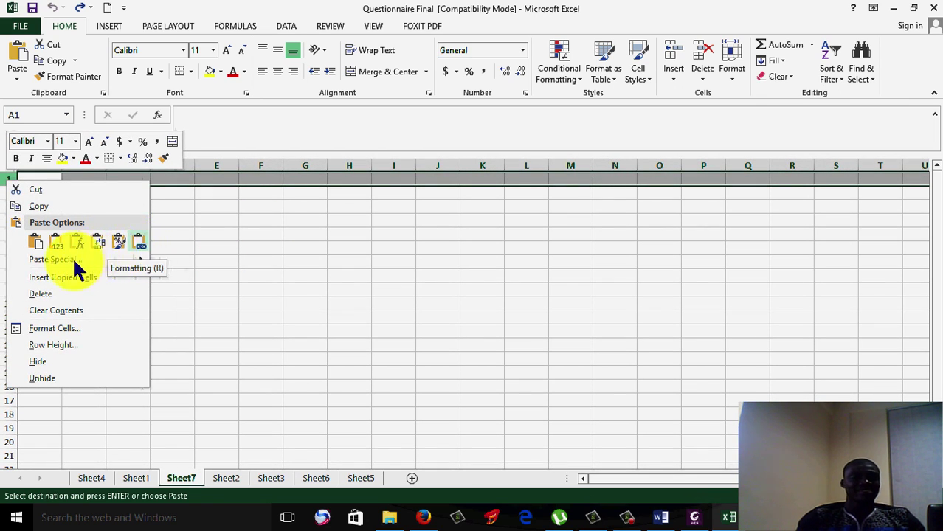
mouse_move(59, 264)
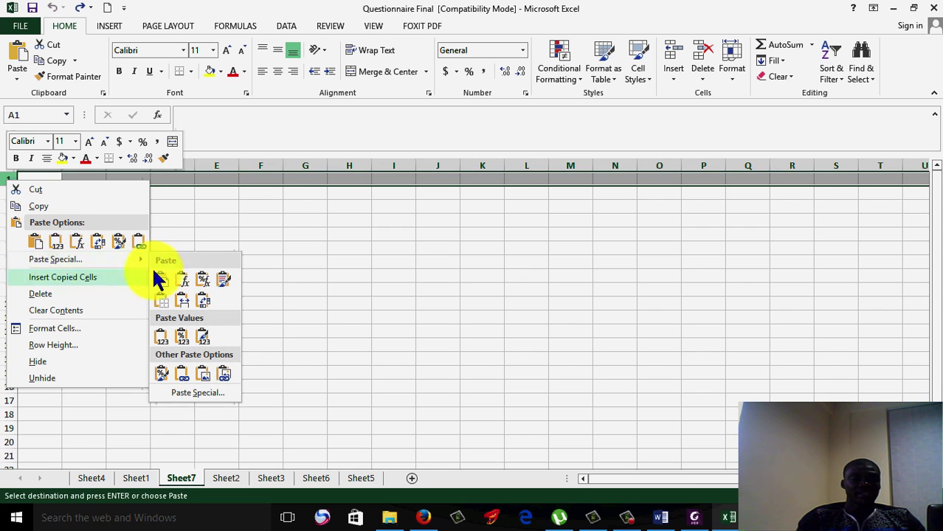
click(183, 306)
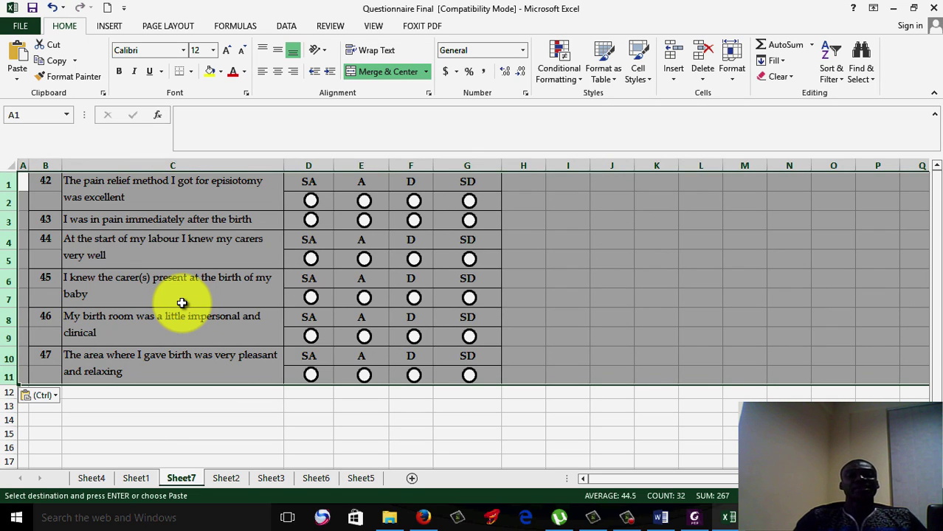
click(572, 316)
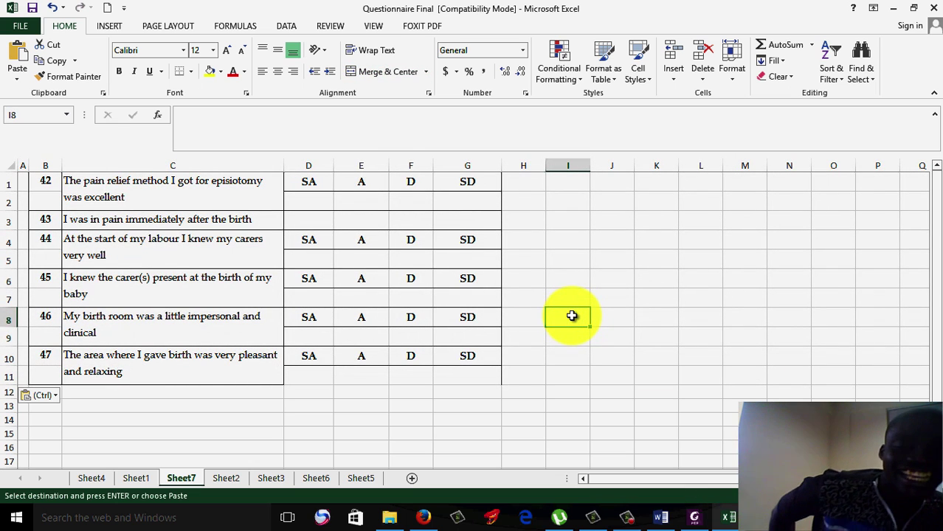
double_click(572, 315)
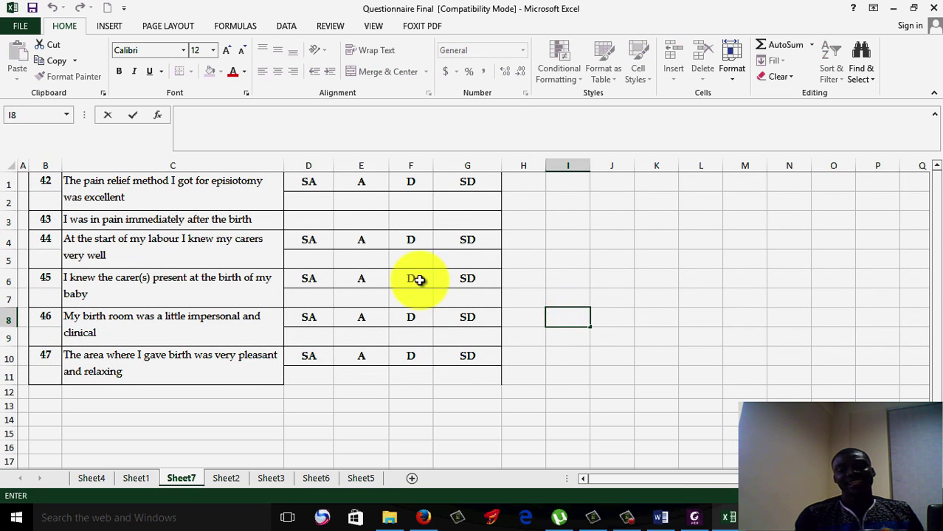
click(418, 279)
click(600, 320)
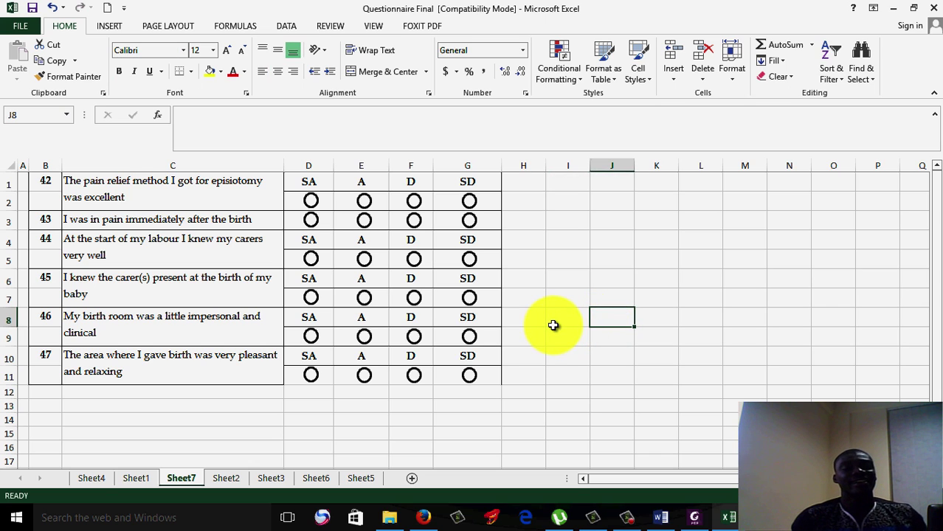
click(604, 357)
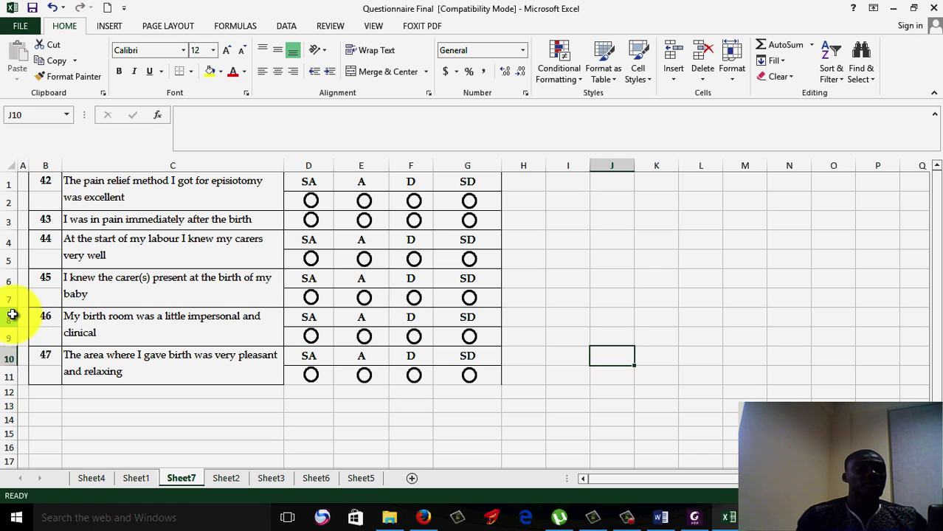
Copy entire rows 8 and 9, containing question 46 and its tick circles, and paste them at row 12.
mouse_move(13, 315)
mouse_down()
mouse_move(11, 336)
mouse_move(6, 319)
mouse_up()
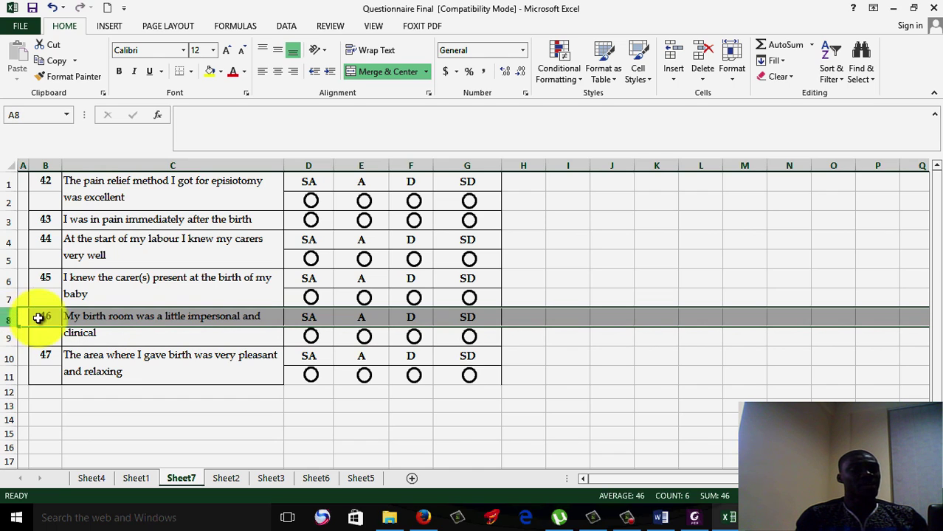
click(82, 317)
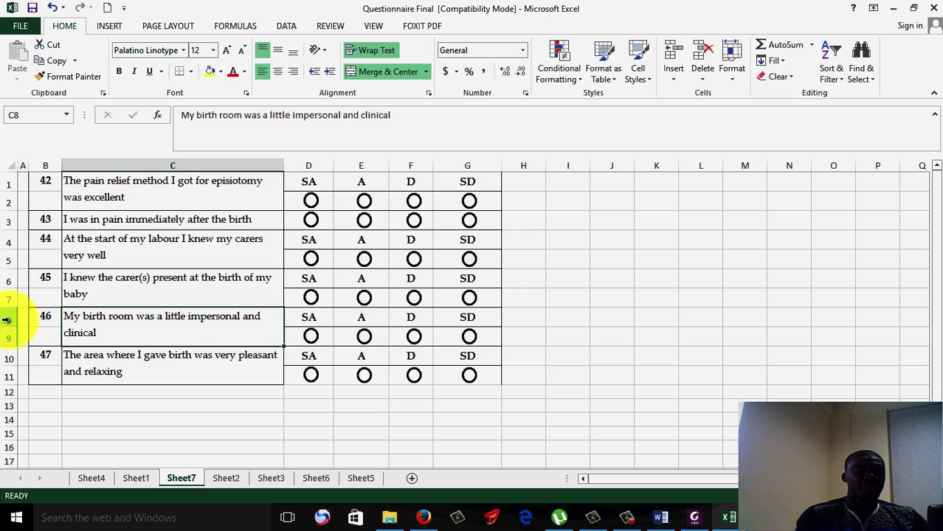
drag(9, 319, 9, 343)
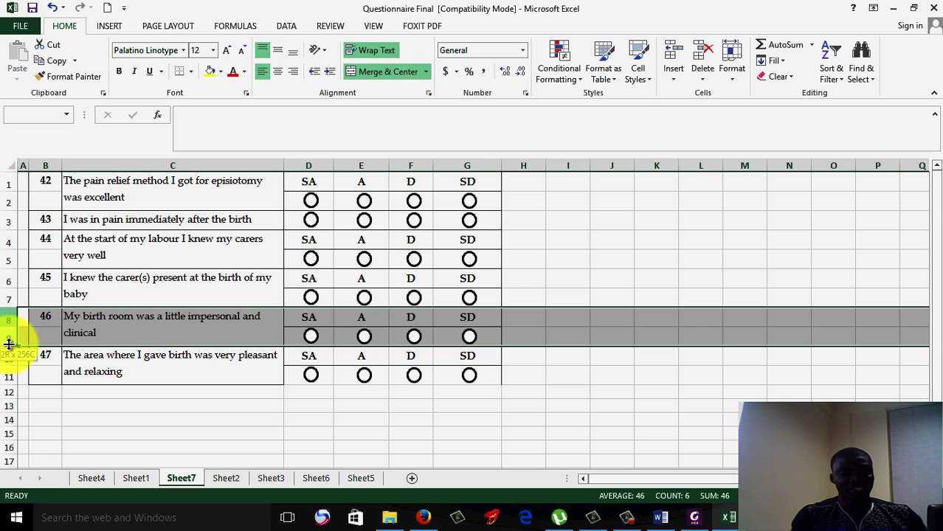
drag(9, 344, 9, 344)
key(ctrl+c)
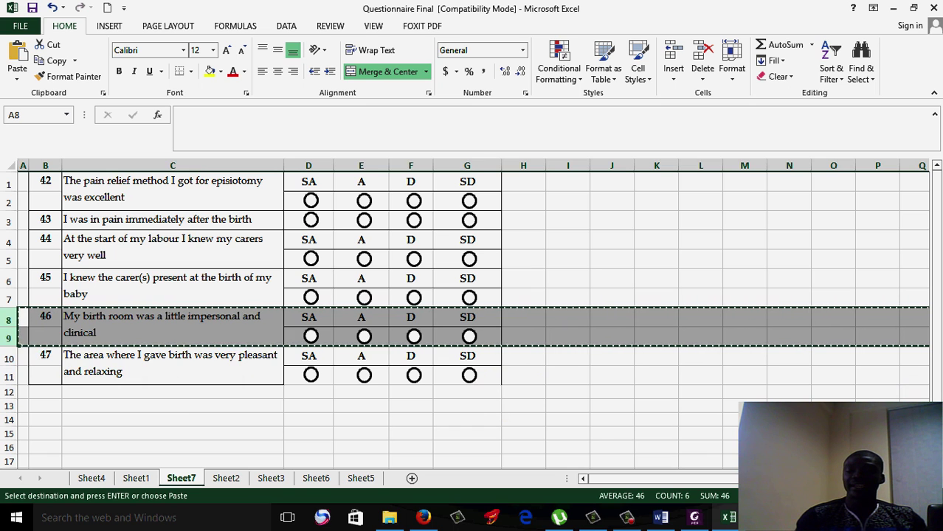
click(820, 496)
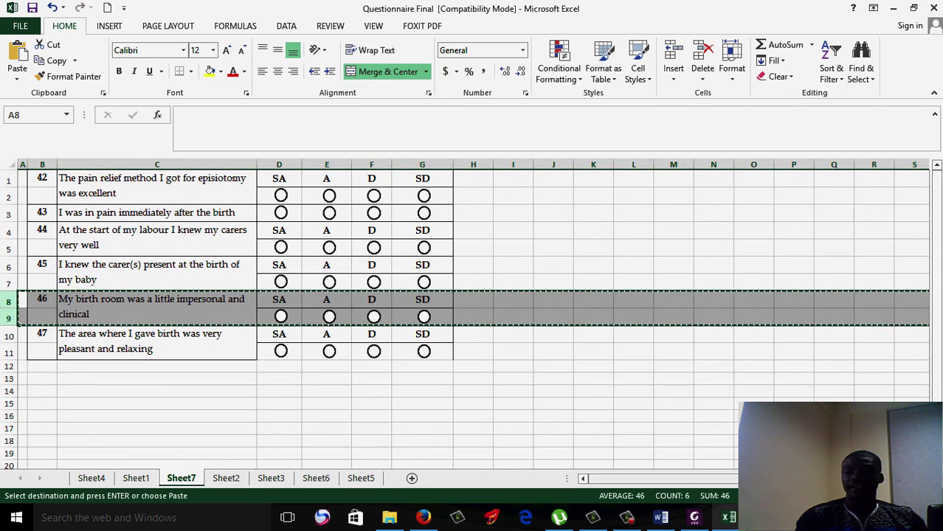
click(895, 495)
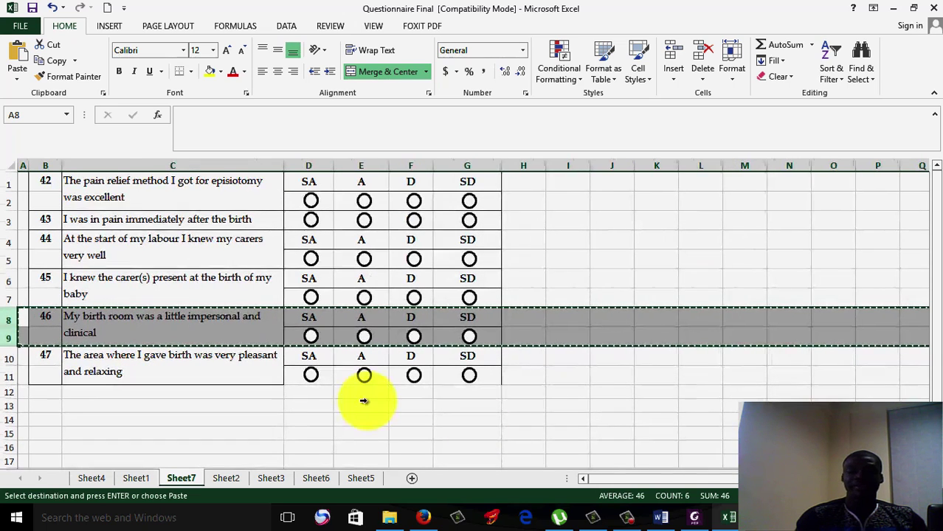
click(7, 358)
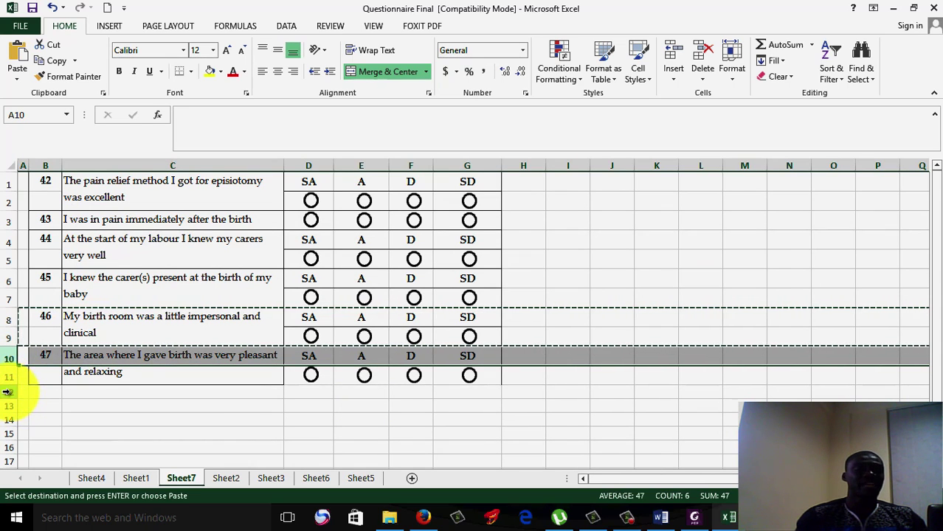
click(8, 391)
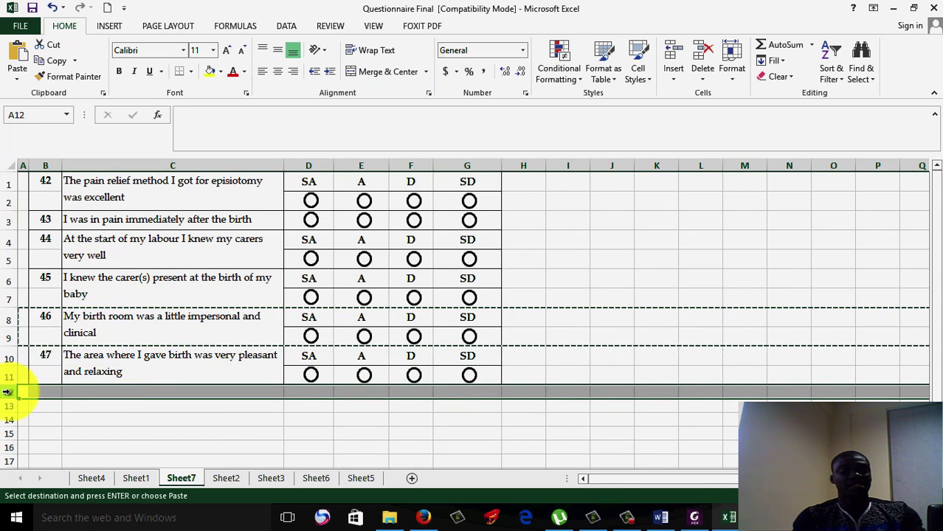
key(ctrl+v)
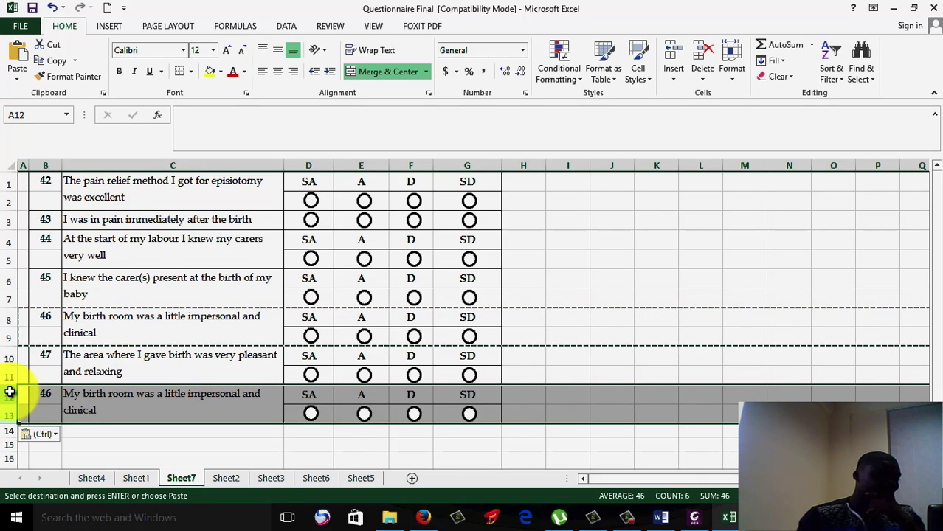
Renumber the pasted question in row 12 as 48 and replace its wording with "Dela ghgjfkfk".
double_click(138, 410)
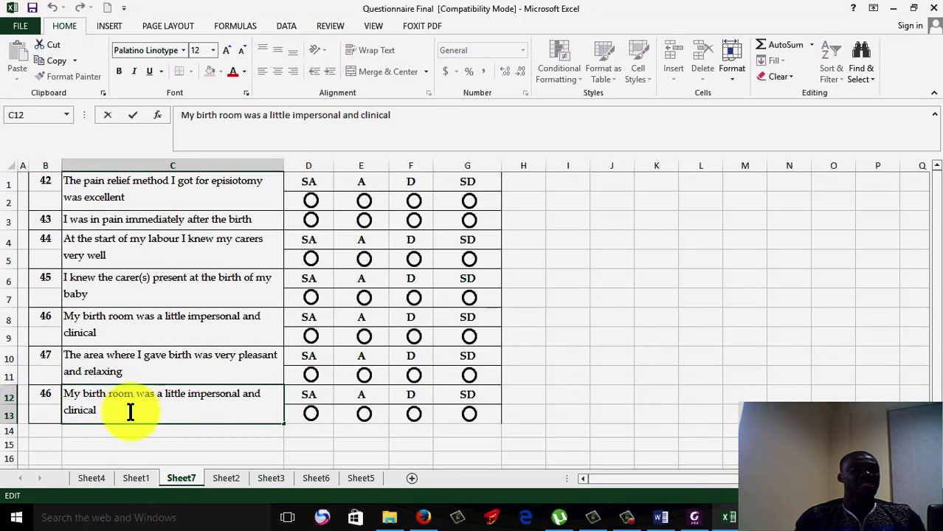
double_click(53, 393)
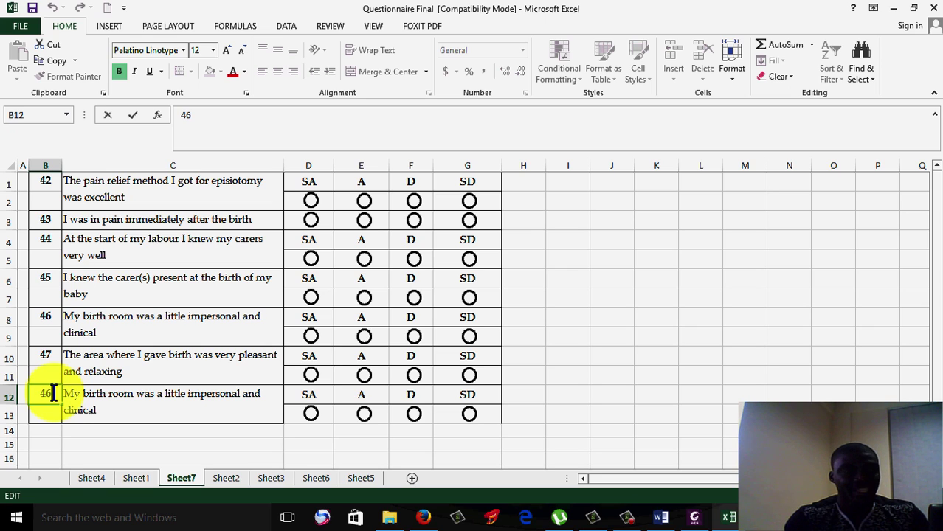
key(BackSpace)
text(8)
click(64, 391)
text(Del)
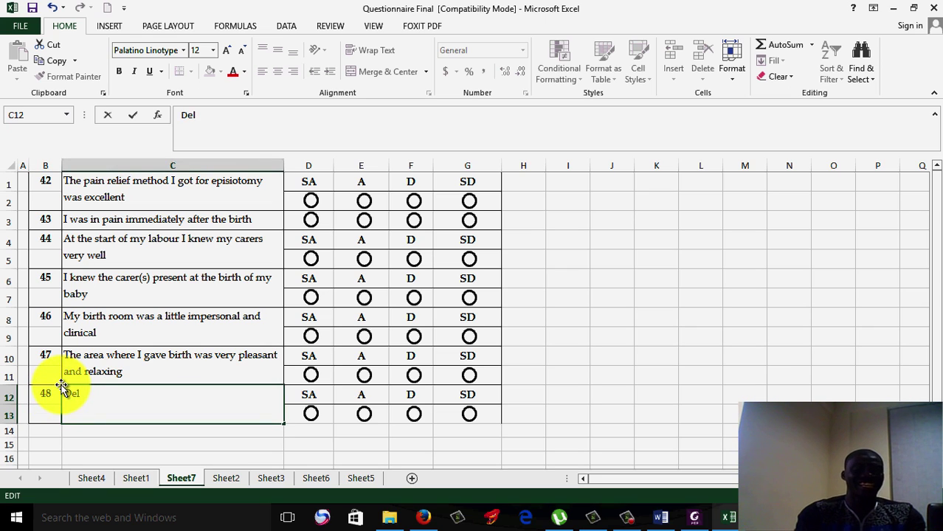
text(a ghgjfkfk)
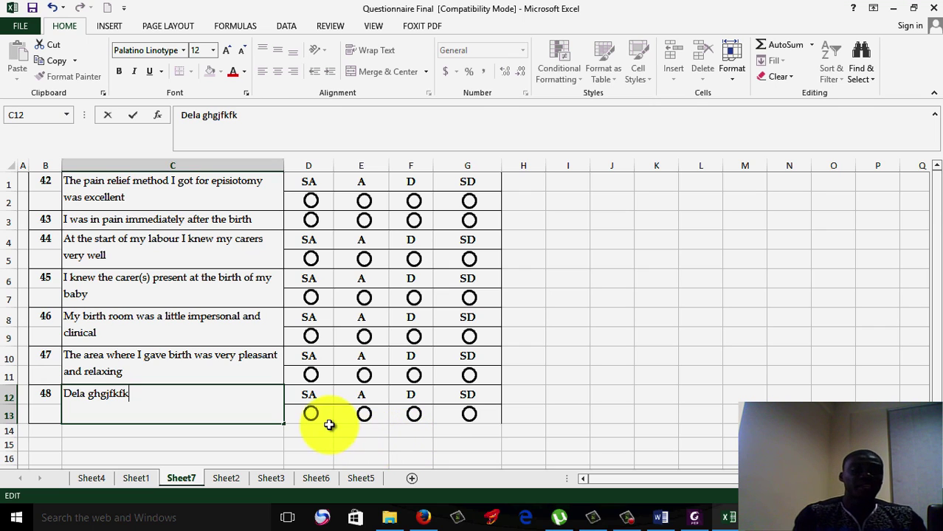
click(308, 393)
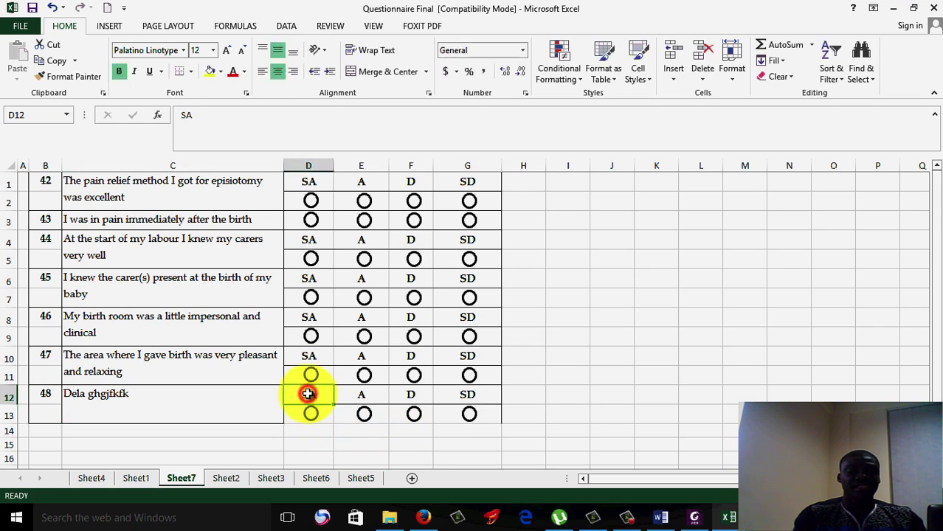
Try filling the SA option and its circle in D12:D13 downward, and undo that fill.
drag(308, 394, 331, 480)
click(329, 478)
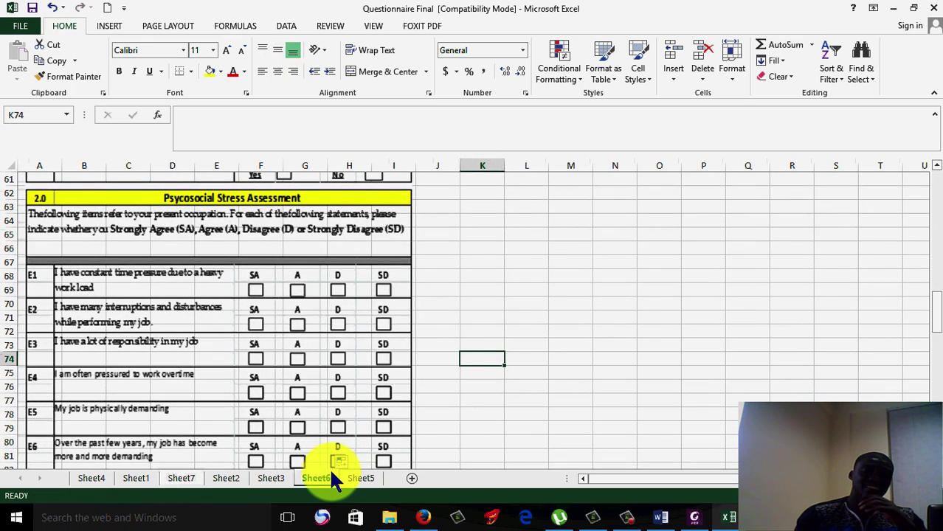
click(354, 478)
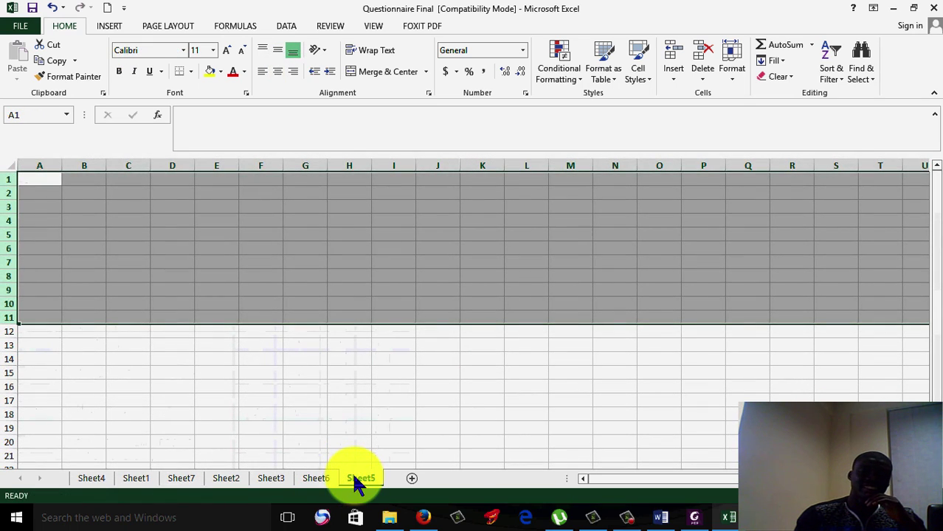
drag(934, 266, 936, 245)
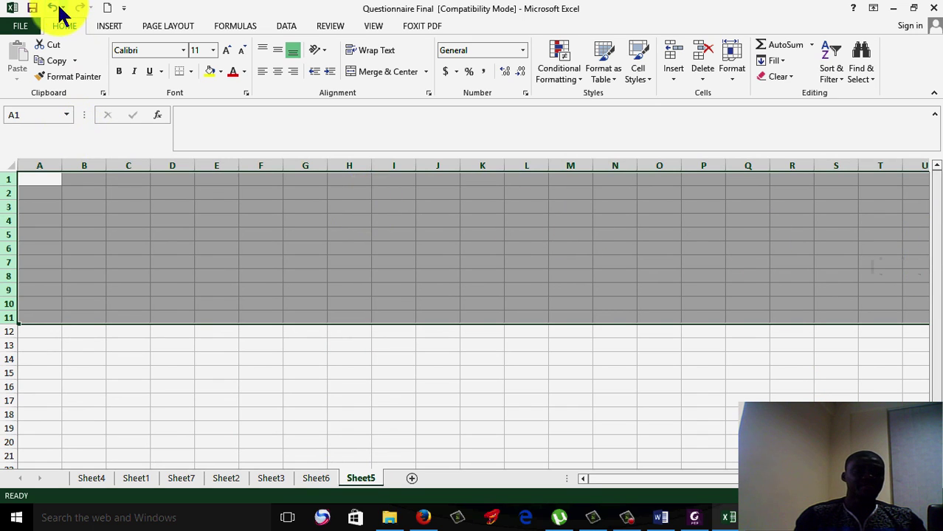
click(53, 8)
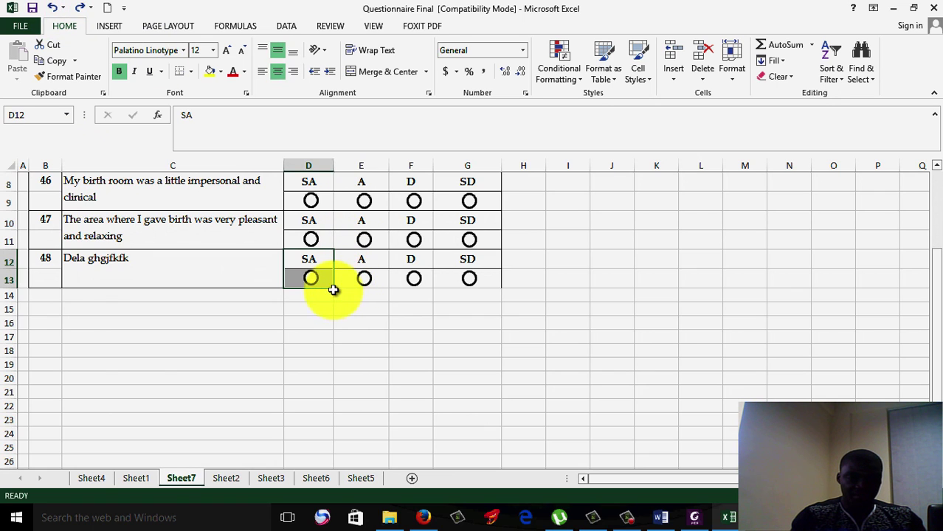
Fill the SA option and circle in D12:D13 down to row 19, and undo an accidental move of the row 13 circle.
drag(334, 288, 317, 374)
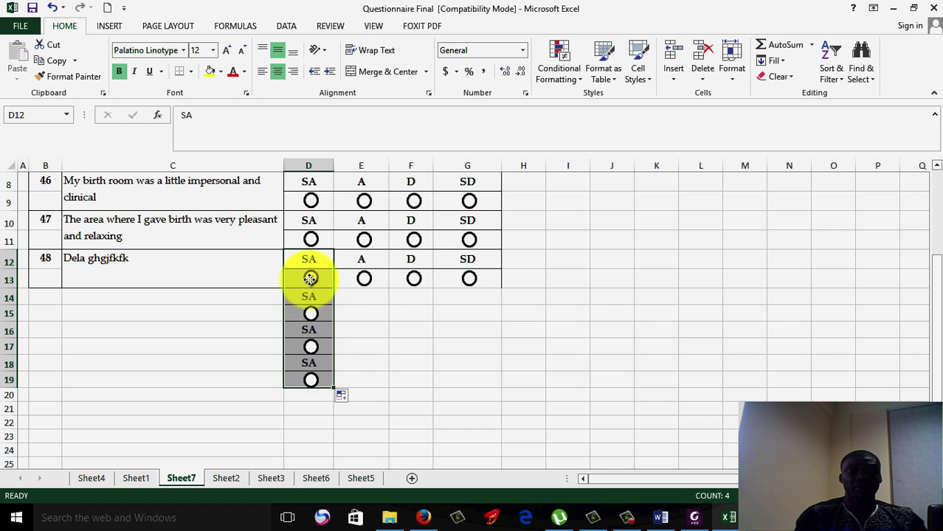
mouse_move(309, 278)
mouse_down()
mouse_move(378, 284)
mouse_move(322, 288)
mouse_up()
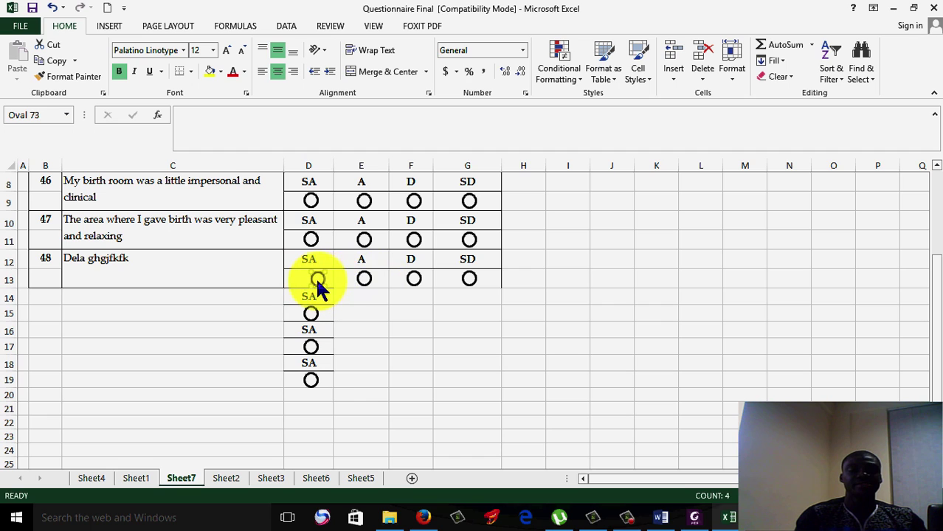
click(54, 8)
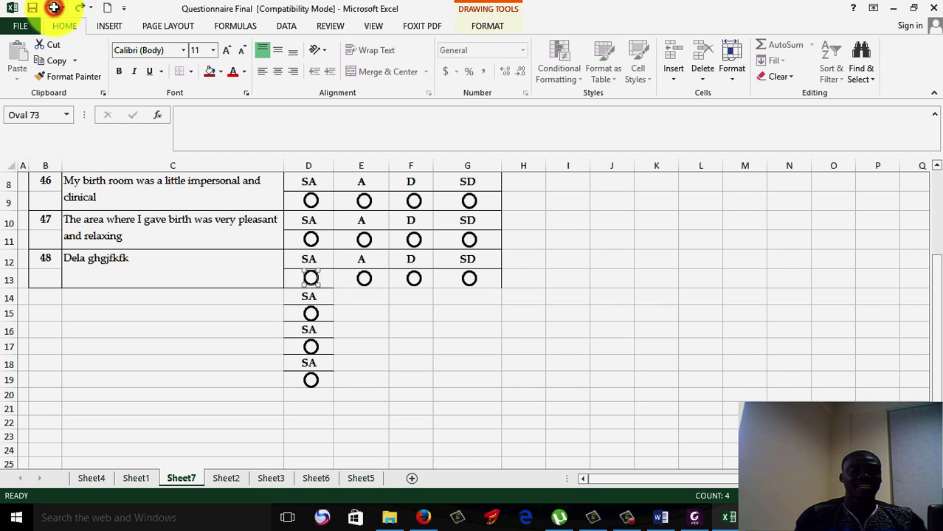
click(407, 340)
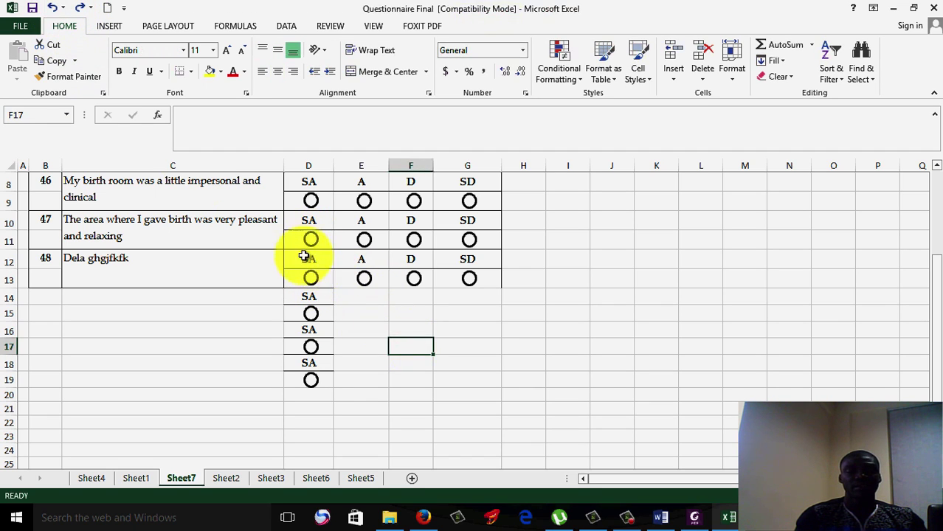
Fill the answer options with circles in D12:G13 down to row 20, and question 48's number and text in B12:C13 down to row 19.
drag(311, 264, 505, 395)
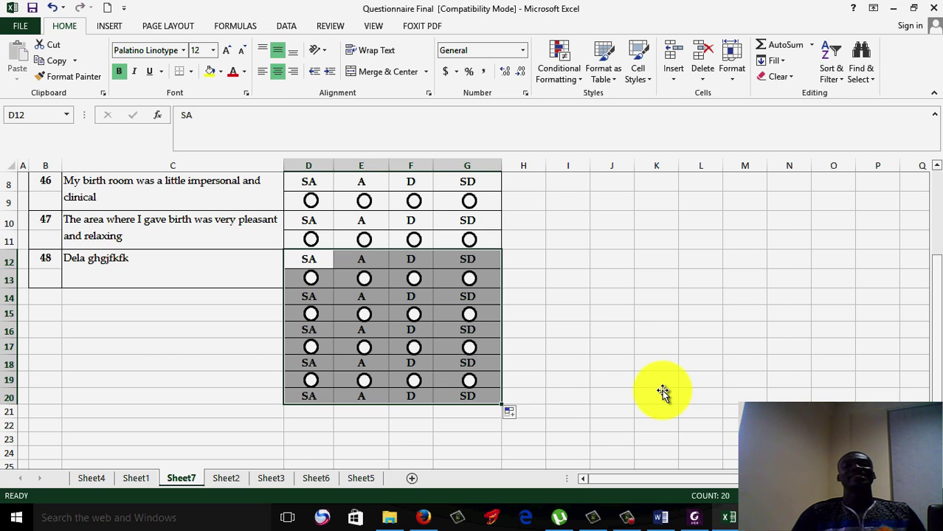
click(533, 321)
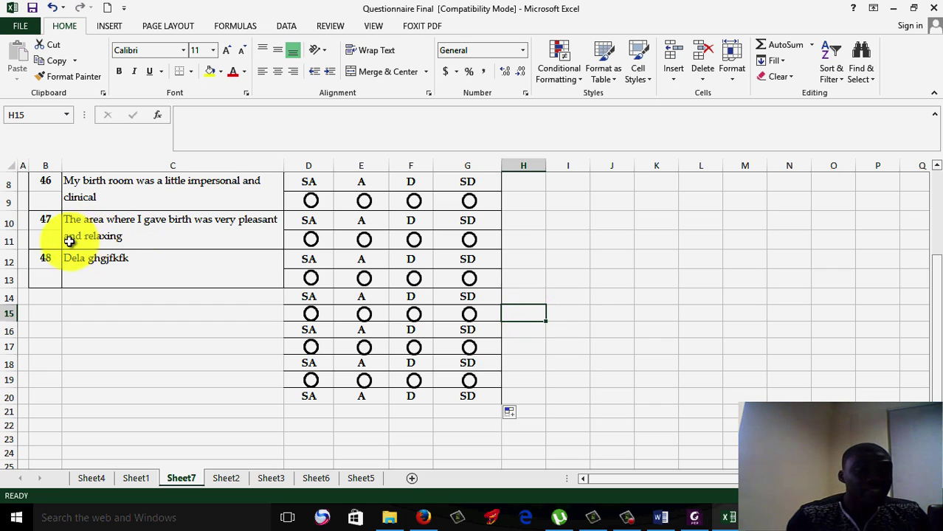
click(48, 258)
drag(177, 275, 285, 369)
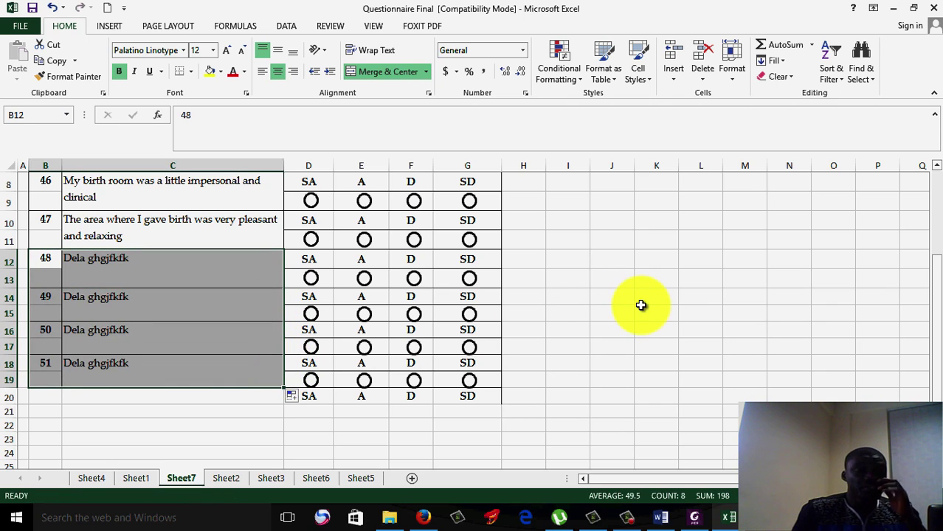
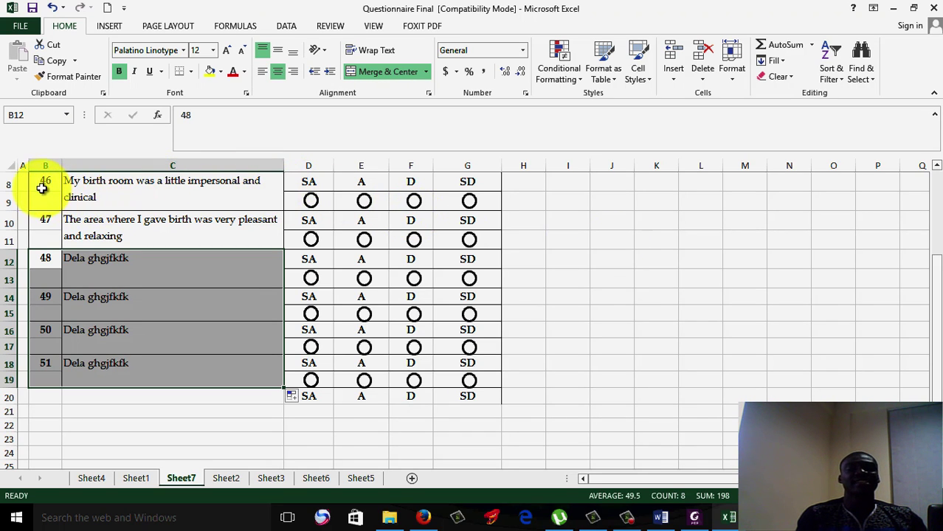
Clear the numbers, questions and answer labels in B8:G20, and add a new blank worksheet.
drag(34, 179, 470, 391)
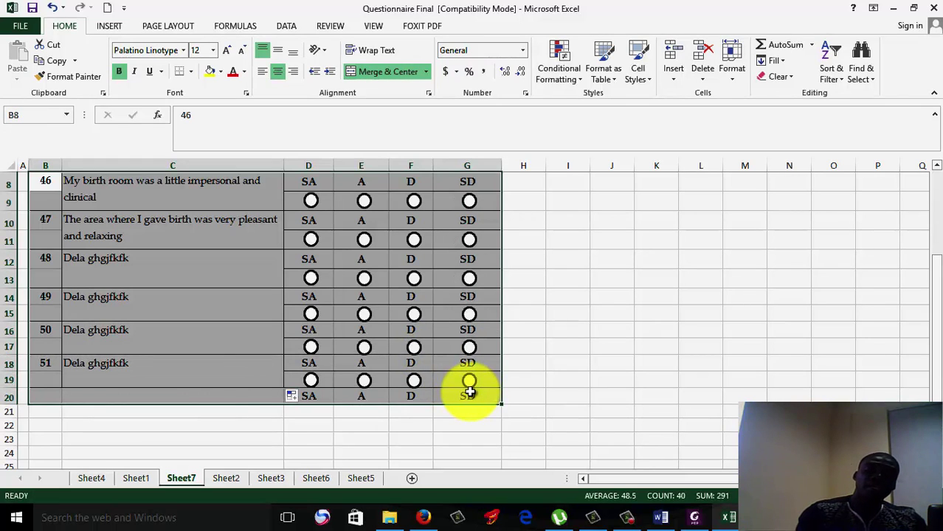
key(Delete)
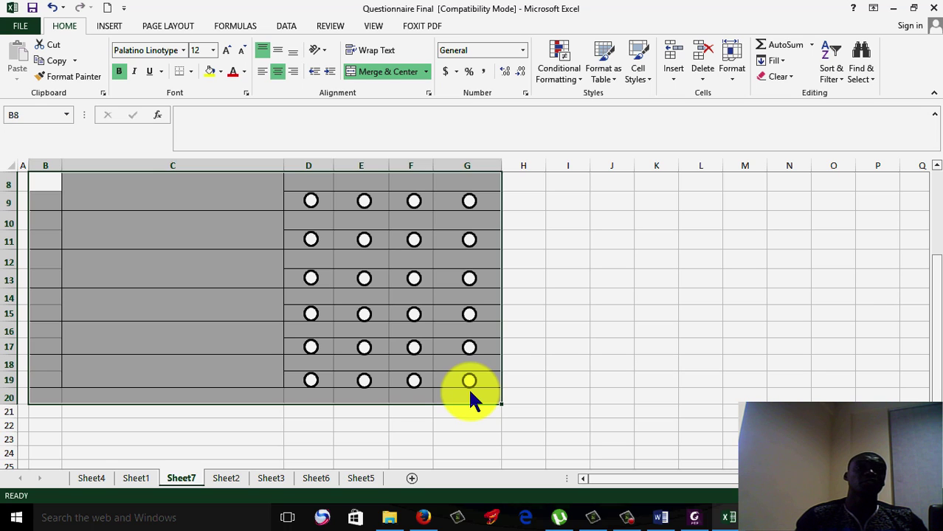
click(411, 478)
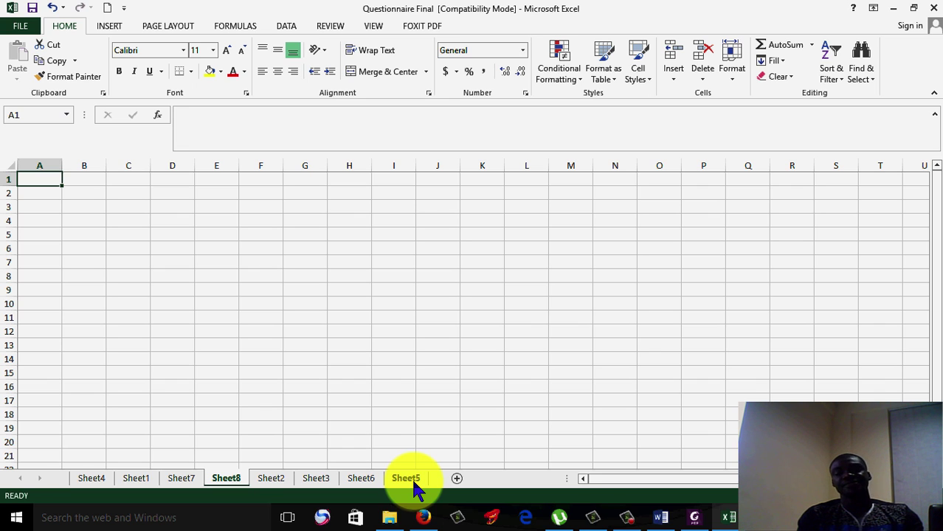
Show the new worksheet in Page Layout view and inspect its first page from header to footer.
click(844, 496)
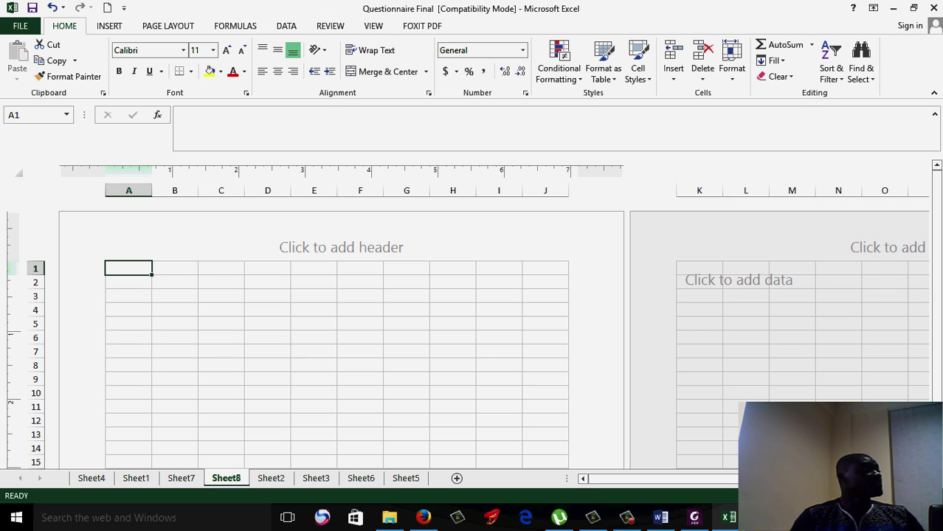
click(937, 272)
drag(937, 272, 931, 369)
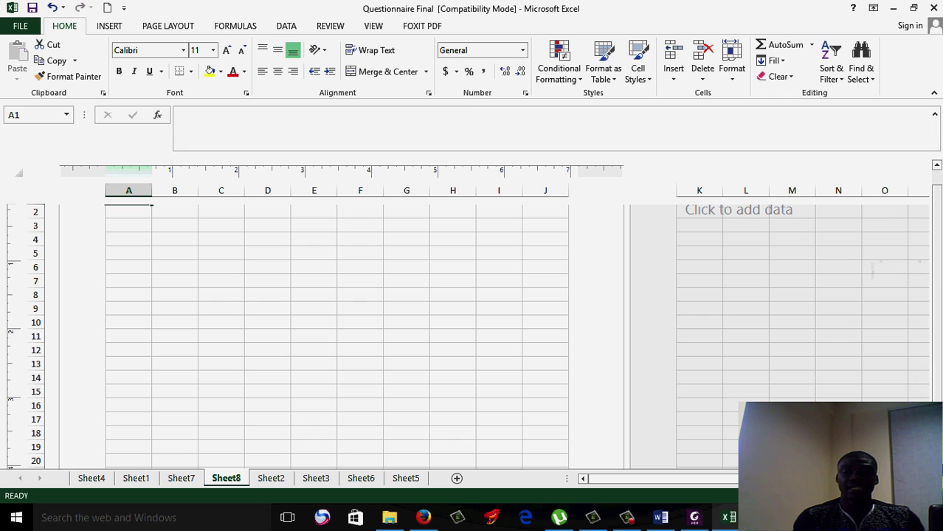
scroll(337, 336, down, 5)
scroll(336, 336, down, 8)
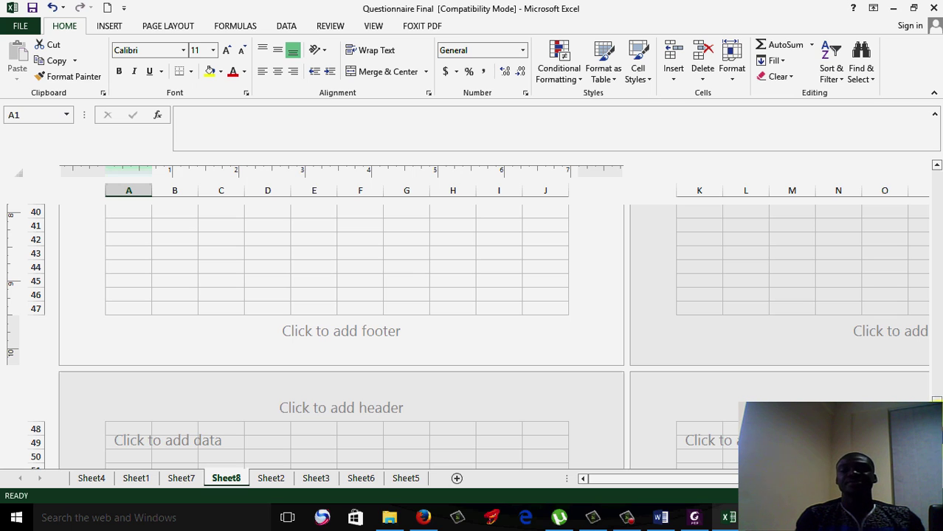
drag(931, 375, 937, 193)
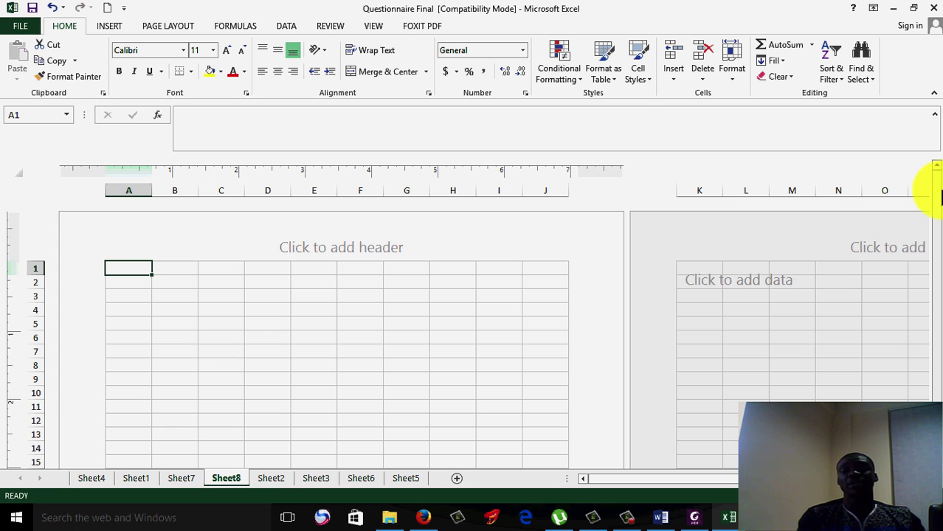
Switch to Foxit PhantomPDF to review the headings of the finished questionnaire PDFs, and return to the Excel worksheet.
click(695, 517)
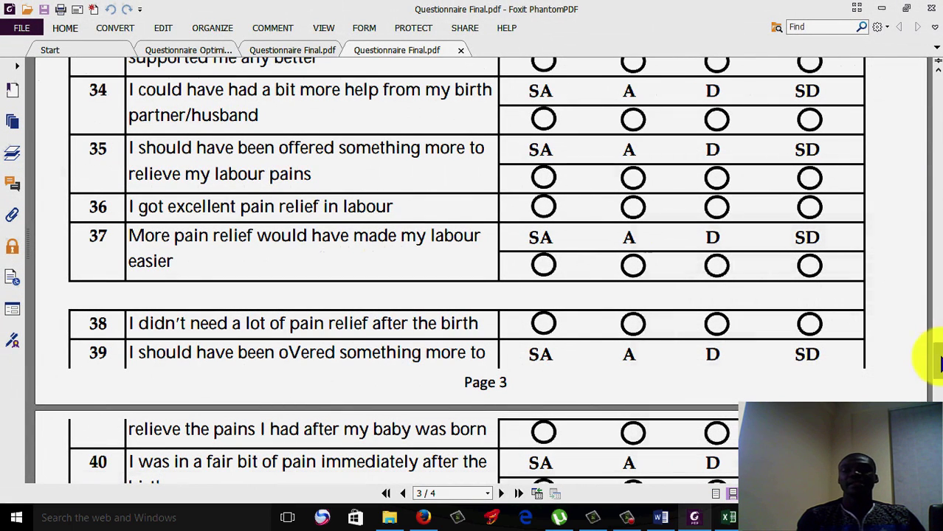
click(262, 52)
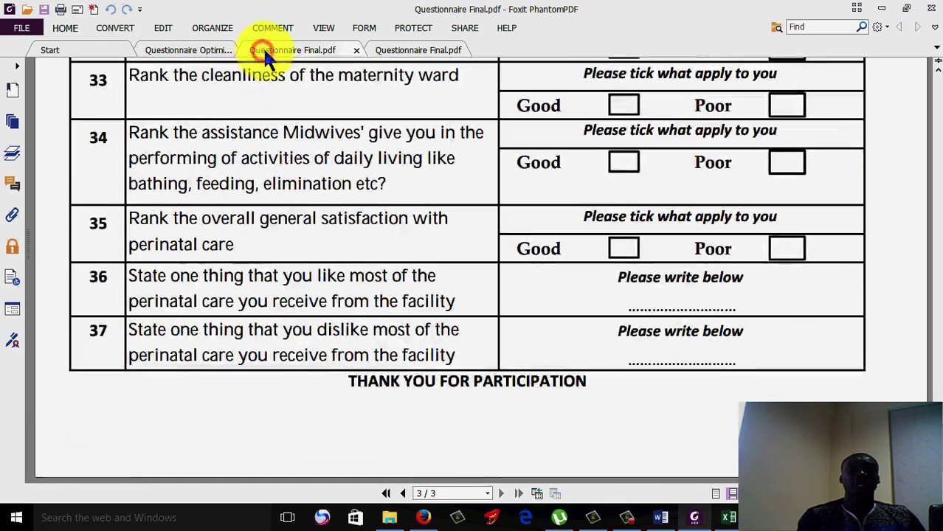
drag(931, 384, 933, 81)
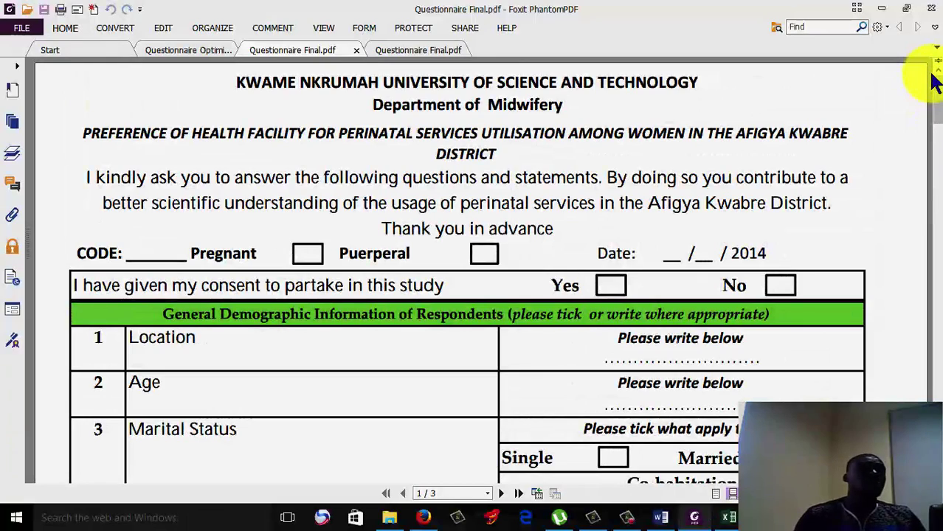
drag(933, 81, 934, 99)
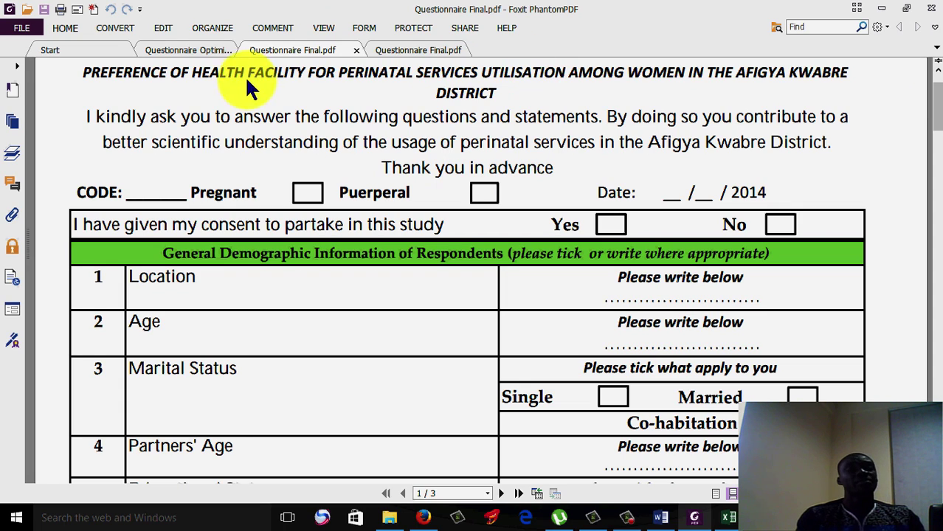
click(191, 50)
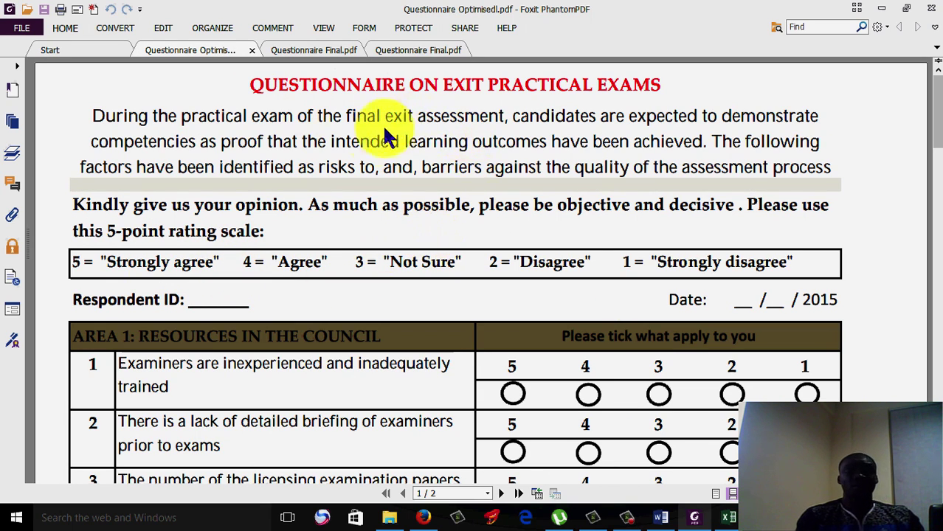
click(311, 47)
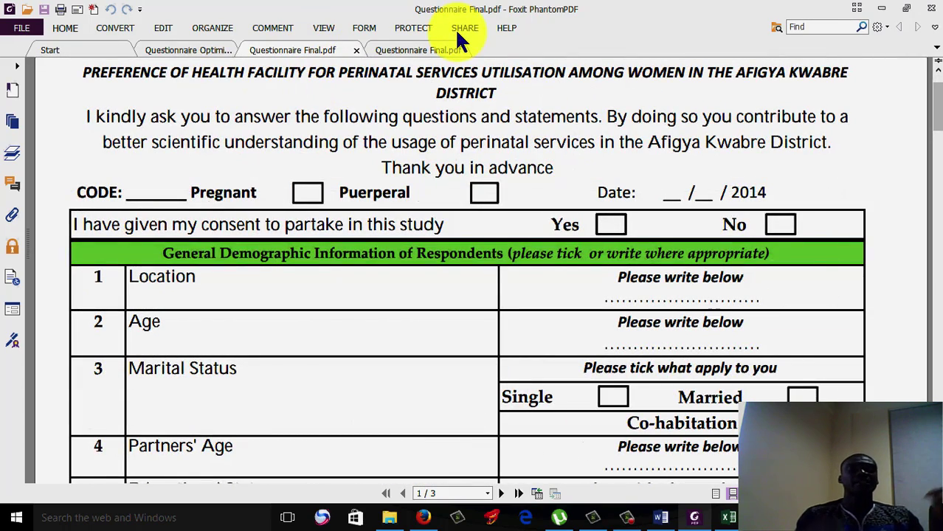
click(881, 7)
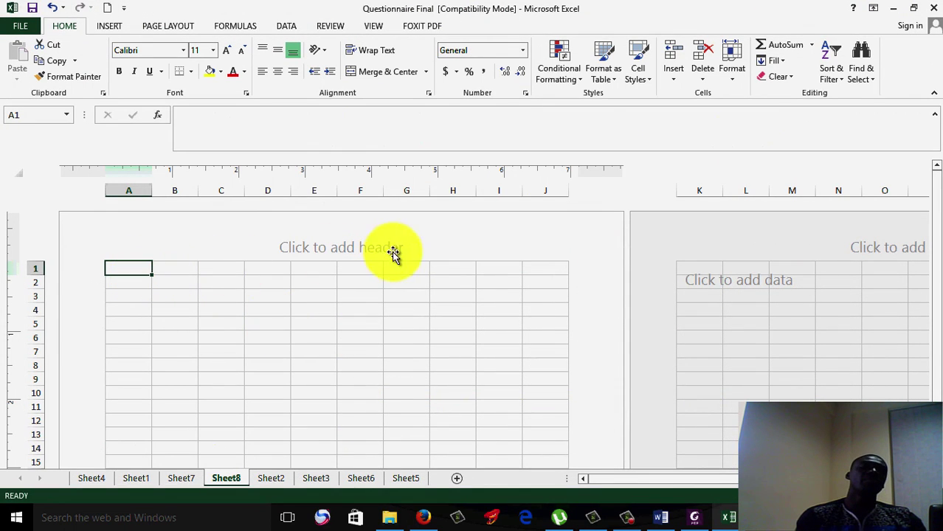
Merge and center cells A1:J1 across the full width of the first page.
click(553, 273)
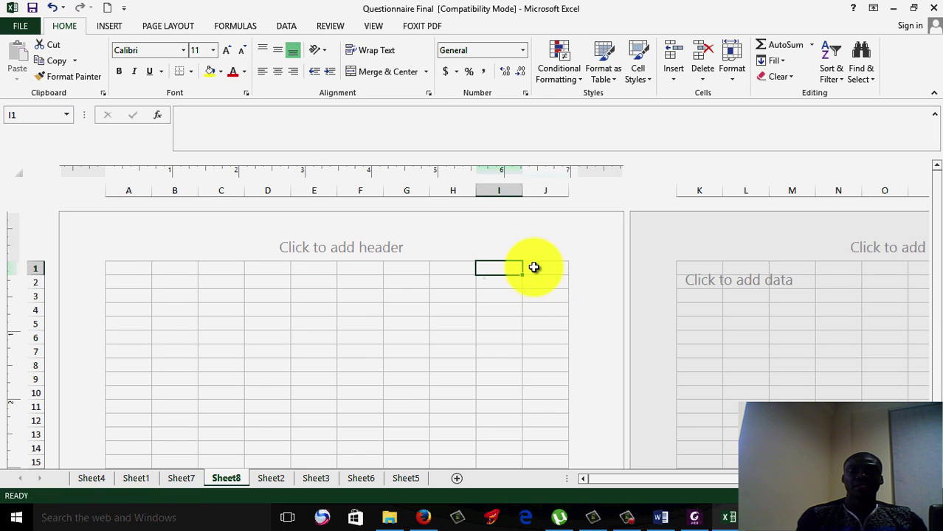
click(539, 268)
drag(406, 264, 112, 267)
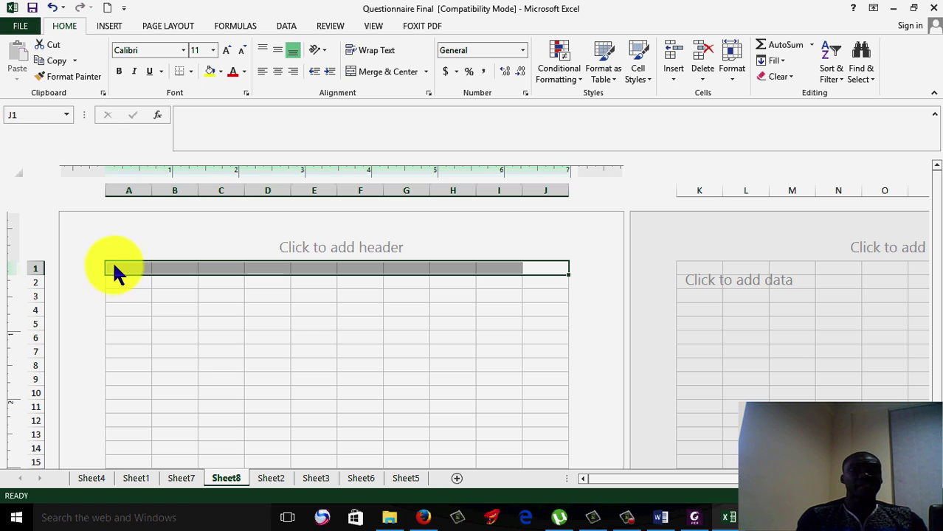
click(374, 74)
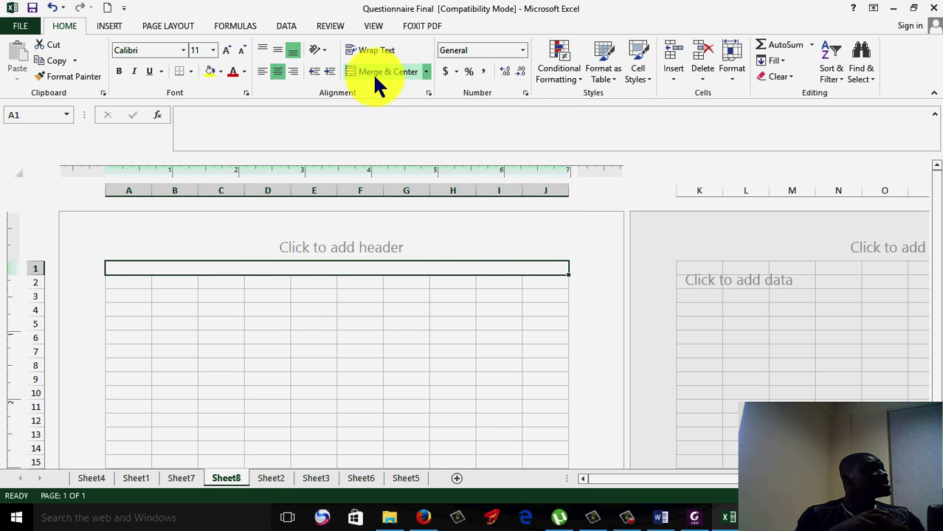
Enter the heading "University of Health and Allied Sciences" in the merged row 1 cell.
click(367, 269)
click(367, 269)
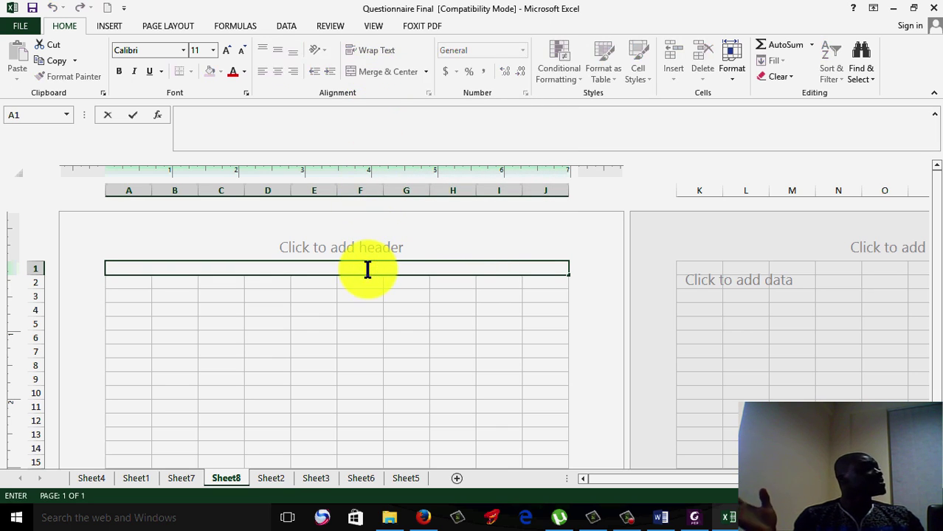
text(U)
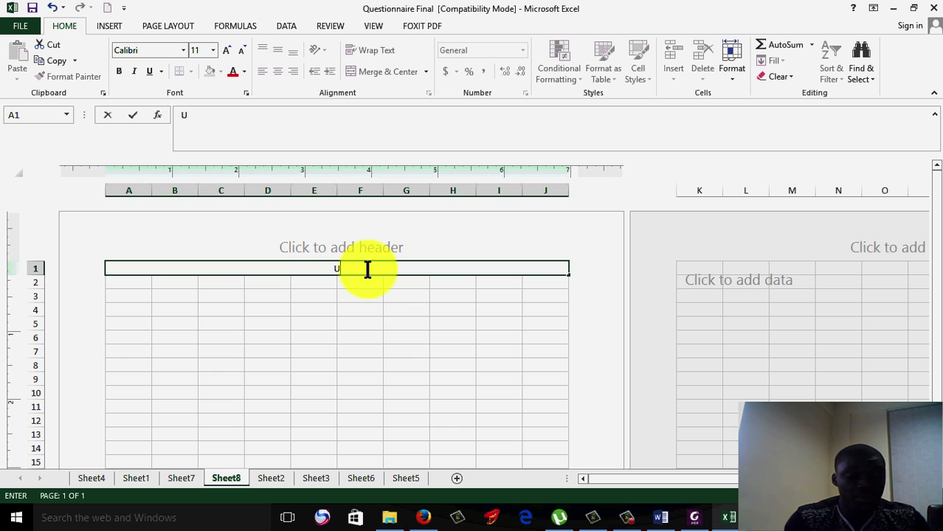
text(ni)
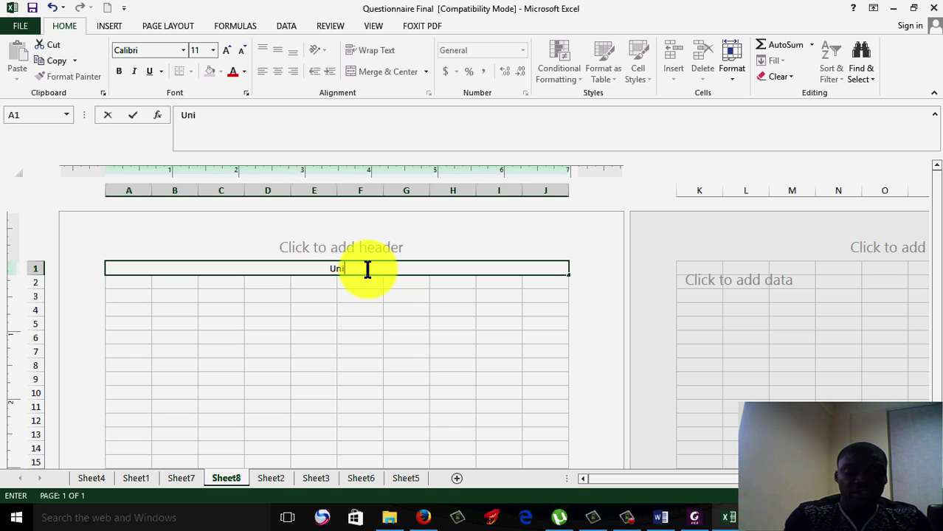
text(versity o)
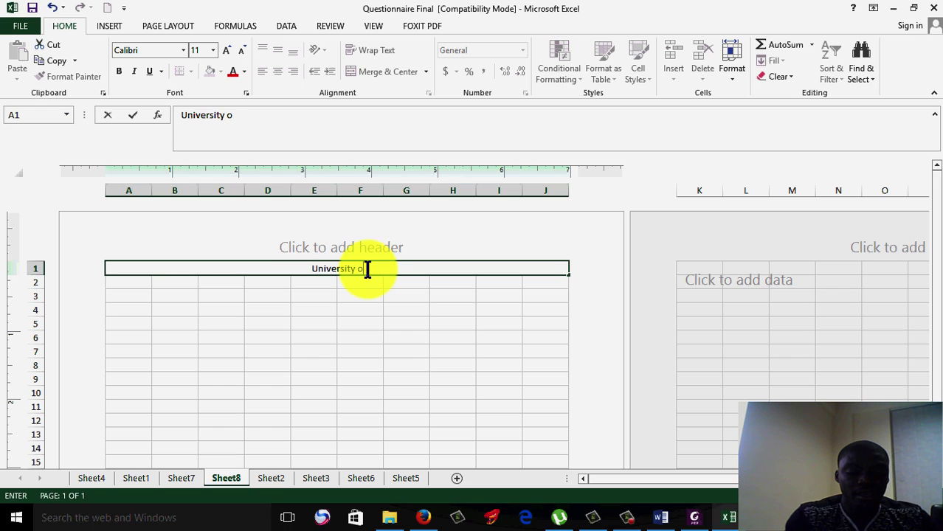
text(f H)
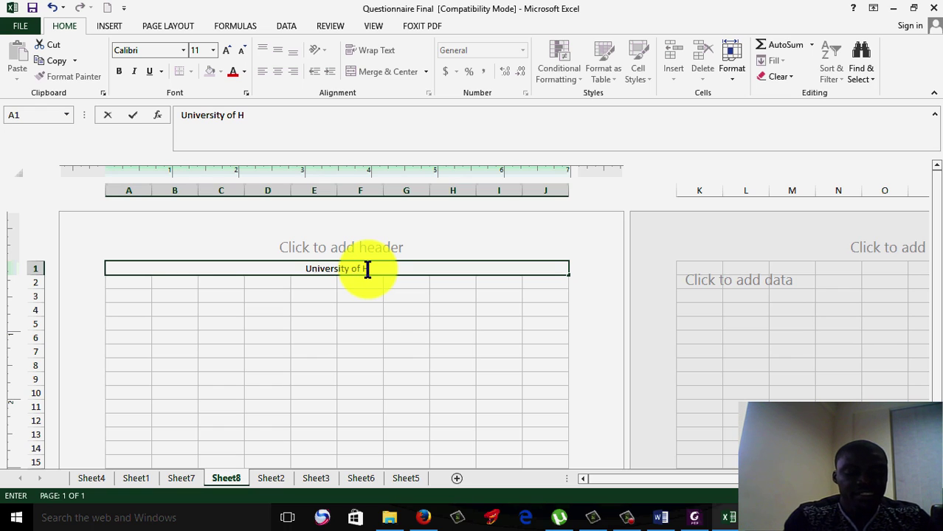
text(ealth a)
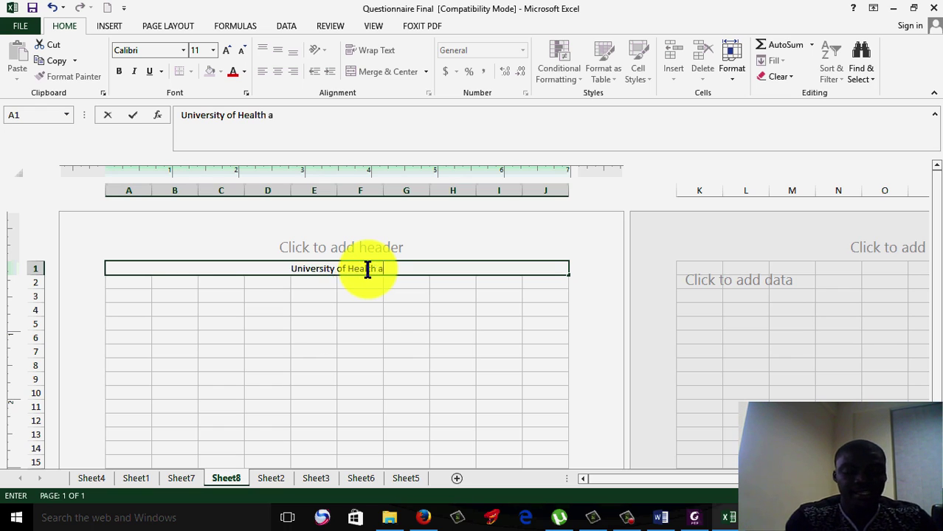
text(nd Allied)
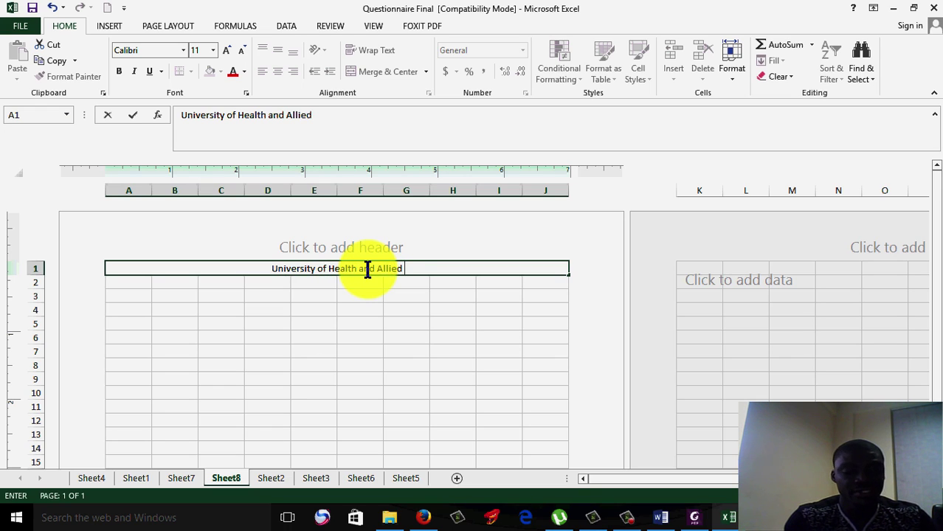
text( Sci)
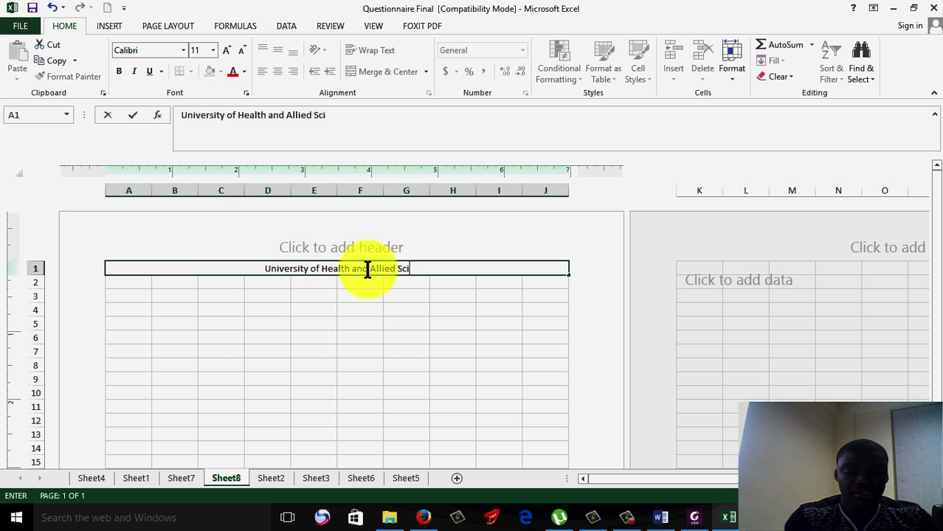
text(ences)
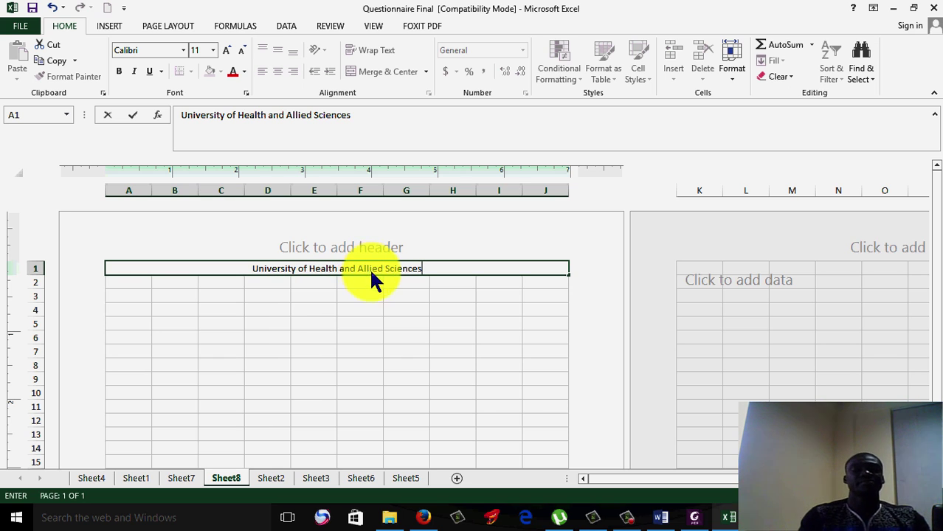
click(441, 308)
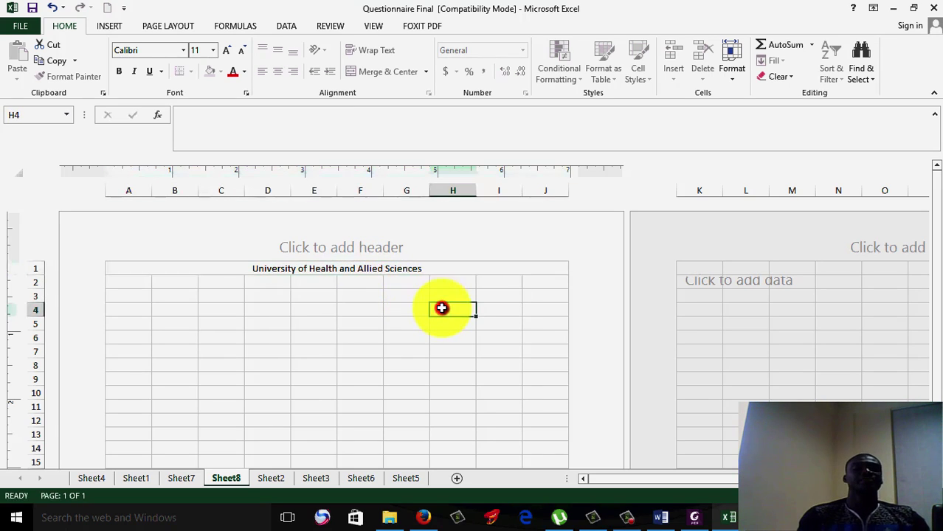
Format the university heading in row 1 with the Arial Black font at size 18.
click(383, 272)
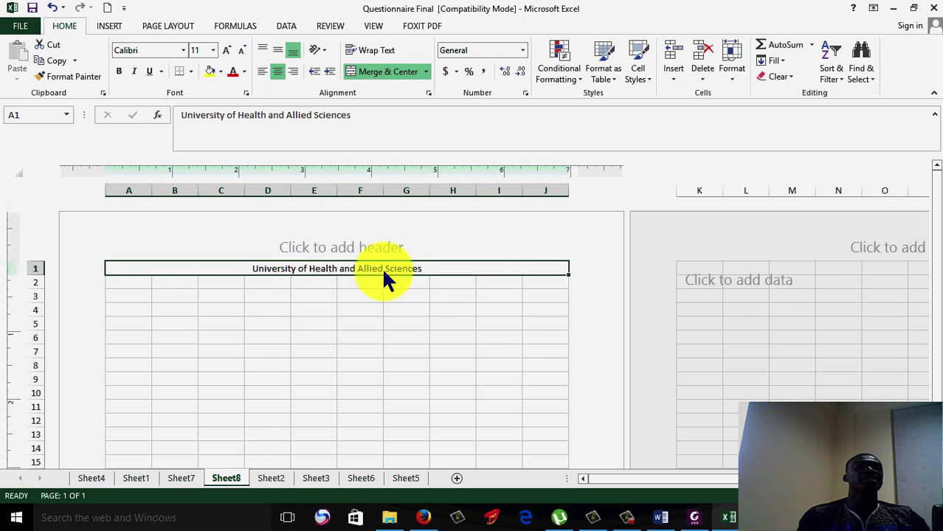
click(180, 51)
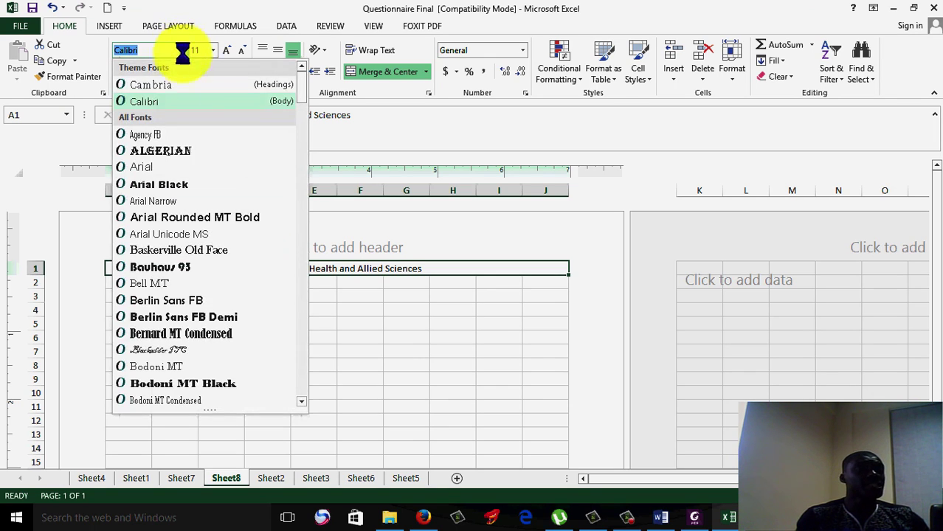
click(201, 184)
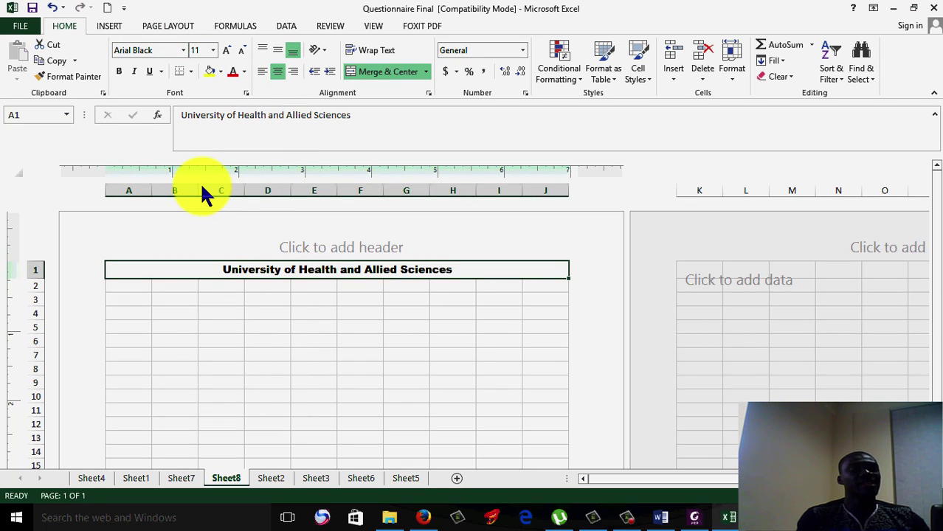
click(228, 53)
click(227, 53)
click(227, 53)
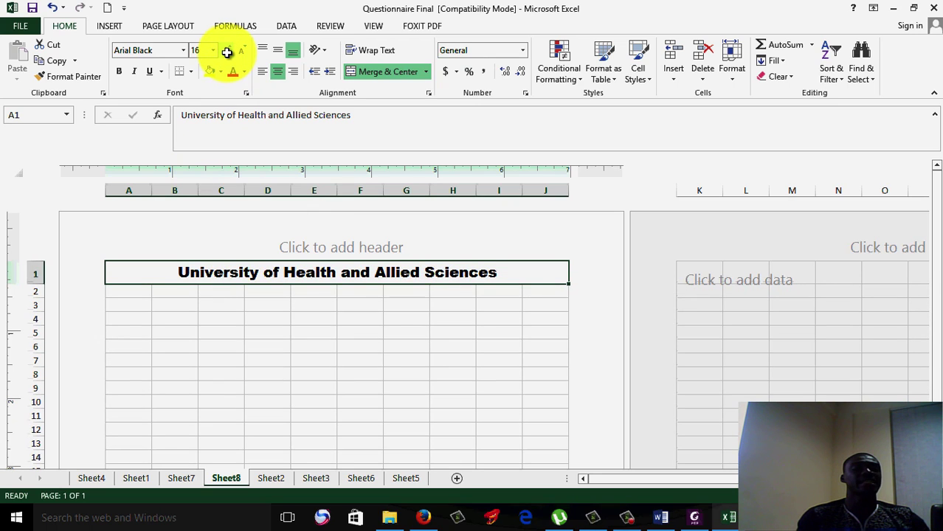
click(227, 53)
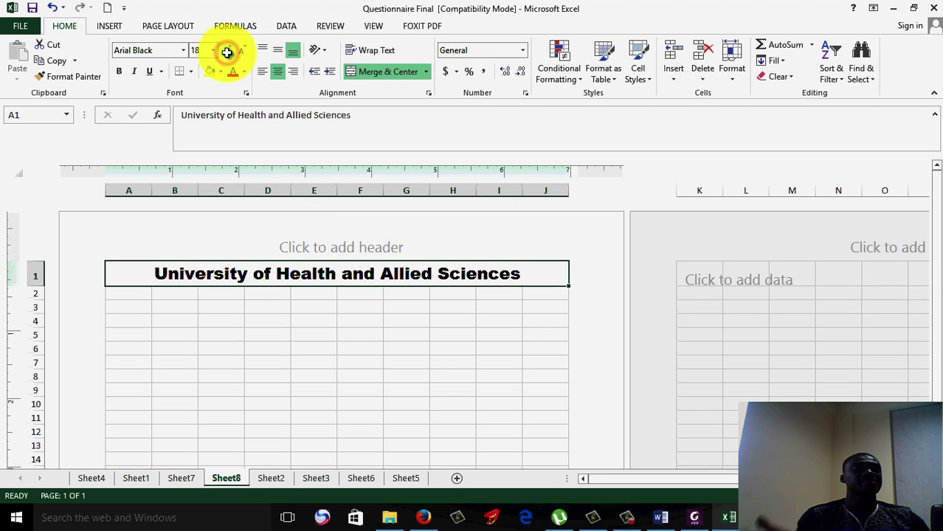
Open the print preview to check how the heading sits on the page.
click(555, 374)
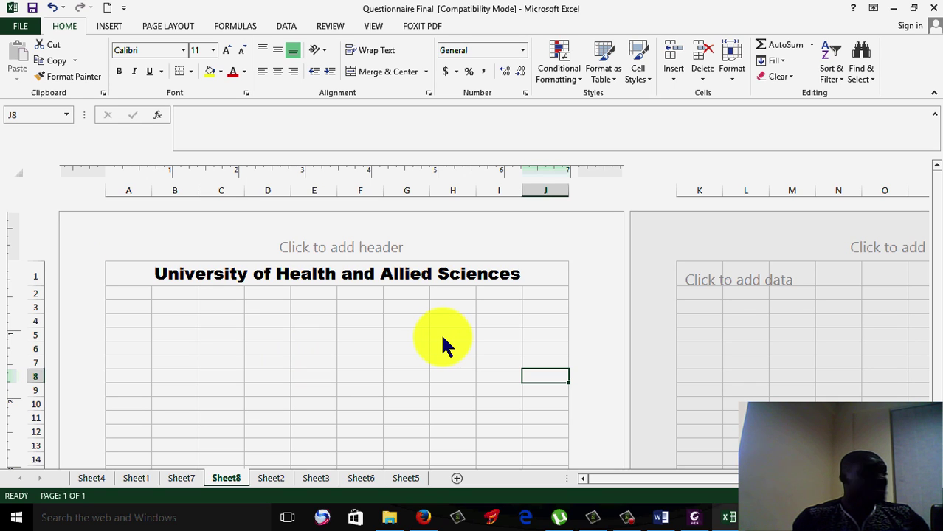
click(20, 27)
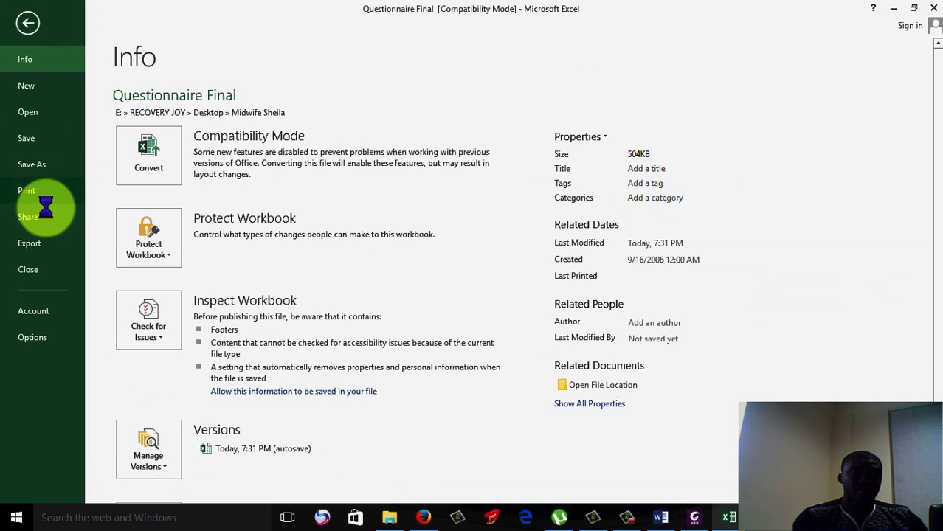
click(41, 191)
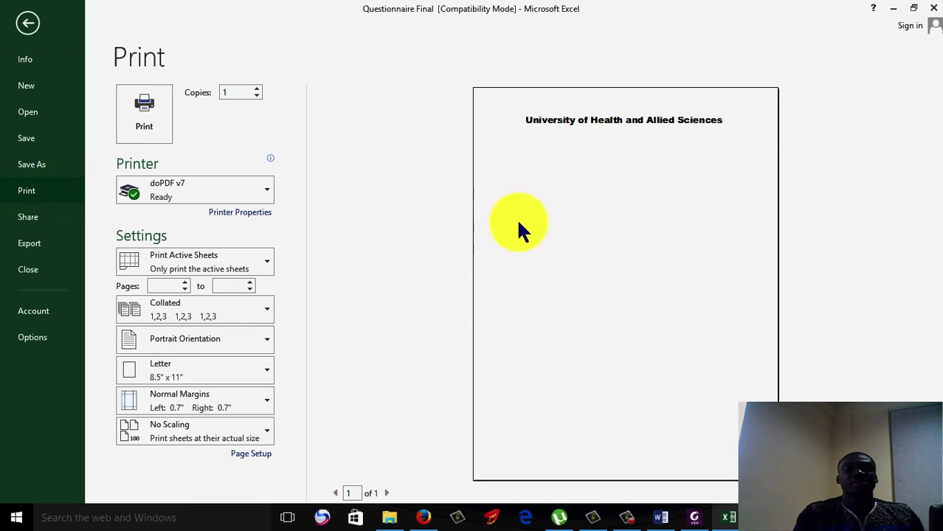
Leave the print preview and merge and center cells A2:J4 below the university heading.
click(566, 228)
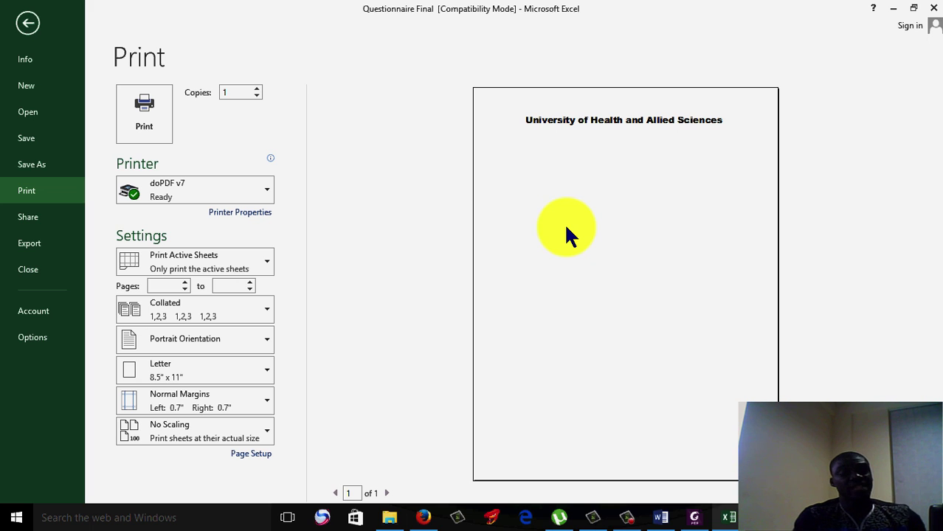
click(22, 18)
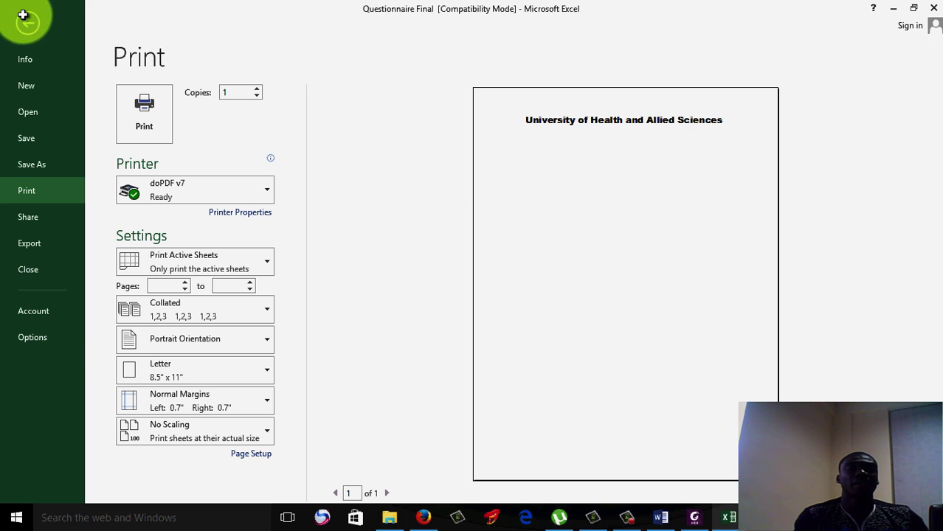
click(263, 327)
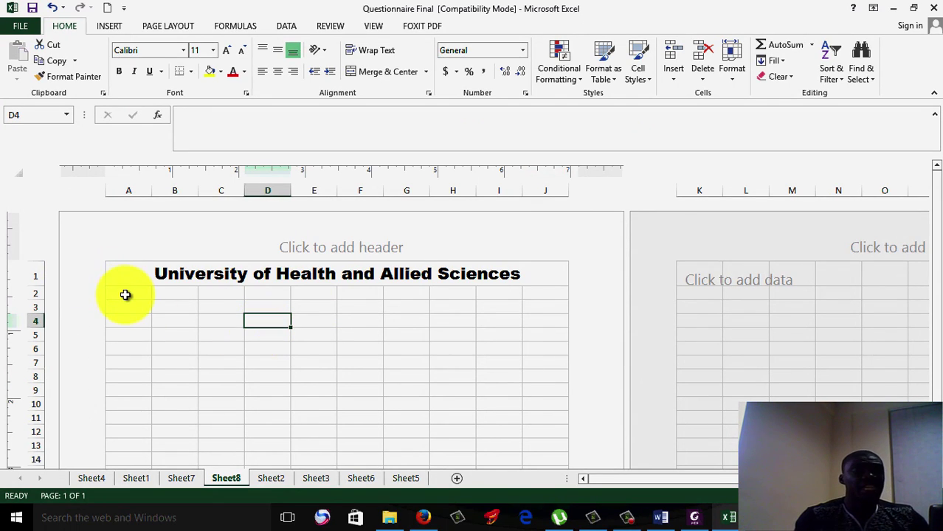
drag(125, 294, 539, 315)
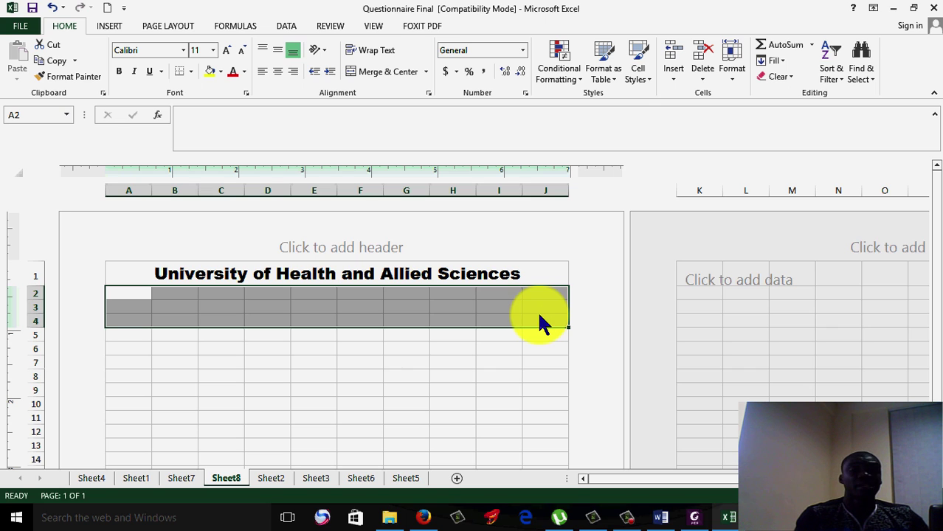
click(383, 73)
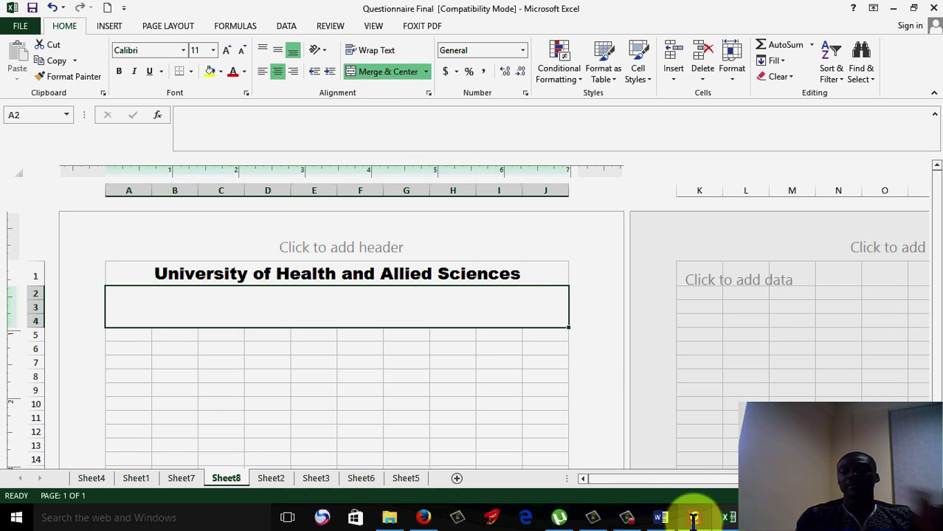
Copy the introductory paragraph, "I kindly ask you" through "Thank you in advance", from Questionnaire Final.pdf in Foxit PhantomPDF into Excel's merged A2 cell.
click(684, 508)
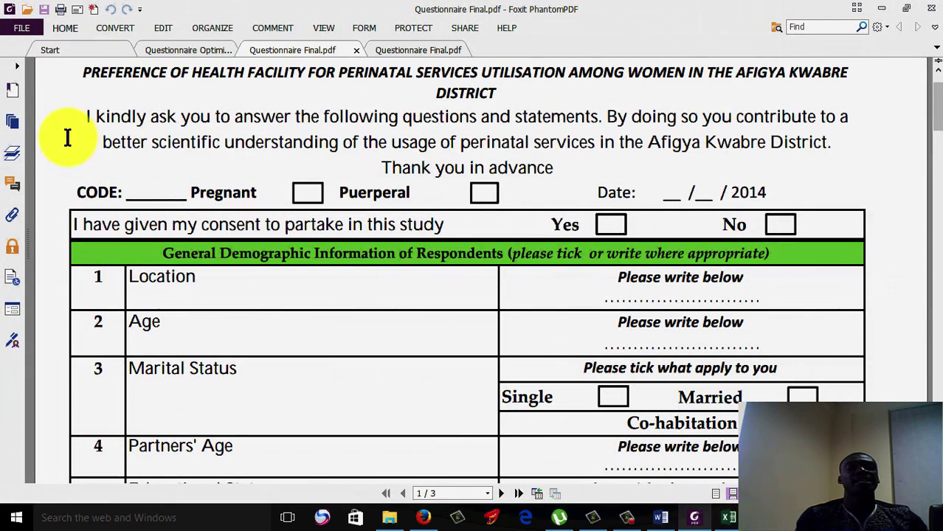
drag(84, 116, 605, 172)
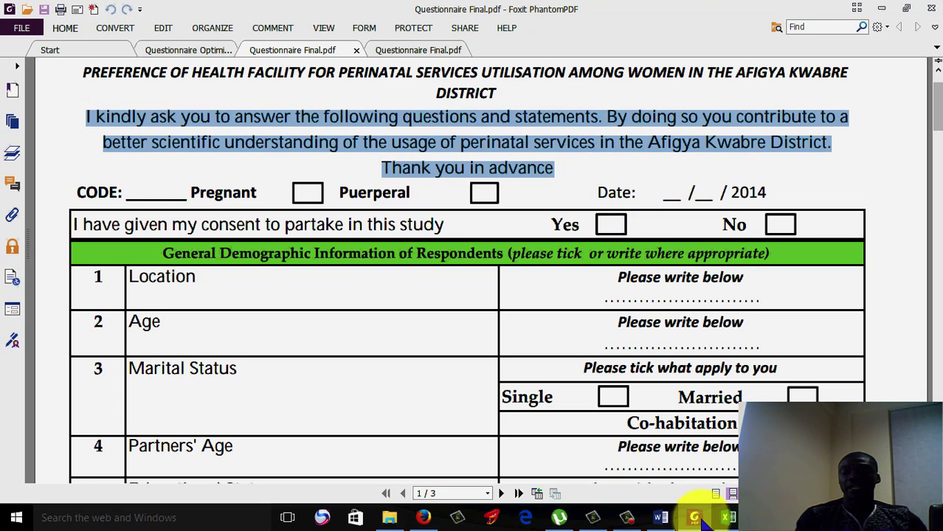
mouse_move(703, 520)
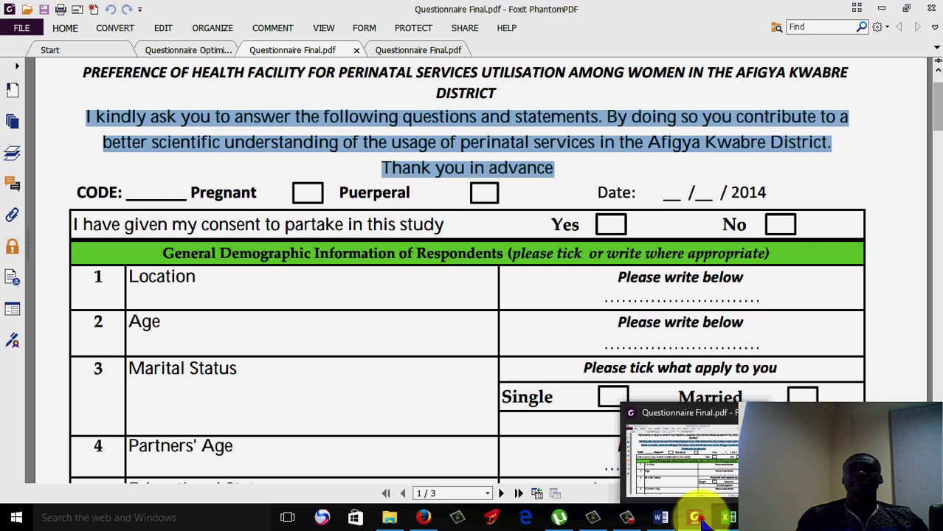
click(702, 519)
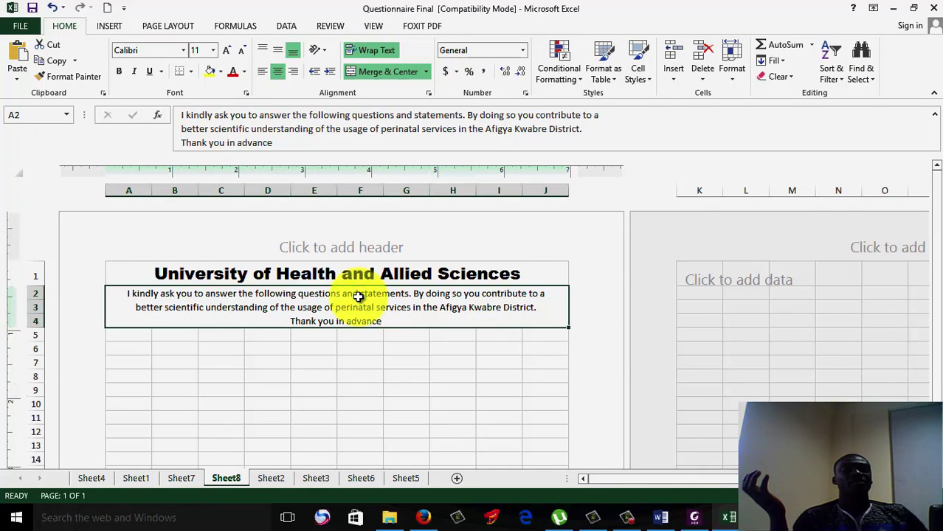
Align the introductory paragraph in A2 to the top of its cell and center it horizontally.
click(266, 56)
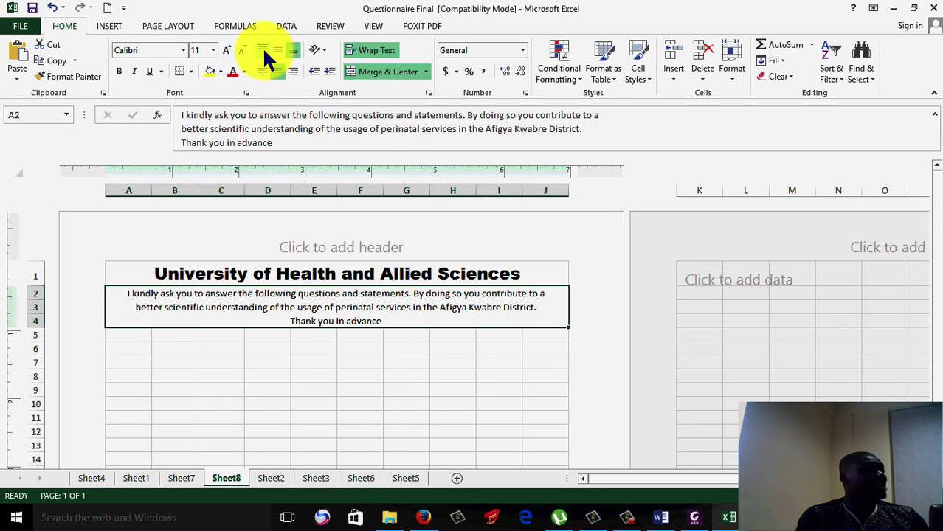
click(265, 56)
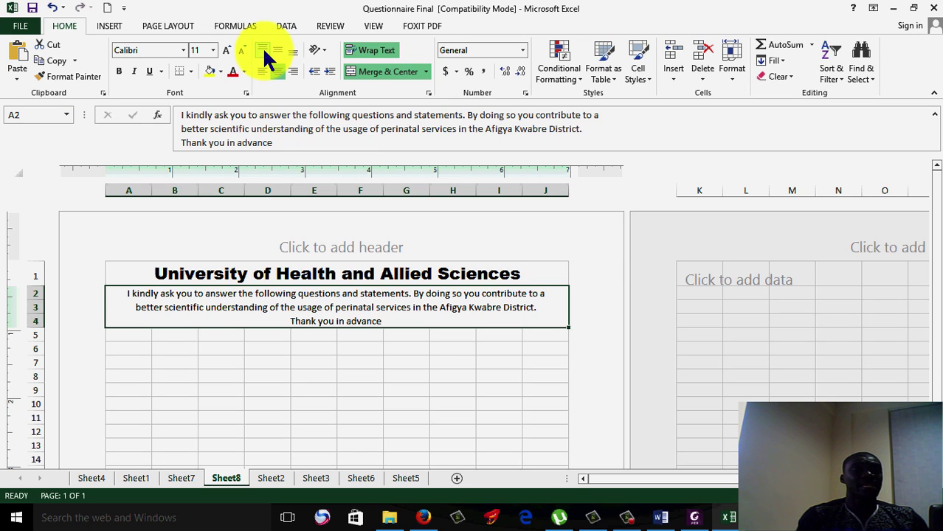
click(263, 47)
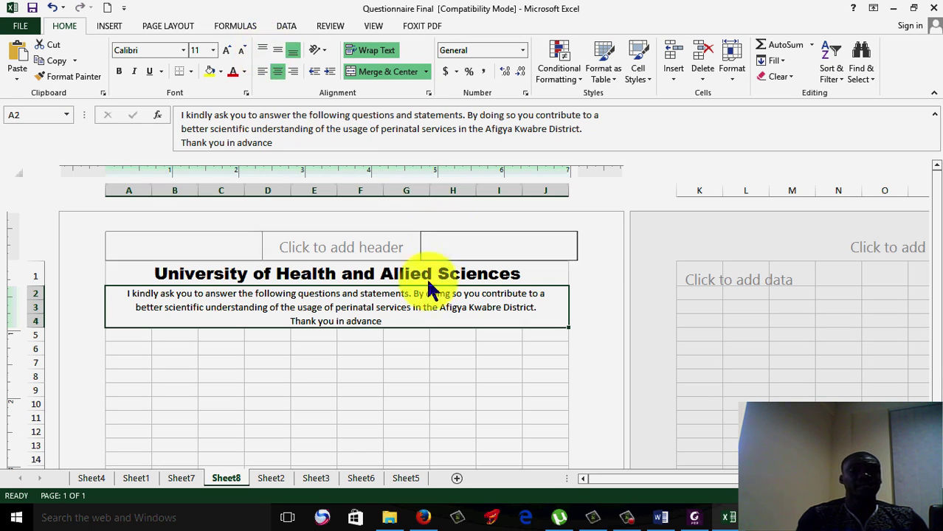
click(264, 47)
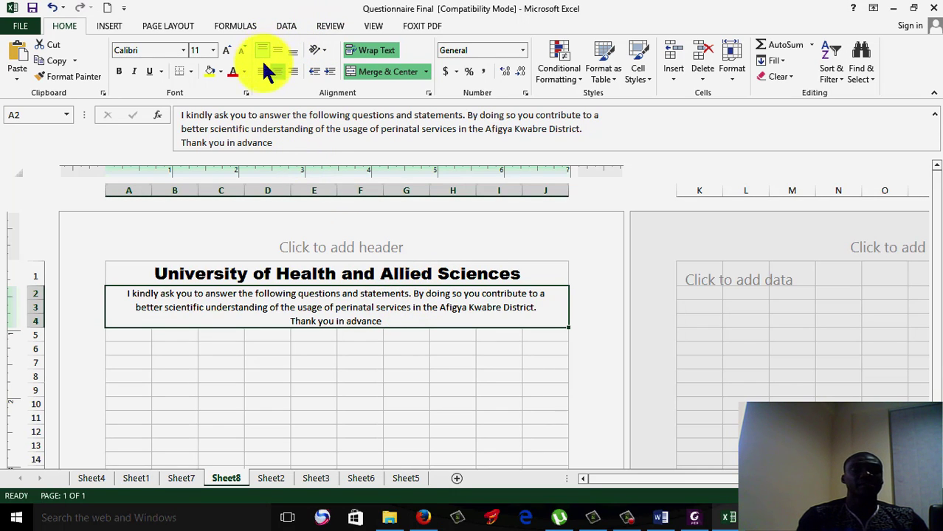
click(263, 71)
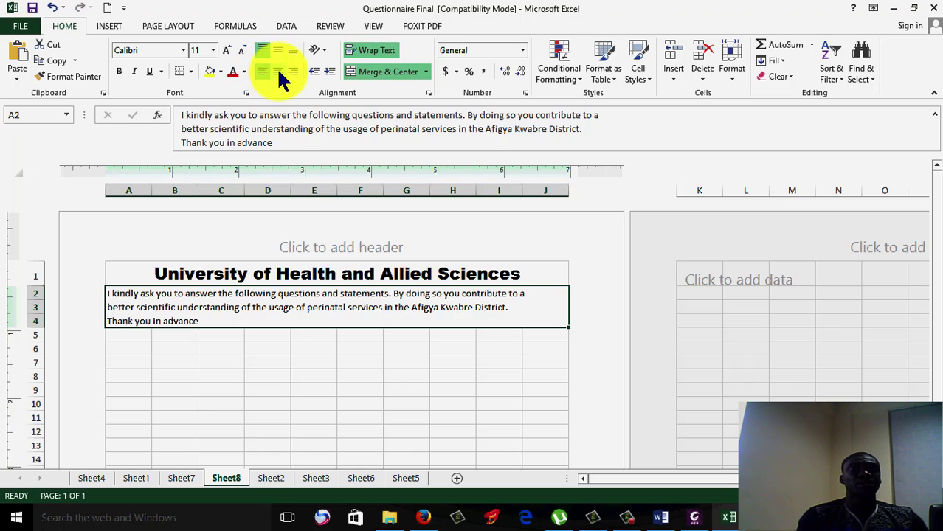
click(278, 72)
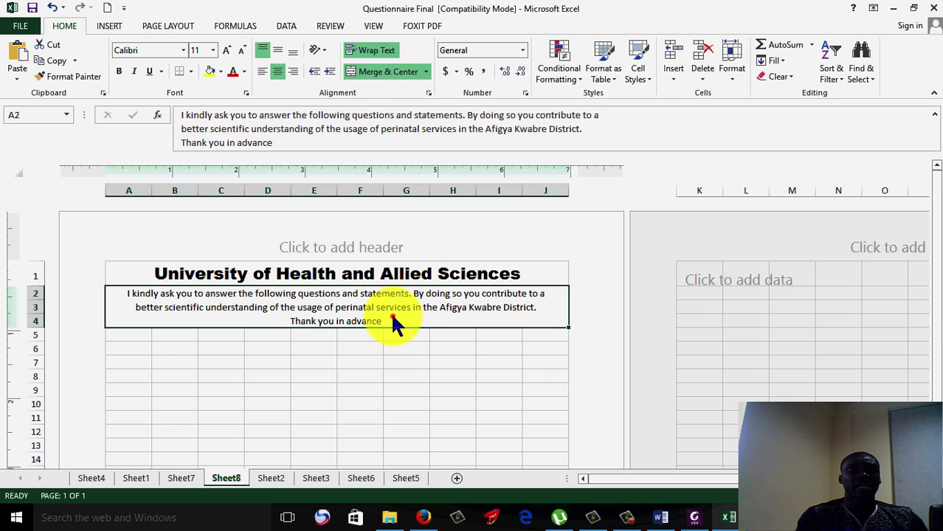
Format the introductory paragraph in A2 with the Palatino Linotype font at size 12.
click(214, 50)
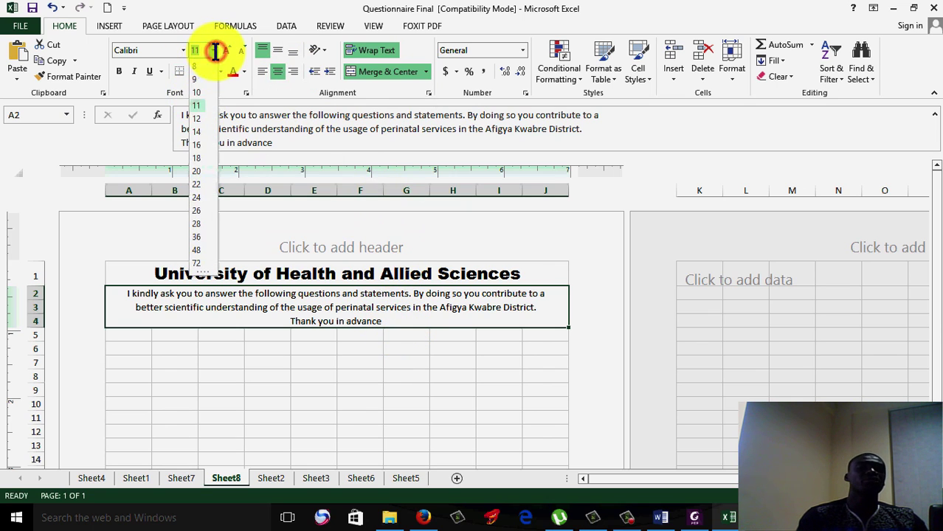
click(201, 119)
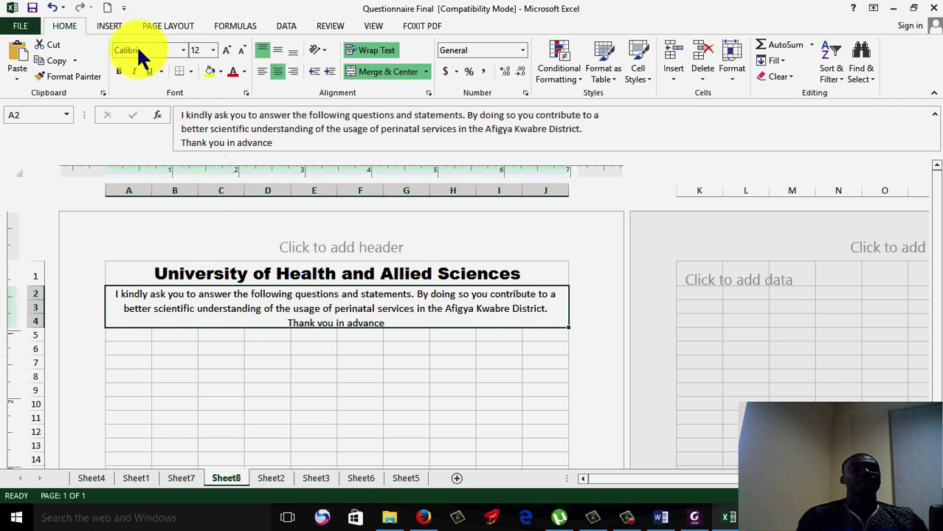
click(182, 50)
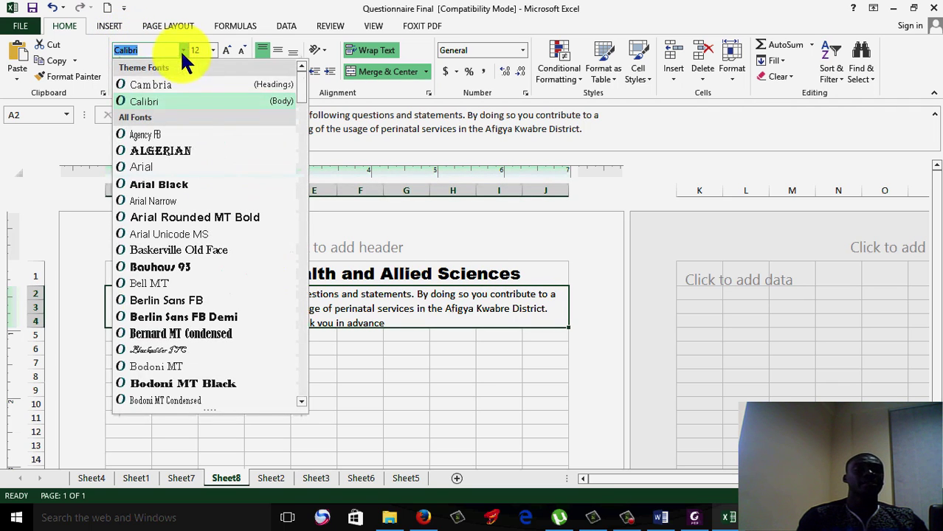
text(Palace Script MT)
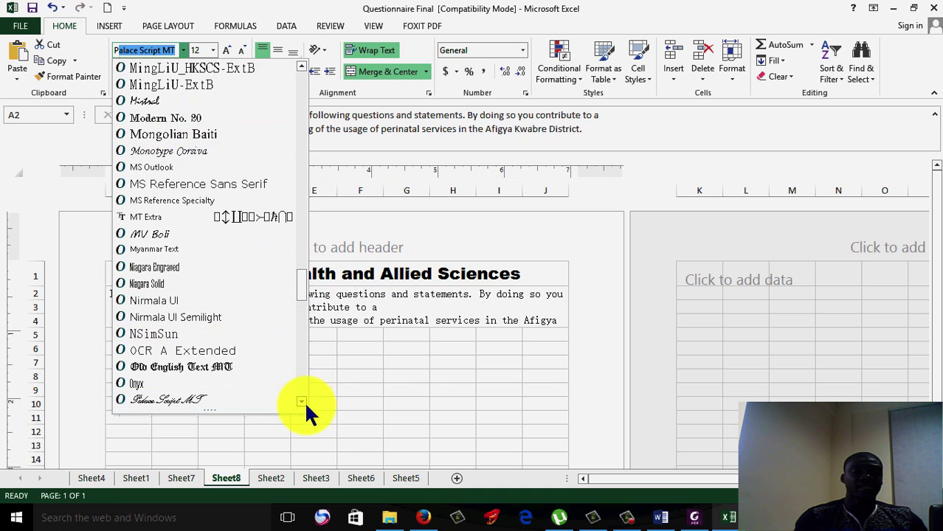
scroll(306, 404, down, 1)
click(237, 399)
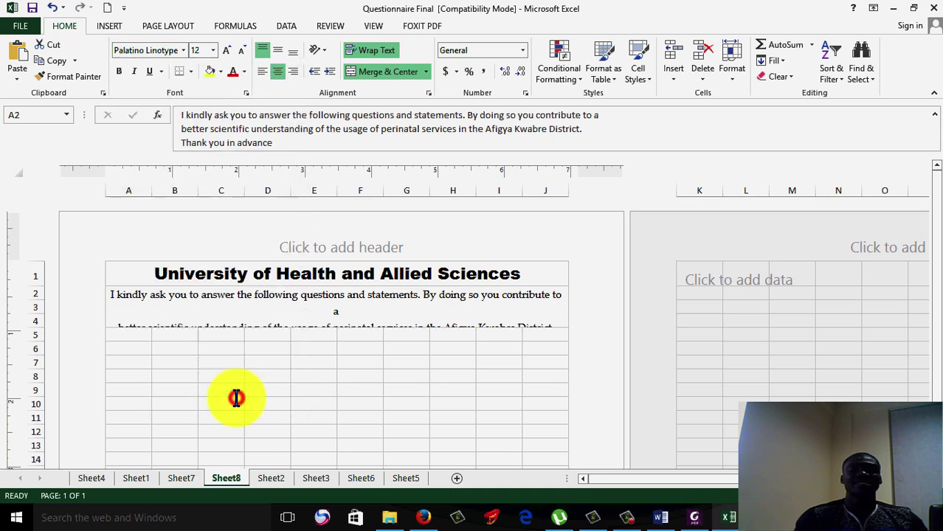
double_click(431, 311)
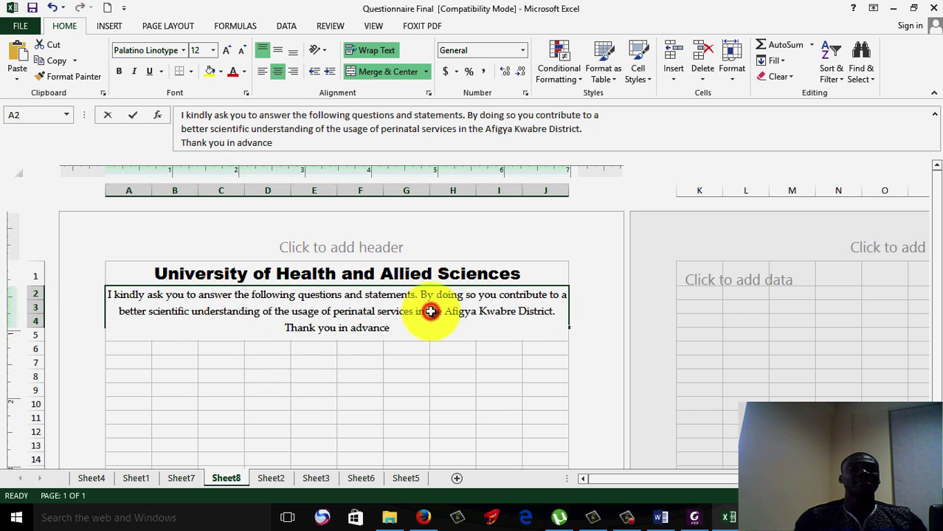
click(520, 390)
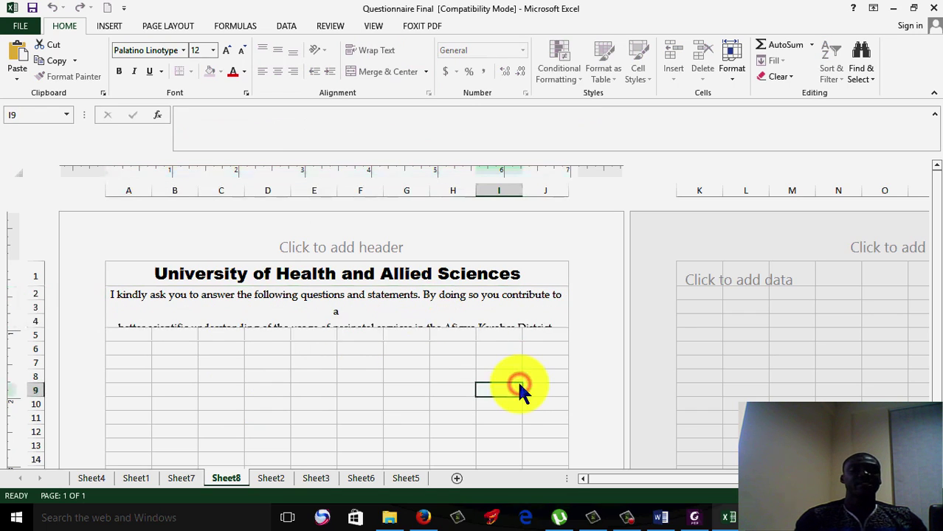
Increase the height of row 4 to give the introductory paragraph more room.
click(356, 296)
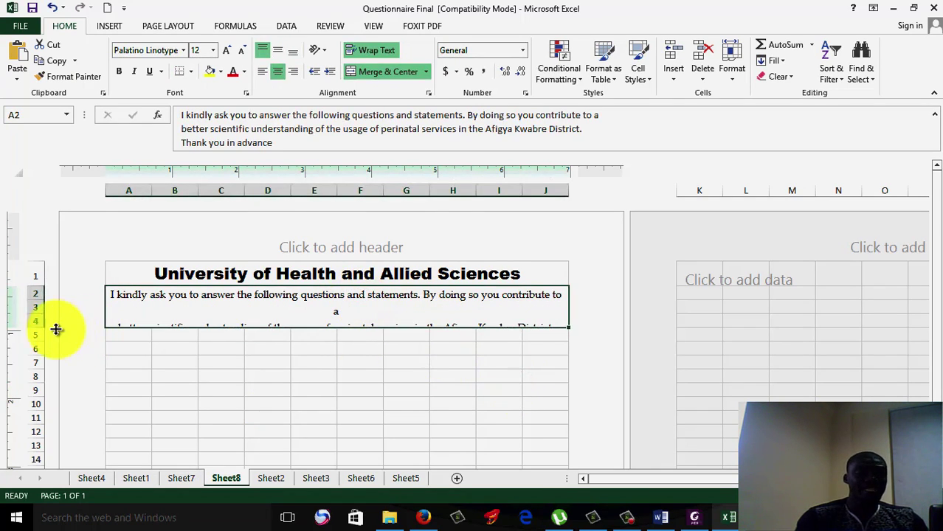
drag(40, 328, 40, 347)
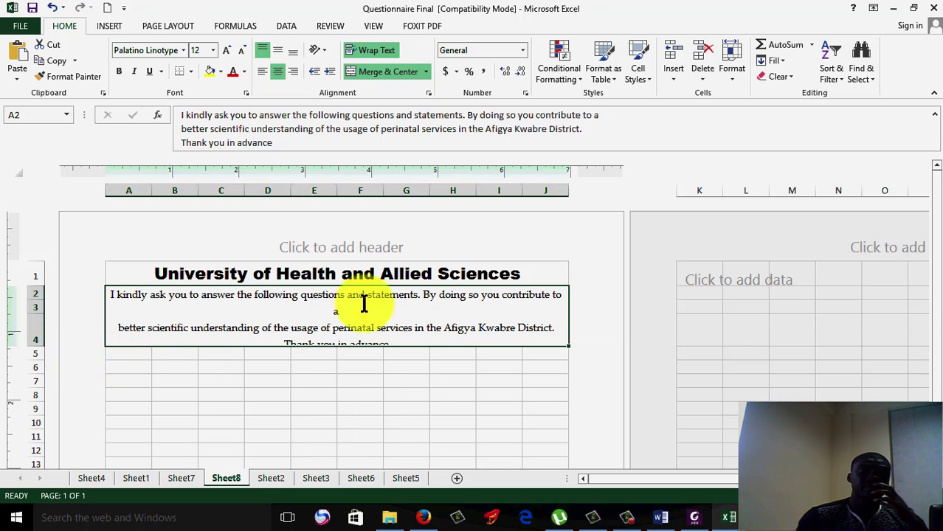
double_click(329, 311)
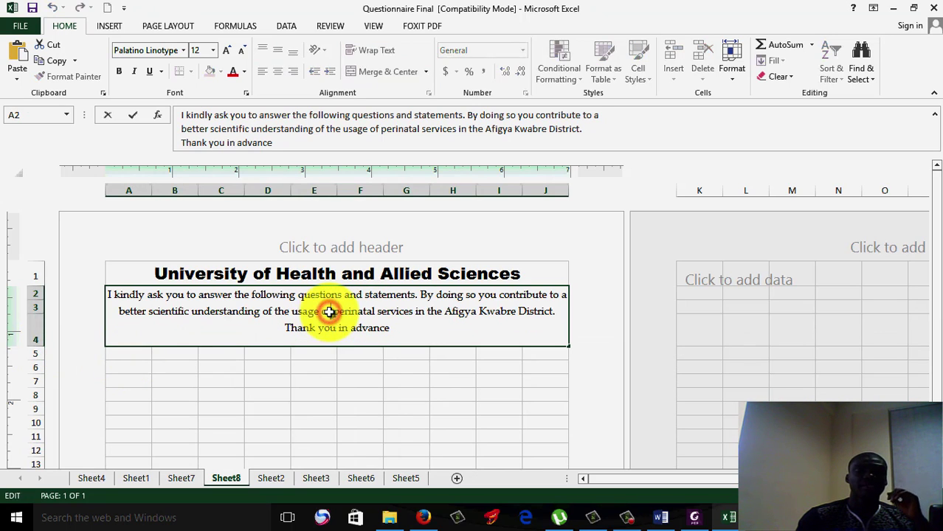
click(441, 384)
click(375, 320)
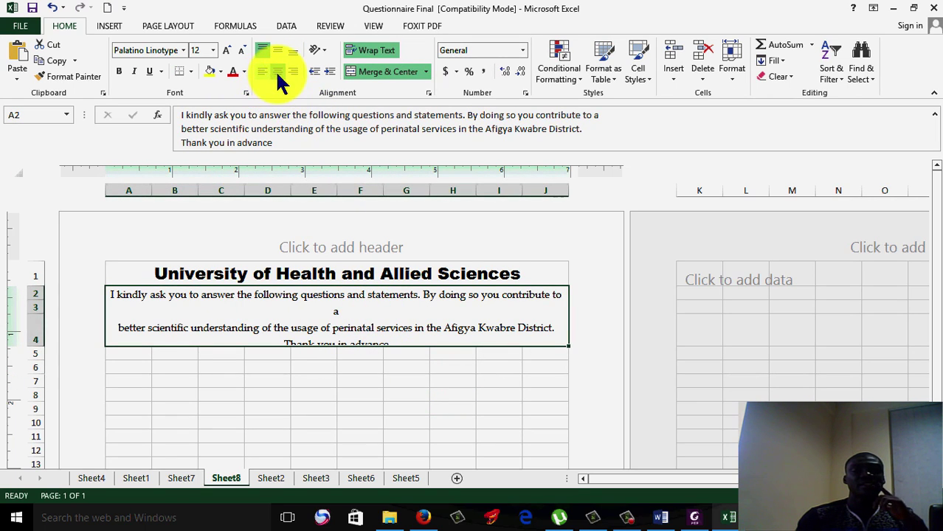
Try turning off text wrapping for the introductory paragraph in A2, and restore it.
click(376, 50)
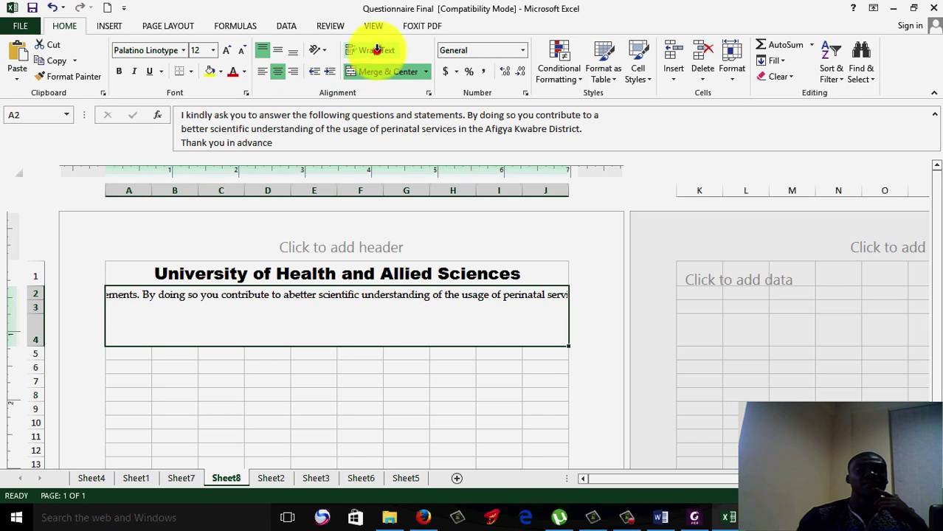
click(376, 50)
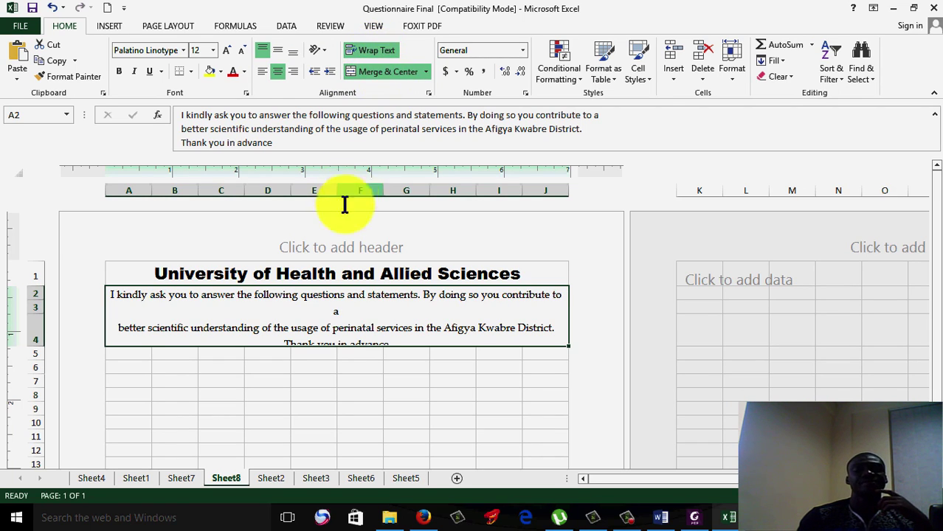
double_click(332, 314)
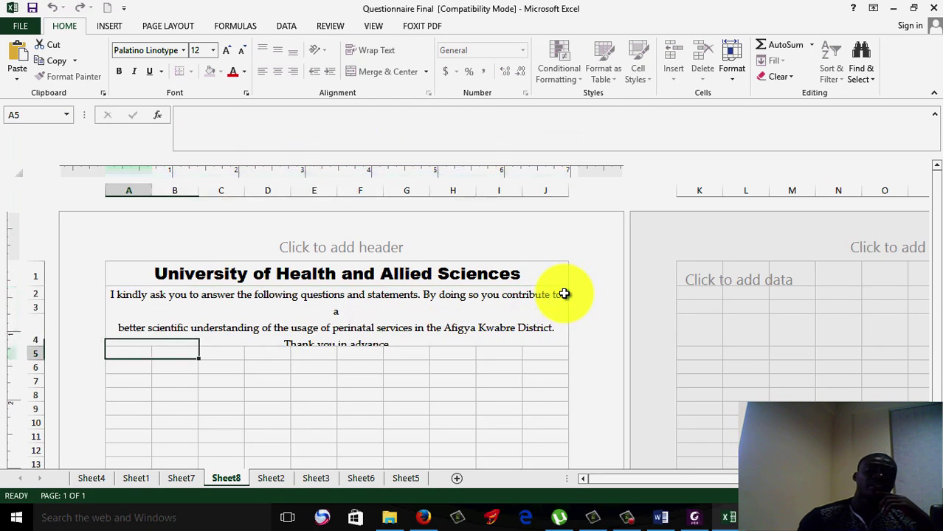
key(Return)
Remove the line break before "better scientific understanding" in the introductory paragraph in A2.
double_click(404, 317)
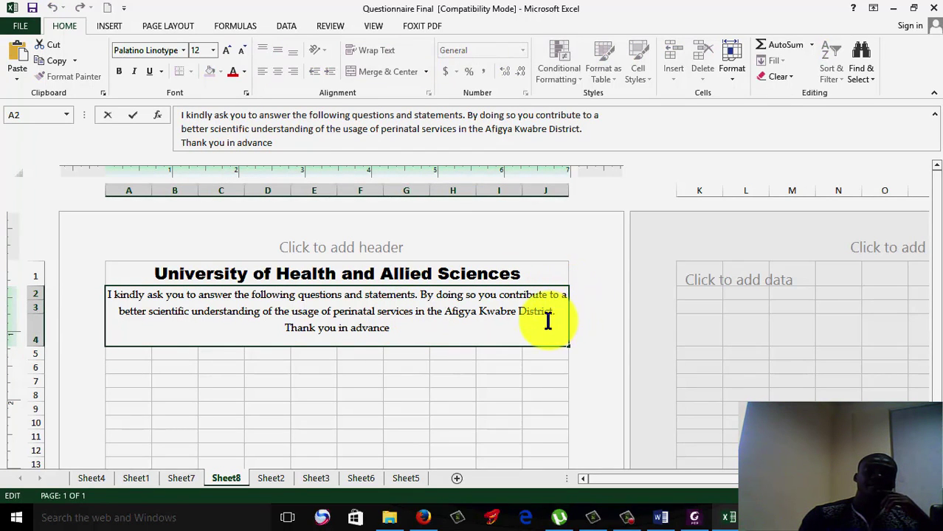
click(118, 309)
key(BackSpace)
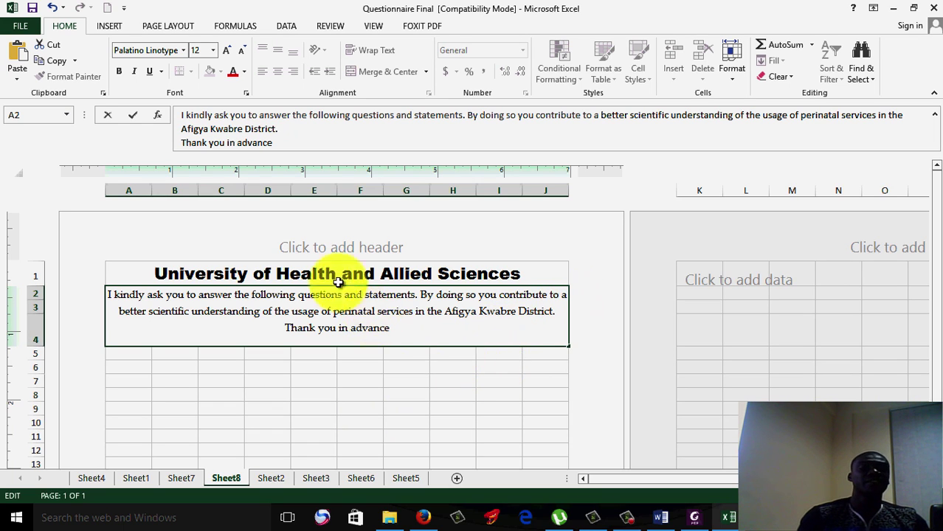
click(413, 393)
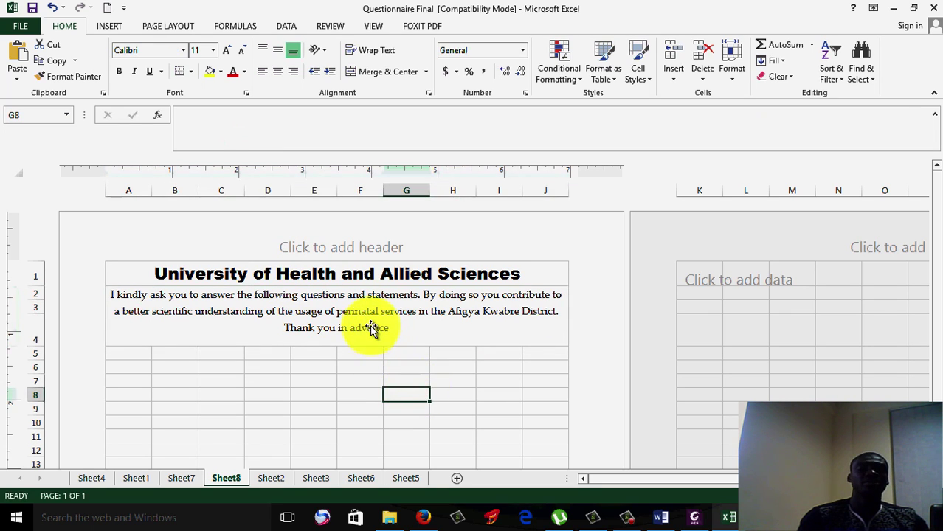
click(325, 412)
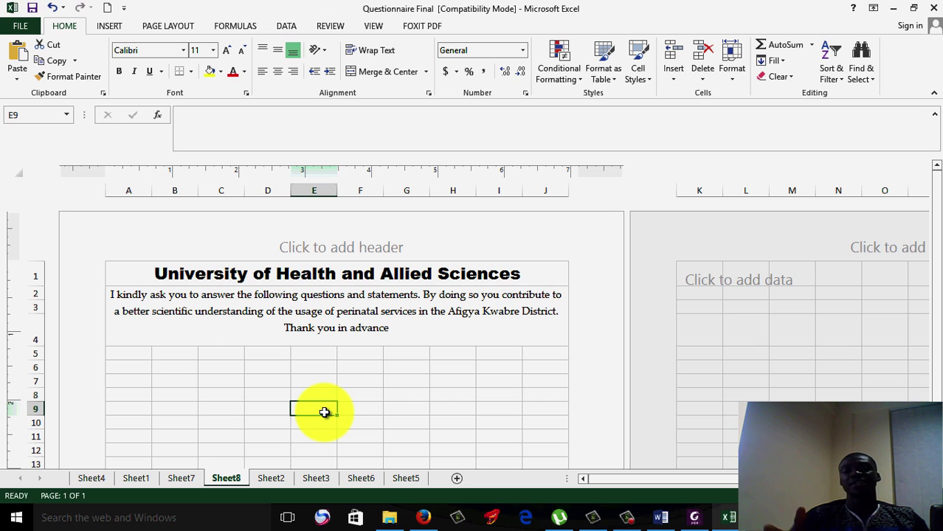
Switch to Questionnaire Final.pdf in Foxit PhantomPDF to consult the layout of the reference questionnaire.
click(367, 319)
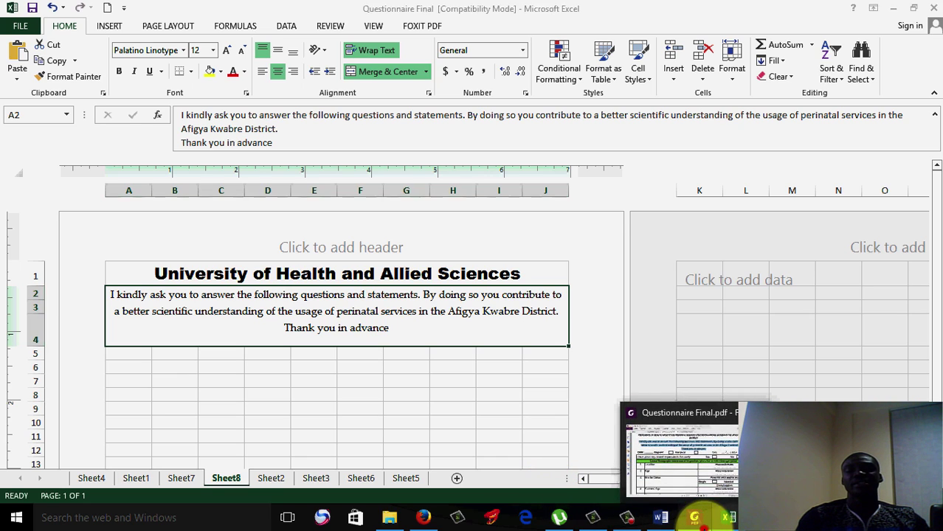
click(704, 527)
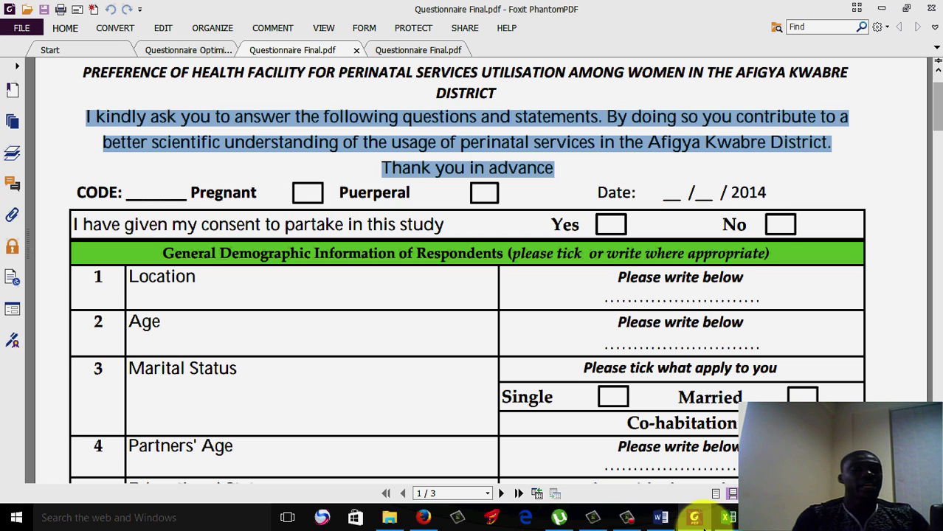
Switch back to the Excel workbook and add a bottom border to B5 as the blank line for the code.
click(724, 519)
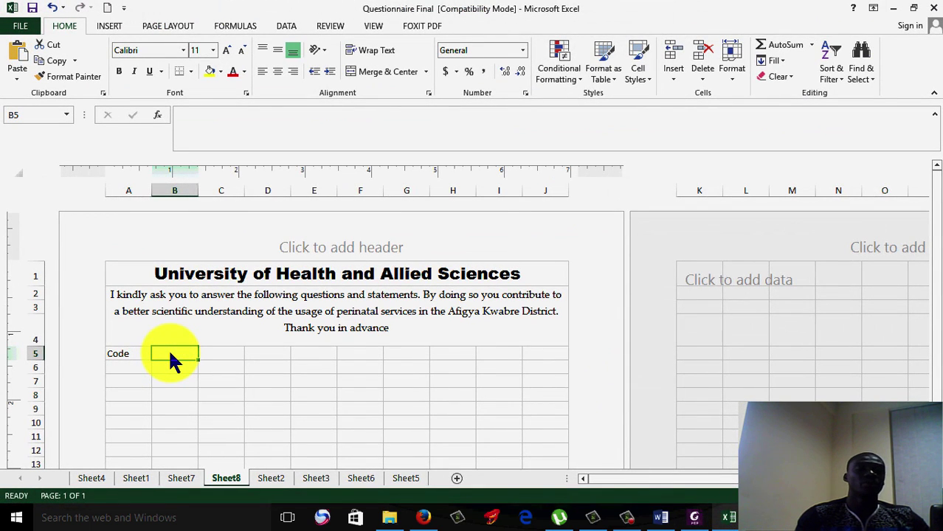
click(190, 74)
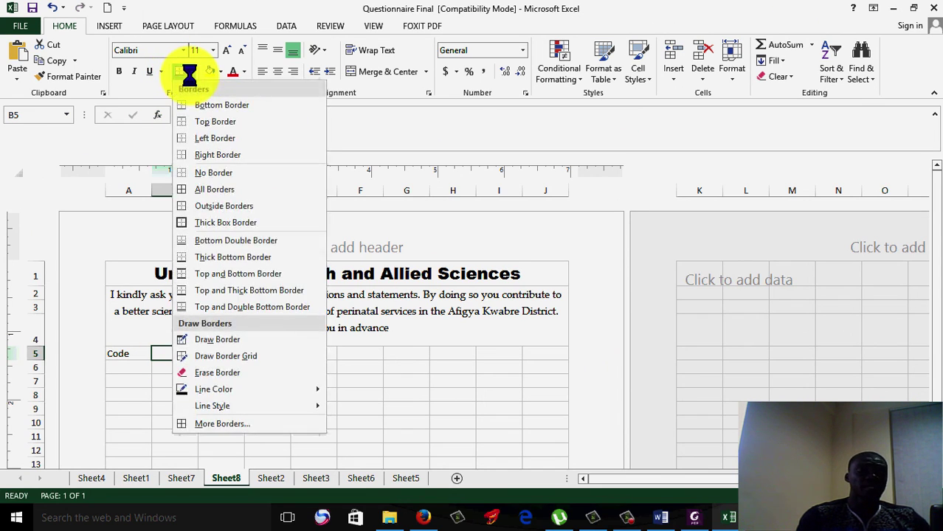
click(191, 108)
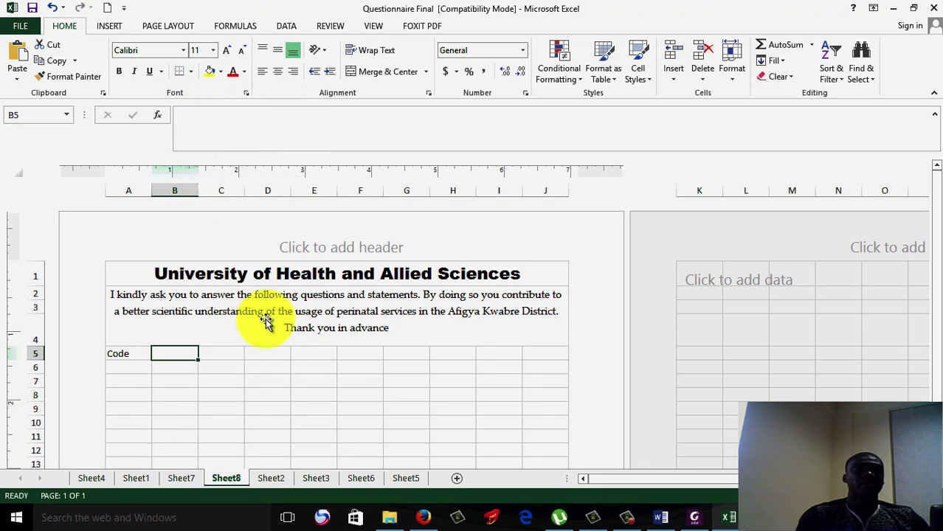
click(255, 377)
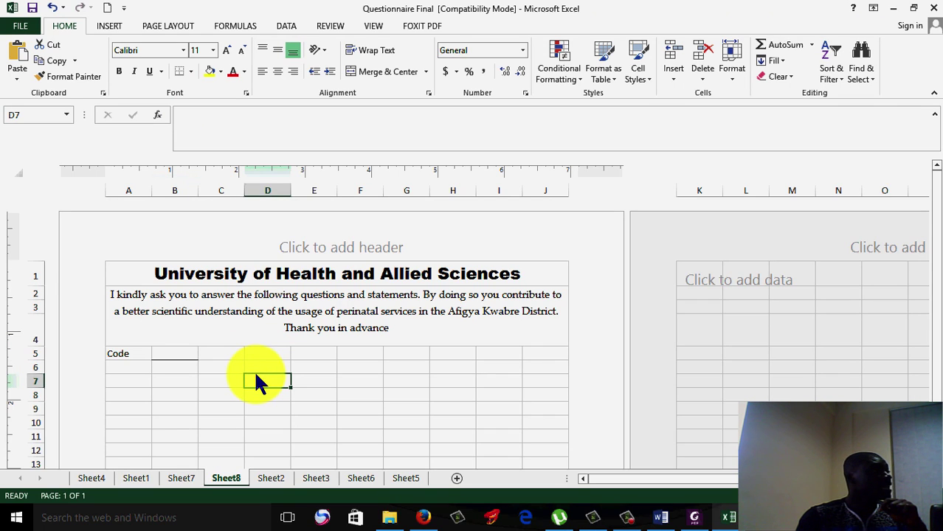
Consult the reference questionnaire in Foxit PhantomPDF, return to Excel and enter "Pregnant" in C5.
click(691, 518)
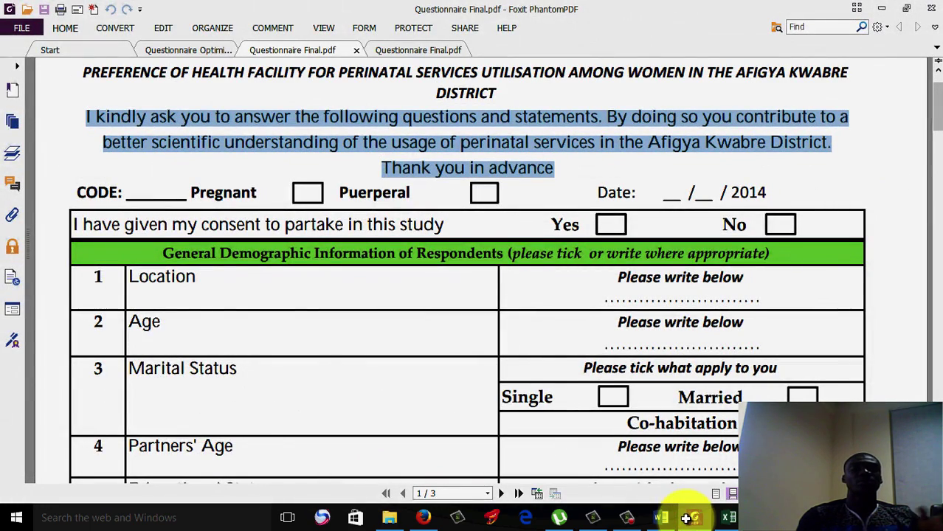
click(688, 518)
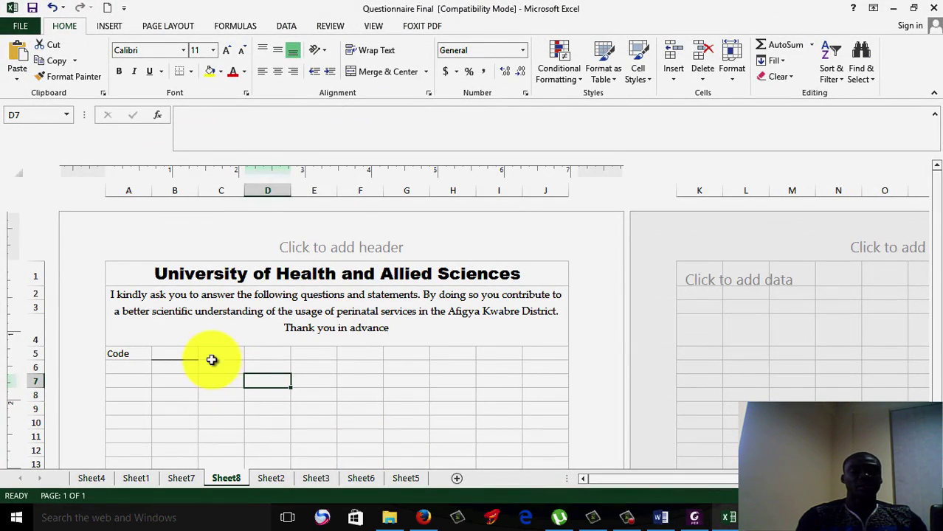
click(211, 354)
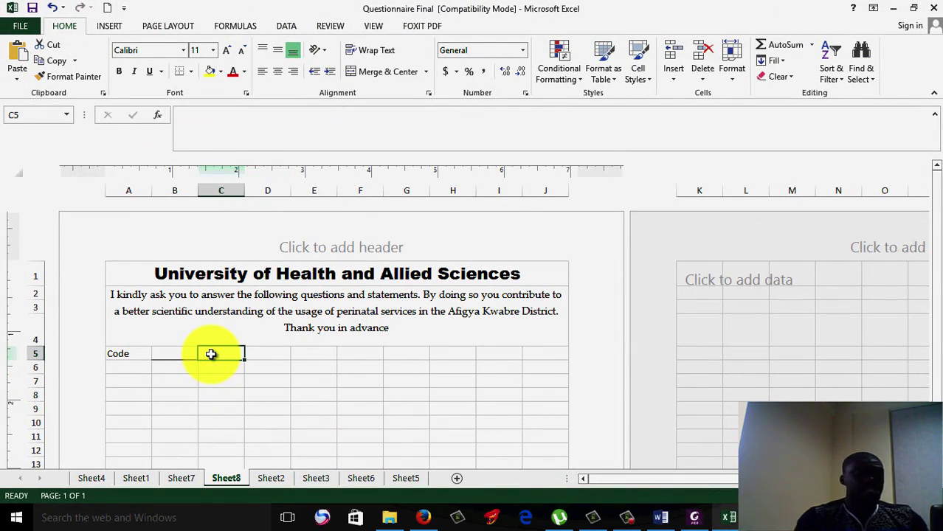
text(Pregnan)
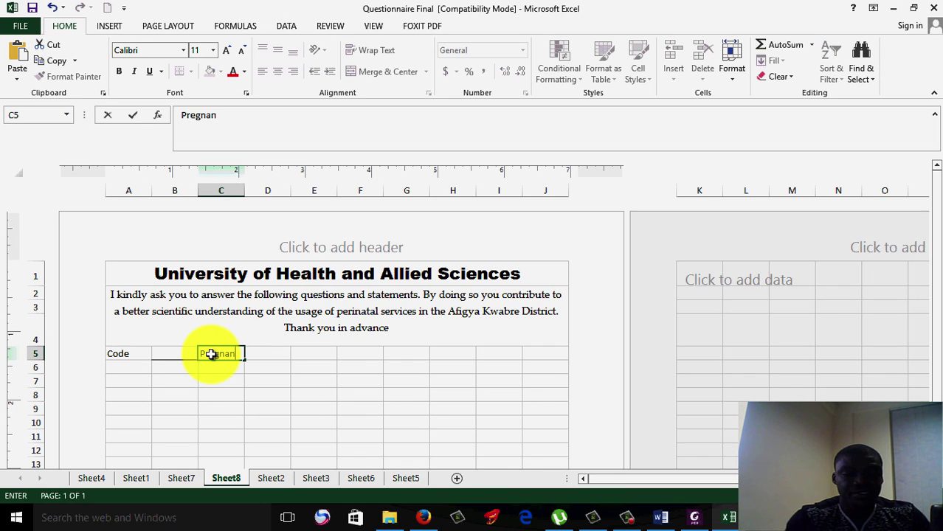
text(t)
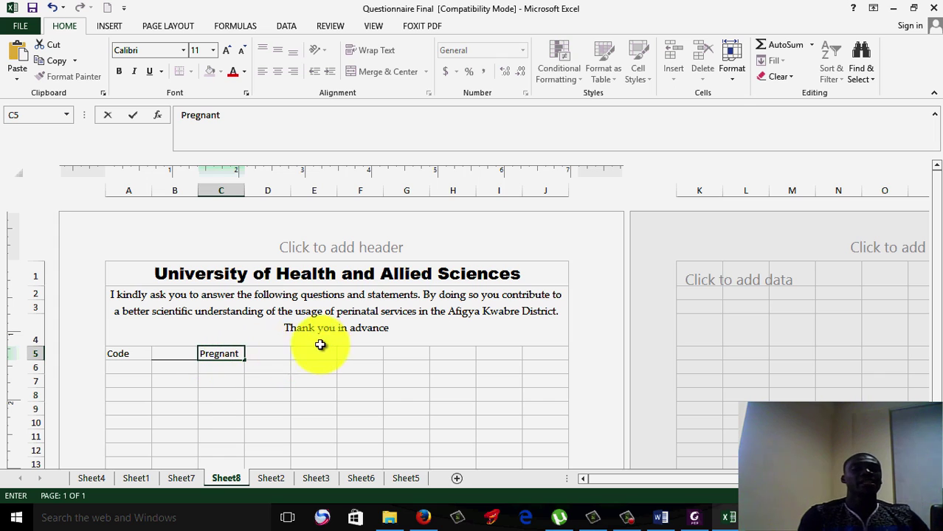
key(ctrl+Return)
Draw a flowchart hexagon shape about 0.21" high and 0.41" wide over E5.
click(281, 351)
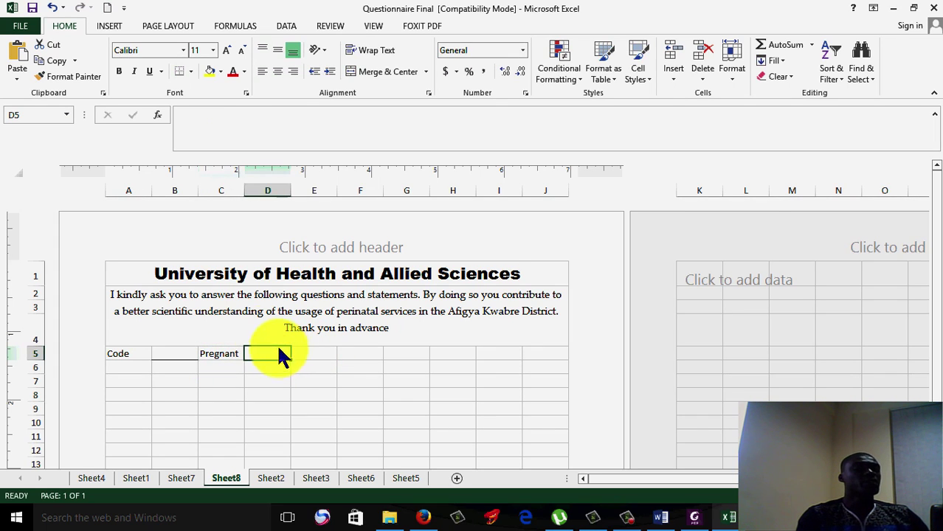
click(109, 27)
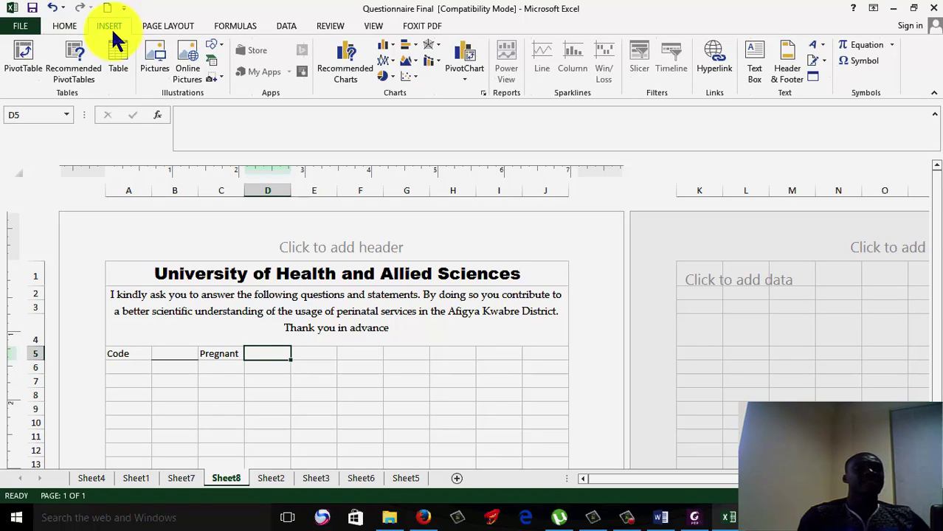
click(216, 47)
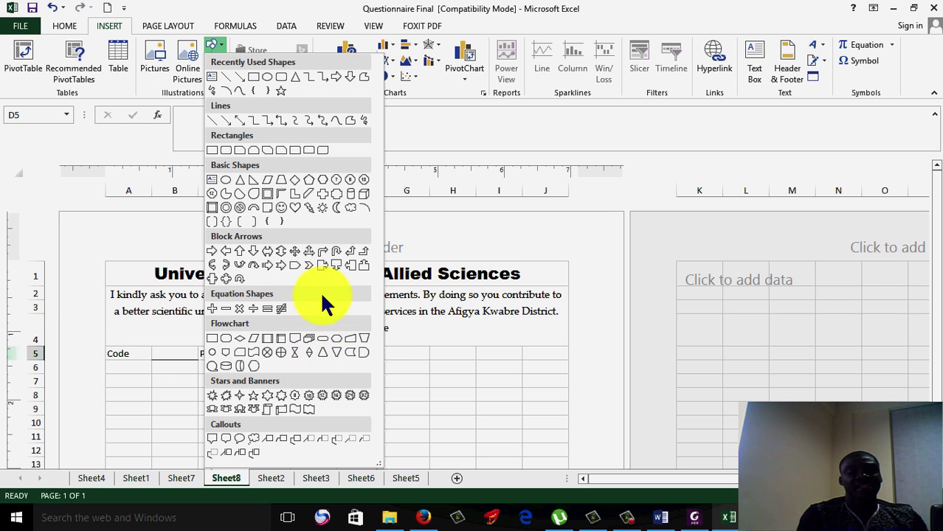
click(336, 339)
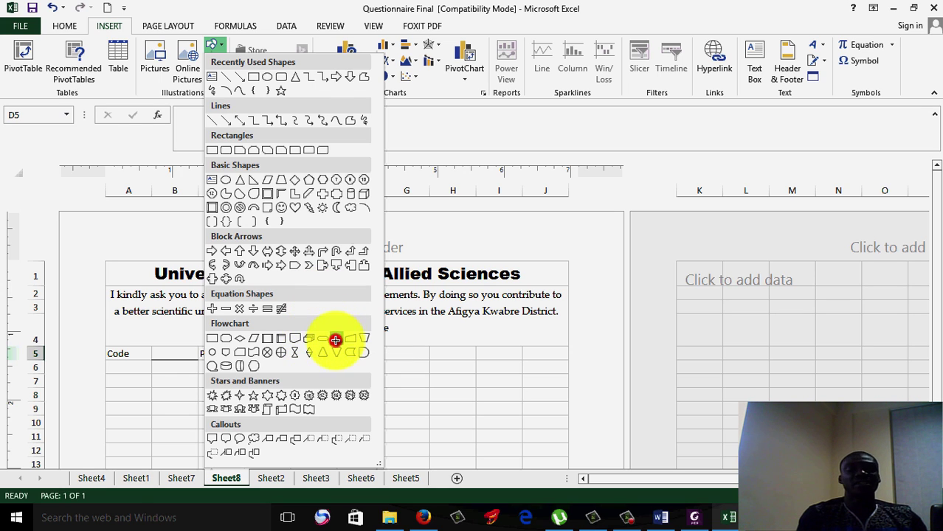
click(336, 340)
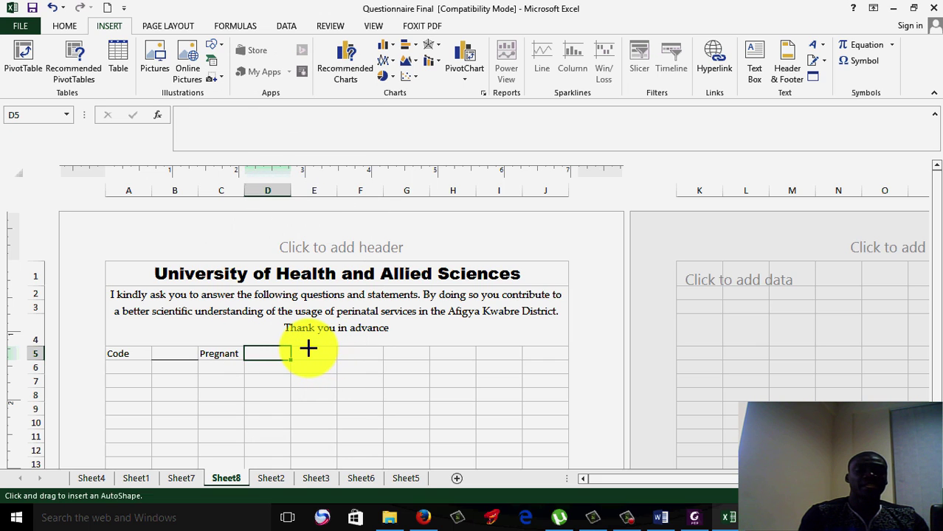
drag(307, 351, 332, 358)
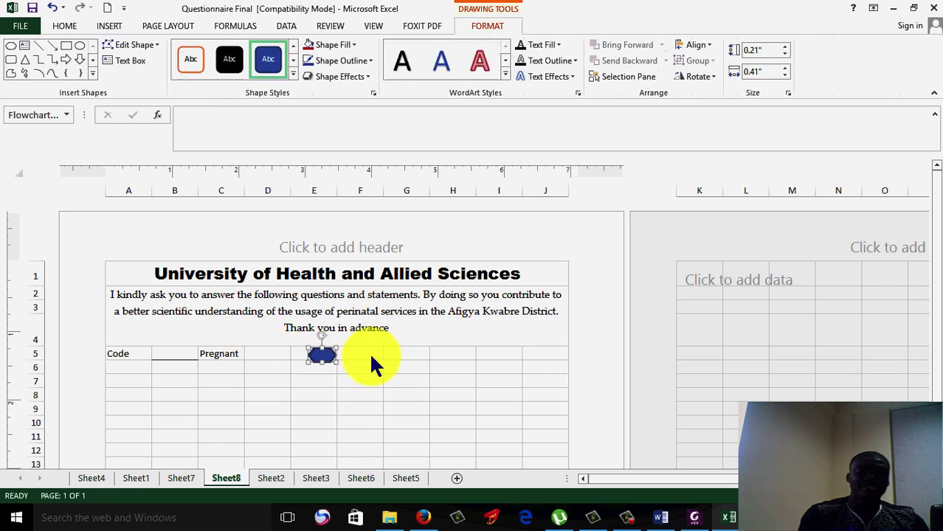
Give the hexagon in row 5 a white fill and a black outline.
click(355, 46)
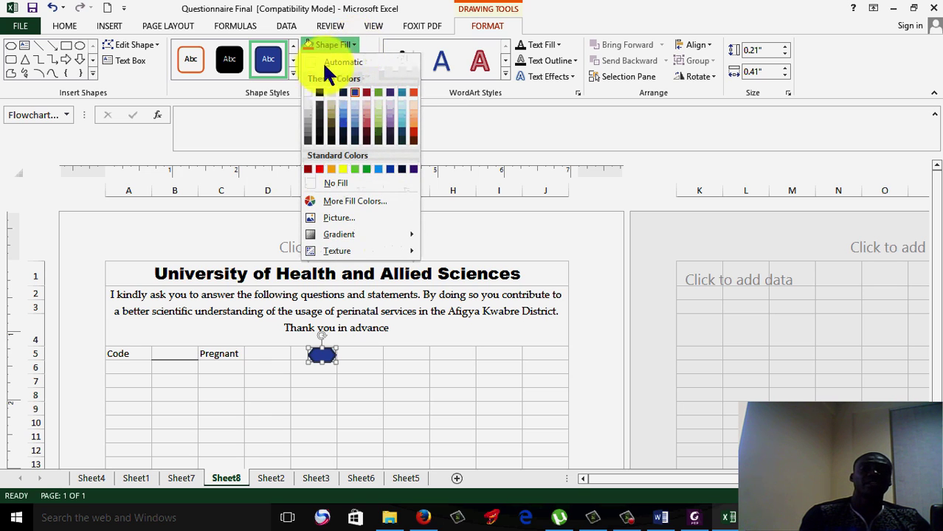
click(309, 92)
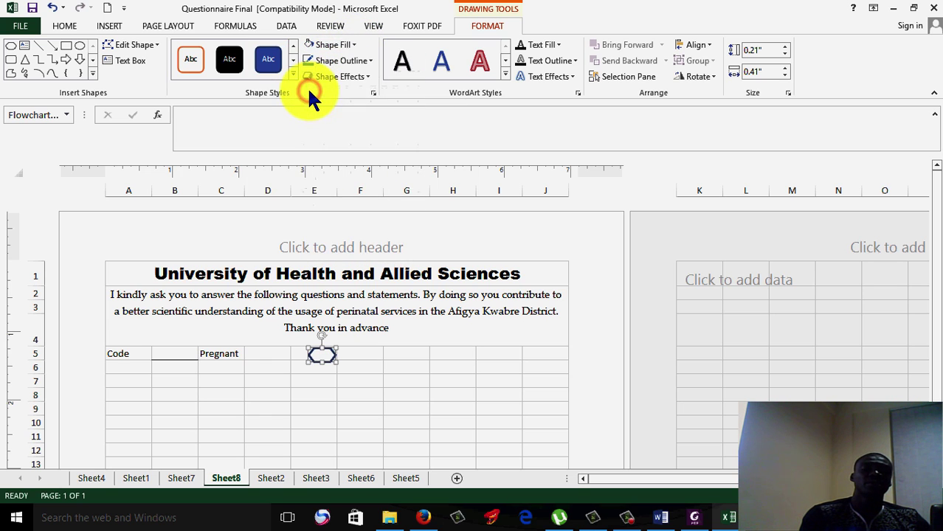
click(362, 60)
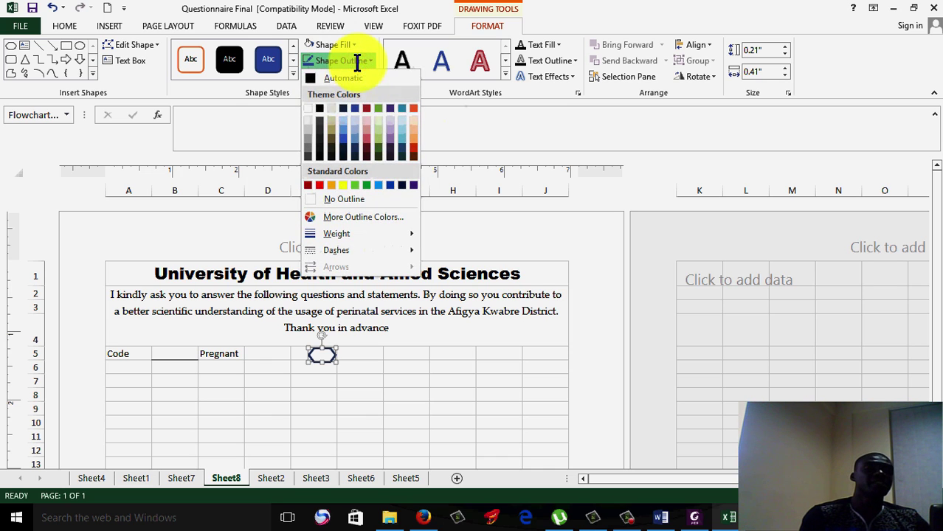
click(319, 108)
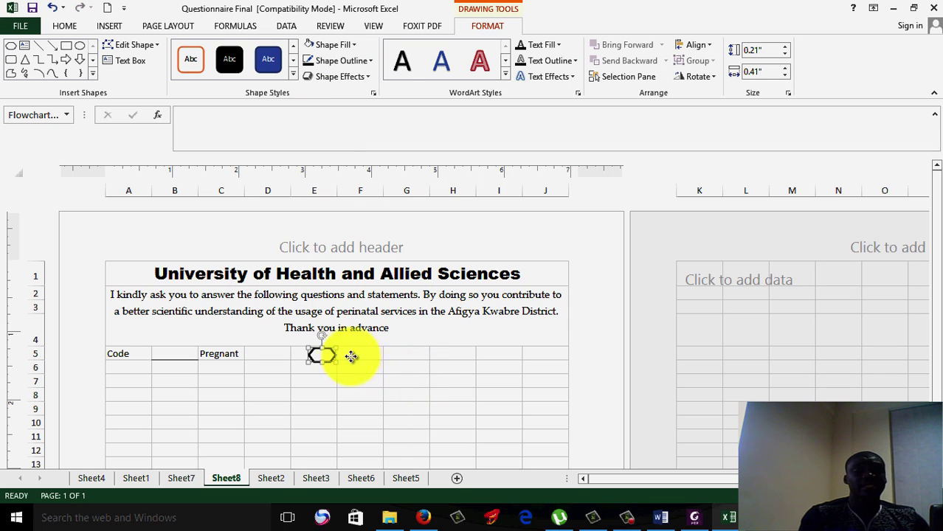
Move the hexagon into D5 beside "Pregnant" and reduce its height to about 0.17" to fit the row.
drag(330, 355, 270, 355)
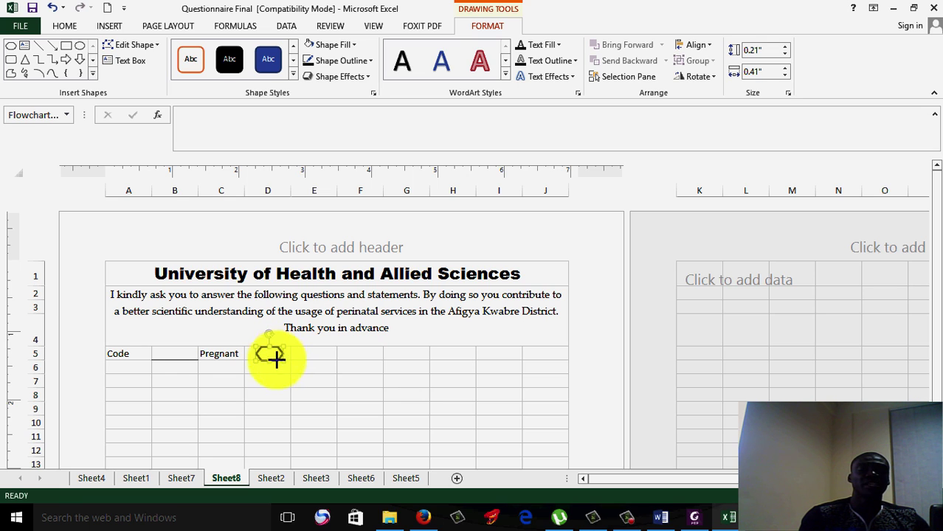
click(270, 358)
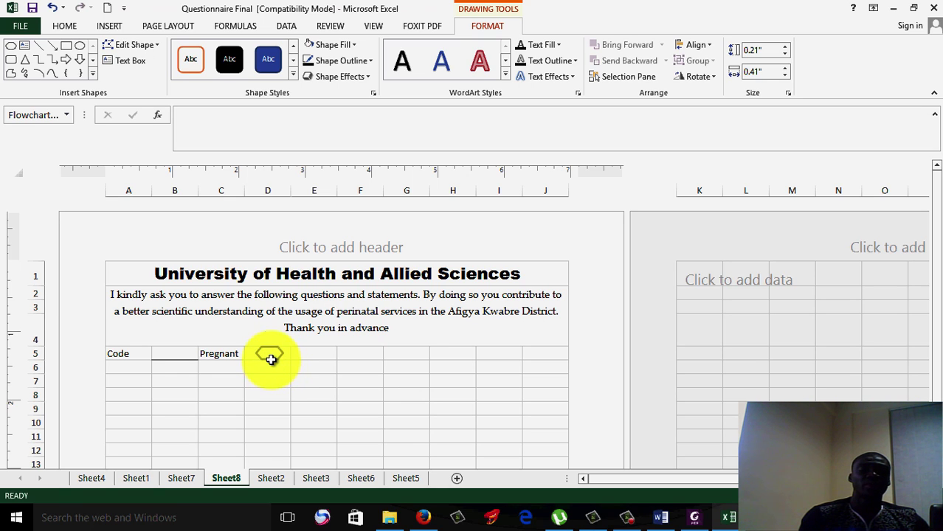
drag(271, 357, 270, 355)
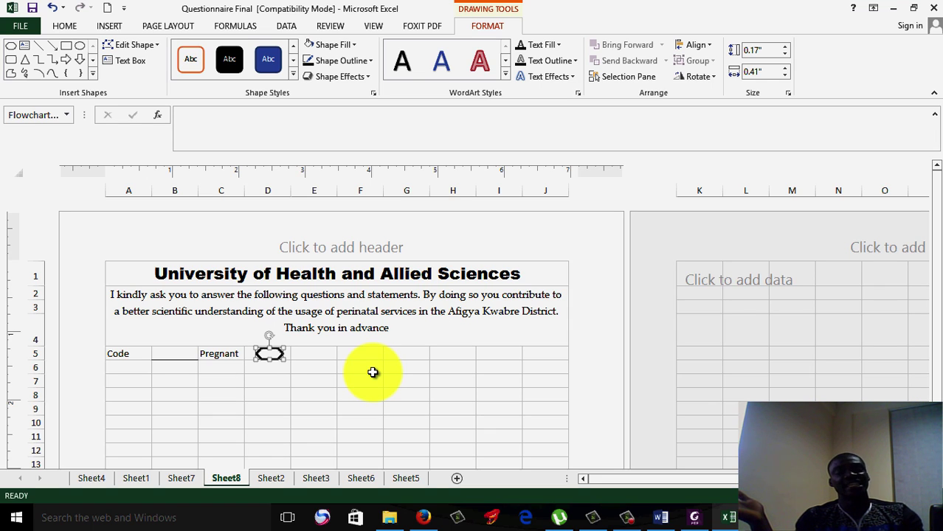
Duplicate the hexagon in D5 and place the copy directly over the original.
key(ctrl+d)
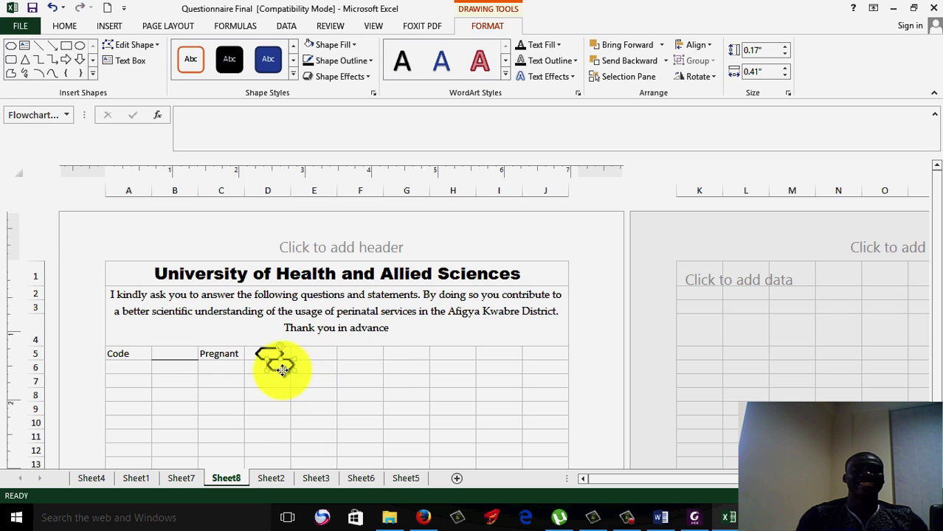
drag(282, 366, 352, 363)
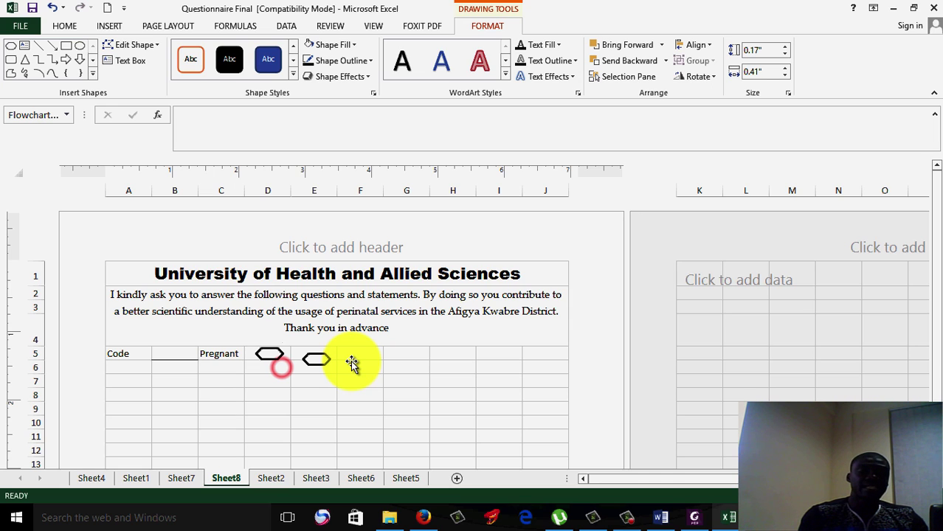
drag(352, 363, 280, 352)
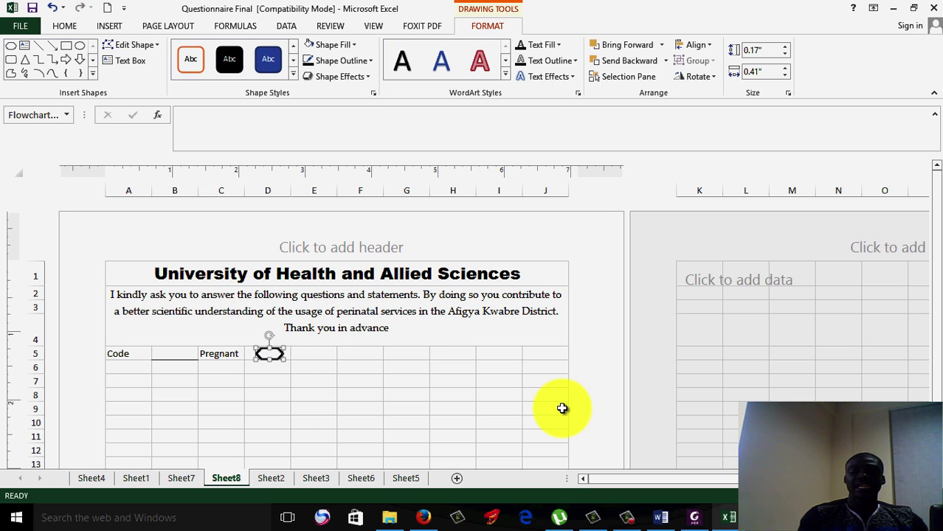
Shift the duplicated hexagon horizontally along row 5 into F5, keeping it level with the original.
key(Right)
key(Right)
key(Right)
key(Right)
key(Right)
key(Right)
key(Right)
key(Right)
key(Right)
key(Right)
key(Right)
key(Right)
key(Right)
key(Right)
key(Right)
key(Right)
key(Right)
key(Right)
key(Right)
key(Right)
key(Right)
key(Right)
key(Right)
key(Right)
key(Right)
key(Right)
key(Right)
key(Right)
key(Right)
key(Right)
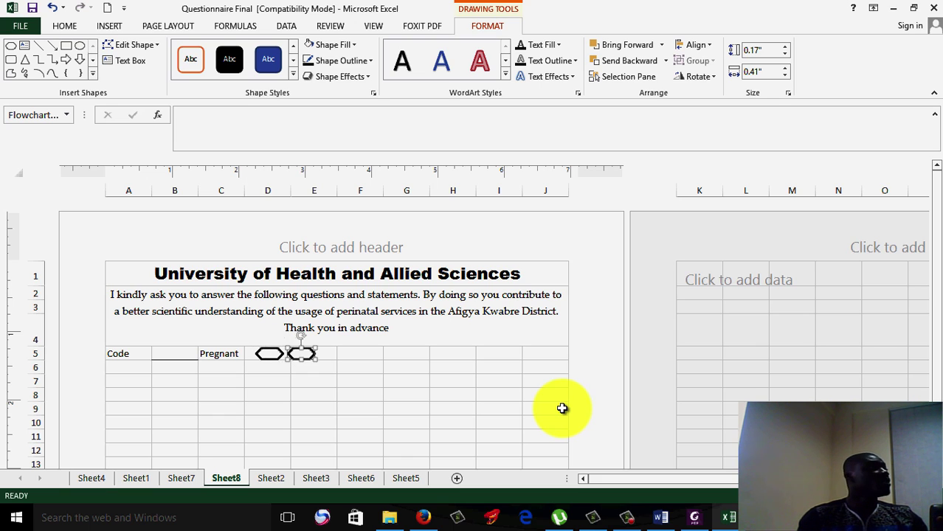
key(Right)
key(Right)
key(Right)
key(Right)
key(Right)
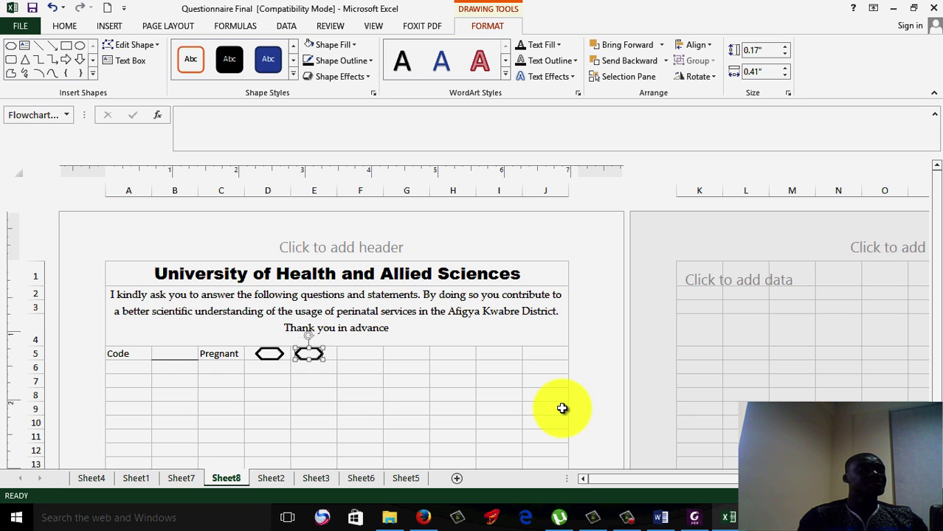
key(Right)
key(Right)
key(Right)
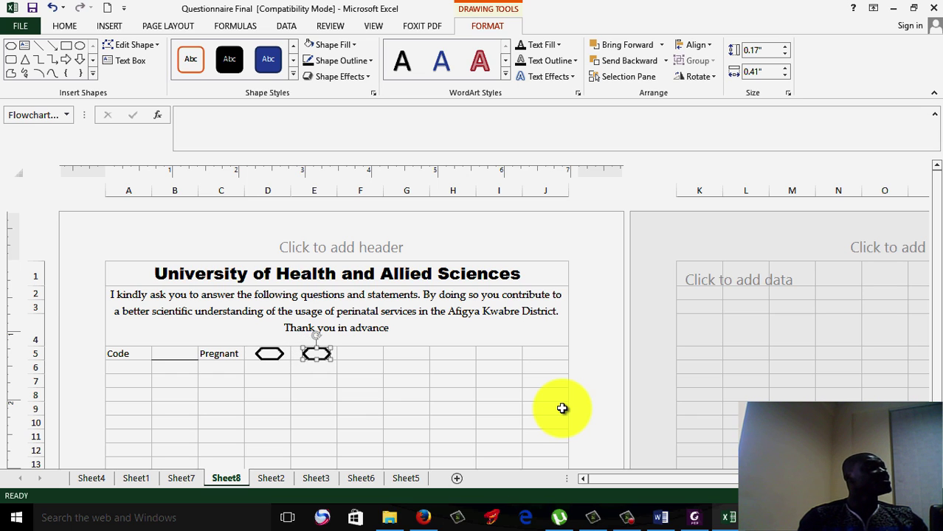
key(Right)
key(Right)
key(Right)
key(Right)
key(Right)
key(Right)
key(Right)
key(Right)
key(Right)
key(Right)
key(Right)
key(Right)
key(Right)
key(Right)
key(Right)
key(Right)
key(Right)
key(Right)
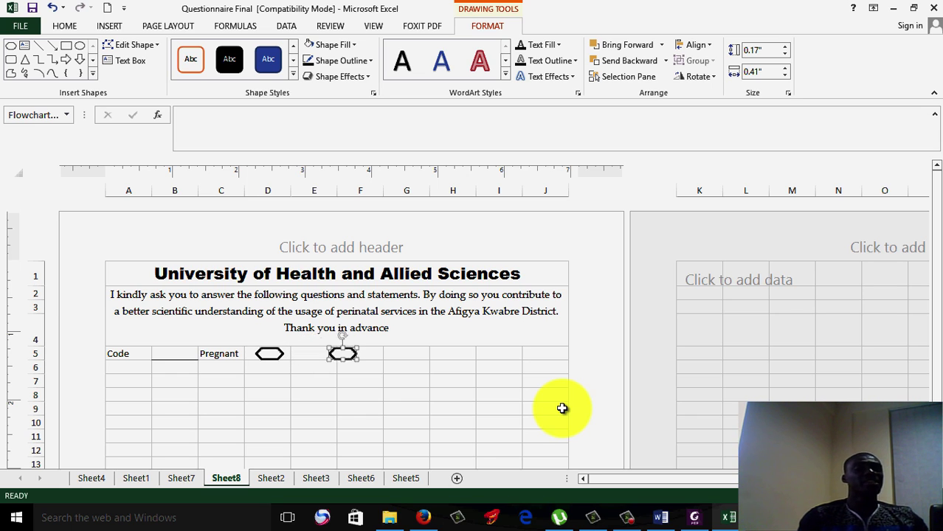
key(Right)
key(Right)
key(Right)
key(Right)
key(Right)
key(Right)
key(Right)
key(Right)
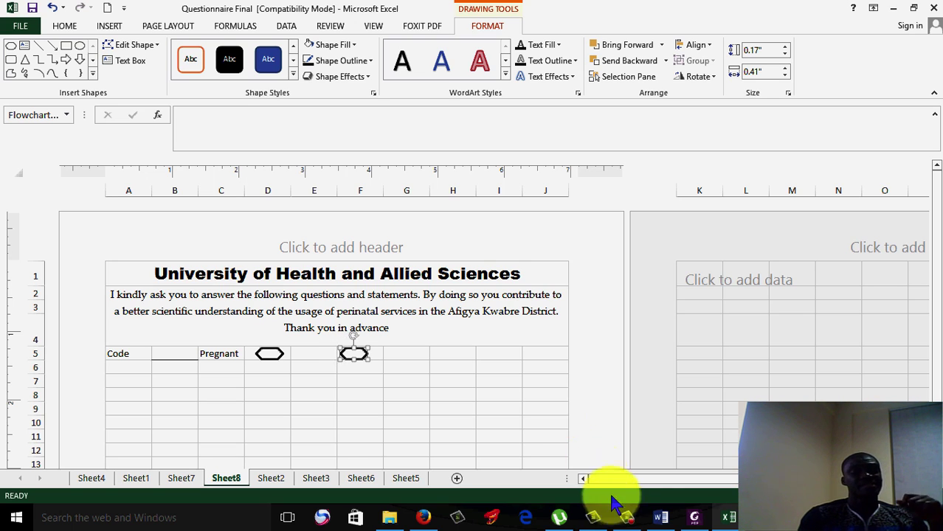
Check the row's wording in the reference PDF and enter "Puerperal" in E5 between the two hexagons.
click(699, 519)
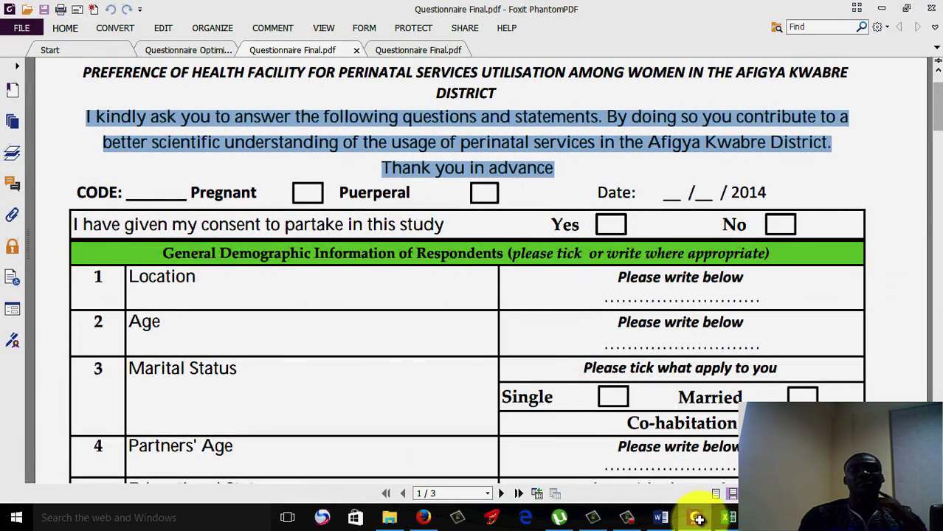
click(699, 518)
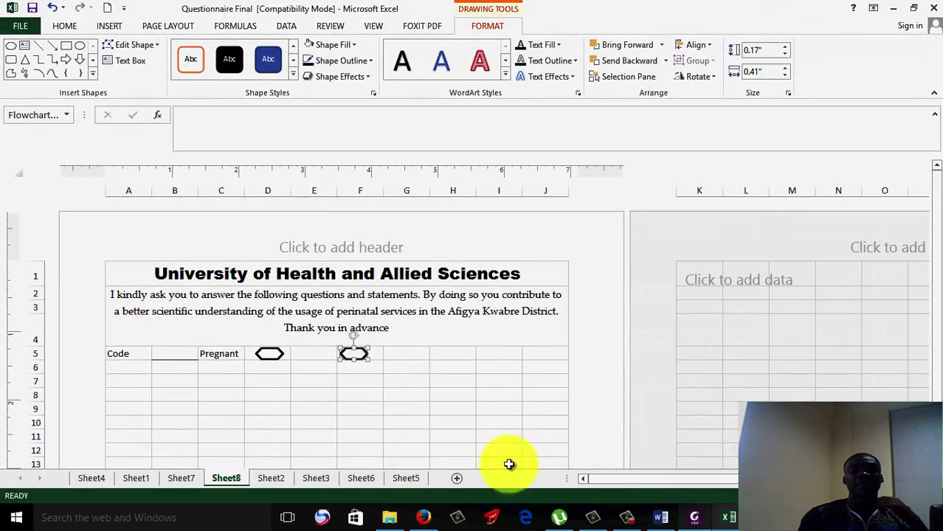
click(323, 359)
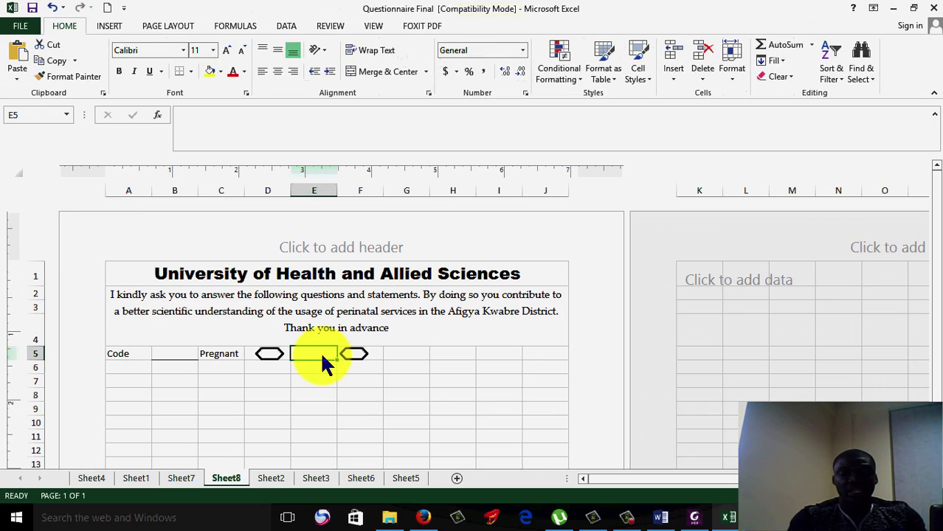
click(701, 519)
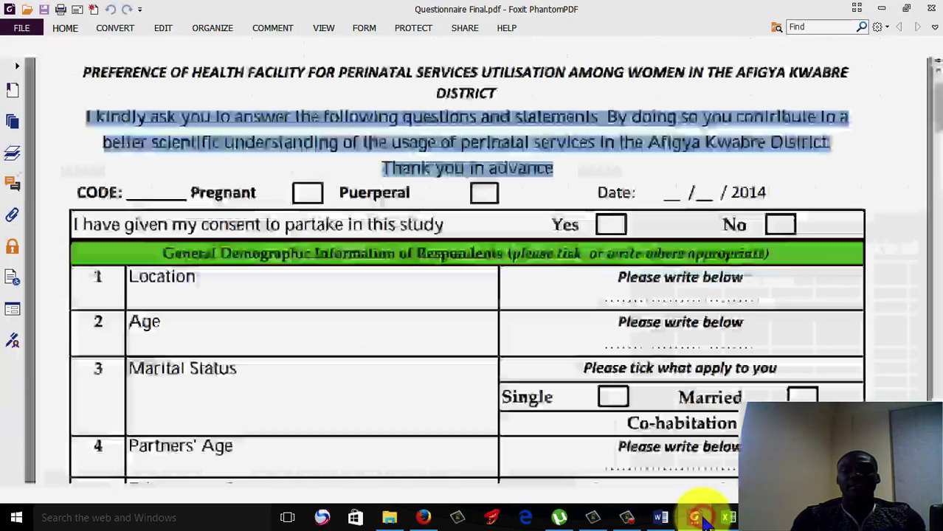
click(703, 520)
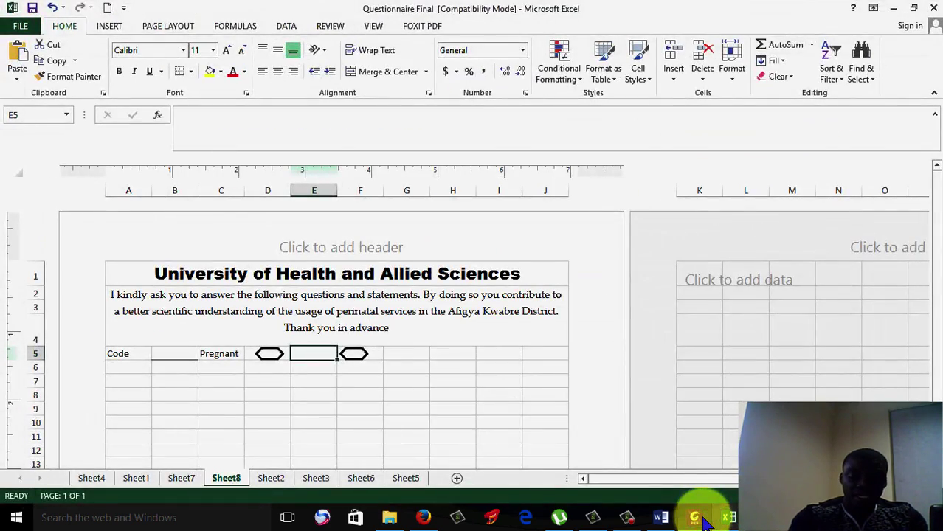
text(Pue)
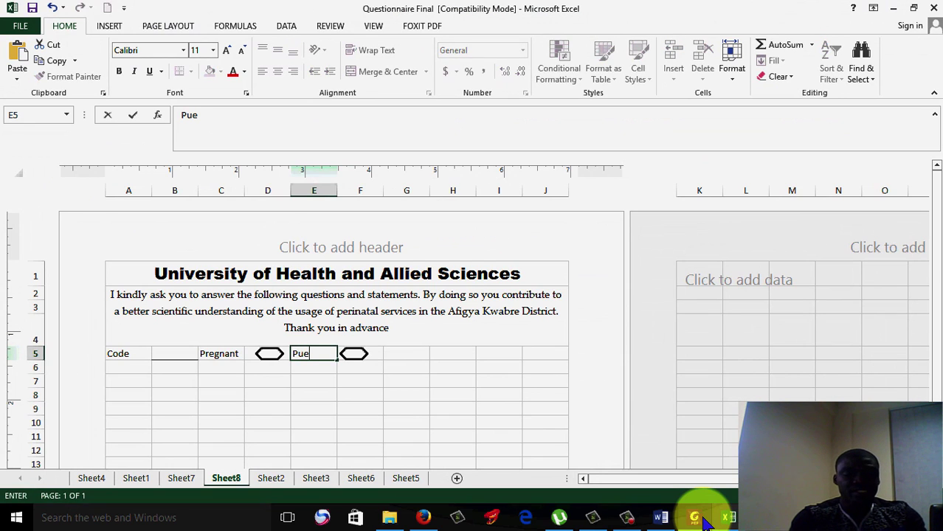
text(rperal)
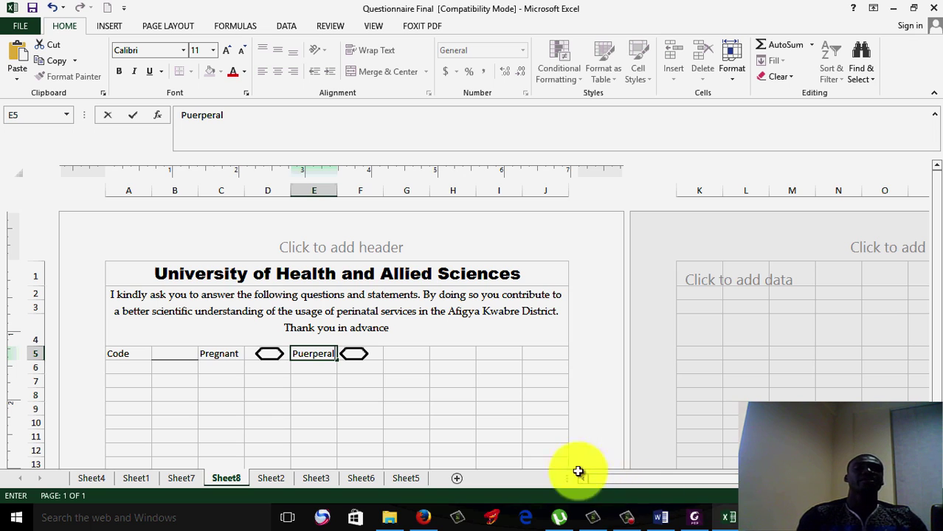
click(491, 435)
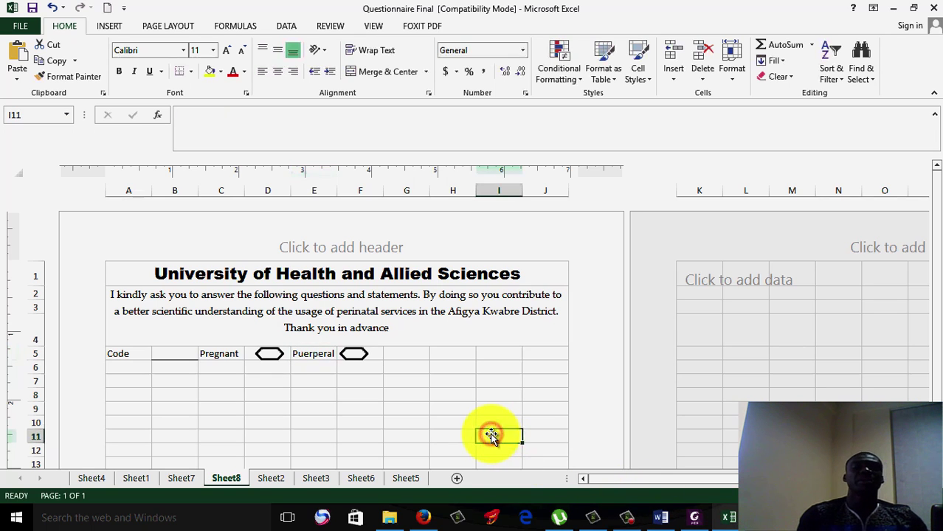
Nudge the hexagon in F5 slightly away from the "Puerperal" label, keeping it level in row 5.
click(352, 354)
key(Right)
key(Right)
key(Right)
key(Right)
key(Right)
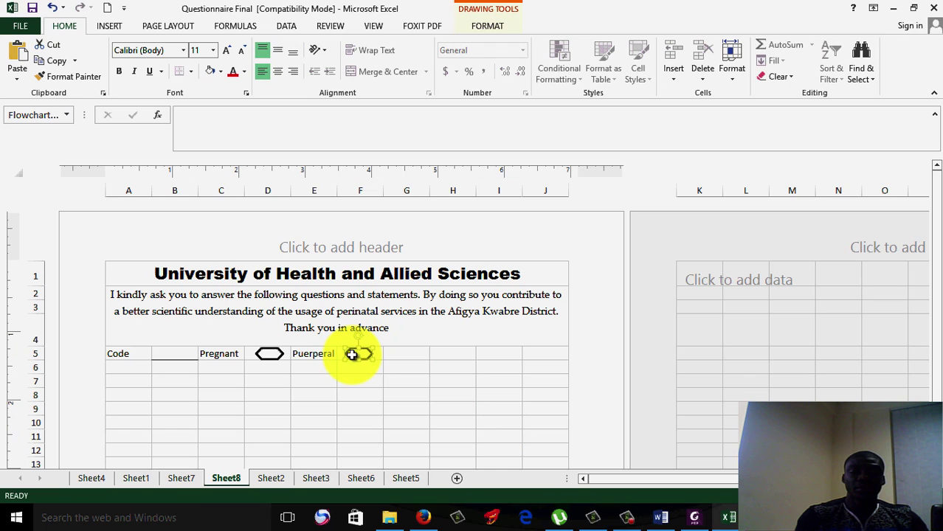
click(270, 354)
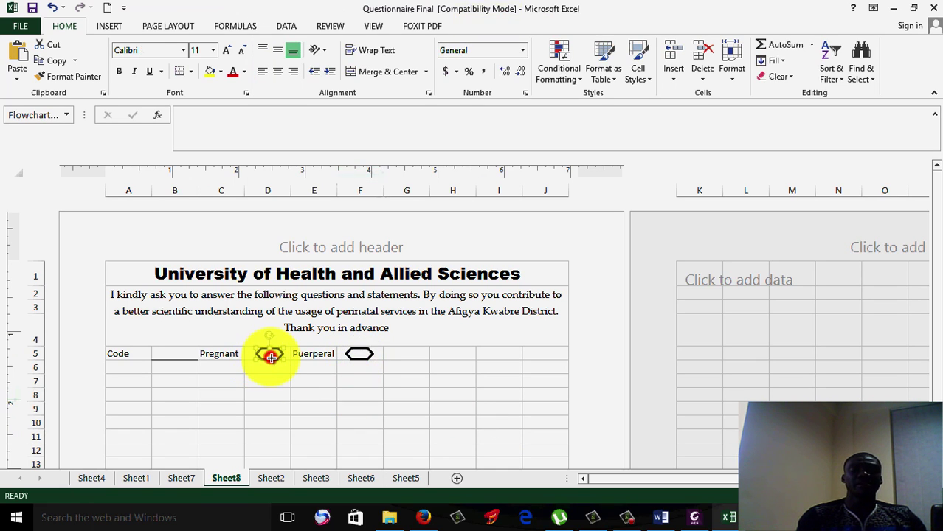
click(380, 400)
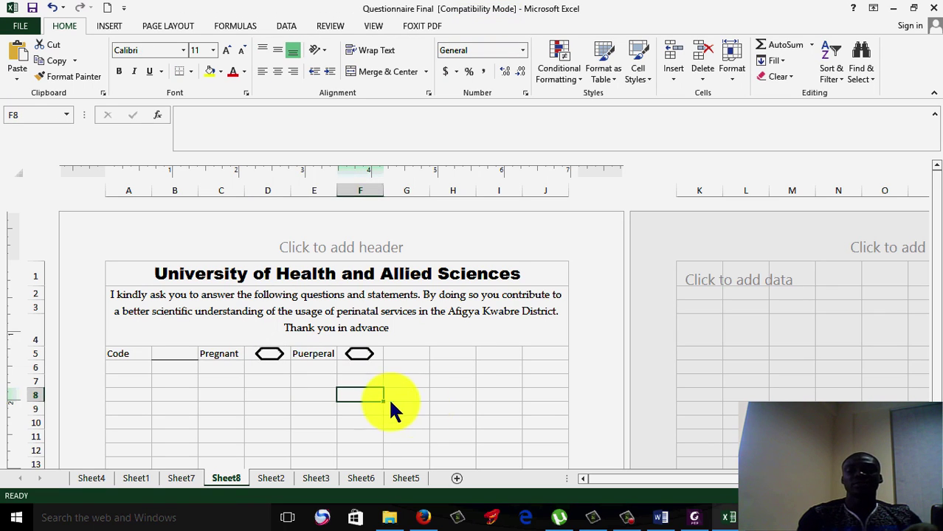
Consult the reference PDF for the next item in the row and enter the label "Date:" in H5.
click(697, 519)
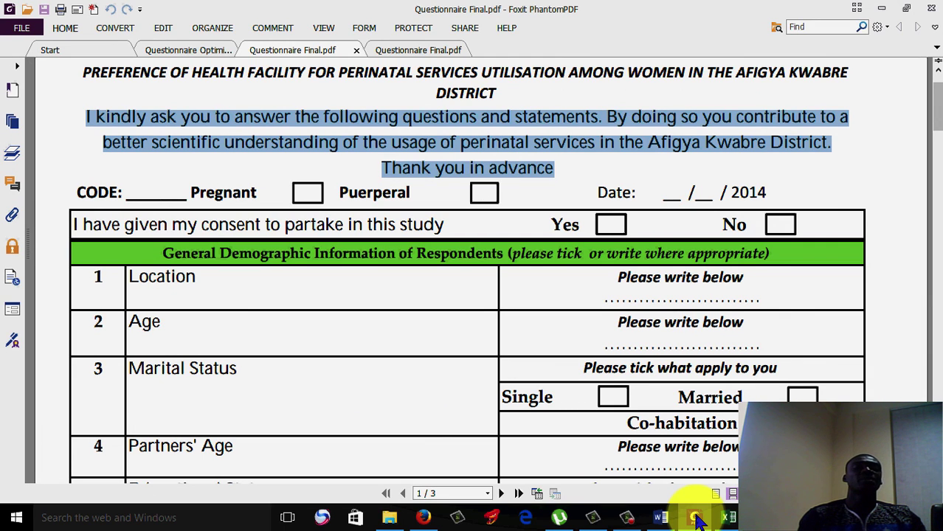
click(695, 517)
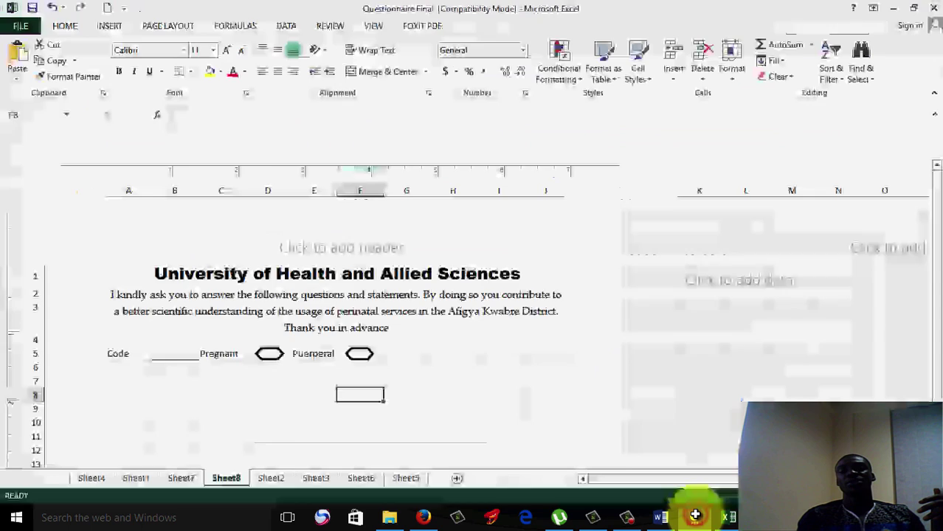
click(453, 354)
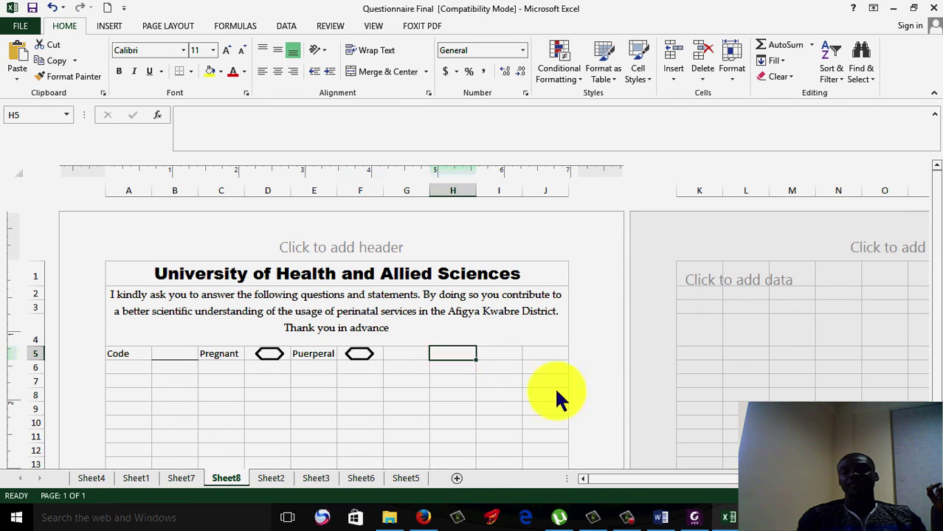
click(694, 517)
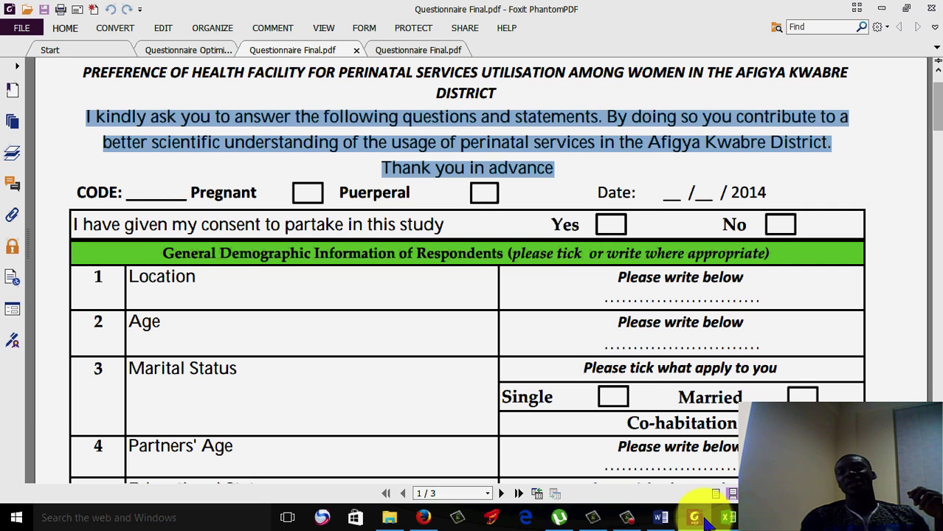
click(704, 519)
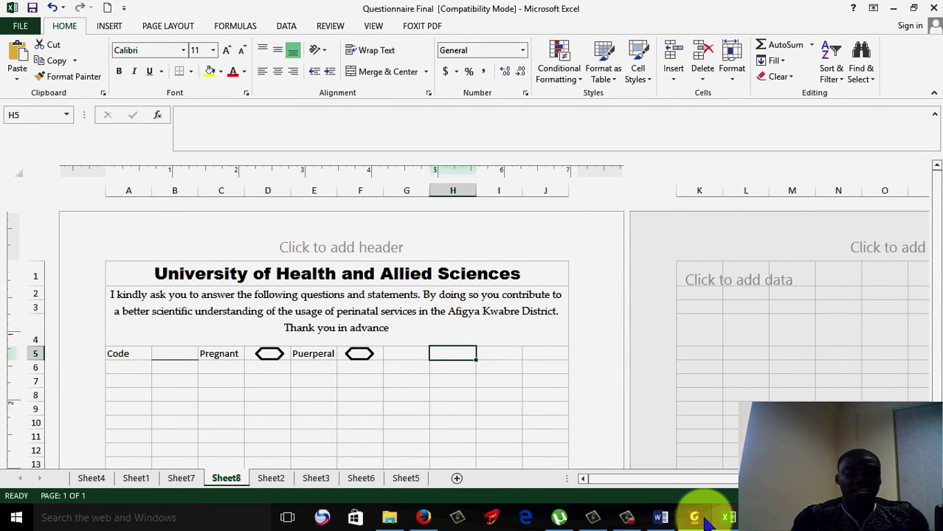
text(Date:)
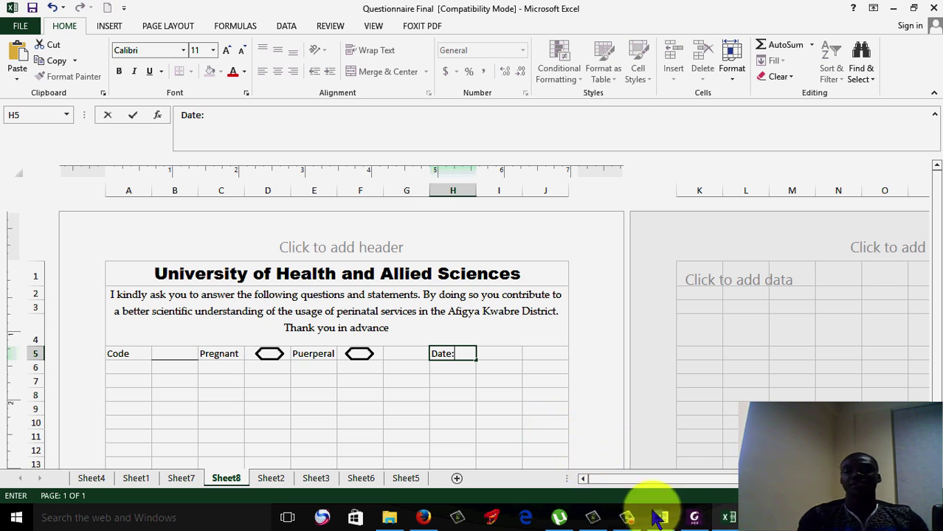
Check the date format in the reference PDF and enter the date blank "___/___/ 2016" in I5.
click(695, 518)
click(695, 518)
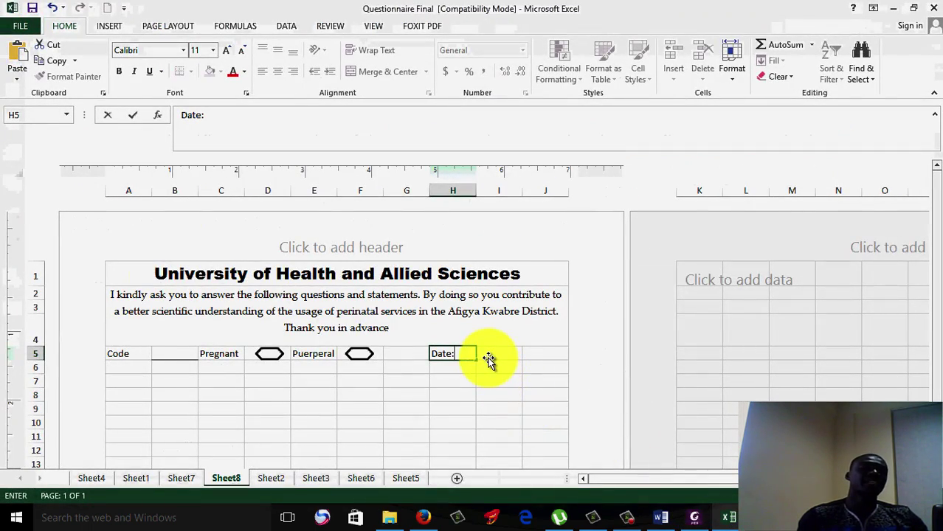
click(489, 358)
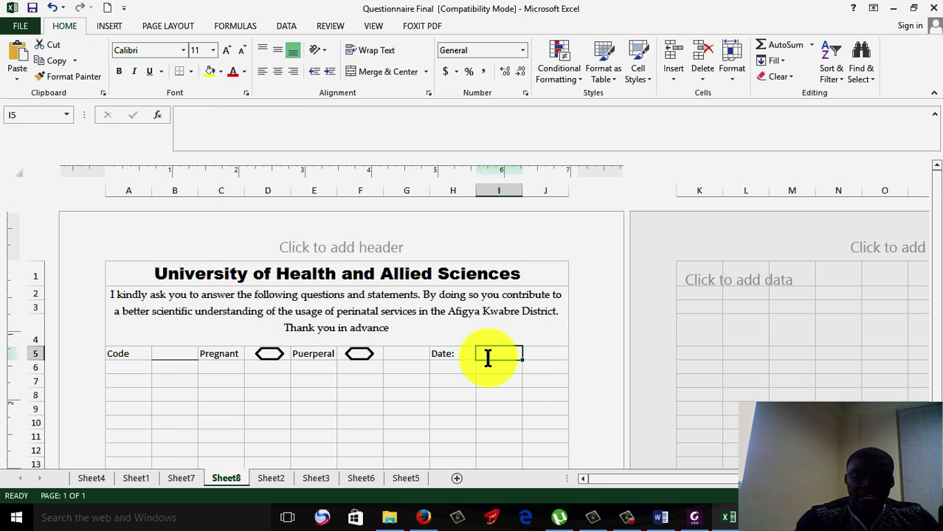
text(___)
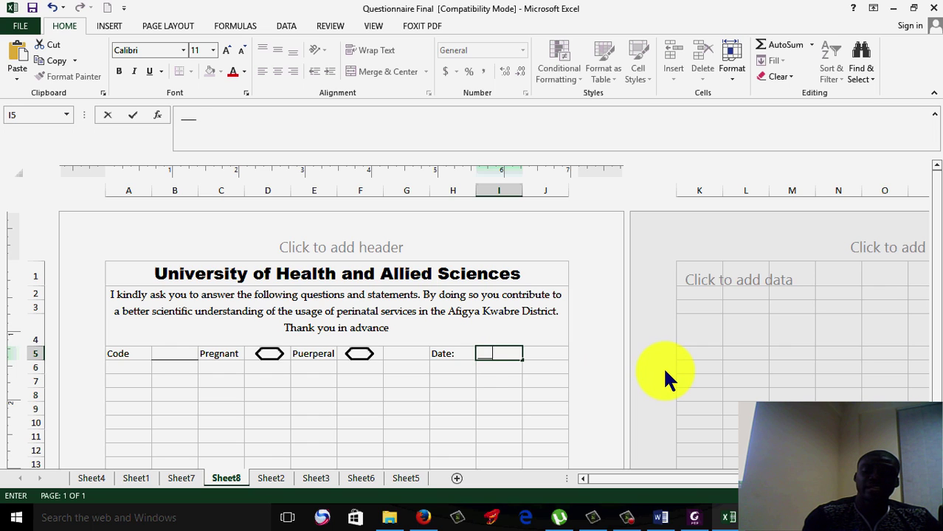
text(?)
key(BackSpace)
text(/)
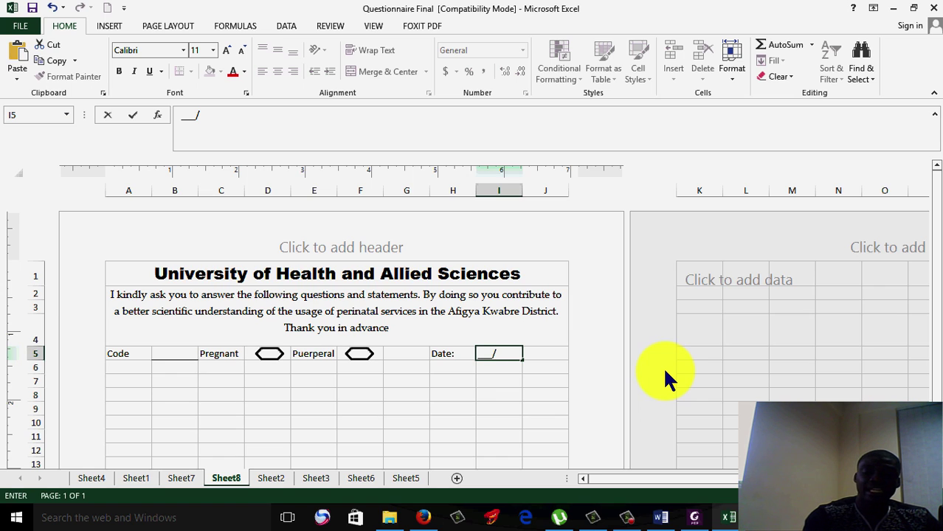
text(___)
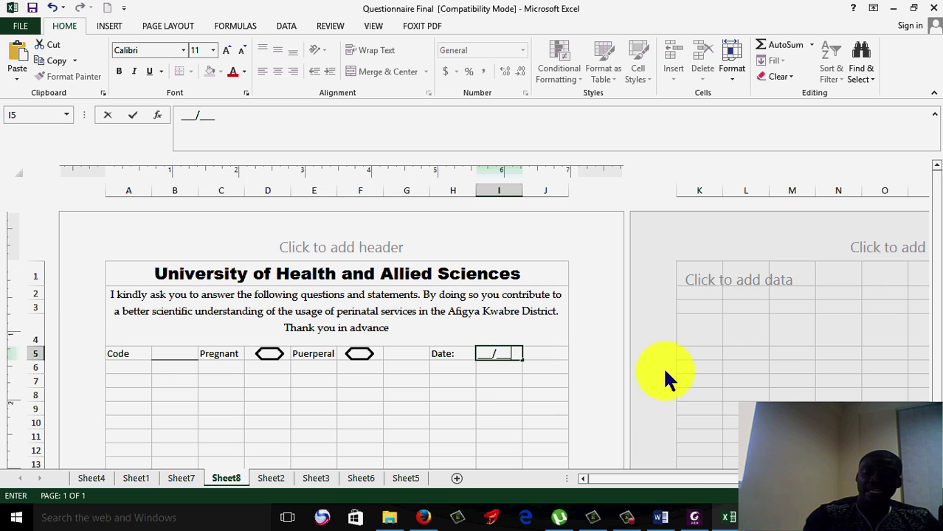
text(?)
key(BackSpace)
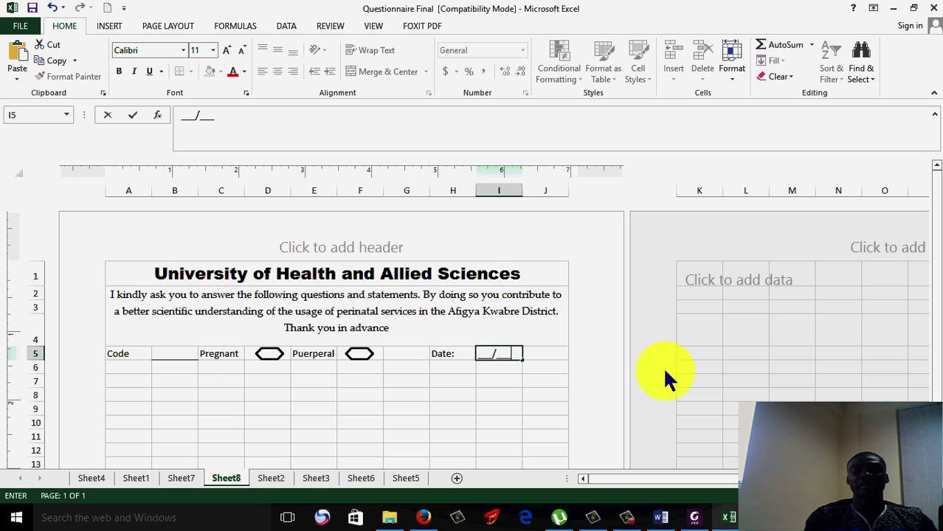
text(/ 2016)
click(662, 366)
Merge and center I5:J5 so the date blank spans both cells.
click(557, 353)
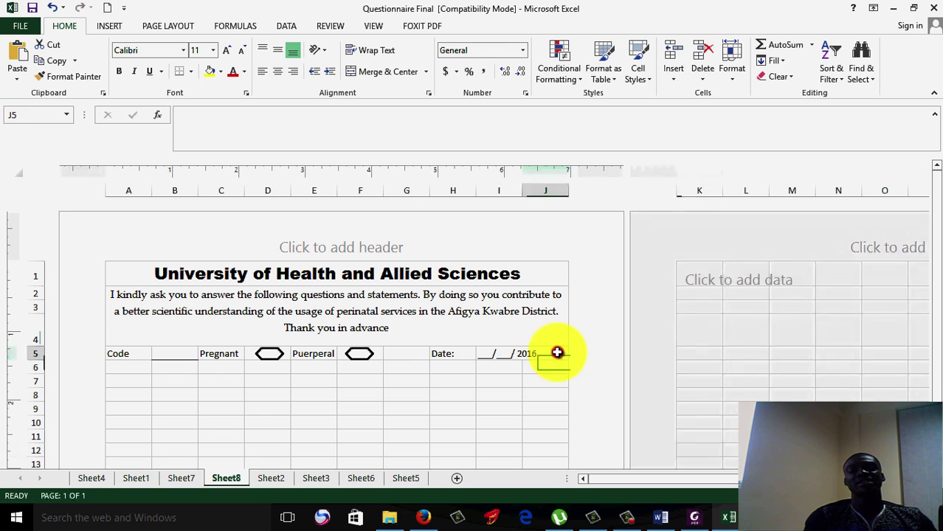
drag(556, 354, 502, 362)
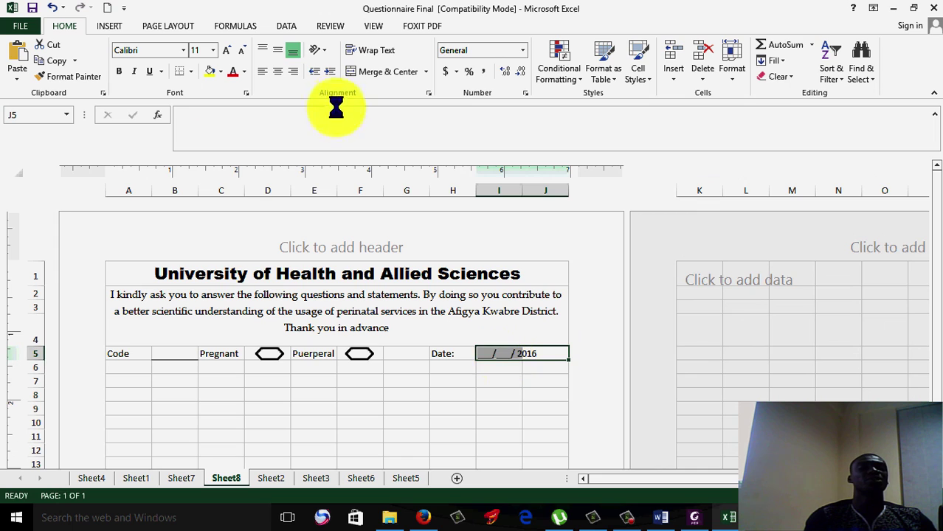
click(356, 68)
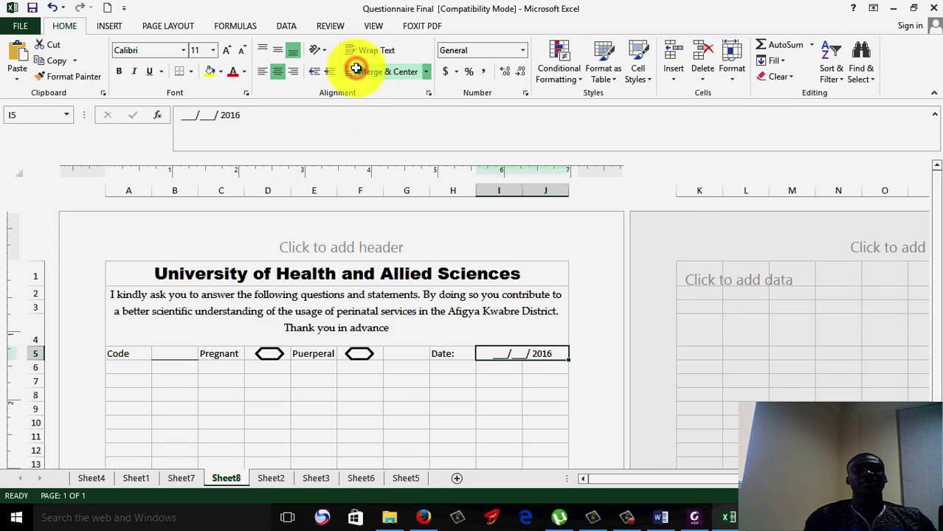
click(515, 391)
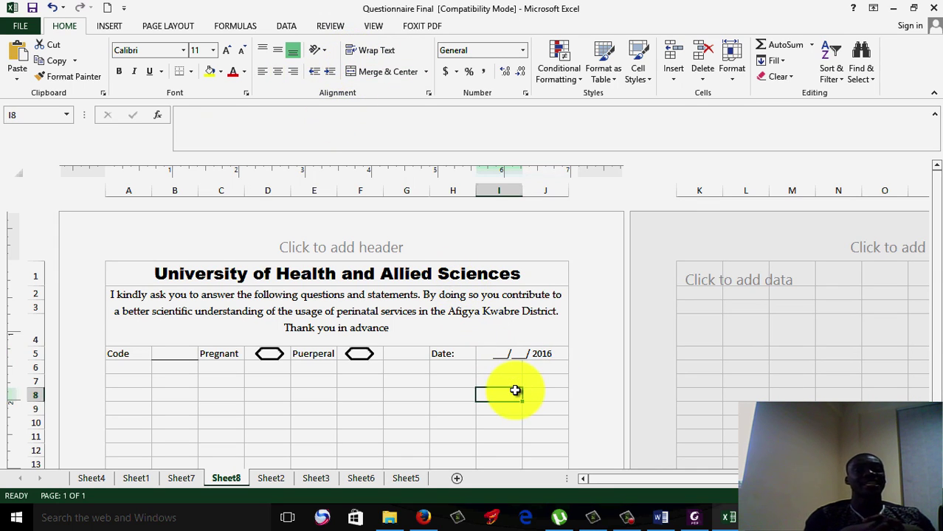
Right-align the "Date:" label in H5 so it sits next to the date blank.
click(447, 353)
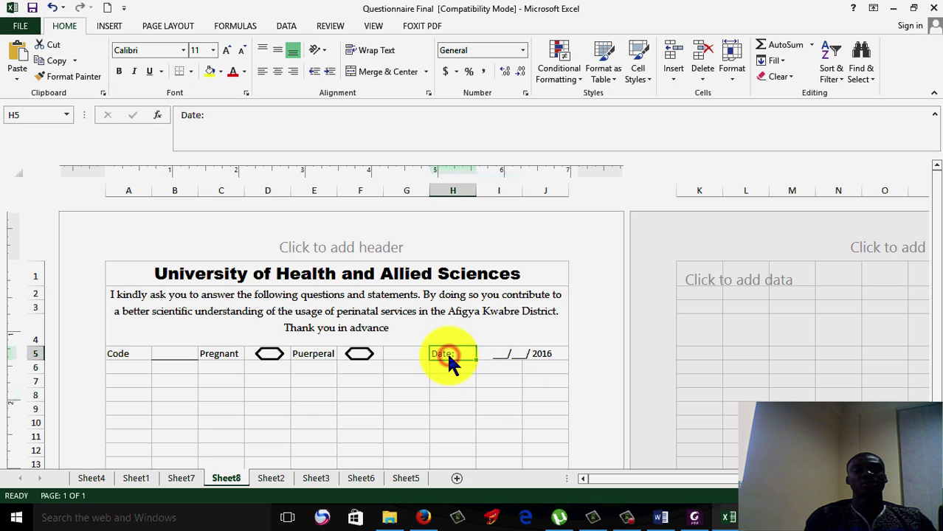
click(293, 72)
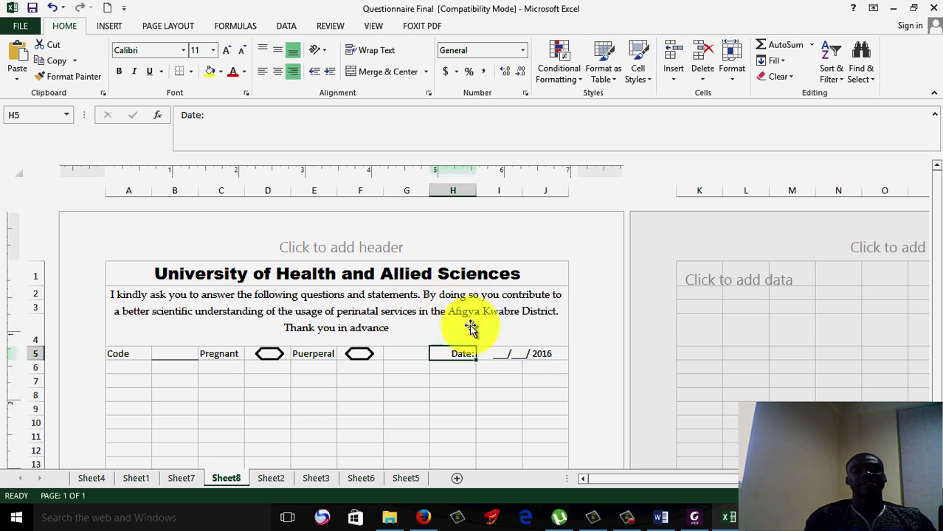
click(524, 397)
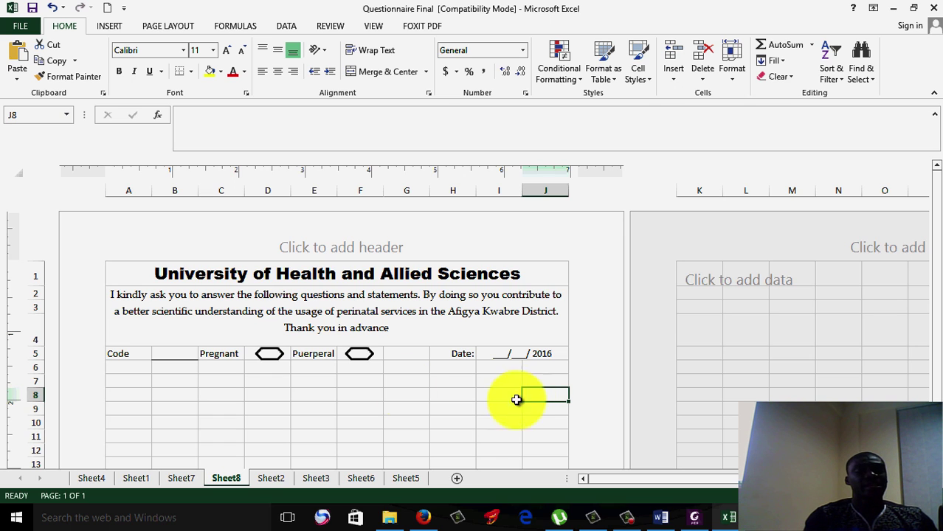
Increase the font size of the code and respondent-type row, A5:J5, to 14.
click(114, 353)
drag(250, 363, 520, 362)
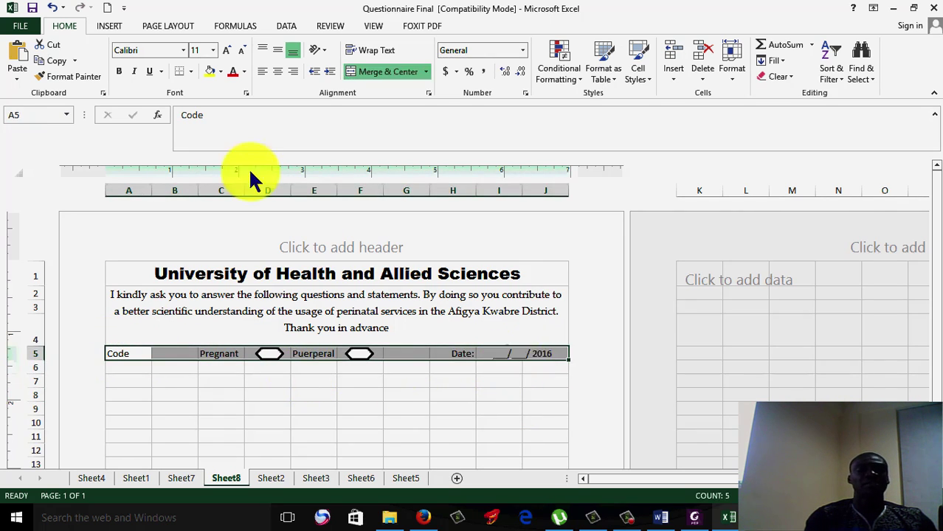
click(228, 53)
click(229, 53)
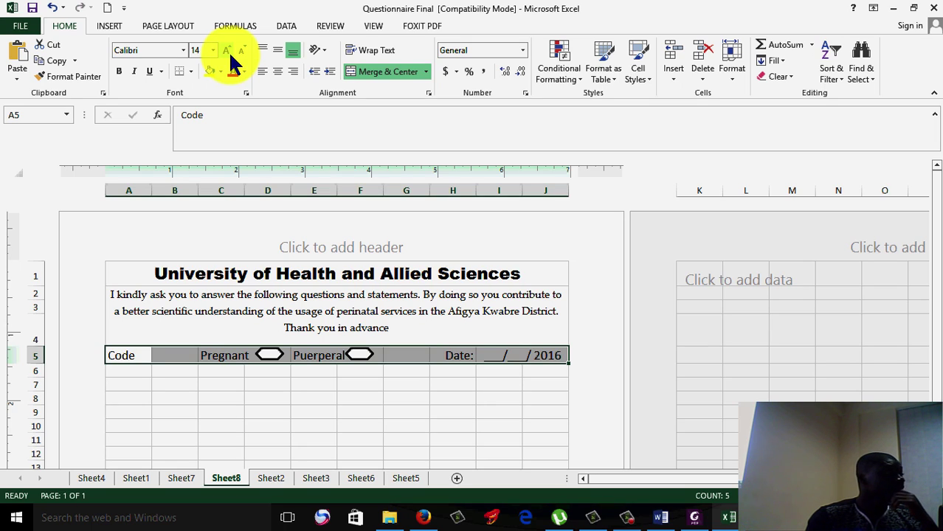
Change the font of the code and respondent-type row, A5:J5, to Palatino Linotype.
click(184, 50)
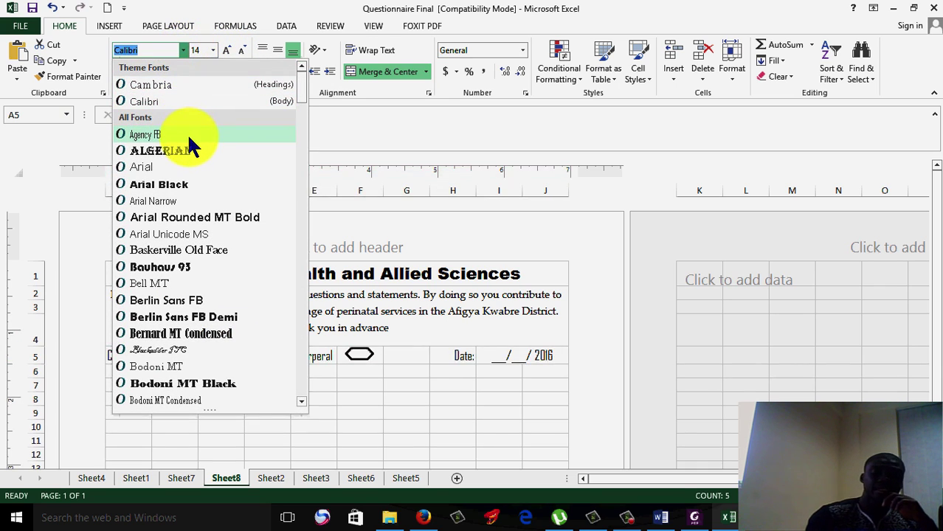
scroll(190, 143, down, 15)
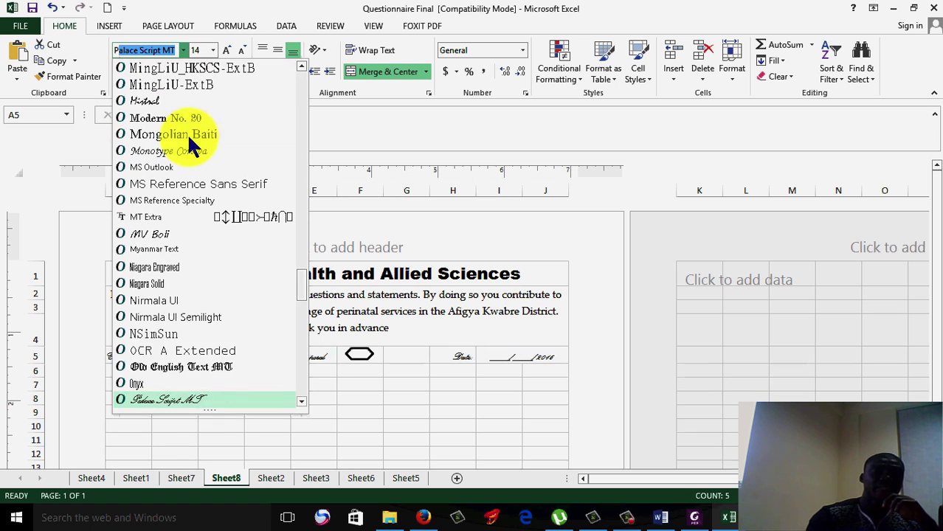
click(302, 401)
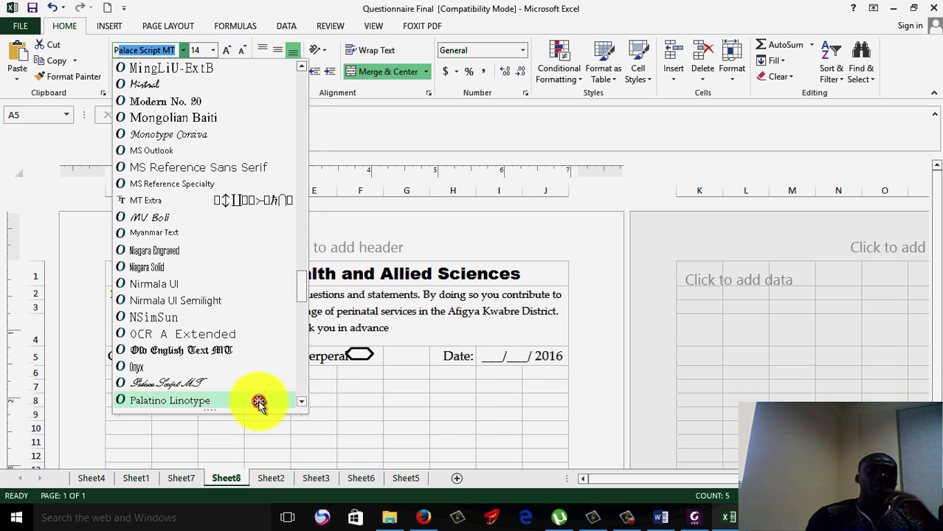
click(259, 401)
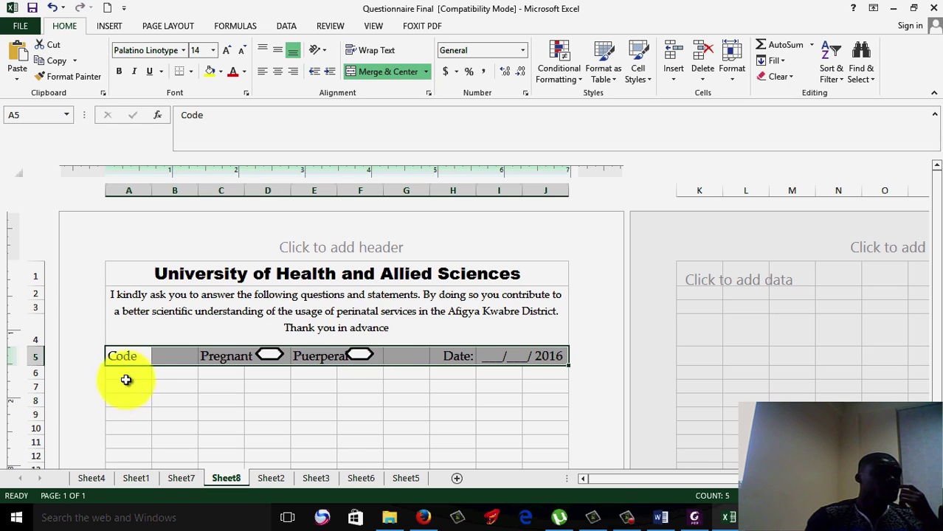
click(163, 365)
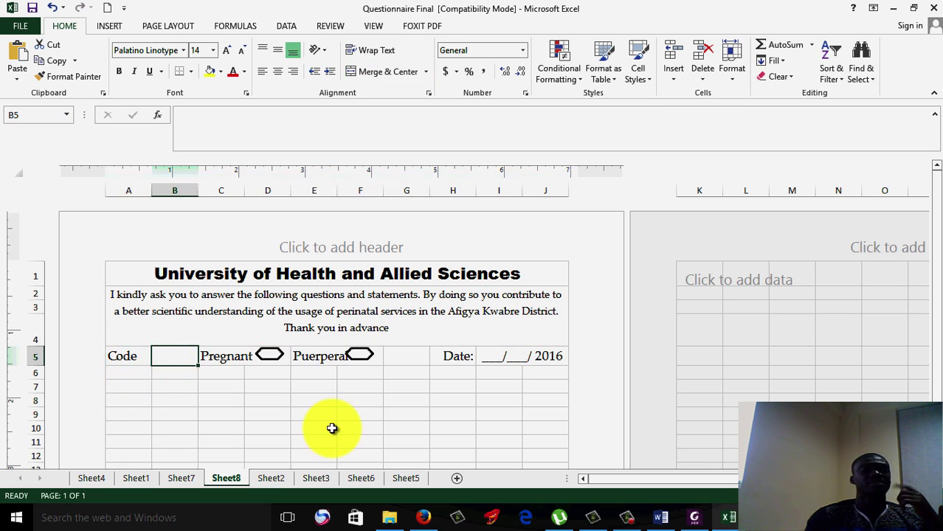
Move the hexagon beside "Puerperal" to the right so it no longer covers the label.
click(360, 355)
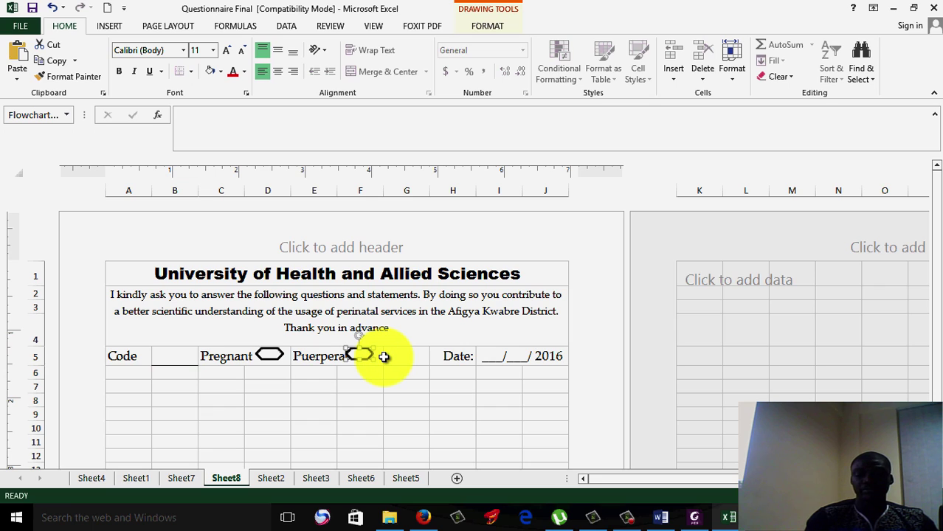
drag(383, 356, 384, 358)
key(Right)
key(Right)
key(Right)
key(Right)
key(Right)
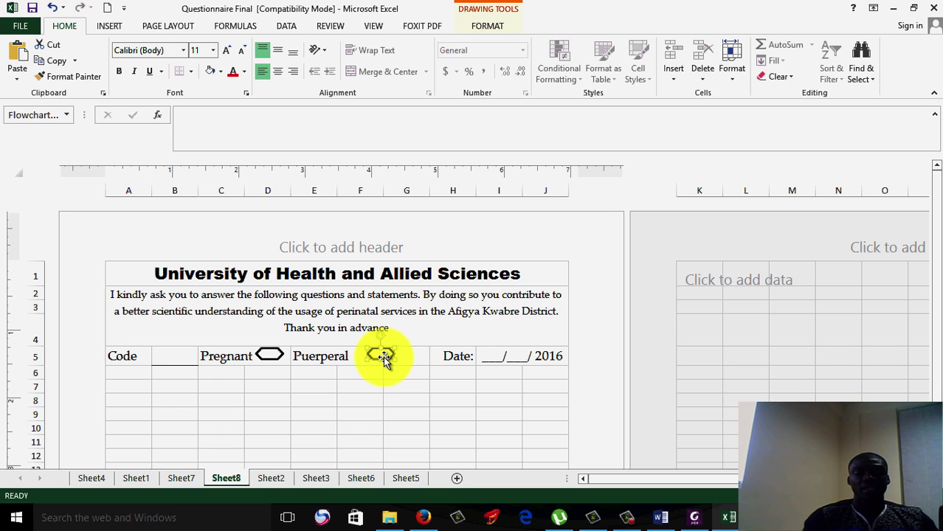
Select both hexagons in row 5 and nudge them together slightly down and to the right, in line with their labels.
click(275, 356)
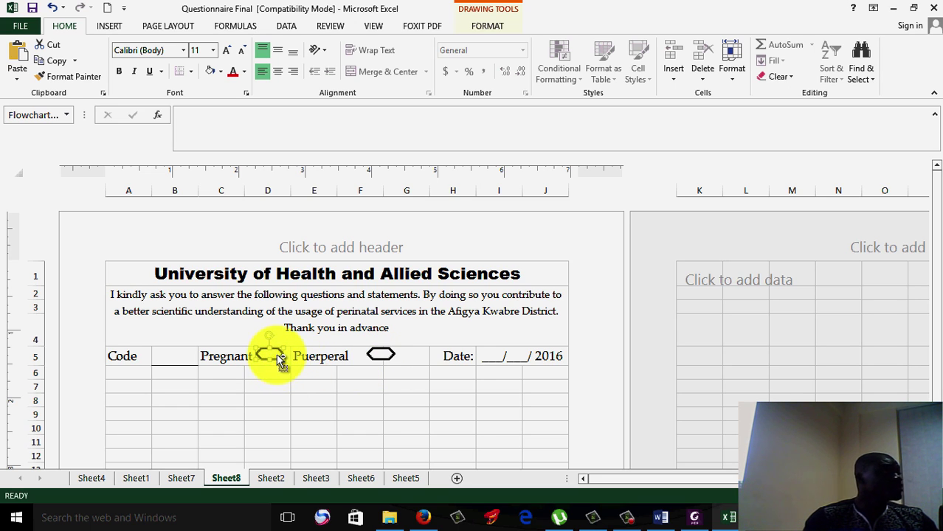
shift+click(381, 355)
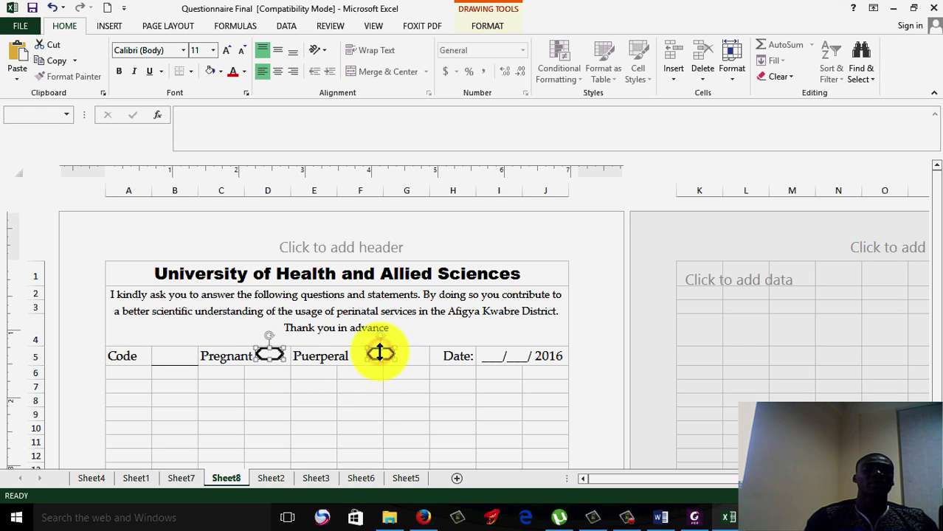
key(Down)
key(Down)
key(Down)
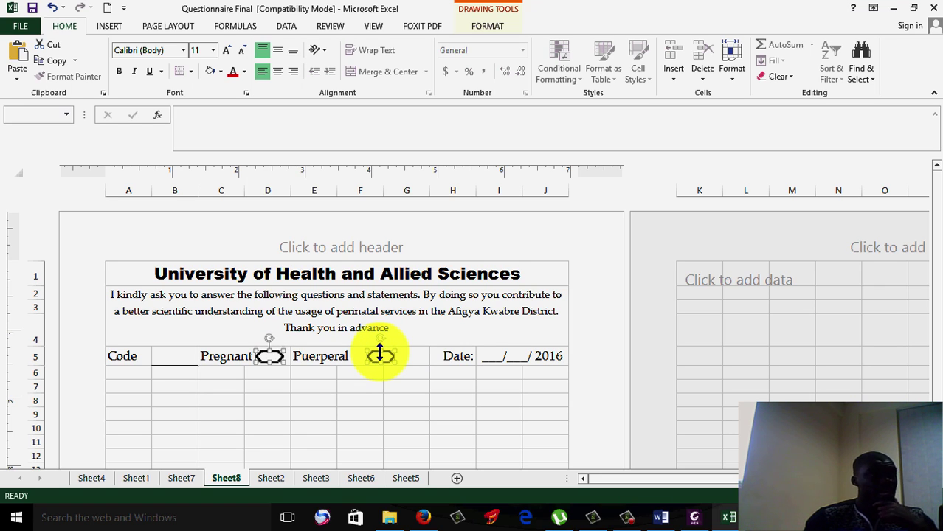
key(Right)
key(Right)
key(Right)
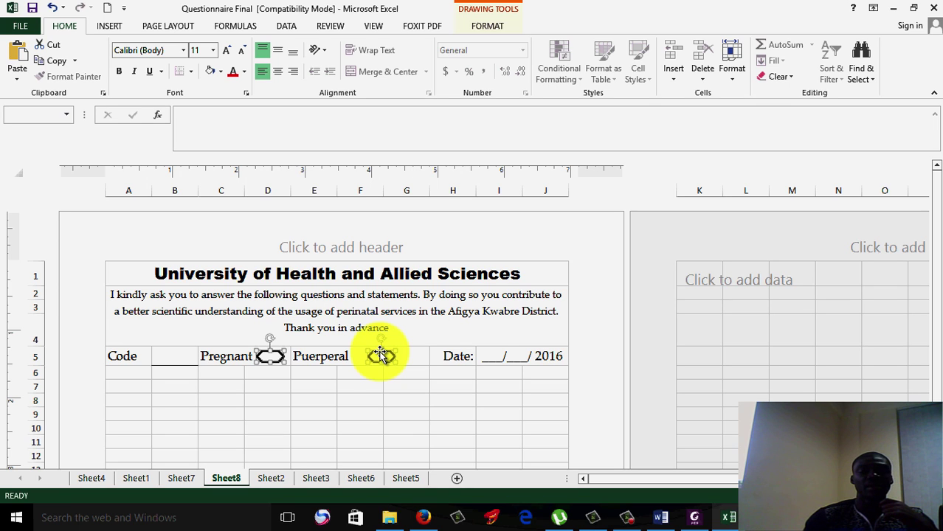
key(Right)
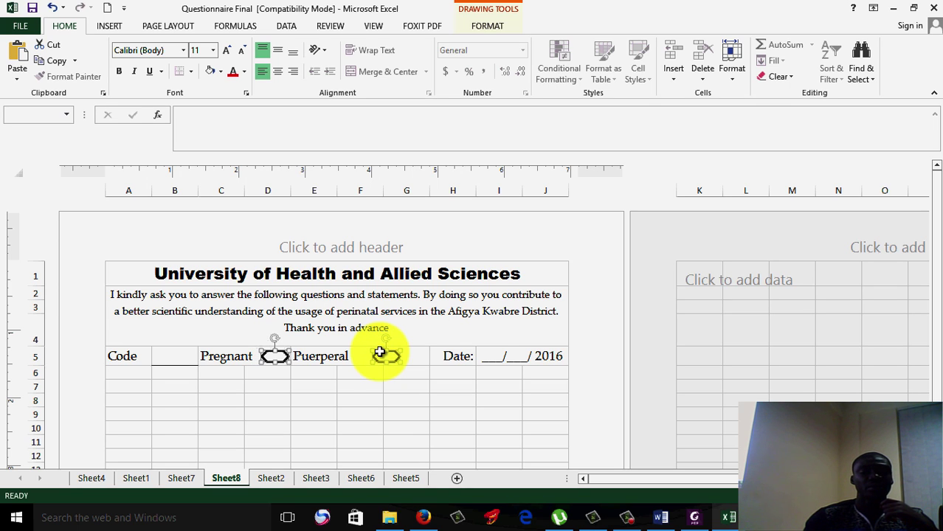
Merge and center E5:F5 so the "Puerperal" label spans both cells.
click(323, 359)
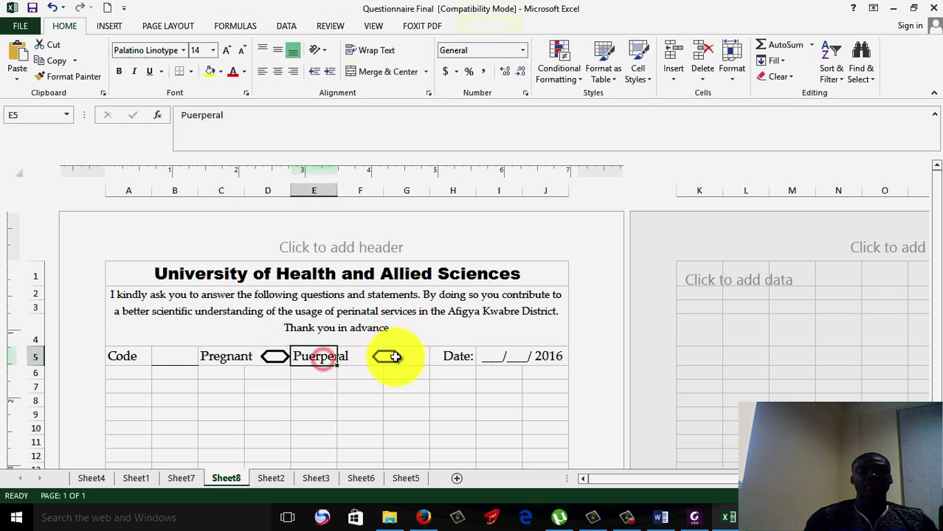
double_click(327, 358)
drag(346, 357, 384, 356)
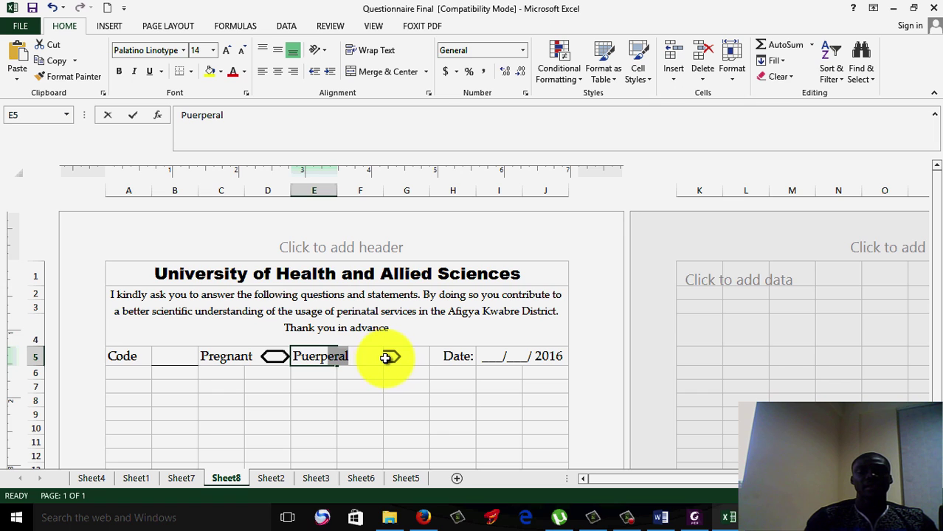
click(359, 374)
drag(358, 354, 315, 348)
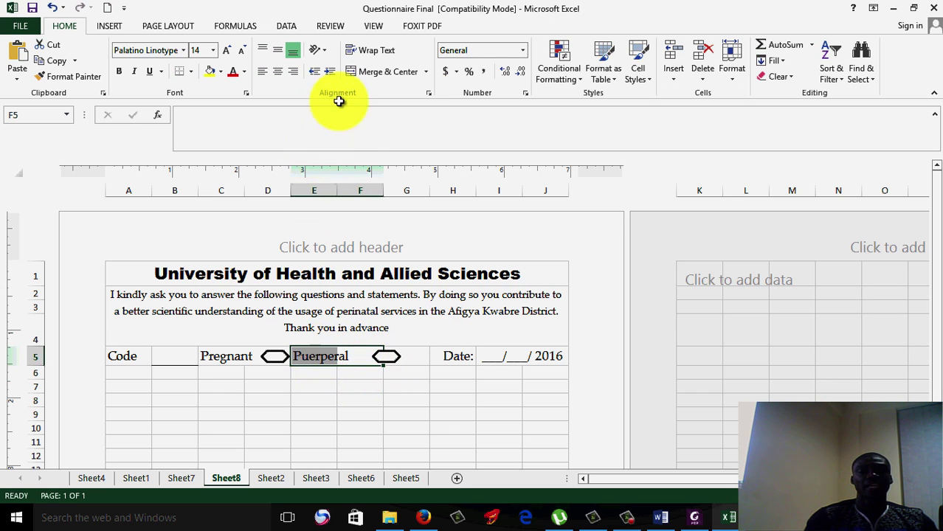
click(355, 70)
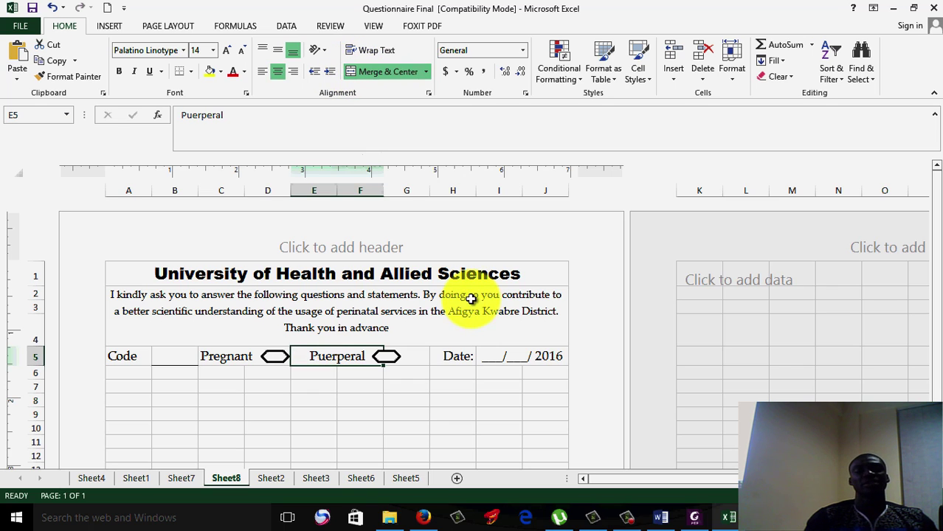
Shift the "Puerperal" hexagon slightly to the right to leave a gap after the centered label.
click(389, 360)
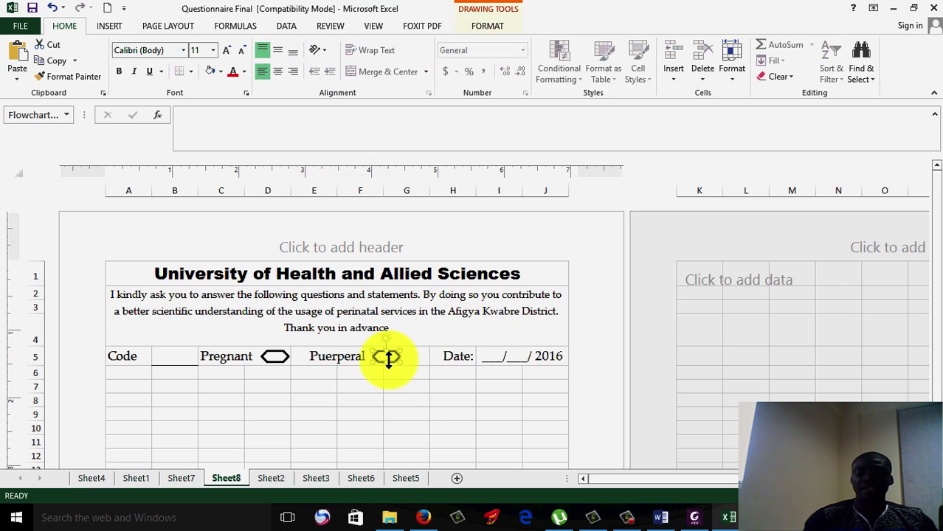
drag(386, 360, 390, 359)
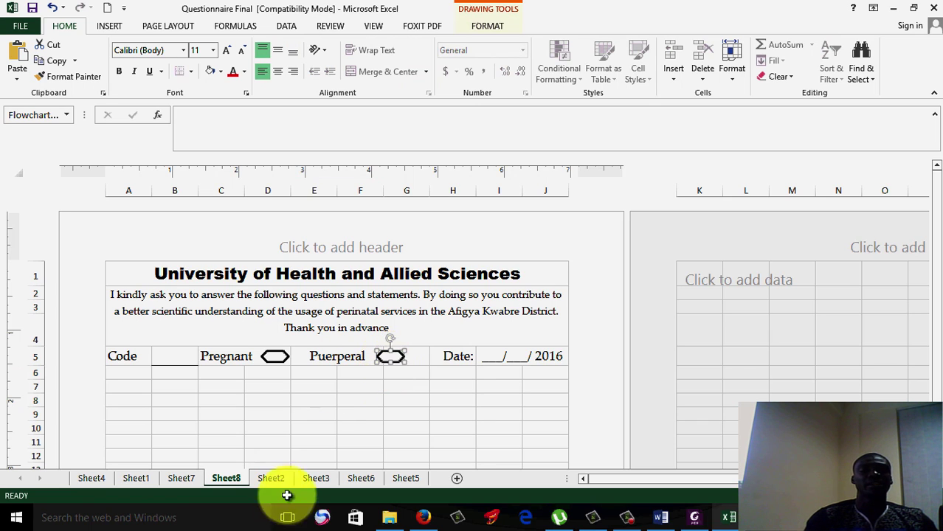
click(304, 451)
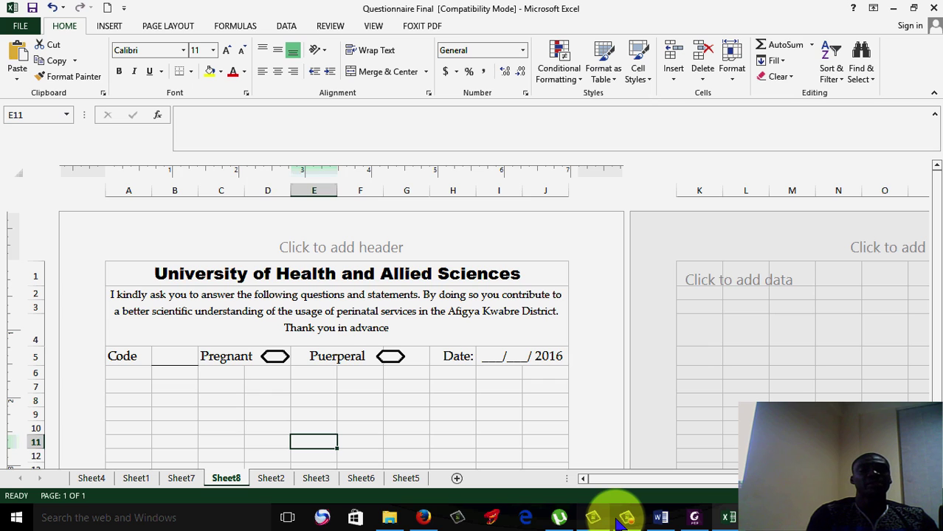
Make the "Code", "Pregnant", "Puerperal" and "Date:" labels in row 5 bold.
drag(125, 356, 361, 356)
click(119, 71)
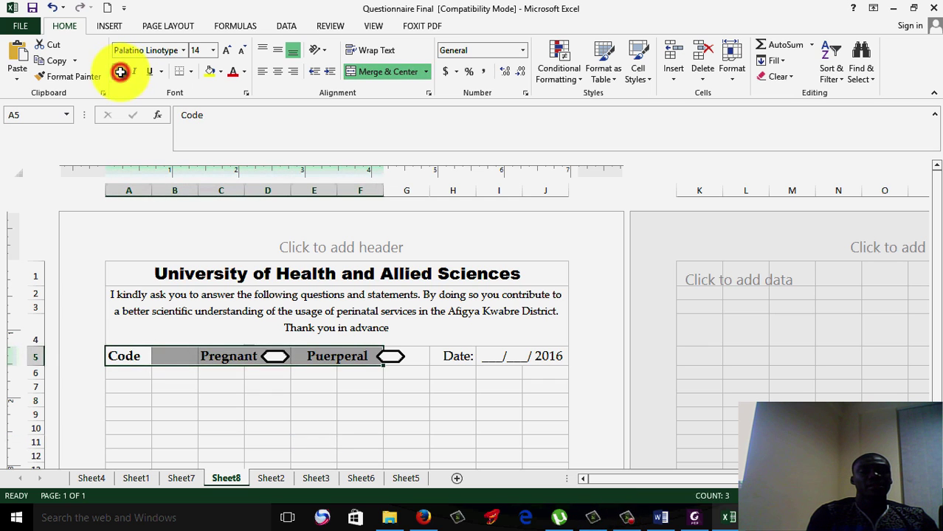
click(459, 427)
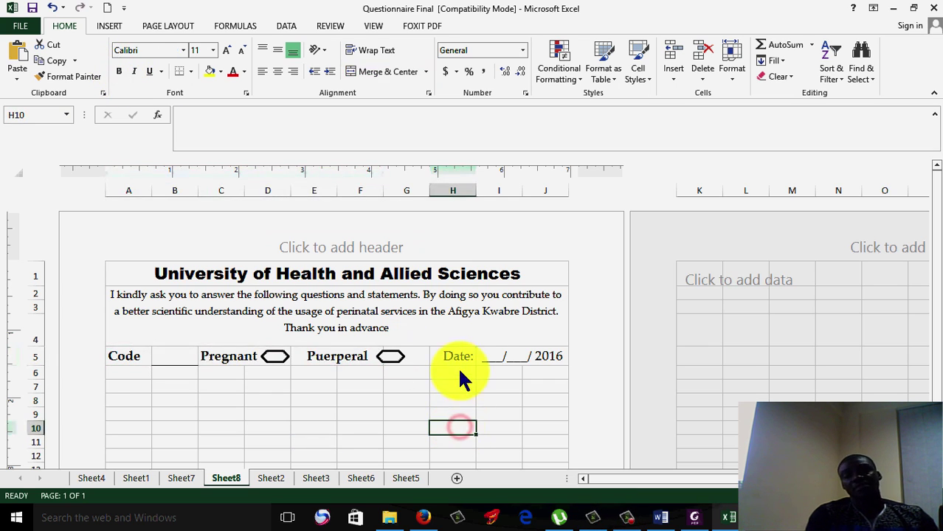
click(453, 358)
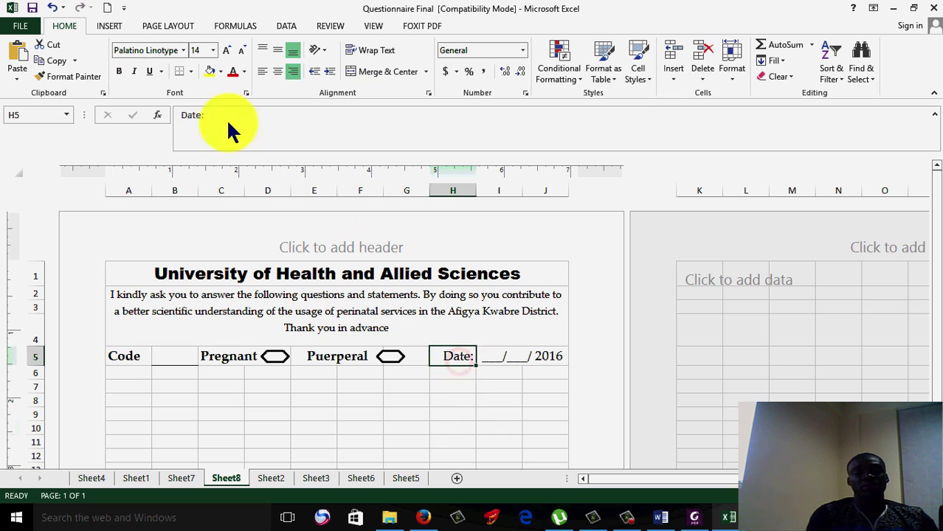
click(119, 71)
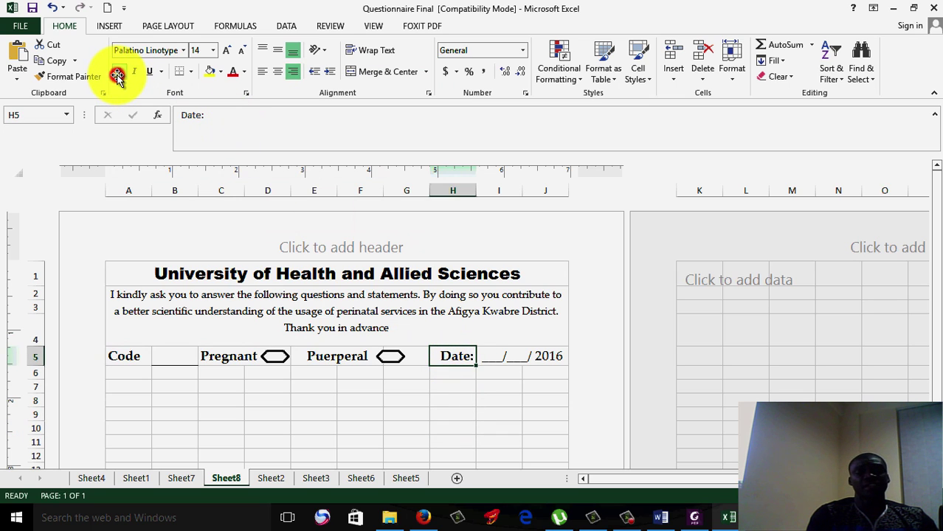
Preview how the questionnaire on Sheet8 will print, checking the introductory text, and return to the sheet.
click(376, 387)
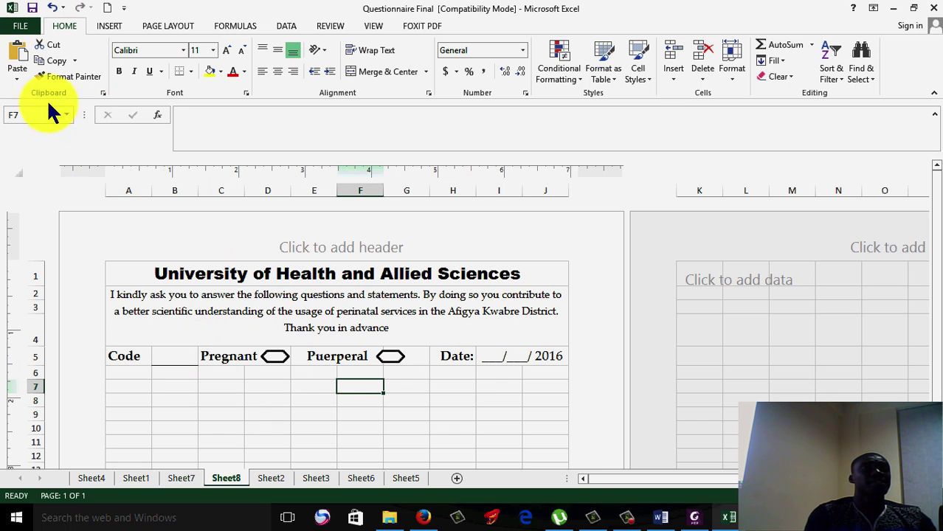
click(25, 28)
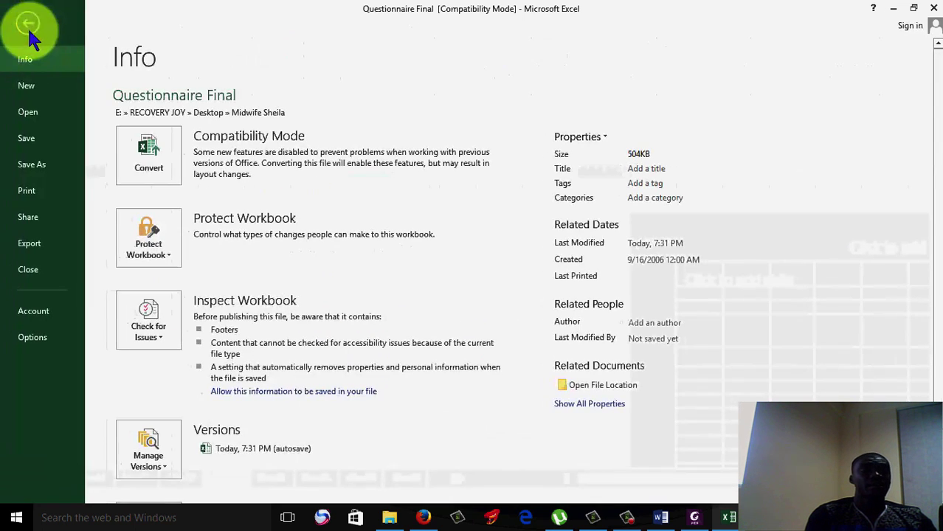
click(61, 194)
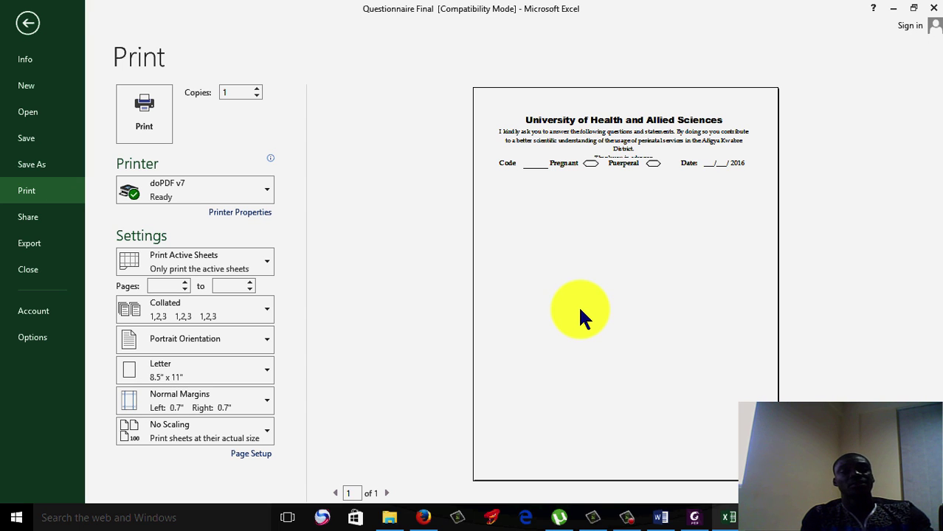
click(25, 20)
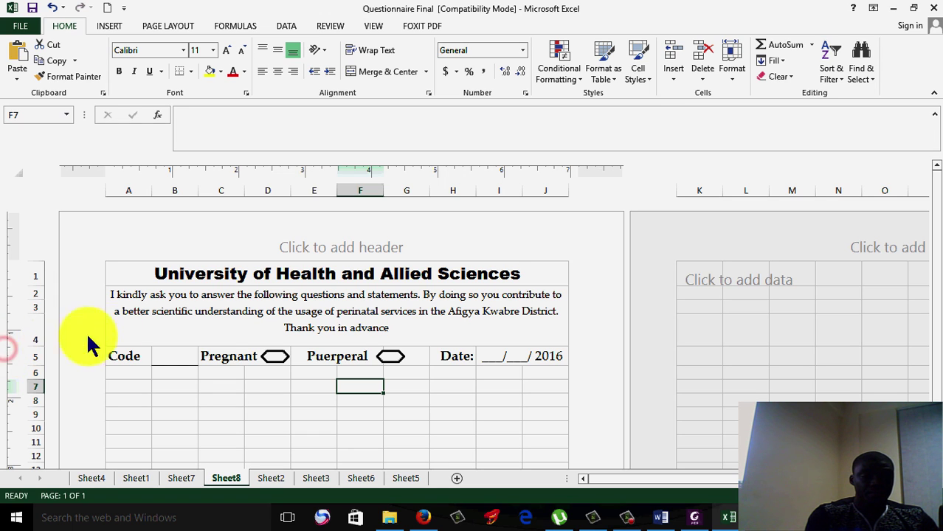
Make row 4 taller and increase the merged introductory paragraph's font size to 14.
click(152, 332)
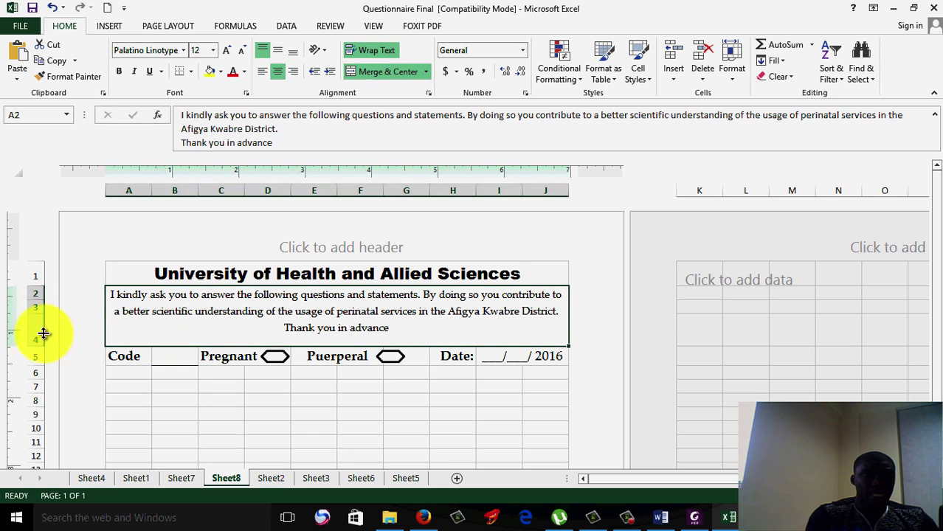
drag(35, 343, 38, 363)
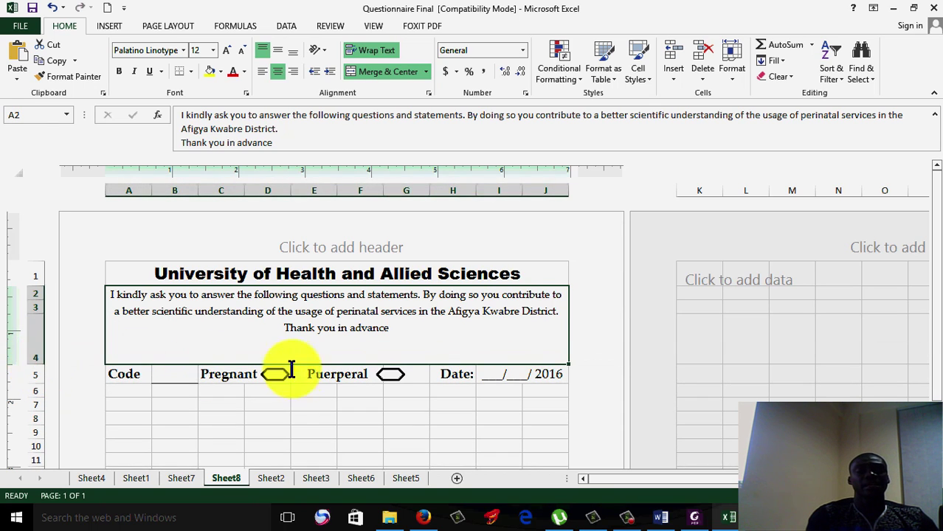
double_click(425, 325)
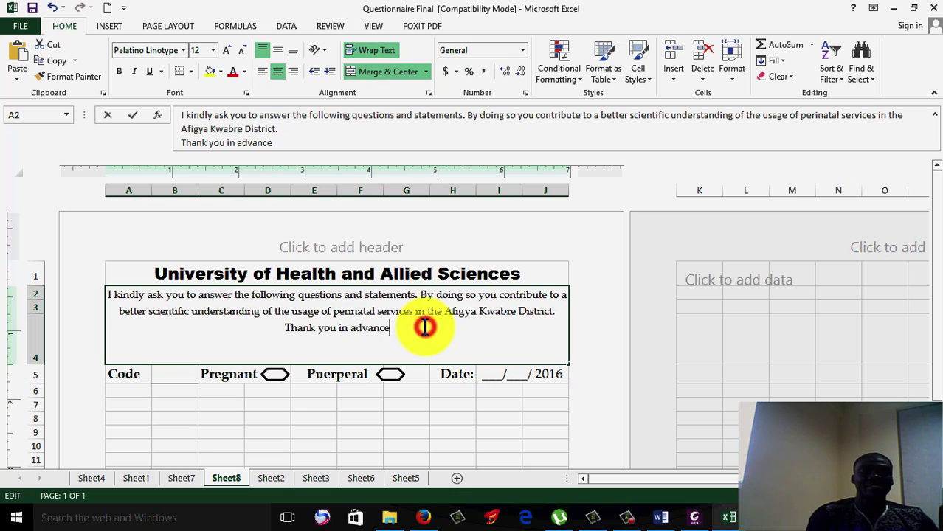
drag(400, 326, 112, 296)
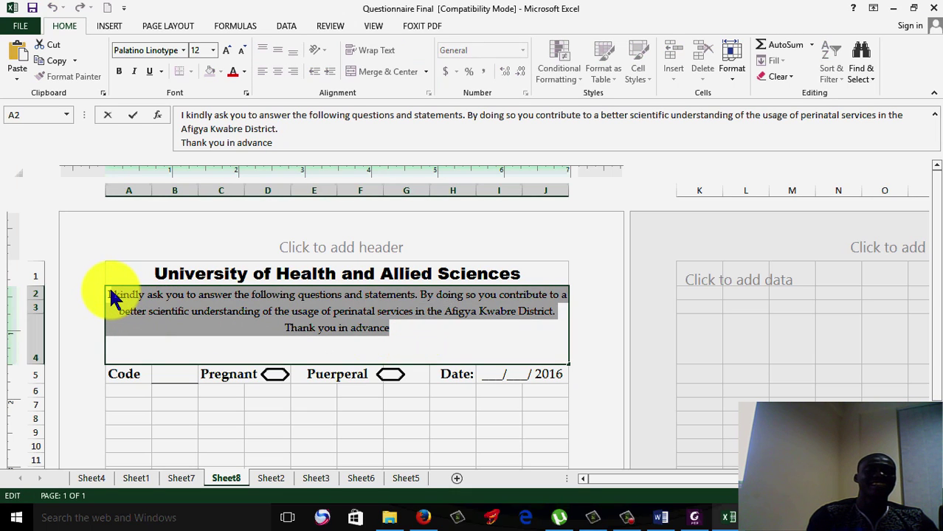
click(228, 53)
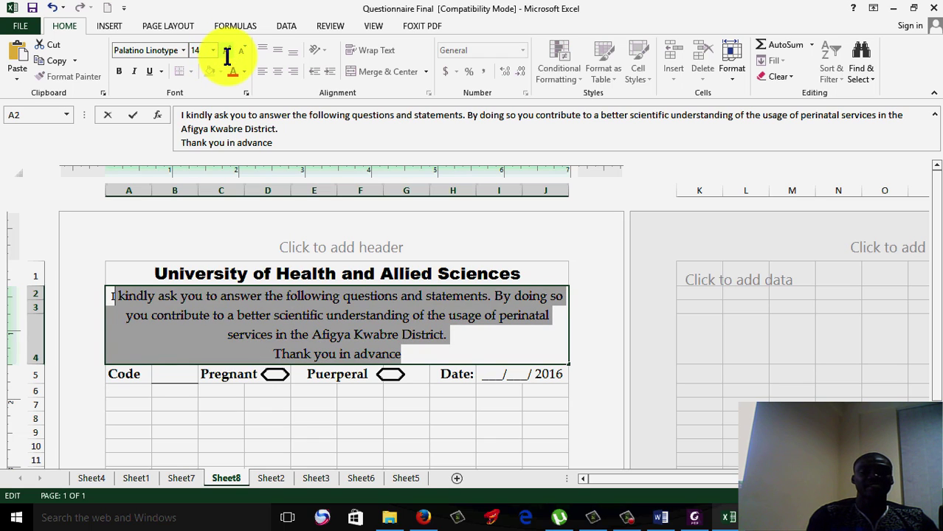
click(476, 345)
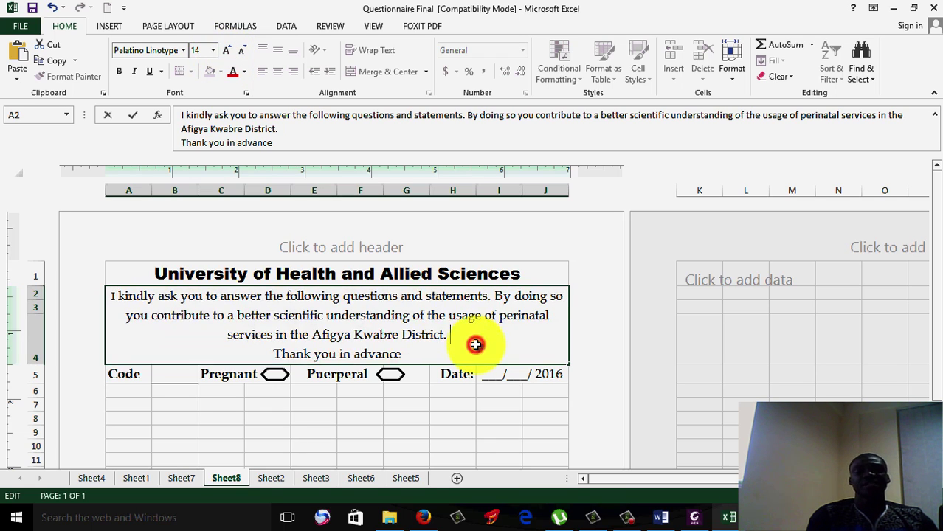
click(532, 417)
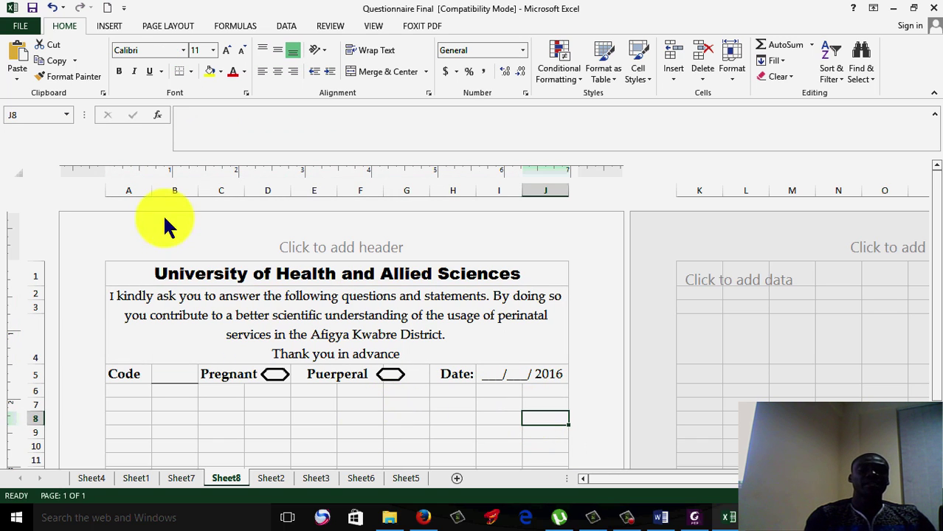
Check the enlarged introductory paragraph in the print preview and return to the sheet.
click(21, 28)
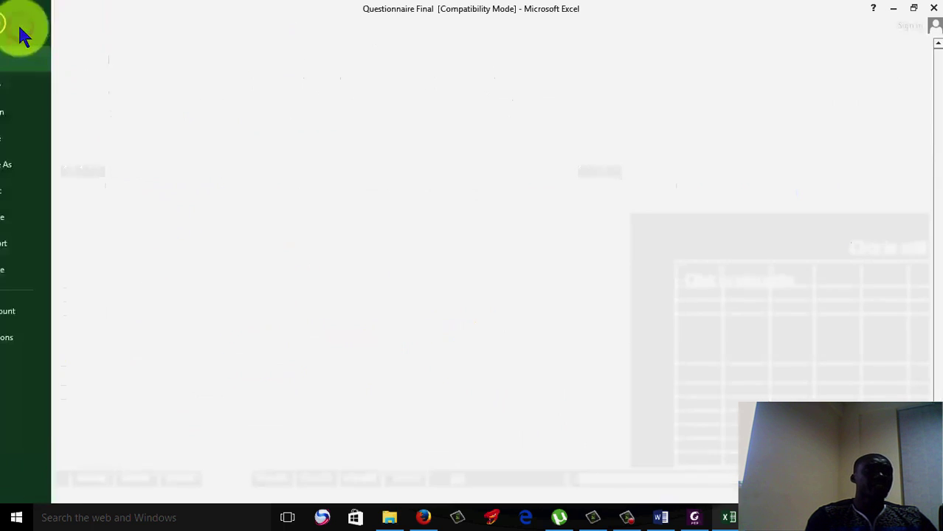
click(45, 194)
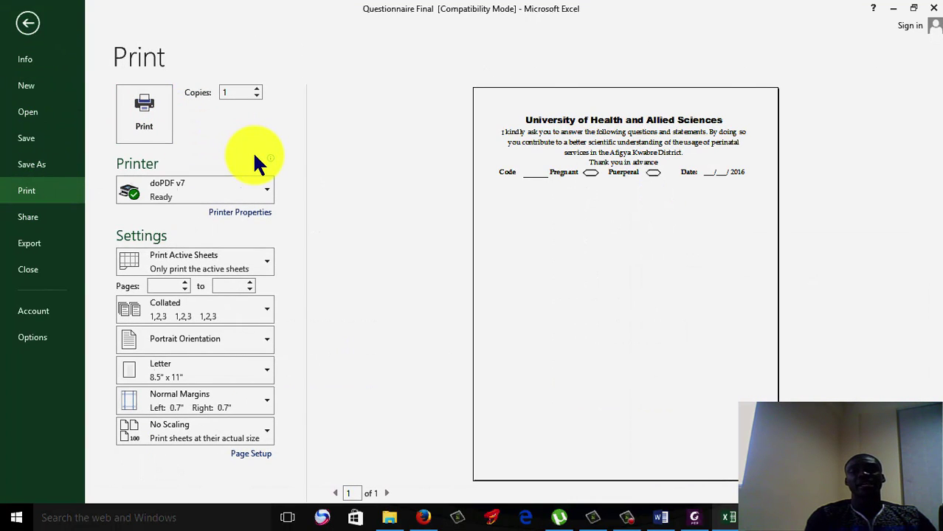
mouse_move(254, 155)
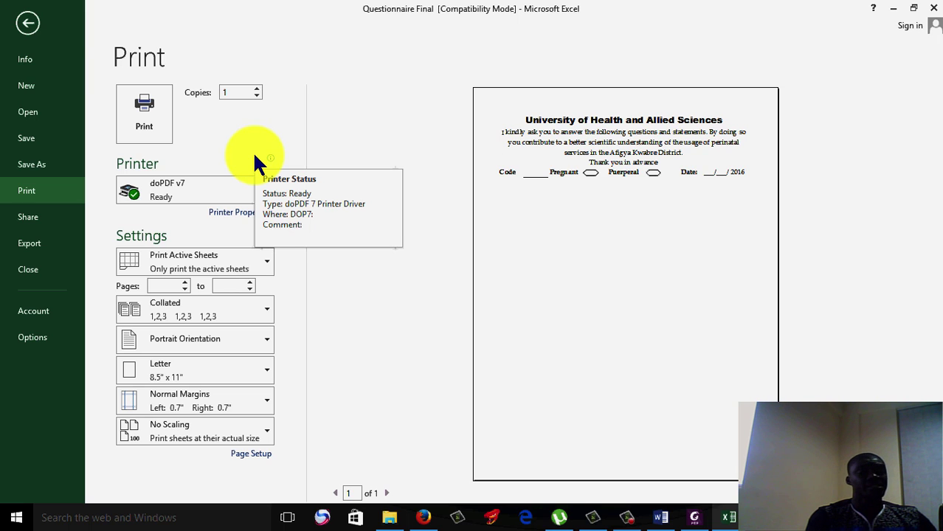
click(31, 23)
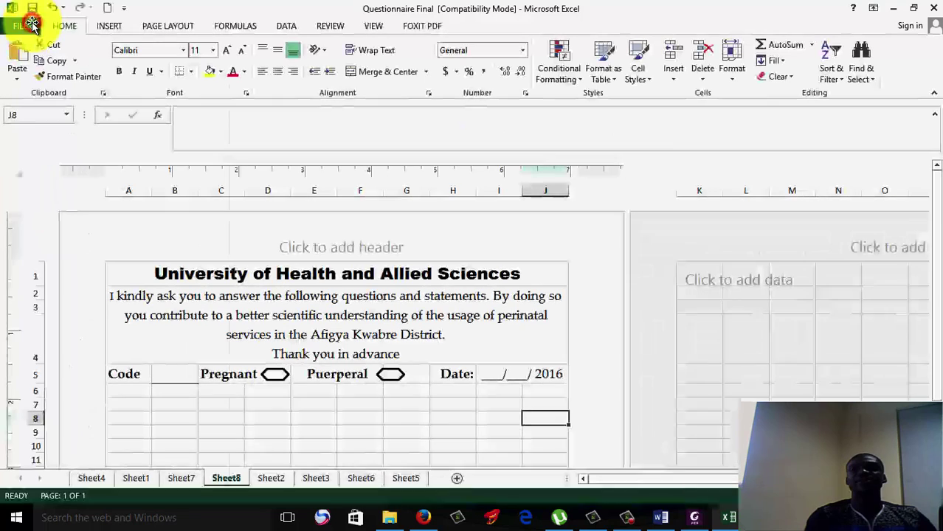
click(426, 431)
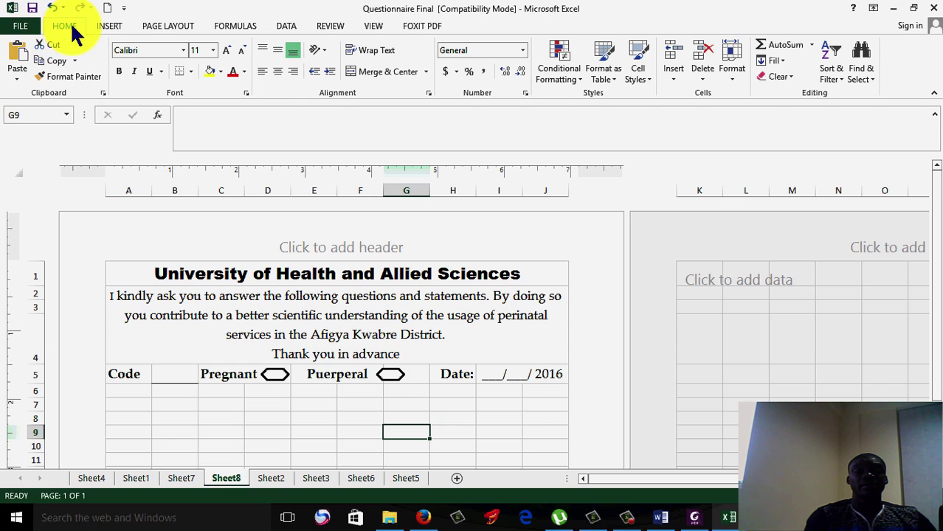
Add Print Preview and Print to the Quick Access Toolbar and use it to preview the sheet.
click(123, 9)
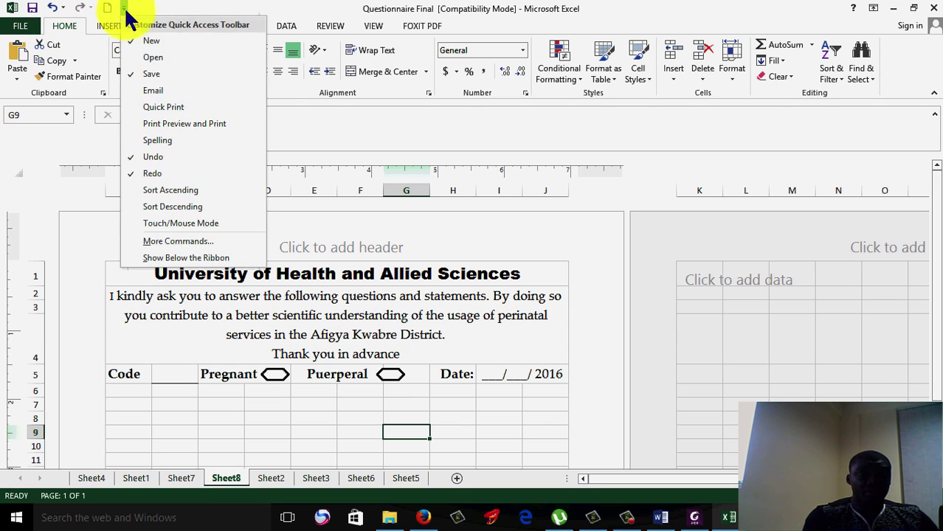
click(202, 123)
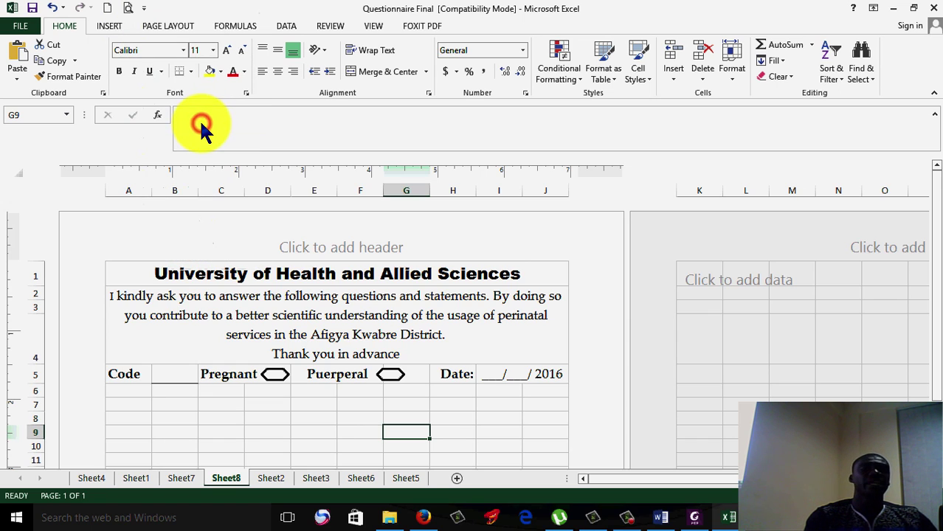
click(129, 12)
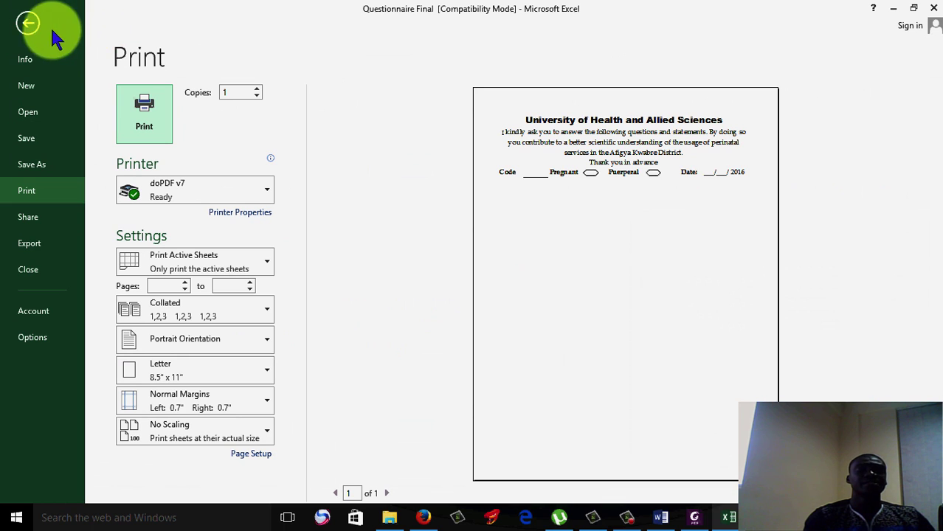
click(27, 22)
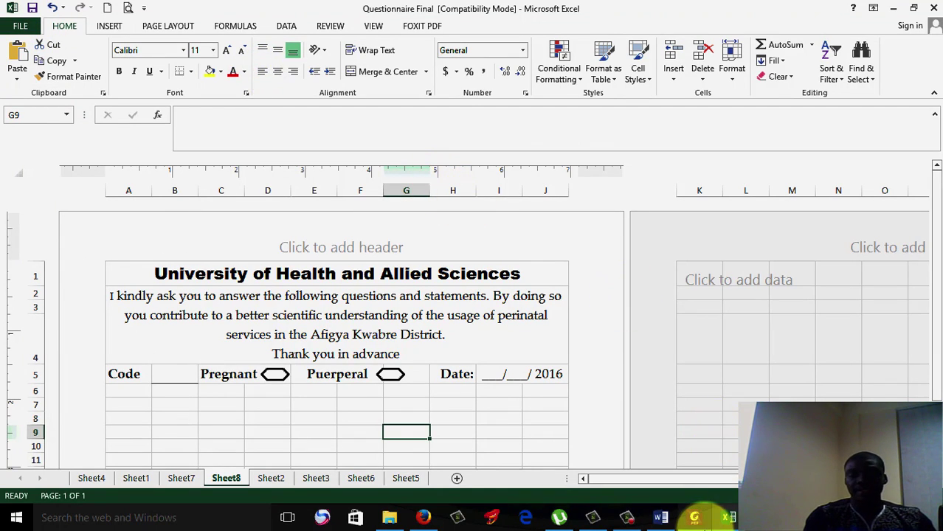
Look at the source questionnaire in Foxit PhantomPDF, switch back to Excel and view the sheet's print preview once more.
click(694, 517)
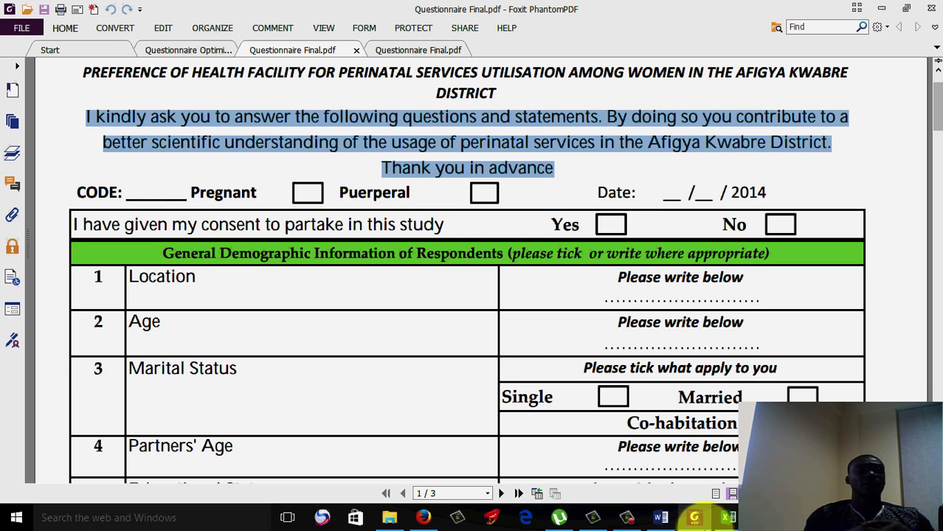
click(695, 516)
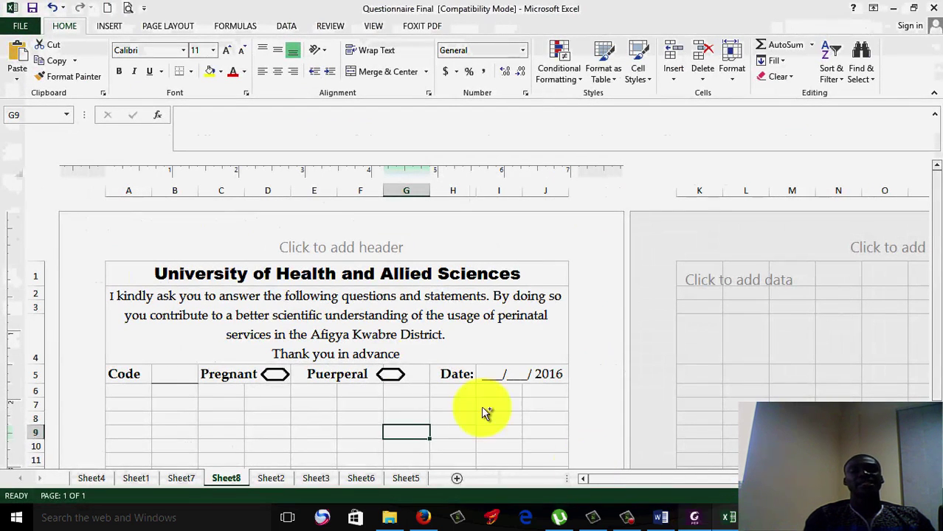
click(415, 371)
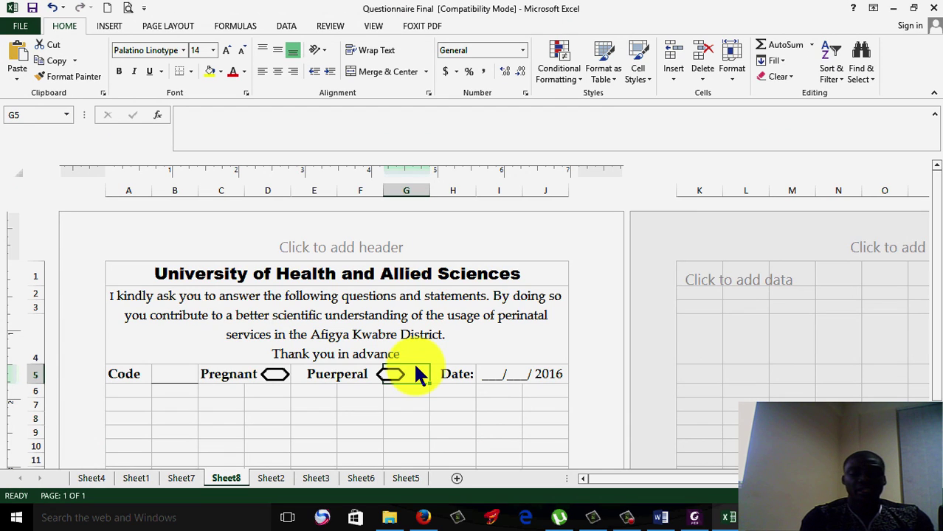
key(ctrl+p)
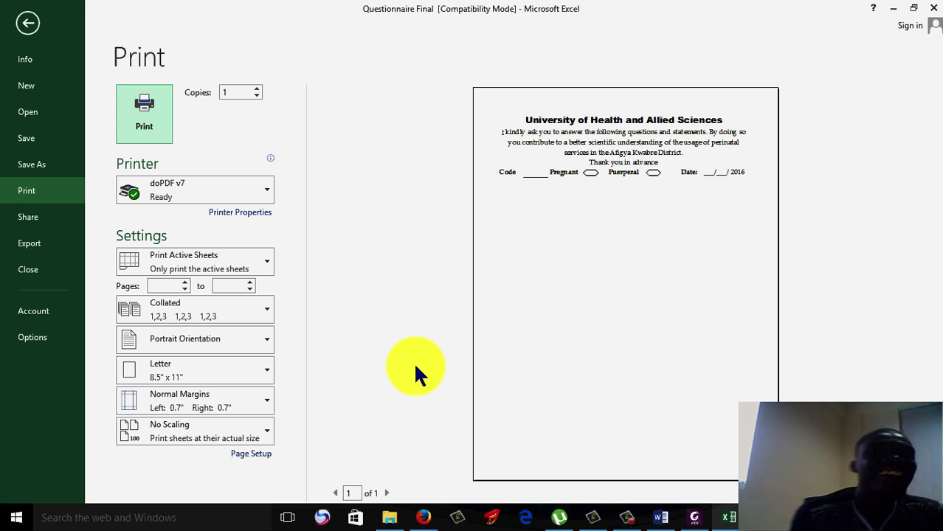
click(31, 27)
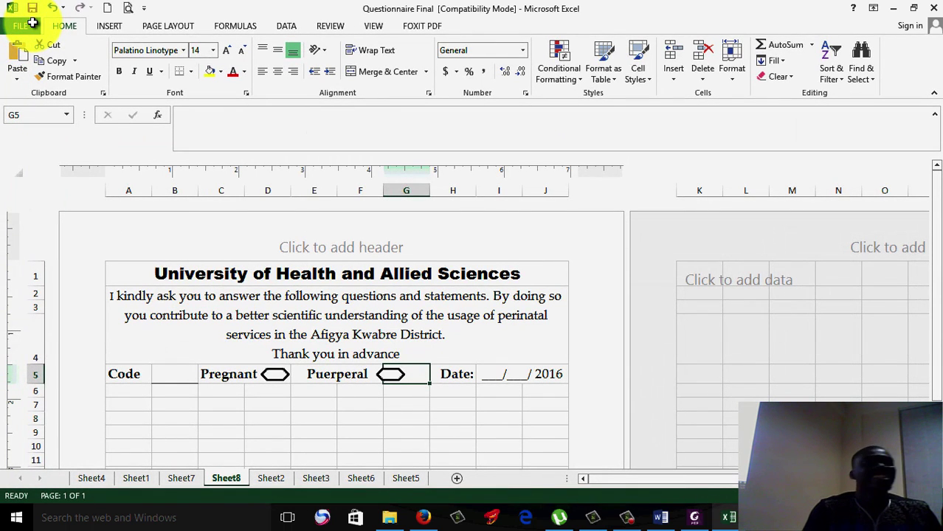
click(537, 445)
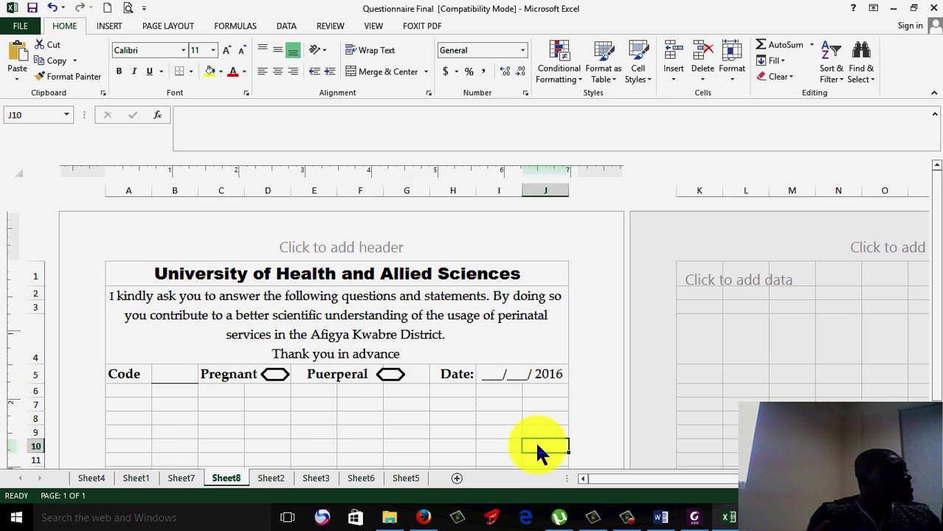
Switch to Foxit PhantomPDF and copy the words "have given my consent to partake in this study" from the questionnaire.
click(706, 521)
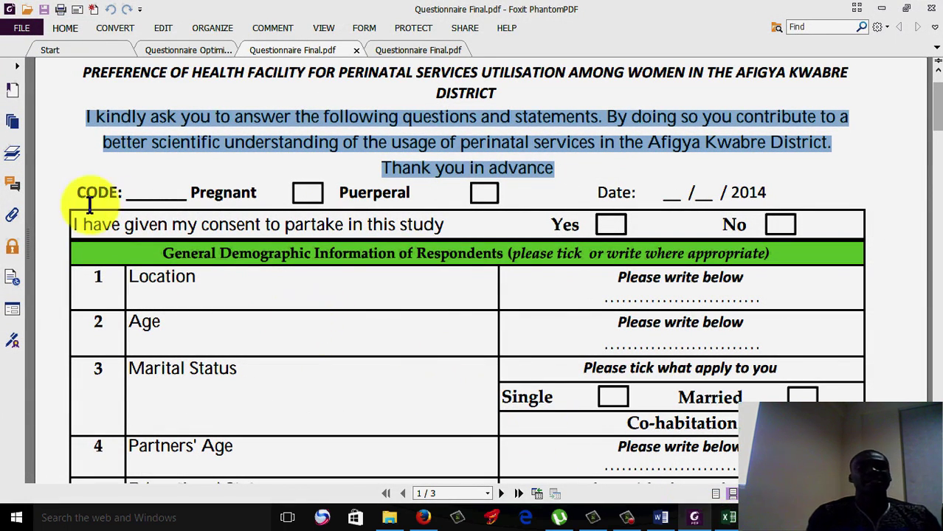
drag(76, 223, 453, 221)
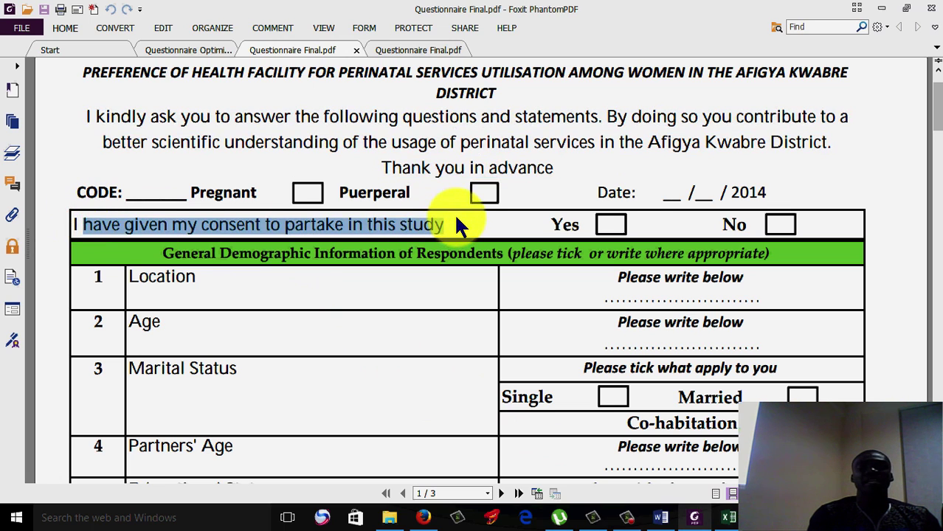
right_click(416, 226)
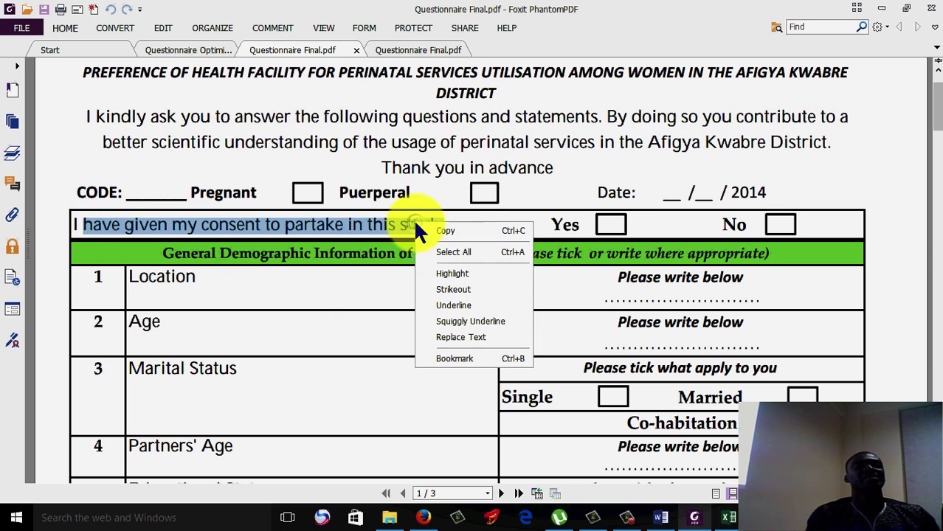
click(445, 231)
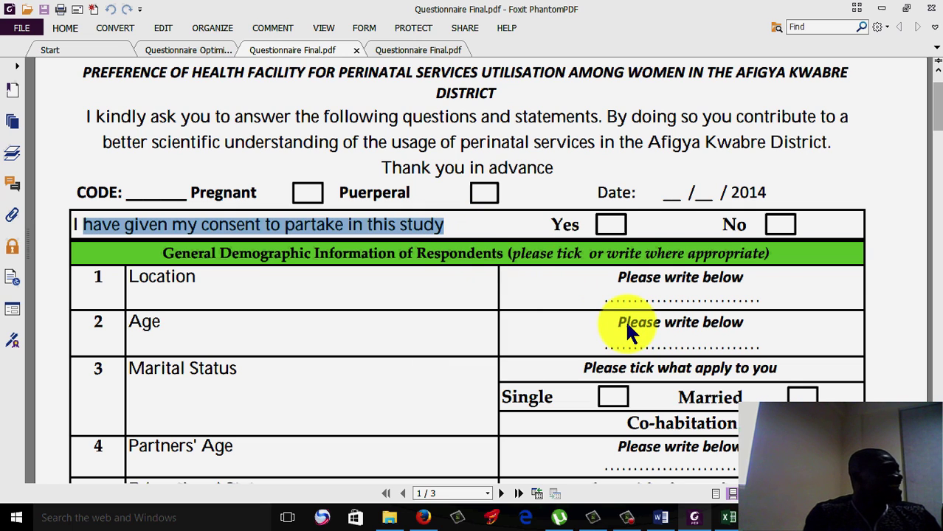
Switch to Excel, paste the copied consent statement into cell A6 and compare it with the wording in the PDF.
click(727, 519)
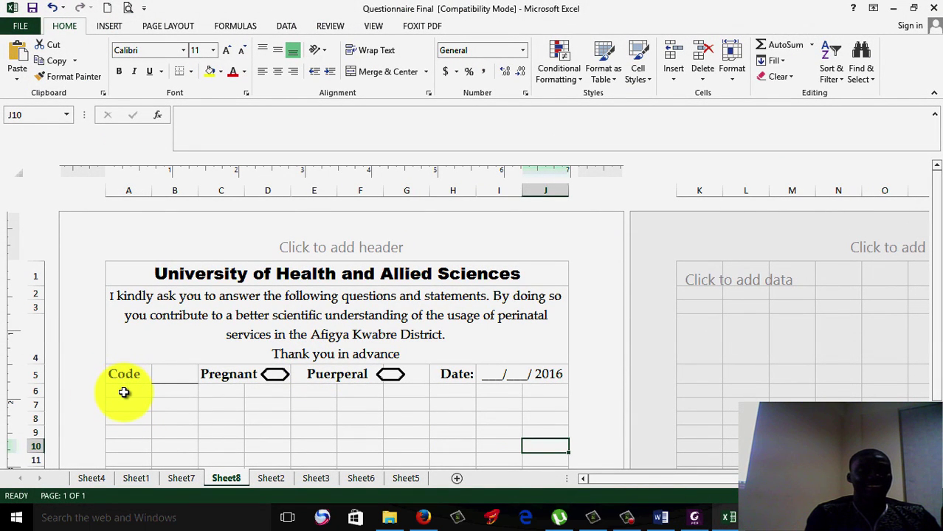
click(124, 391)
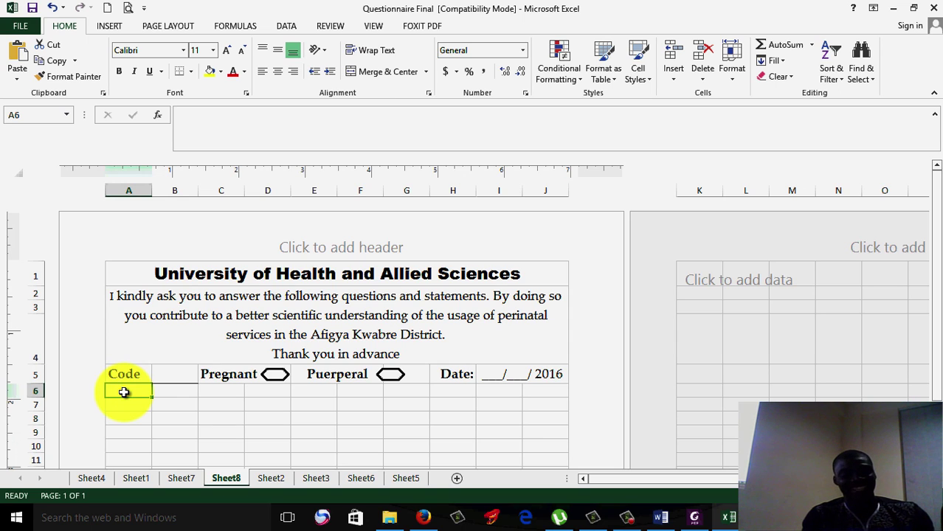
key(ctrl+v)
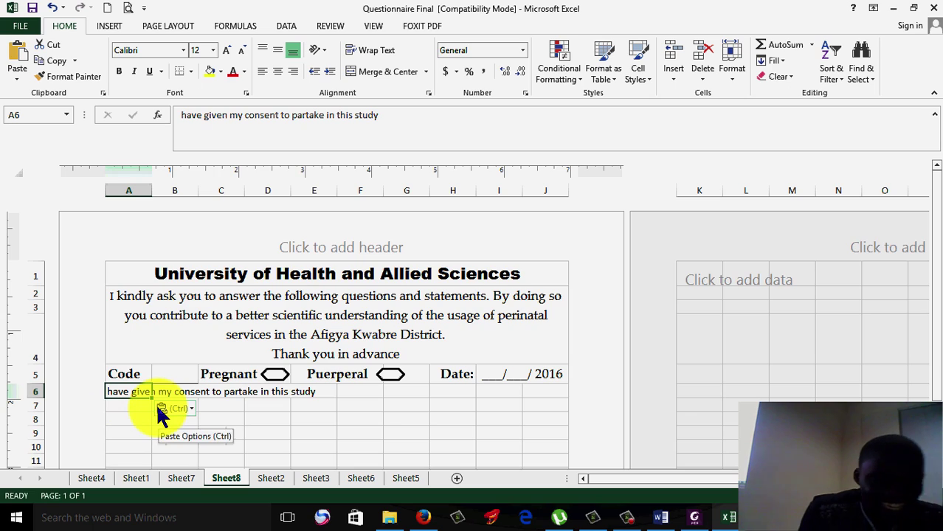
click(697, 516)
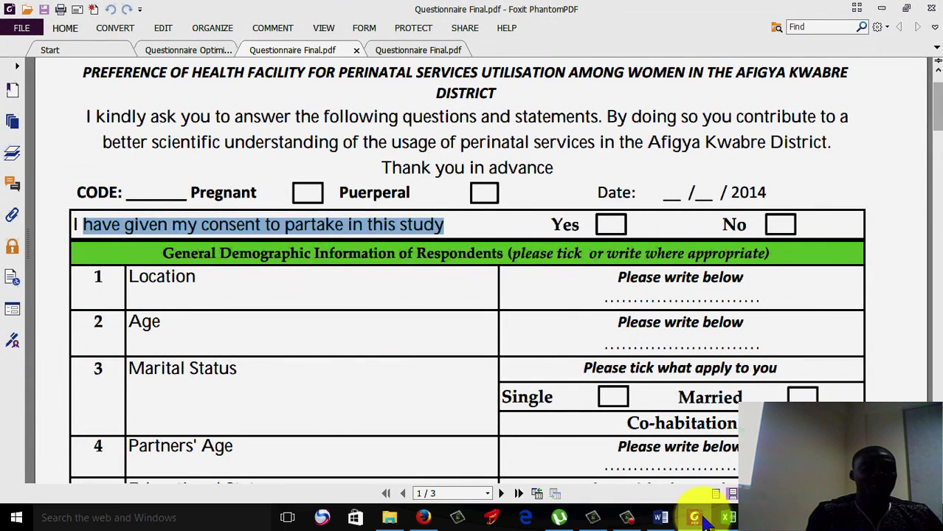
click(726, 517)
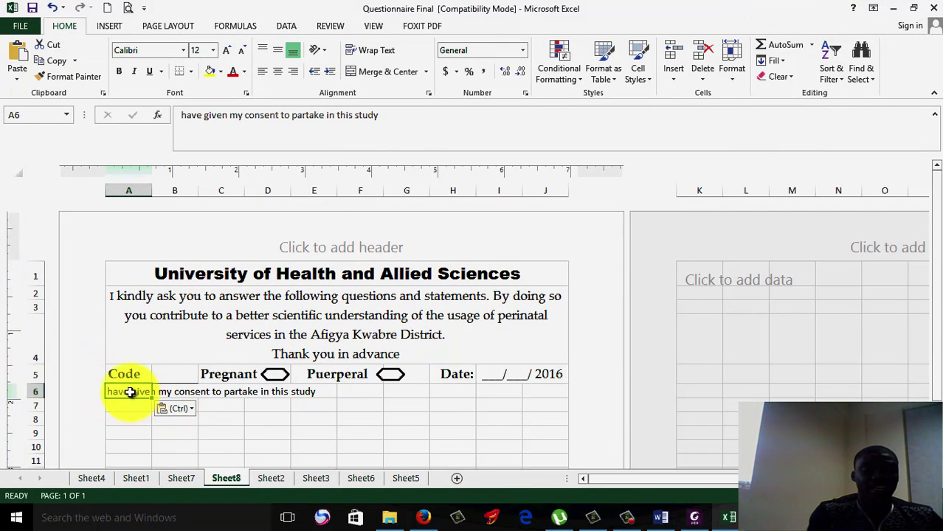
Merge cells A6 to F6 and format the consent statement as left-aligned text at font size 16.
drag(128, 392, 357, 398)
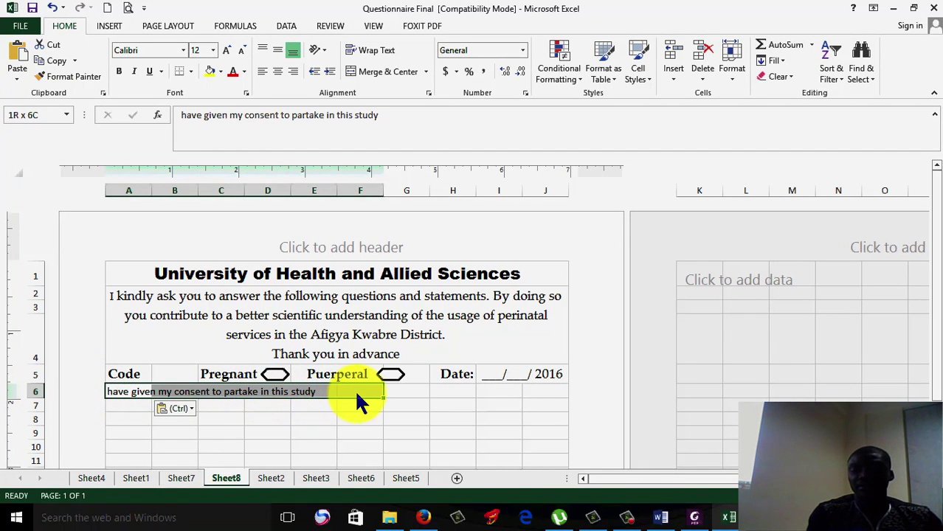
click(367, 72)
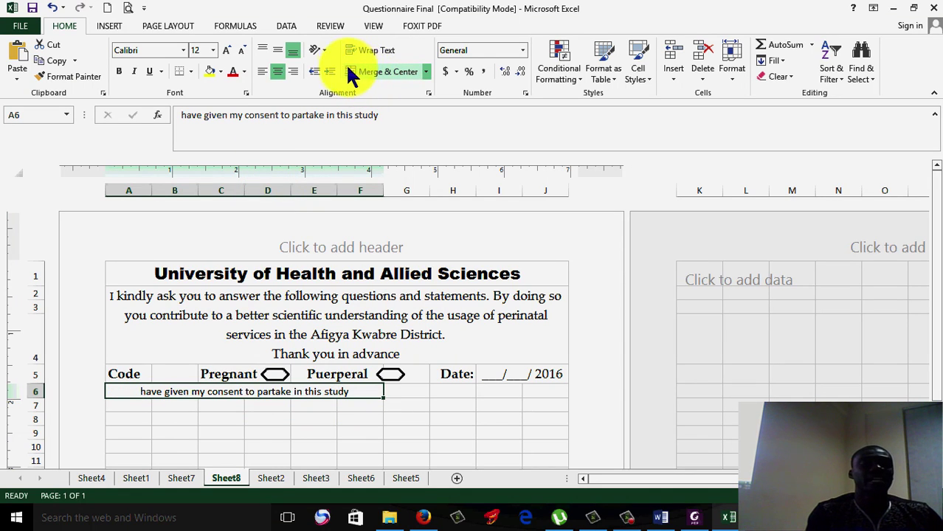
click(265, 71)
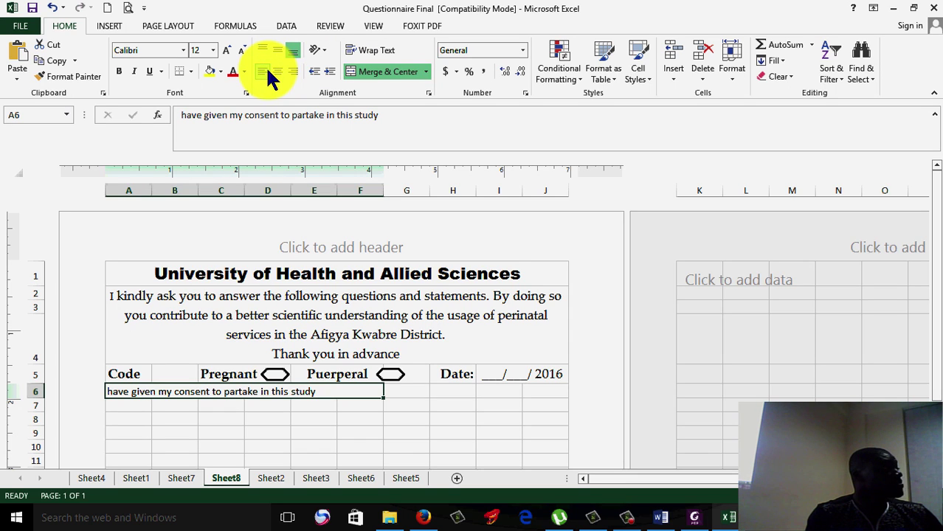
click(229, 50)
click(230, 50)
click(229, 50)
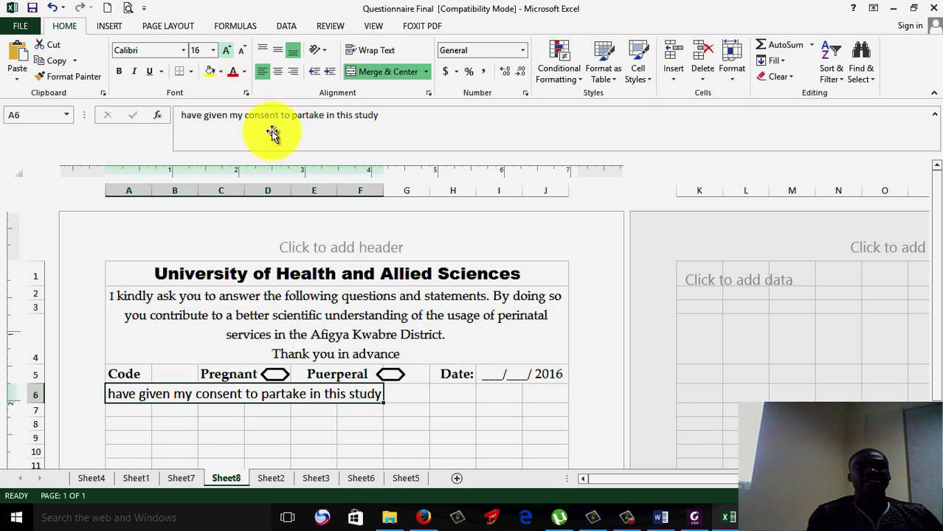
click(449, 415)
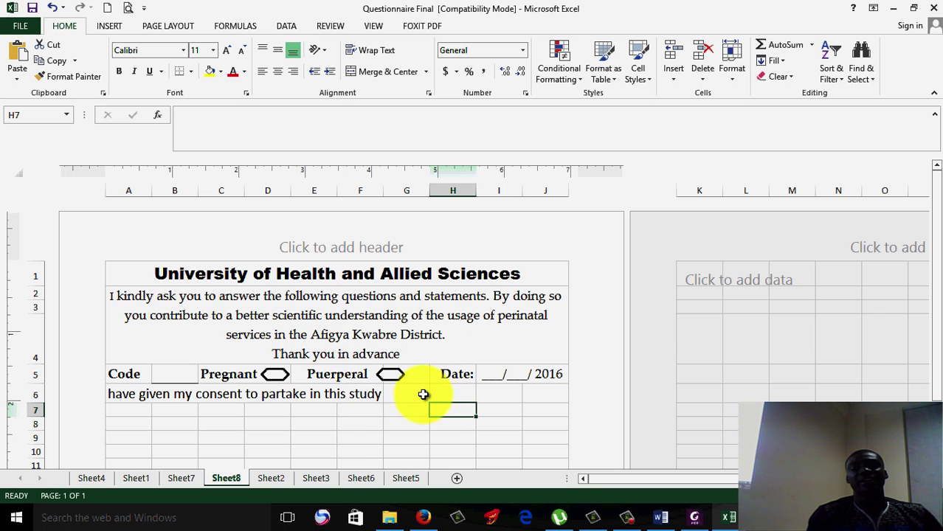
Enter the answer options Yes in cell G6 and No in cell I6 beside the consent statement.
click(422, 395)
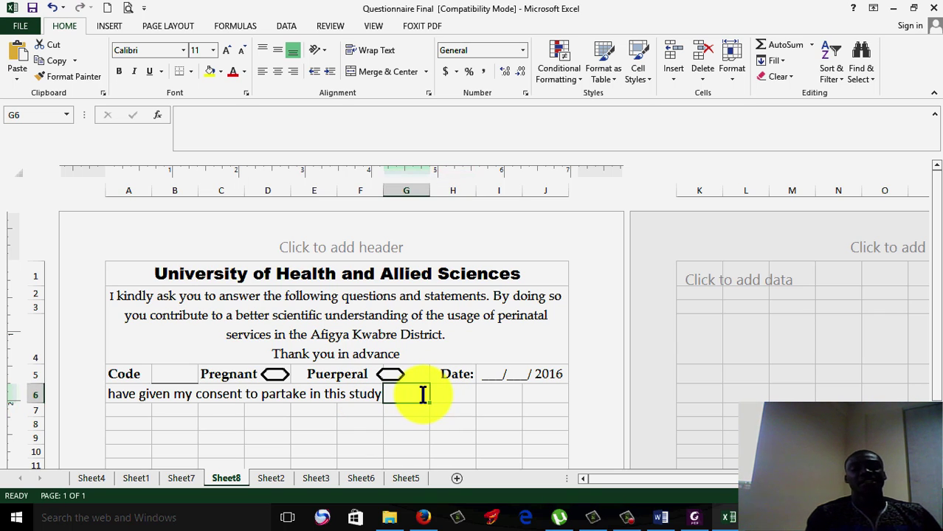
text(Y)
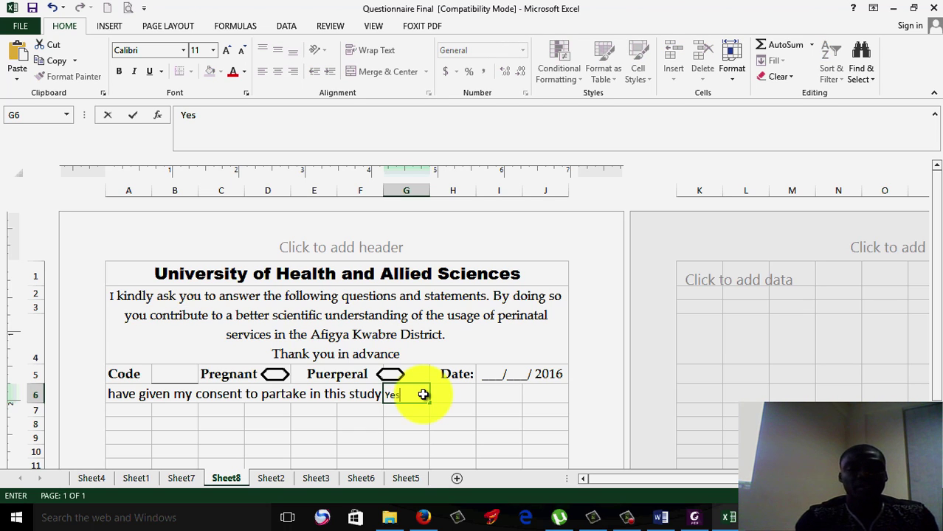
text(es)
click(501, 394)
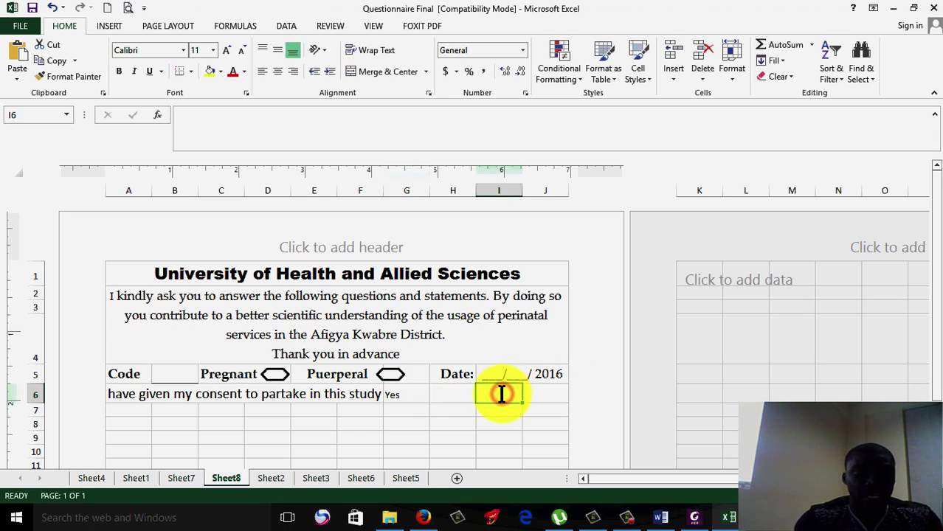
text(No)
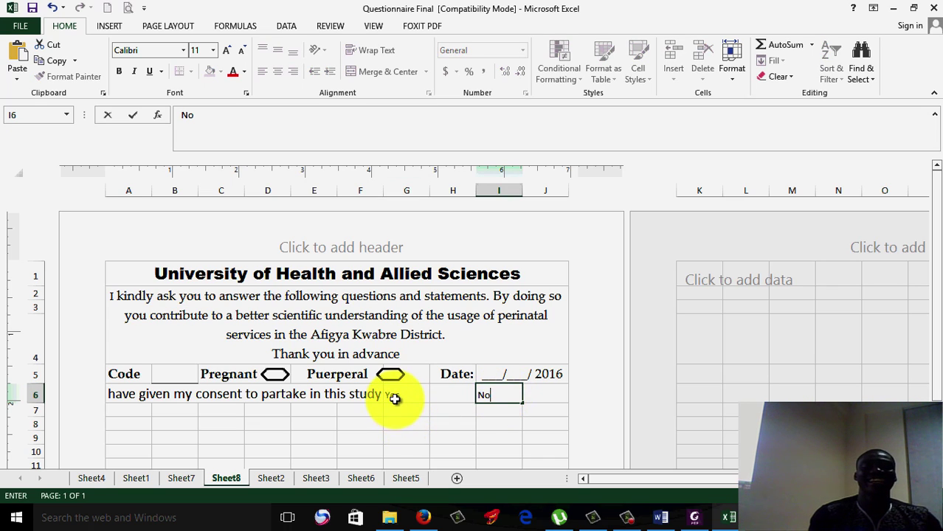
Set the font size of the consent statement and of the answer cells G6 to J6 to 14.
click(369, 396)
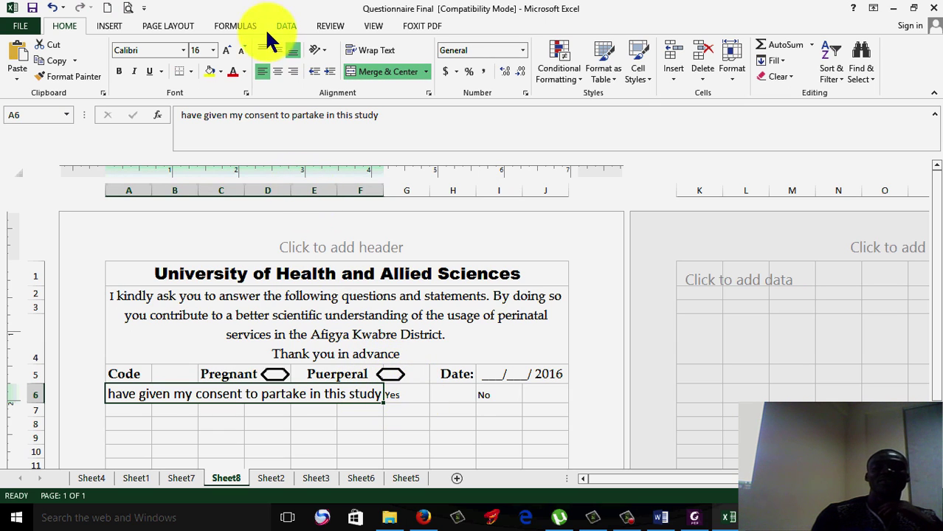
click(241, 49)
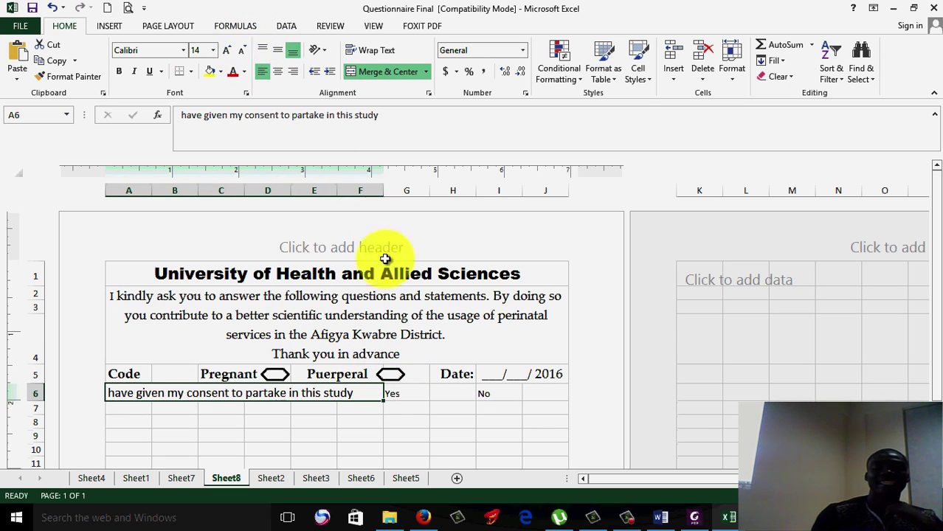
click(406, 398)
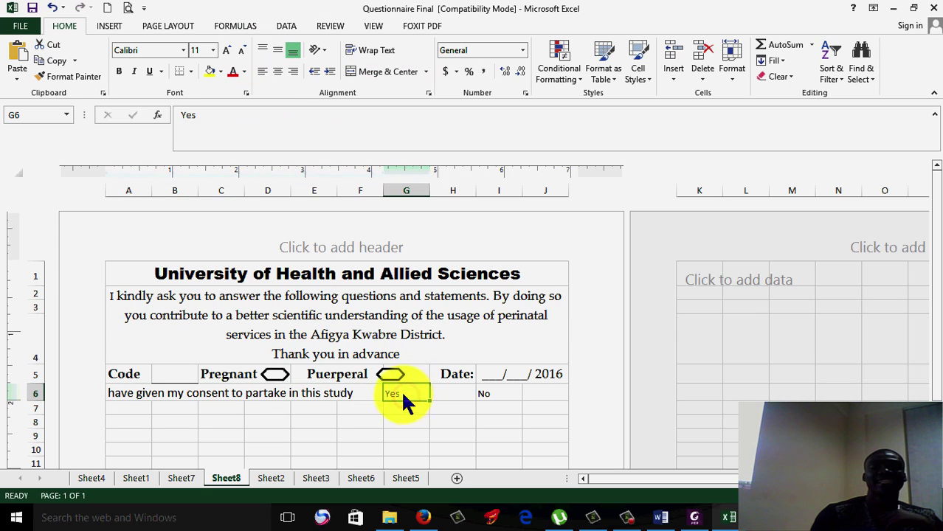
click(227, 50)
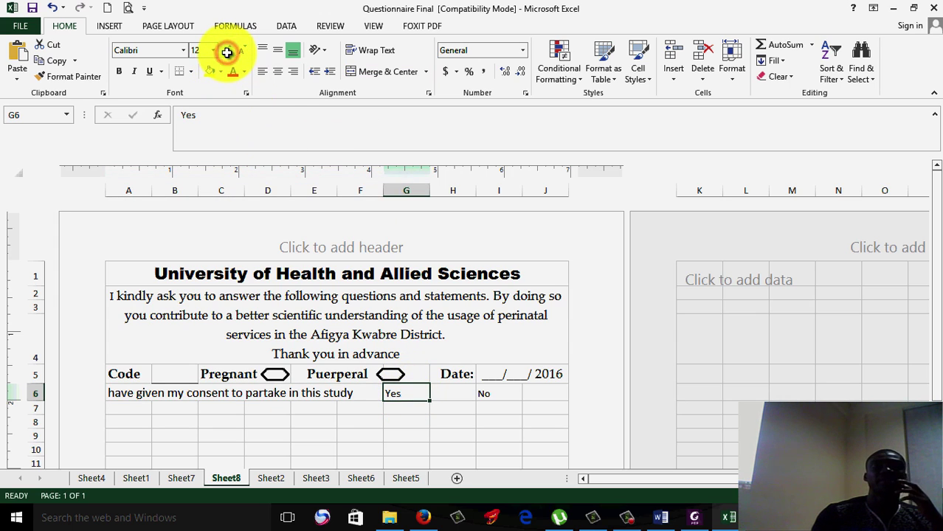
click(226, 51)
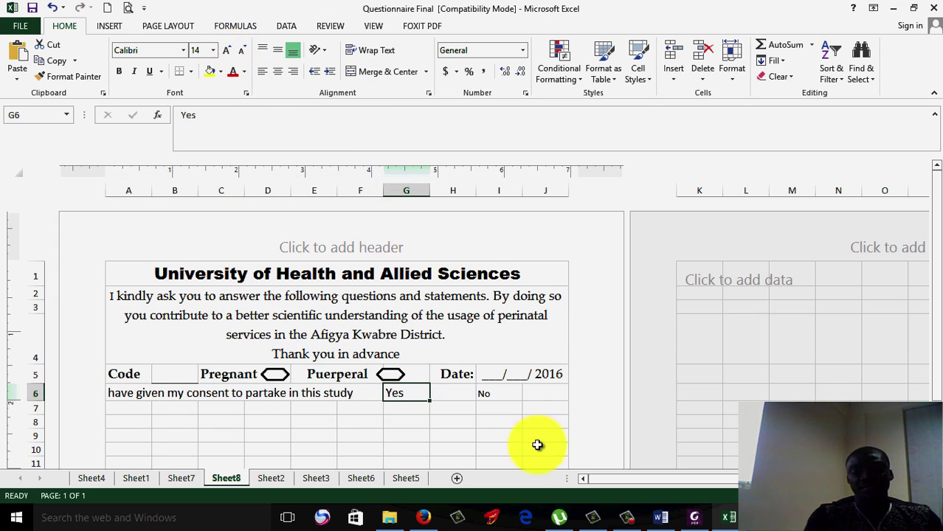
drag(543, 395, 394, 392)
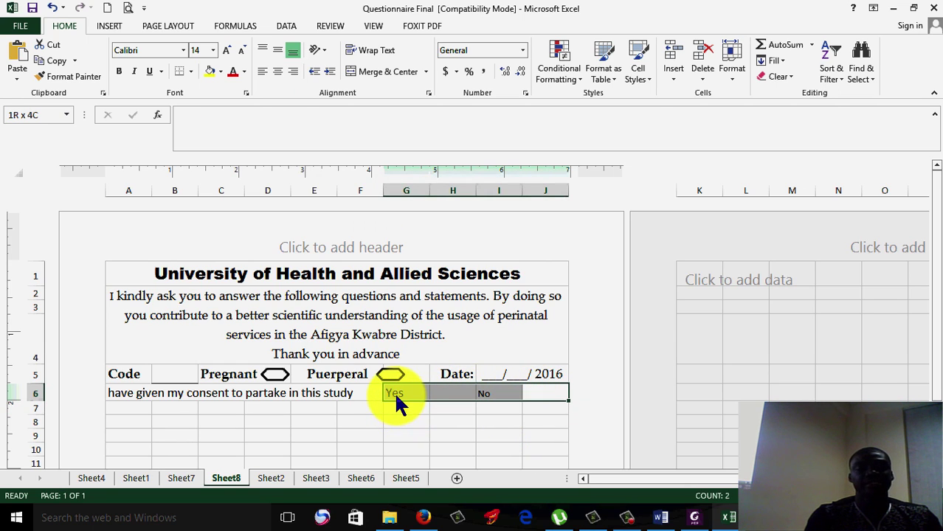
click(213, 50)
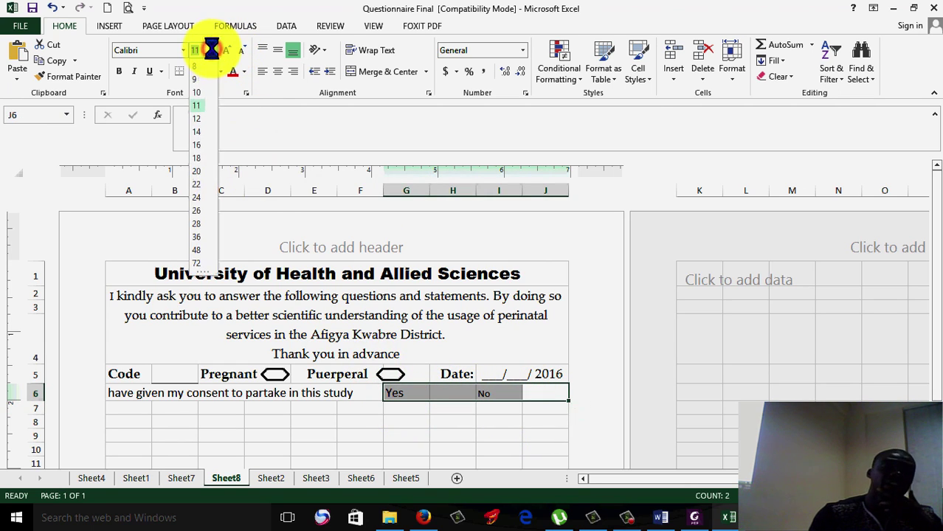
click(198, 133)
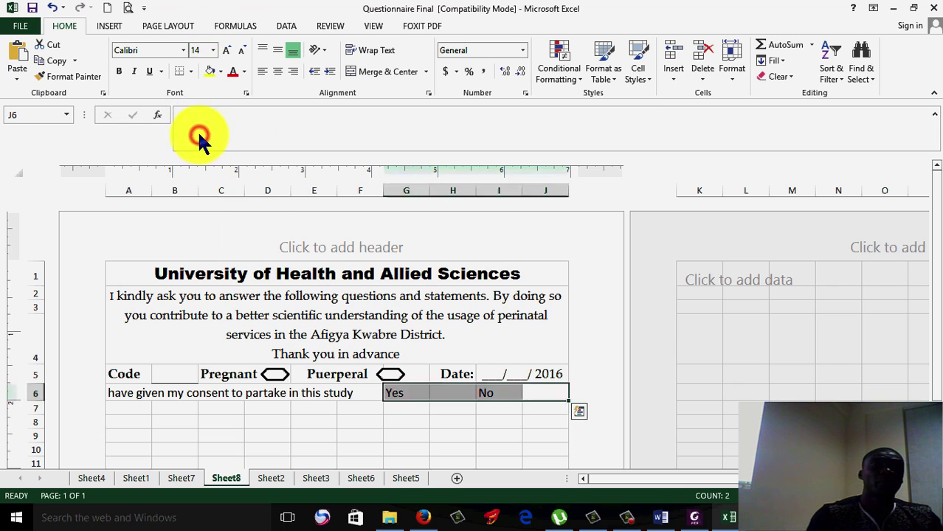
Change the font of the Yes and No answer cells G6 to J6 to Palatino Linotype.
click(183, 50)
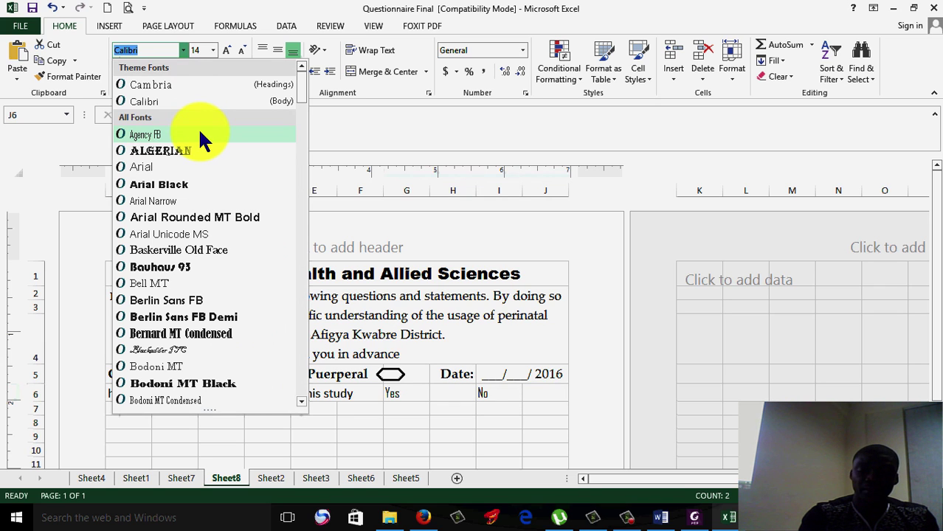
text(Palace Script MT)
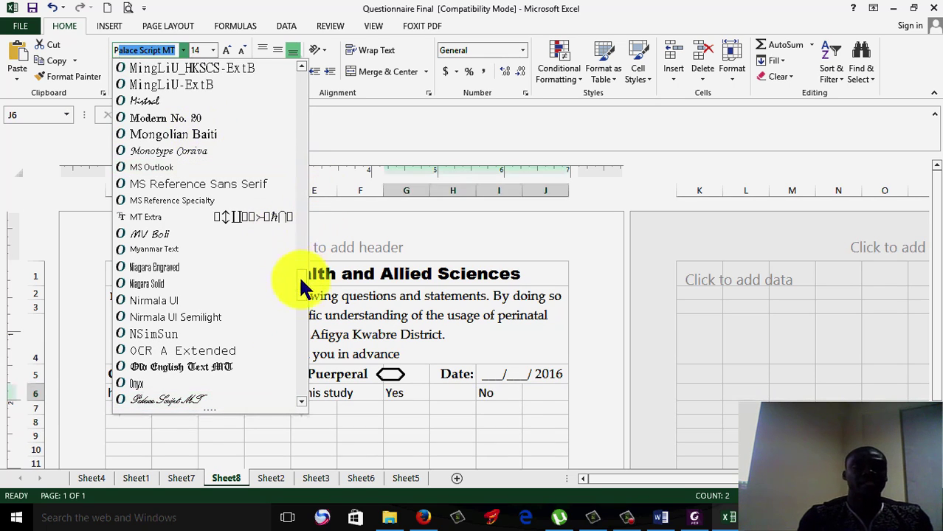
scroll(303, 295, down, 5)
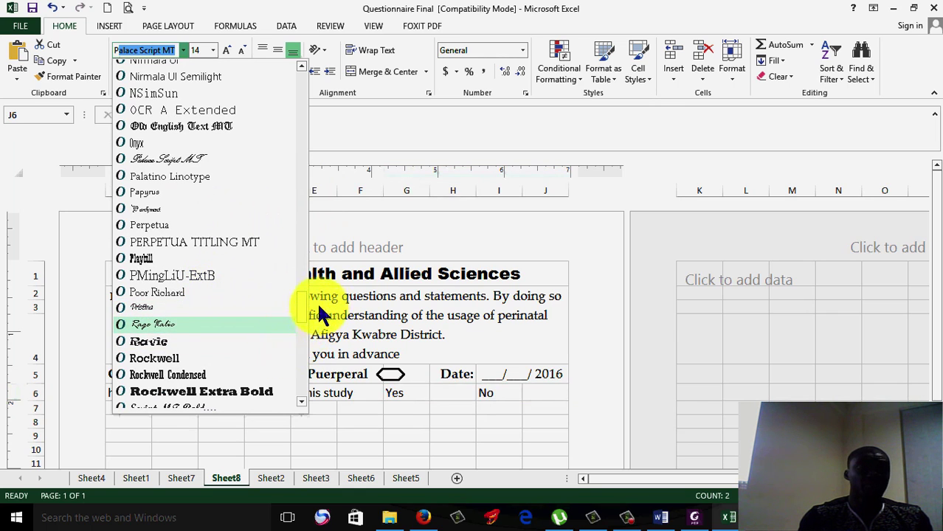
click(208, 176)
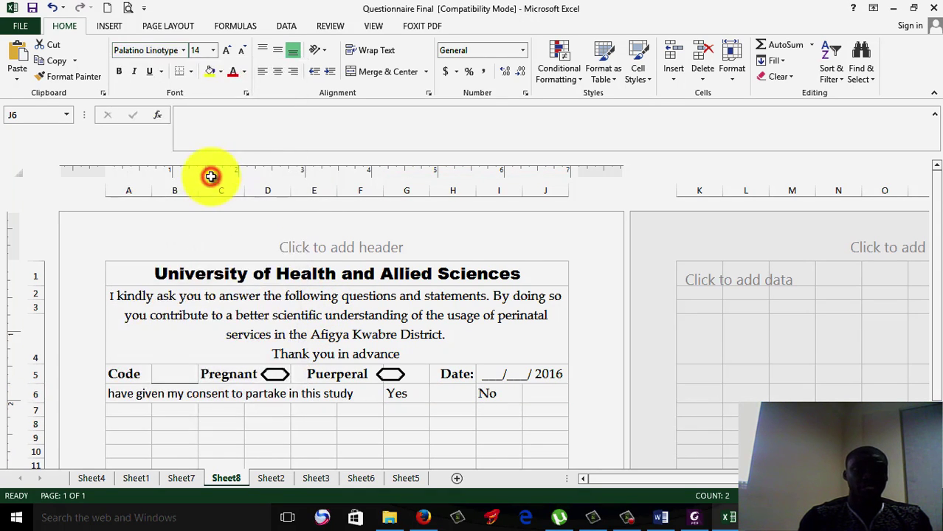
click(323, 421)
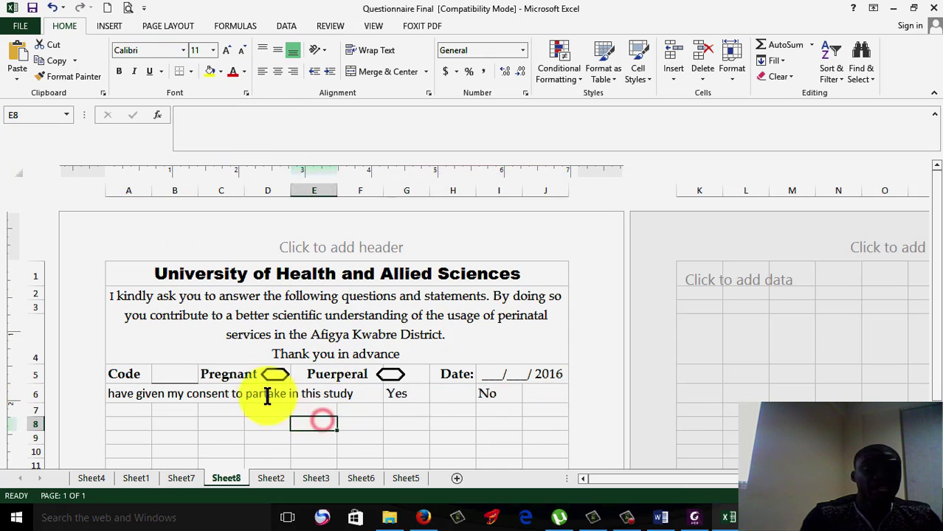
Change the font of the consent statement in the merged cell A6 to Palatino Linotype.
click(200, 395)
click(183, 50)
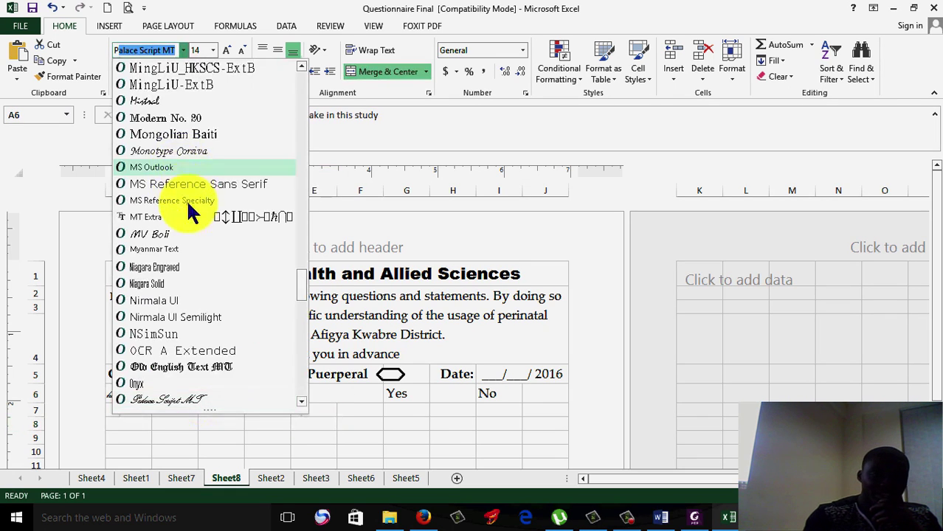
click(302, 403)
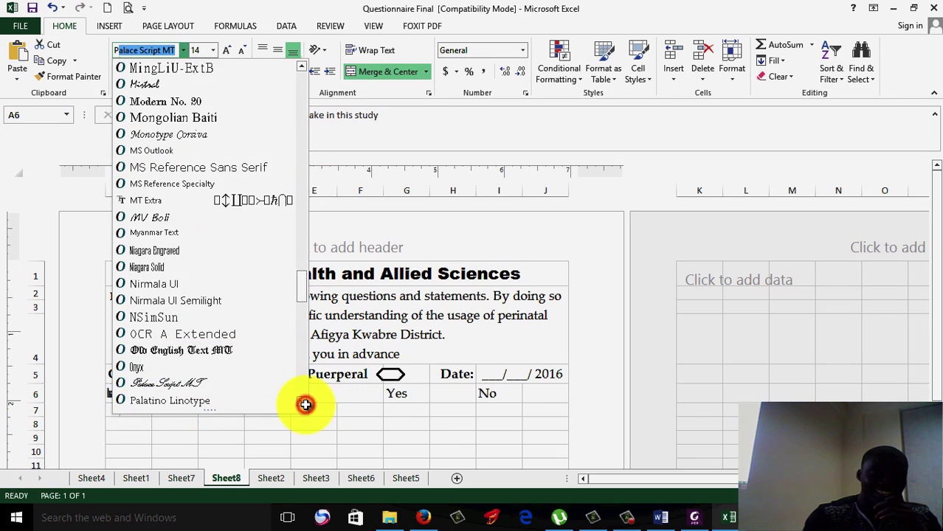
click(256, 395)
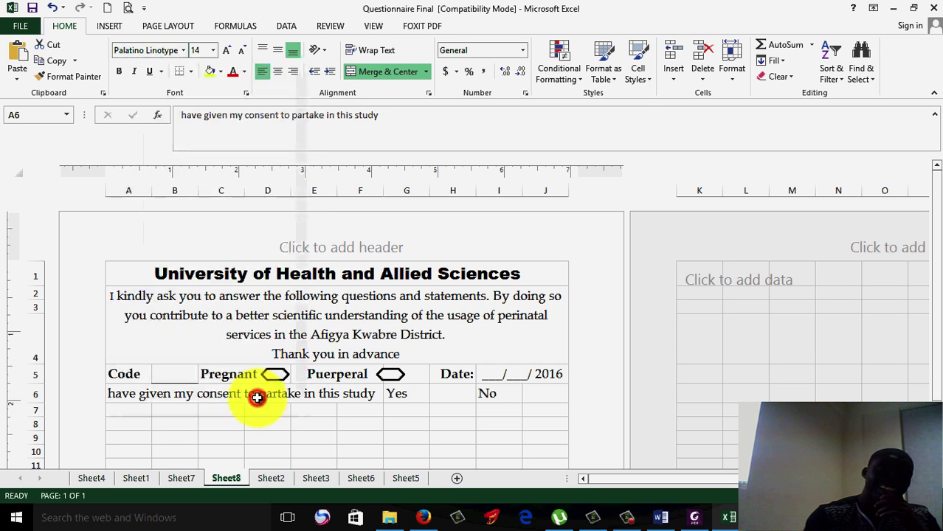
click(465, 423)
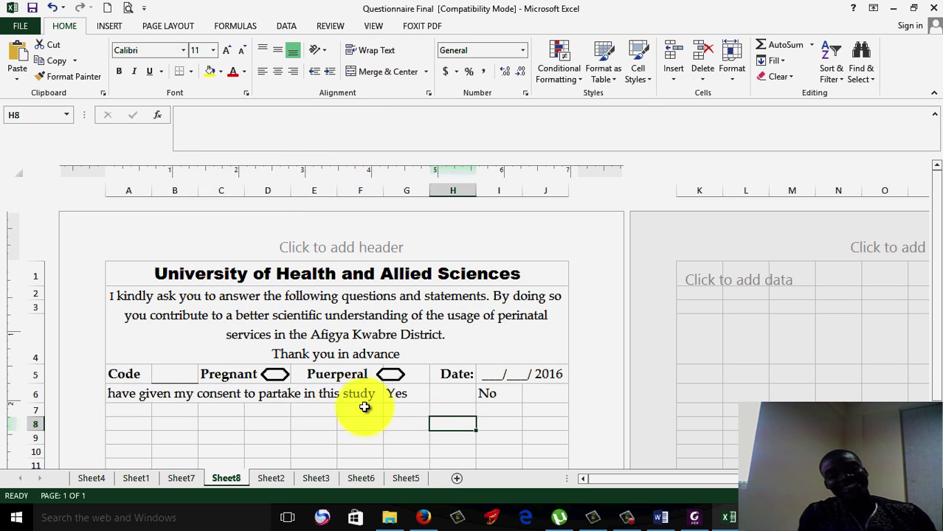
Right-align Yes in cell G6 and centre No in cell I6.
click(396, 396)
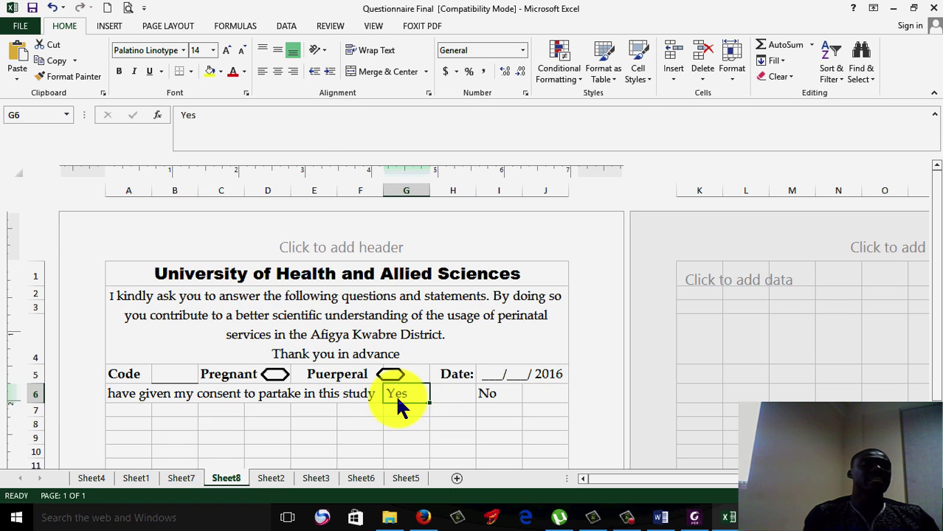
click(294, 70)
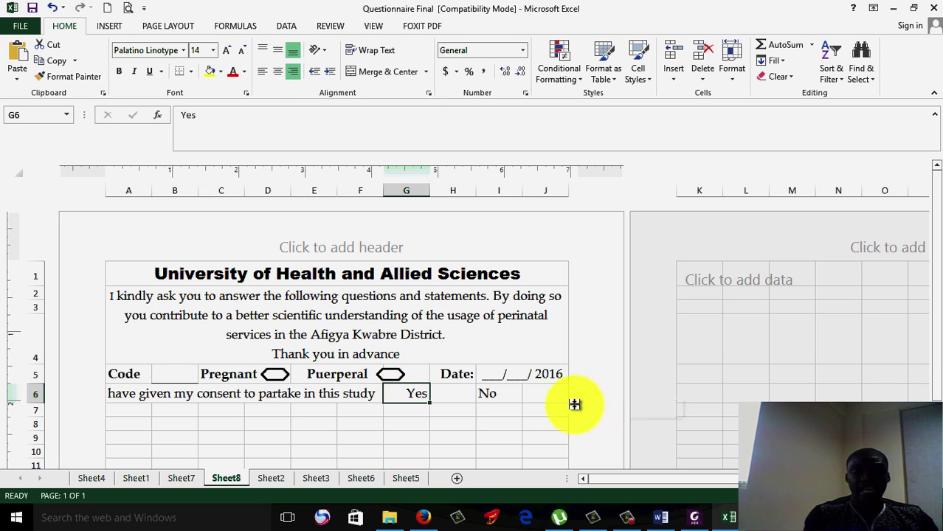
click(510, 398)
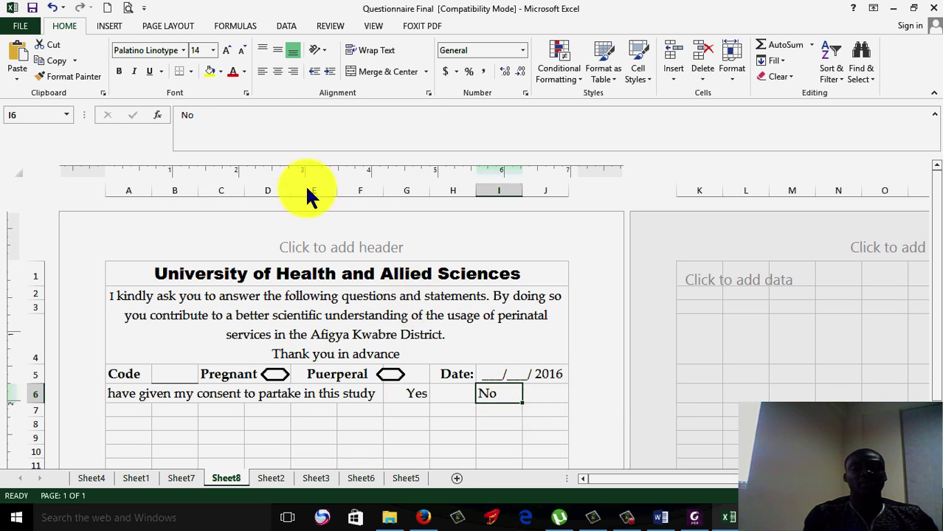
click(278, 74)
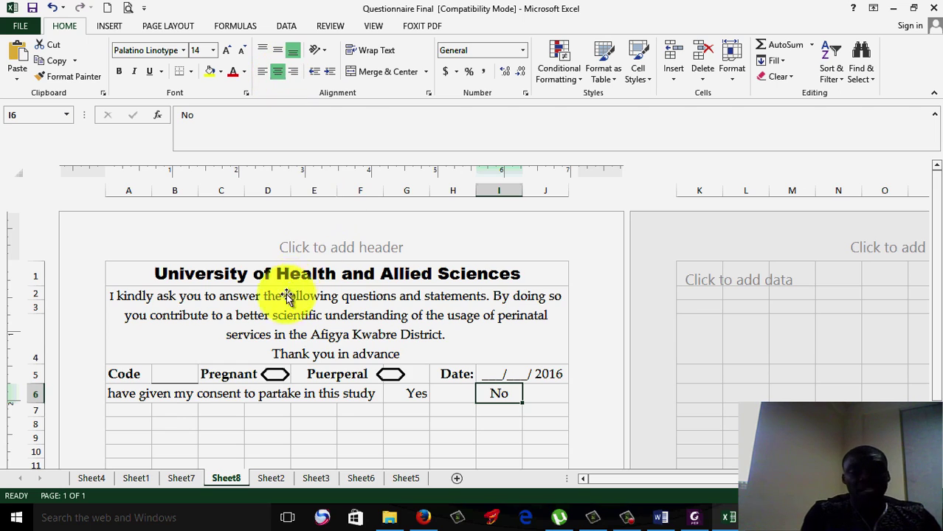
Try copying the hexagon beside Pregnant into cell H6 next to Yes, and undo the copy.
click(271, 375)
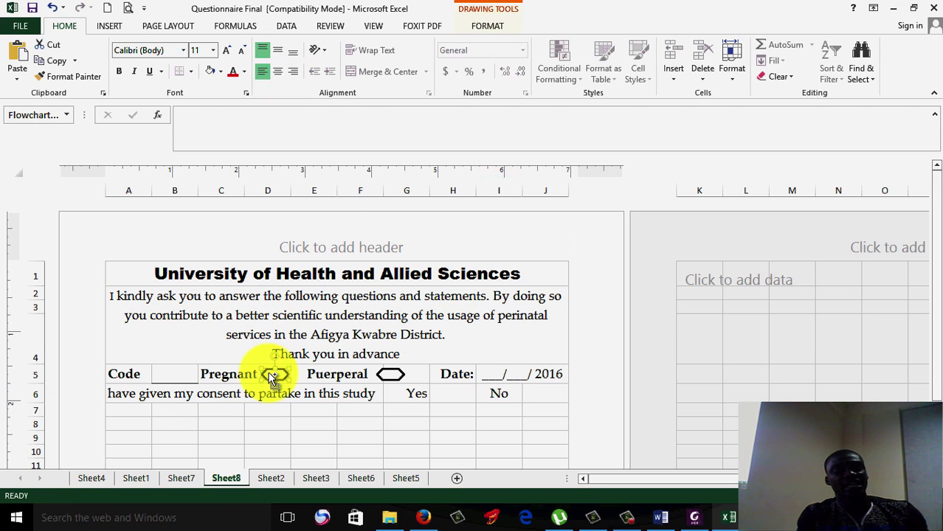
drag(269, 375, 455, 399)
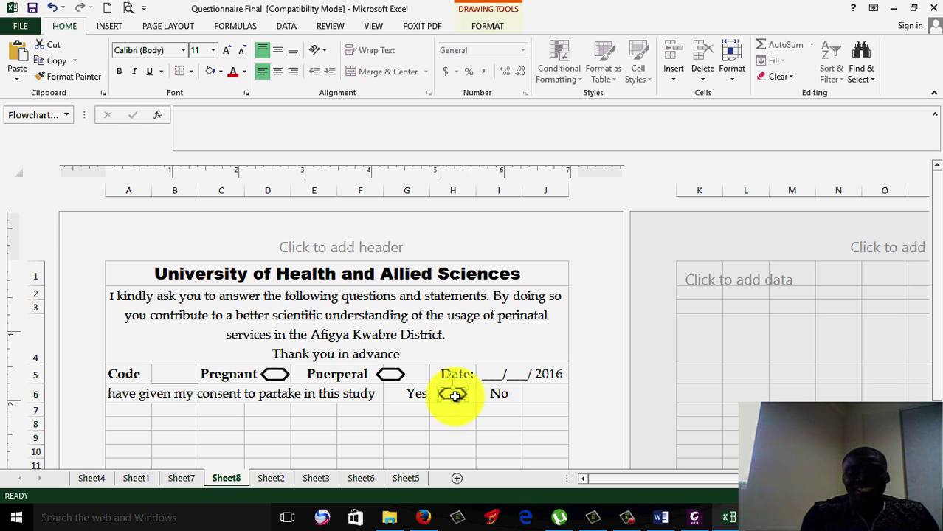
drag(456, 398, 459, 401)
key(ctrl+z)
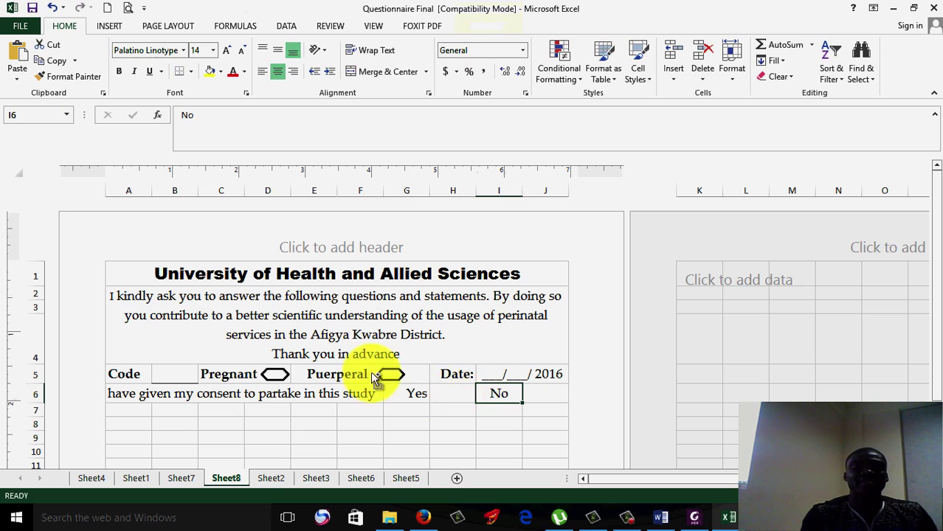
Duplicate the hexagons beside Pregnant and Puerperal and shift both copies to the right, towards the consent row's answer cells.
click(280, 380)
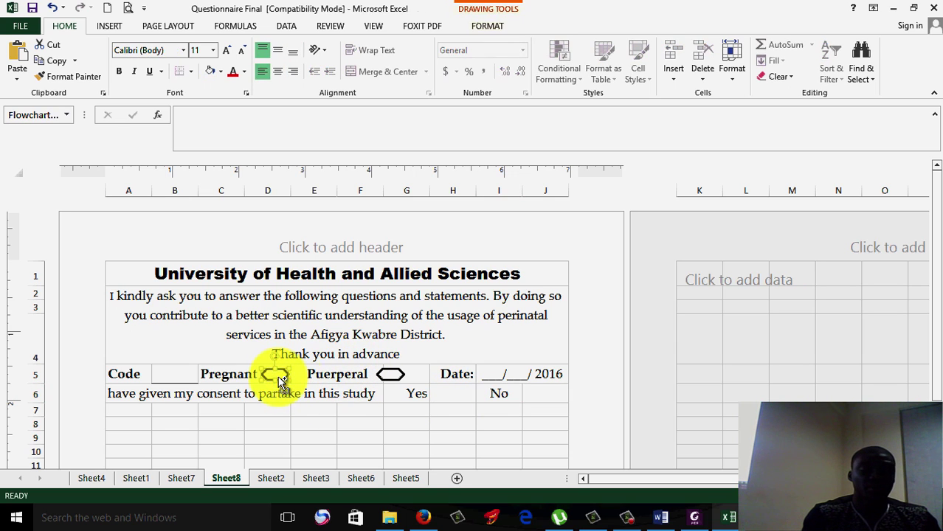
ctrl+click(397, 376)
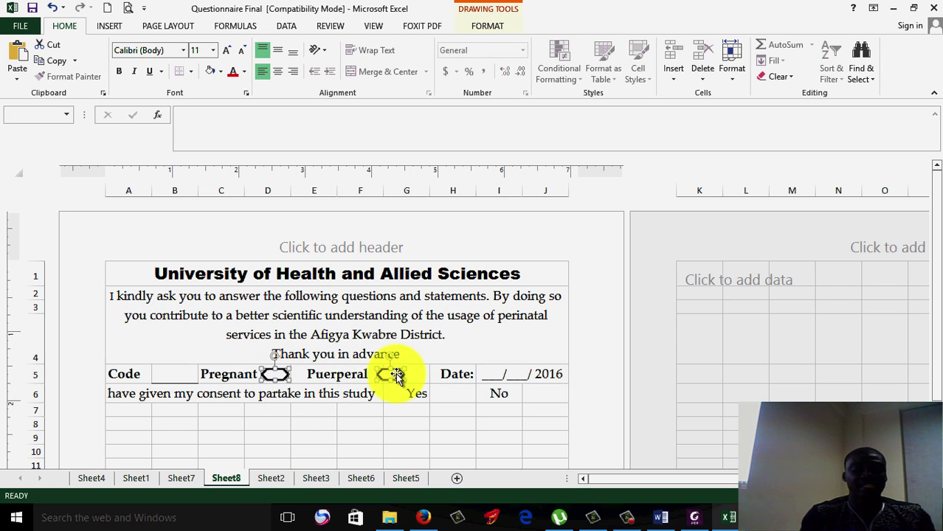
key(ctrl+d)
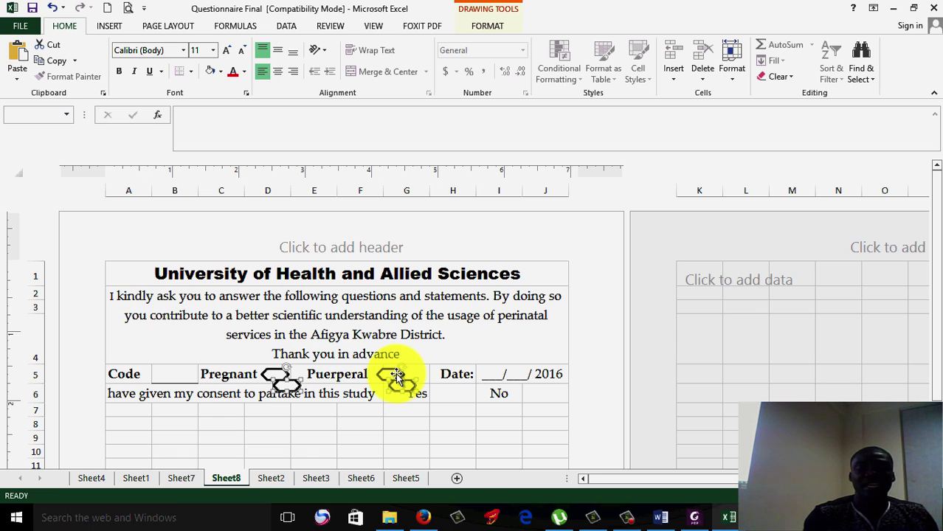
key(Right)
key(Right)
key(Right)
key(Right)
key(Right)
key(Right)
key(Right)
key(Right)
key(Right)
key(Right)
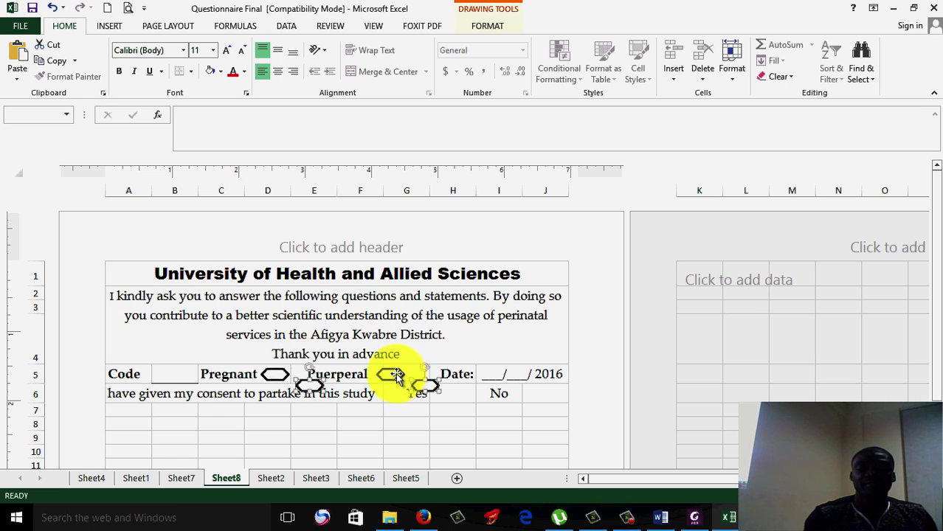
key(Right)
key(Right)
key(Right)
key(Right)
key(Right)
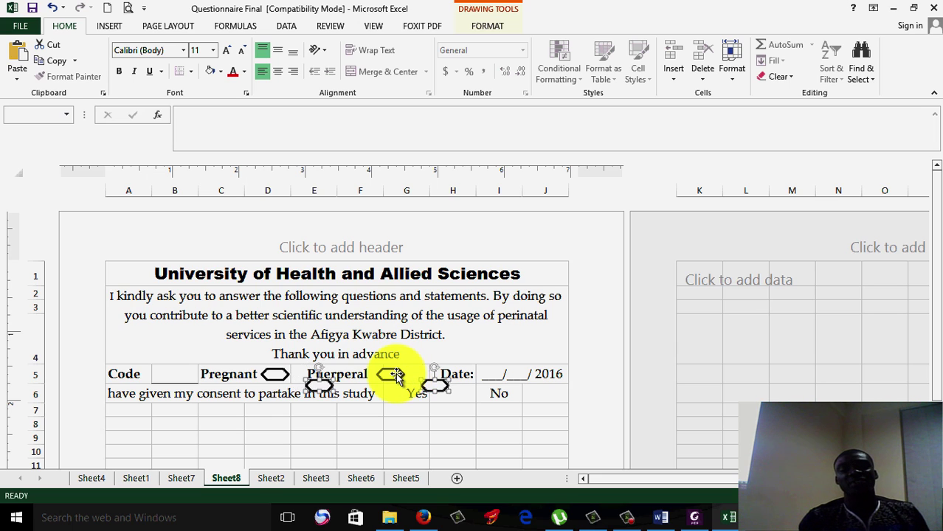
key(Right)
key(Right)
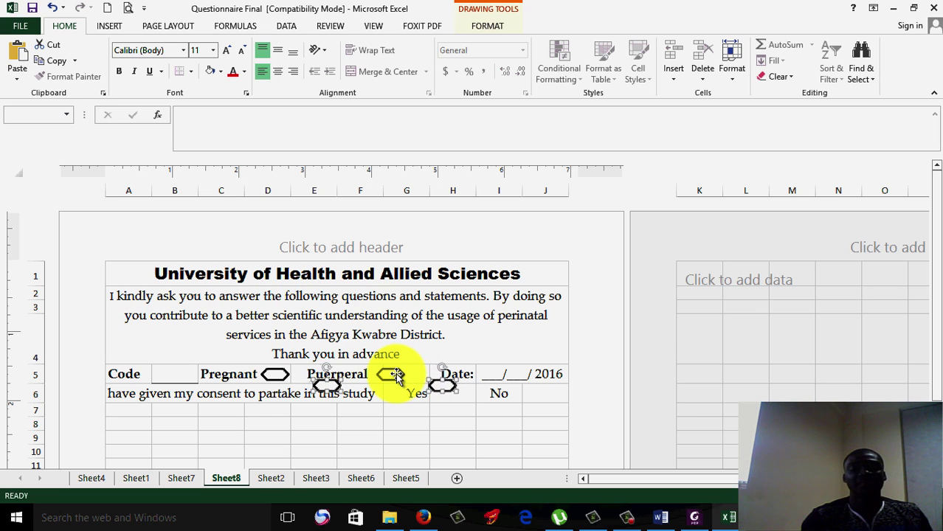
key(Right)
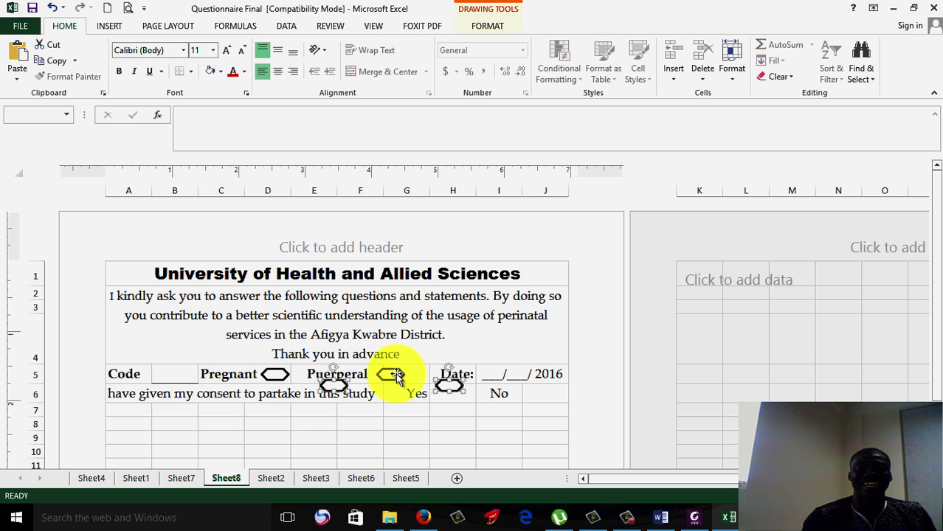
key(Right)
key(Right)
key(Right)
key(Right)
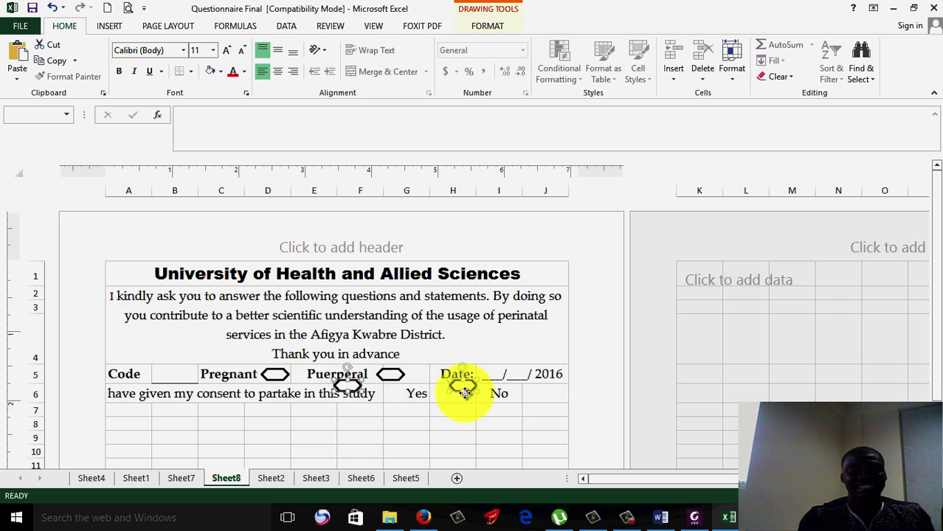
Copy the two duplicated hexagons into row 6 beside Yes and No, and remove the leftover pair between rows 5 and 6.
drag(462, 393, 545, 393)
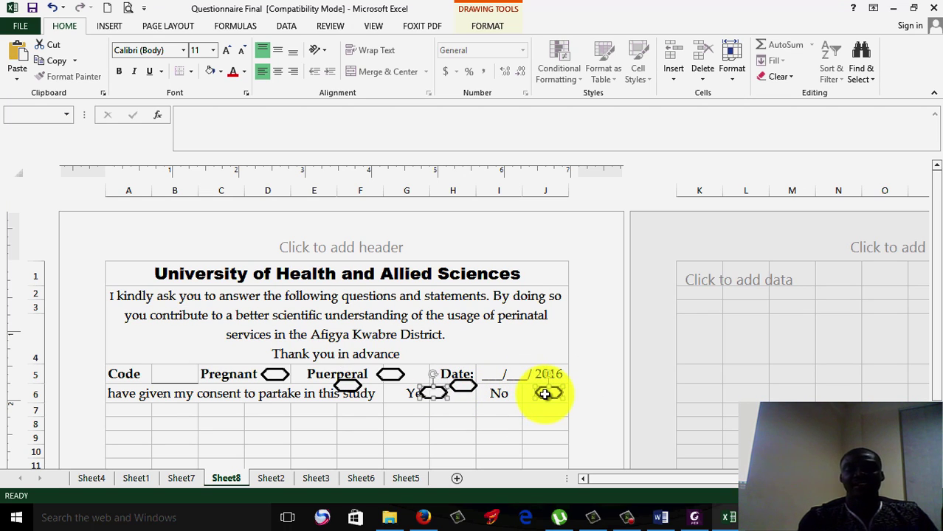
click(512, 413)
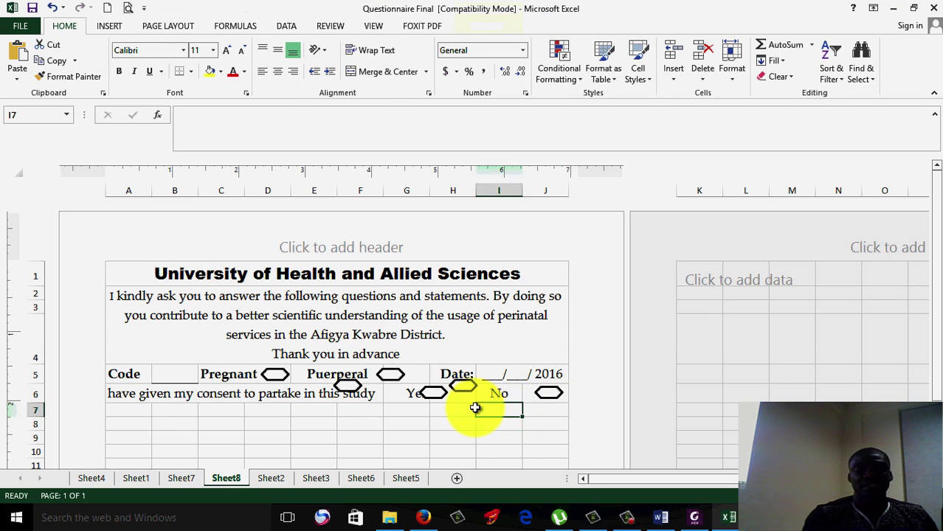
drag(347, 389, 458, 388)
key(Escape)
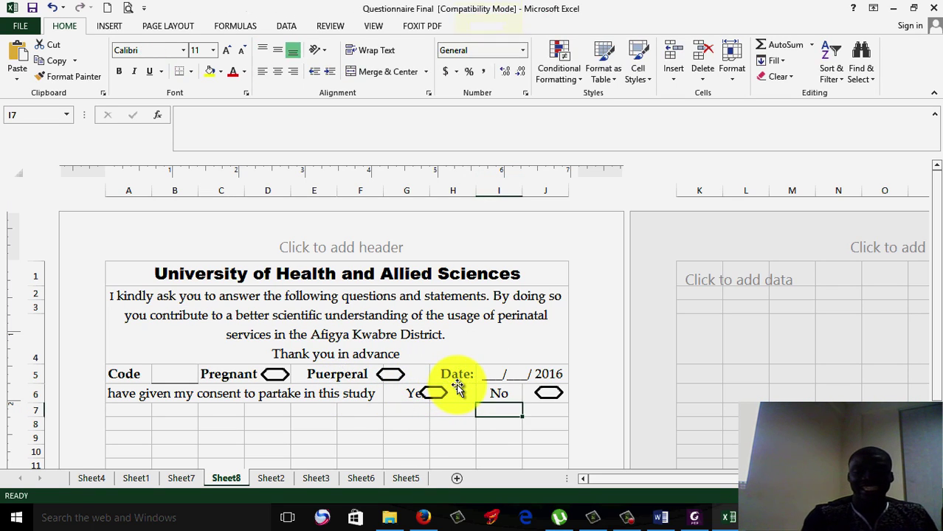
Move the hexagon overlapping Yes to the right so it sits centrally in cell H6.
click(441, 394)
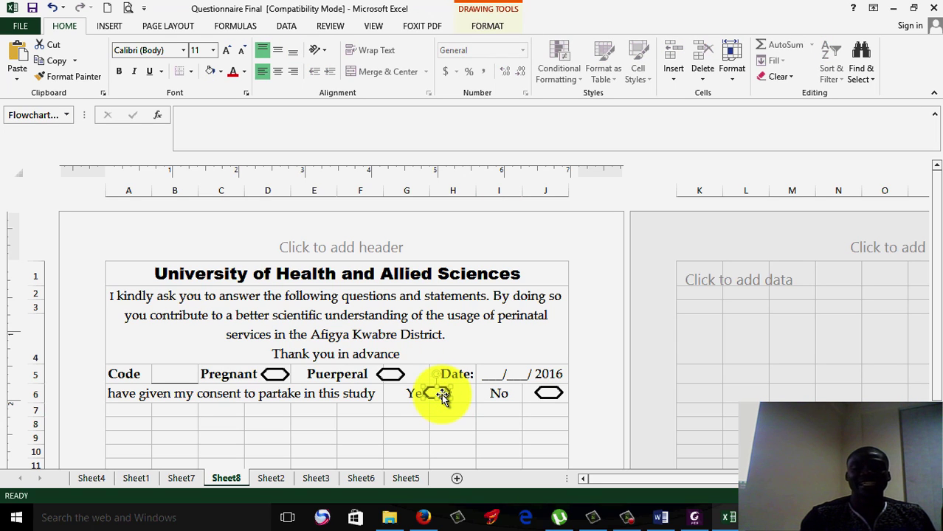
drag(441, 396, 443, 396)
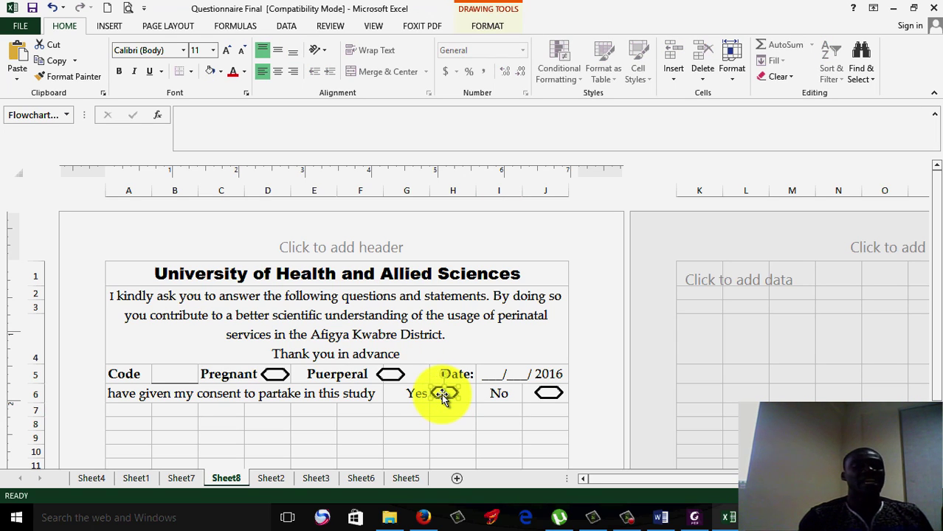
key(Right)
key(Right)
key(Right)
key(Right)
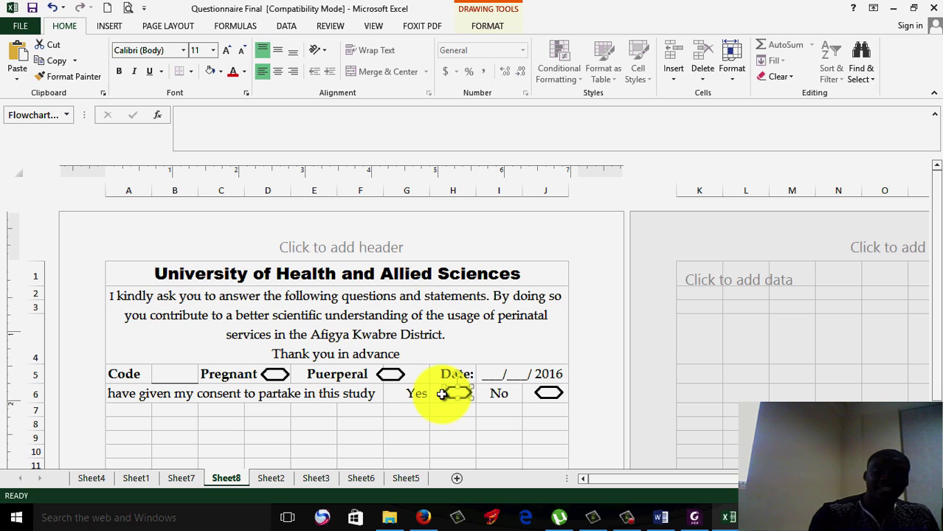
Nudge the hexagon beside No slightly left within cell J6.
click(551, 396)
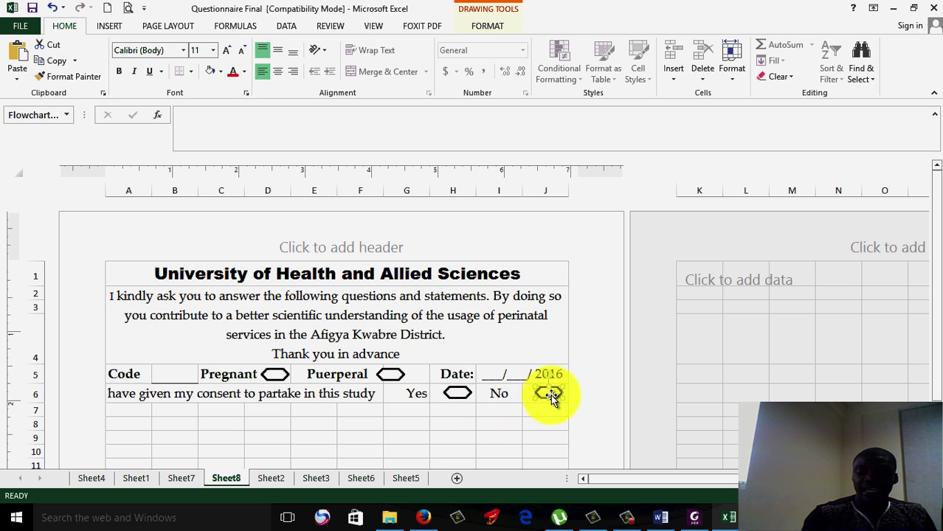
key(Left)
key(Left)
key(Left)
key(Left)
key(Left)
key(Left)
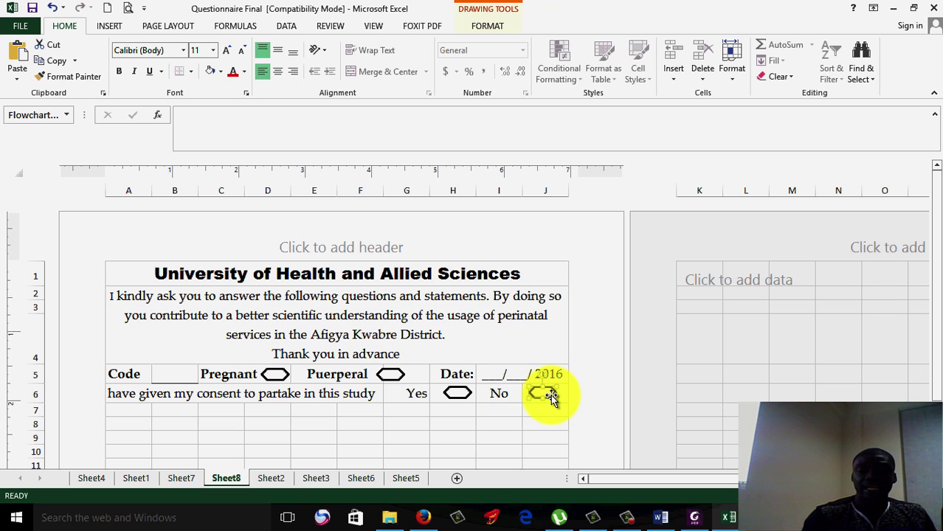
click(422, 451)
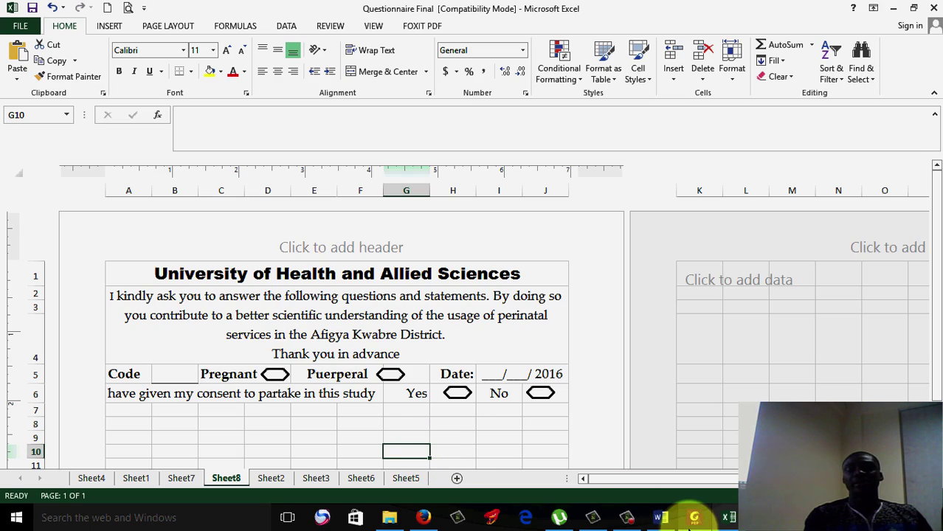
Check the row borders in the source PDF in Foxit PhantomPDF, and apply Outside Borders to cells A5 to J5 in Excel.
click(692, 521)
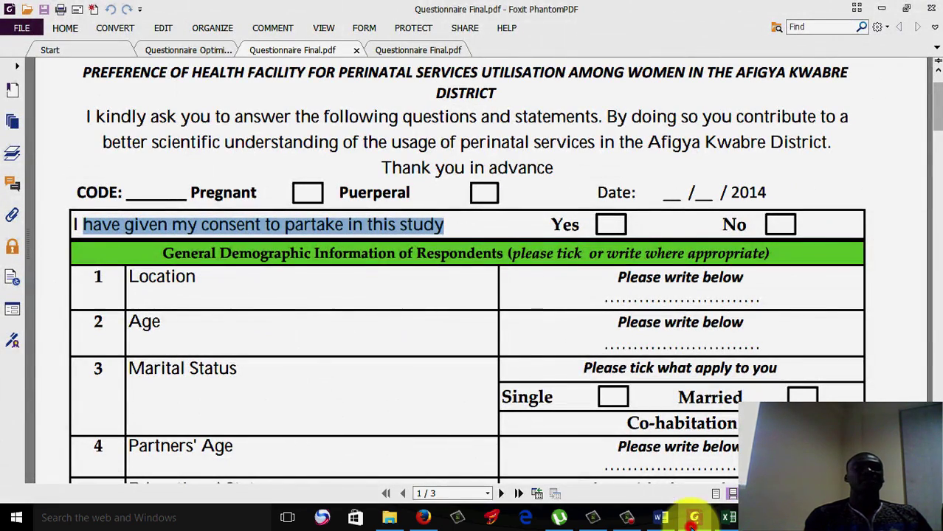
click(692, 523)
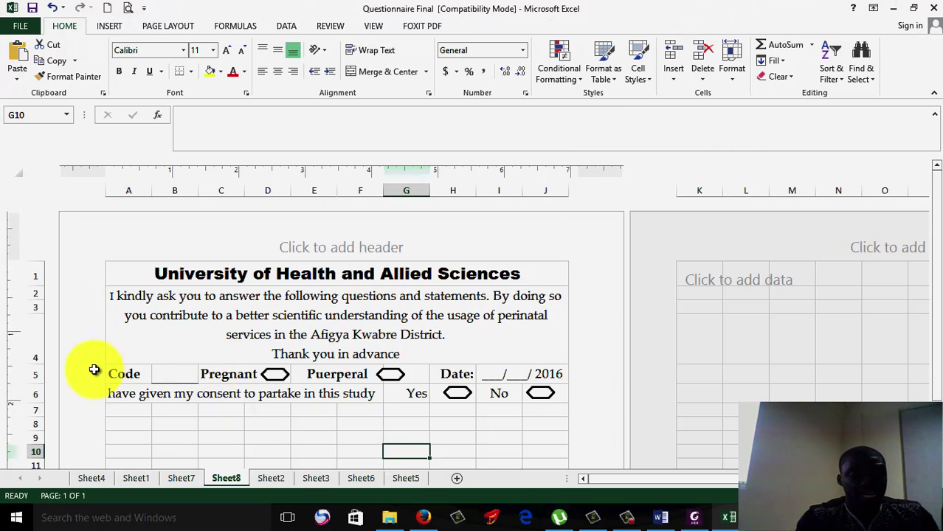
drag(115, 374, 522, 368)
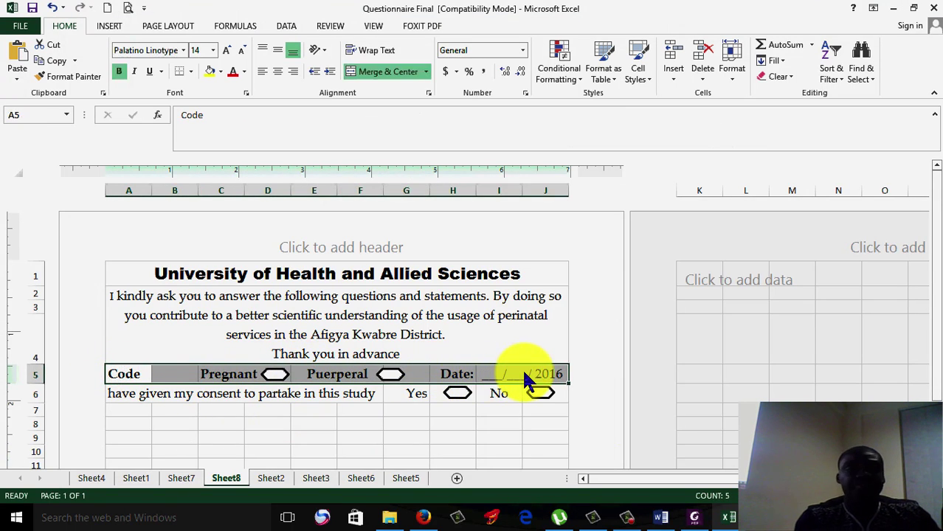
click(192, 70)
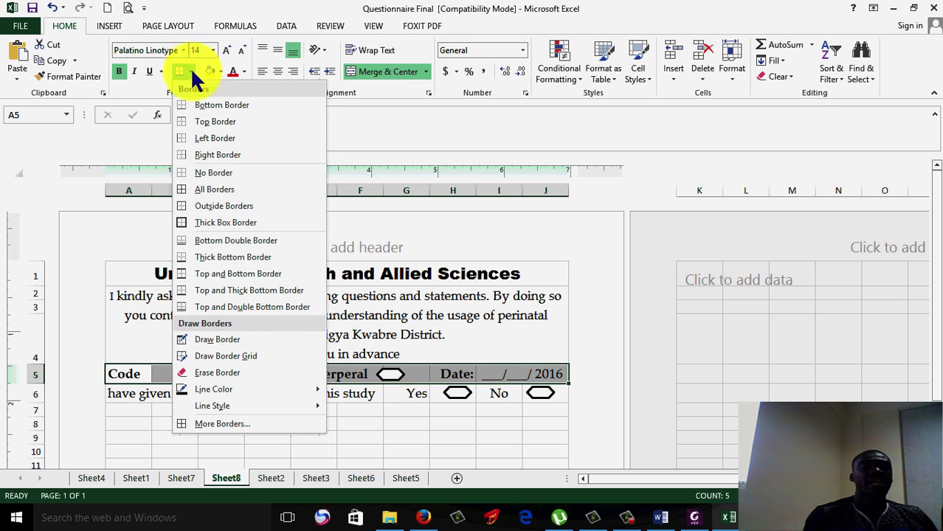
click(229, 206)
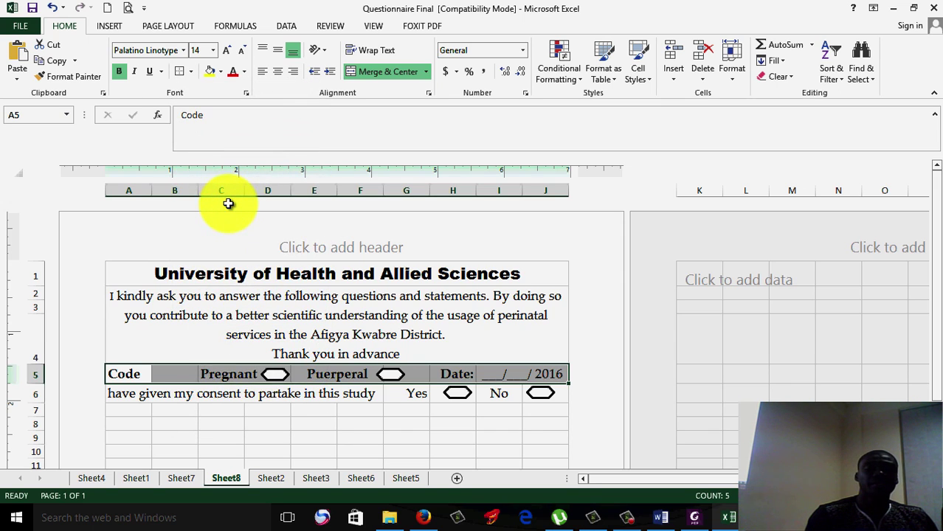
click(395, 419)
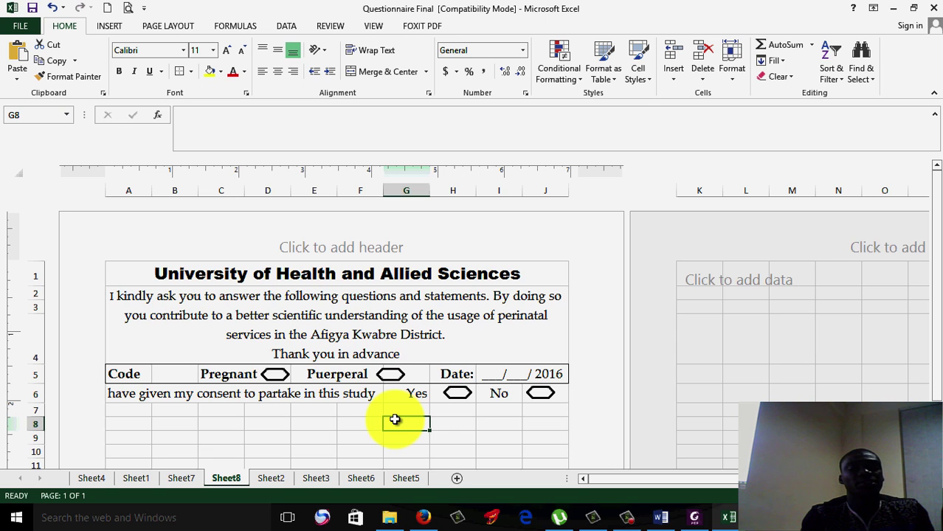
Apply a thicker solid line to the top, bottom, left and right outer borders of cells A5 to J5.
drag(125, 374, 519, 372)
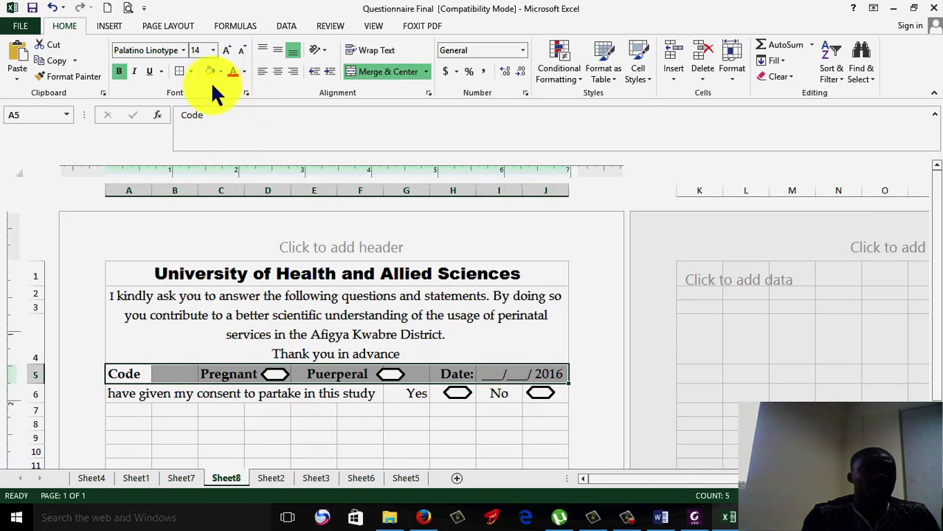
click(191, 71)
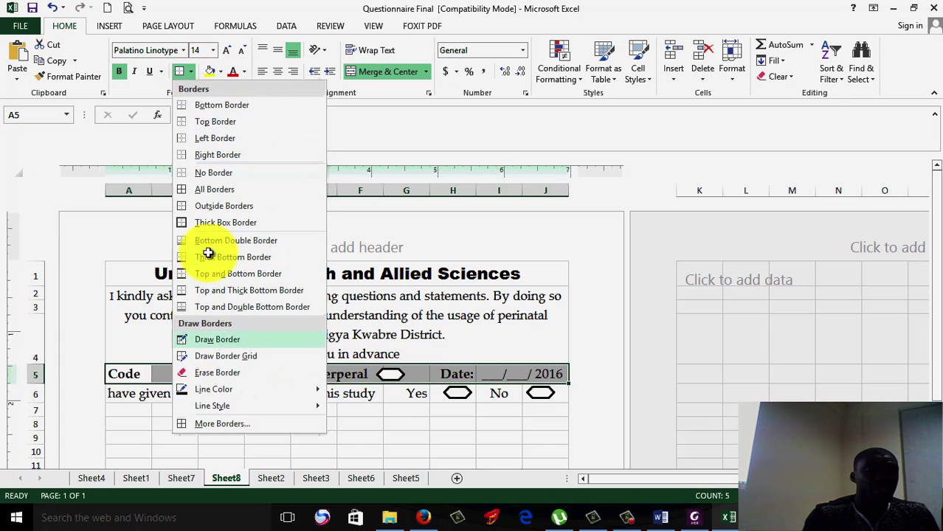
click(249, 423)
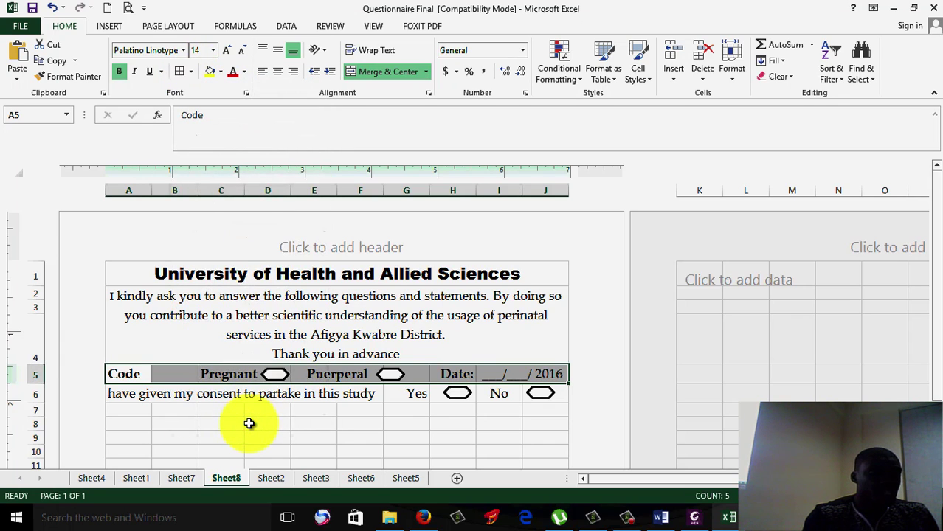
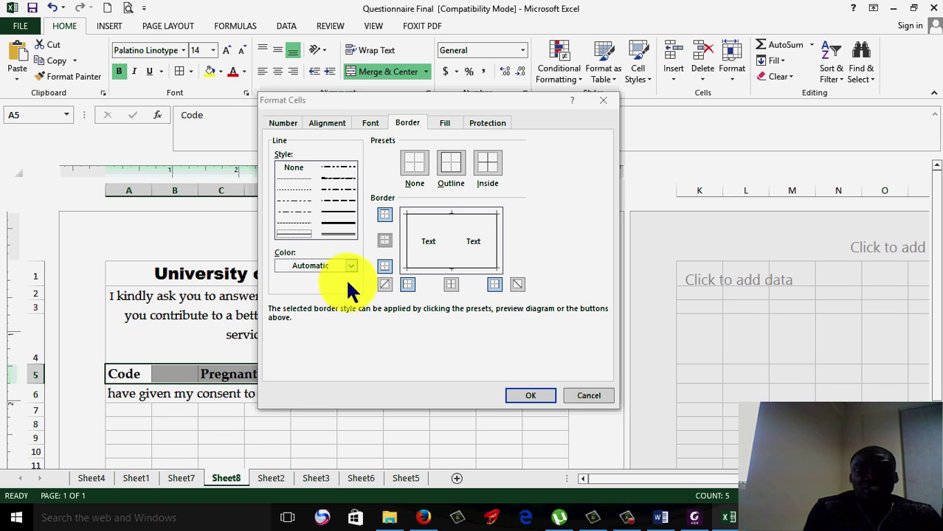
click(375, 335)
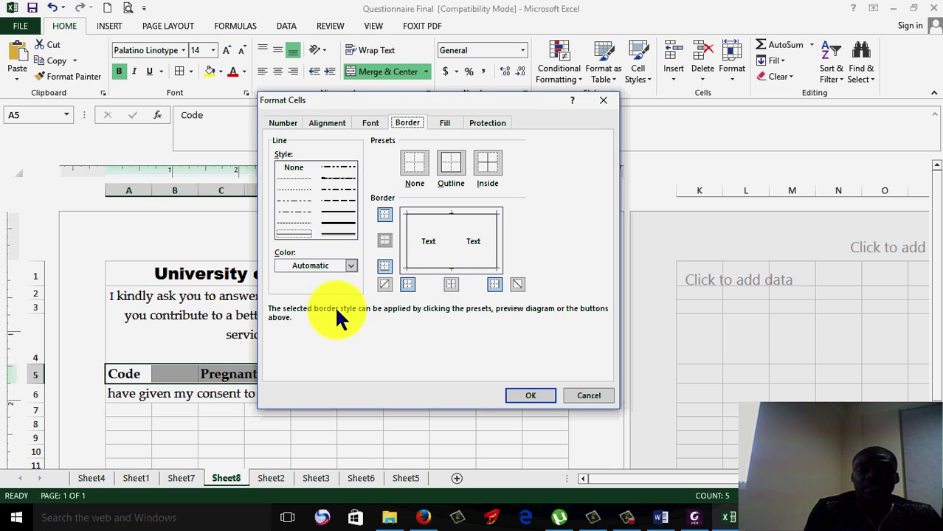
click(338, 212)
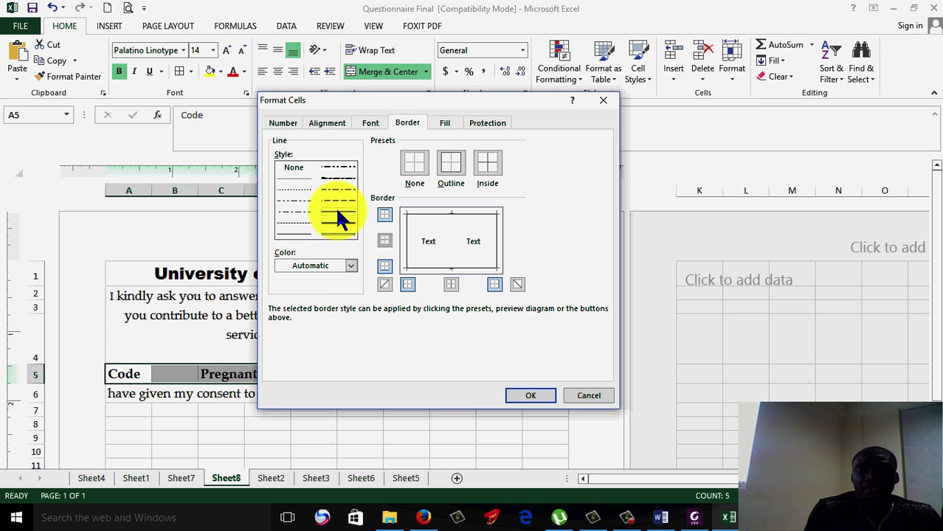
click(385, 215)
click(384, 265)
click(493, 284)
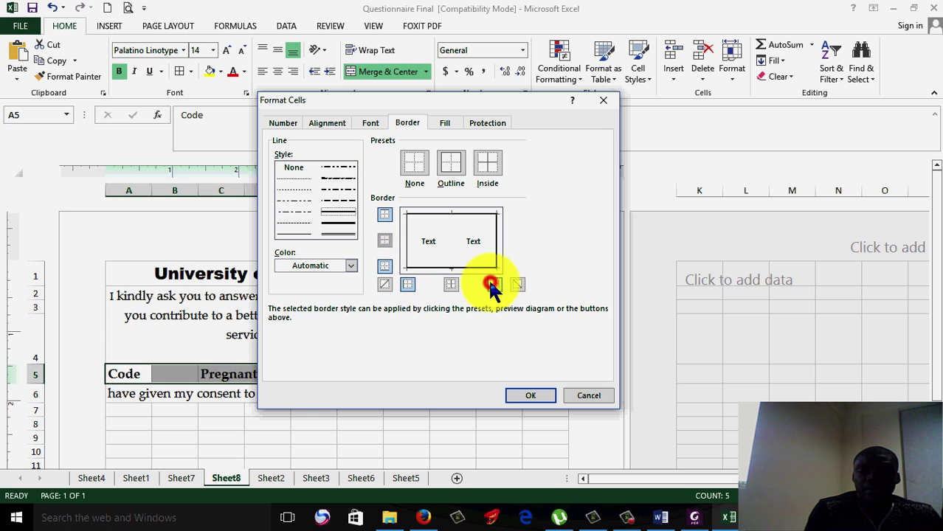
click(408, 285)
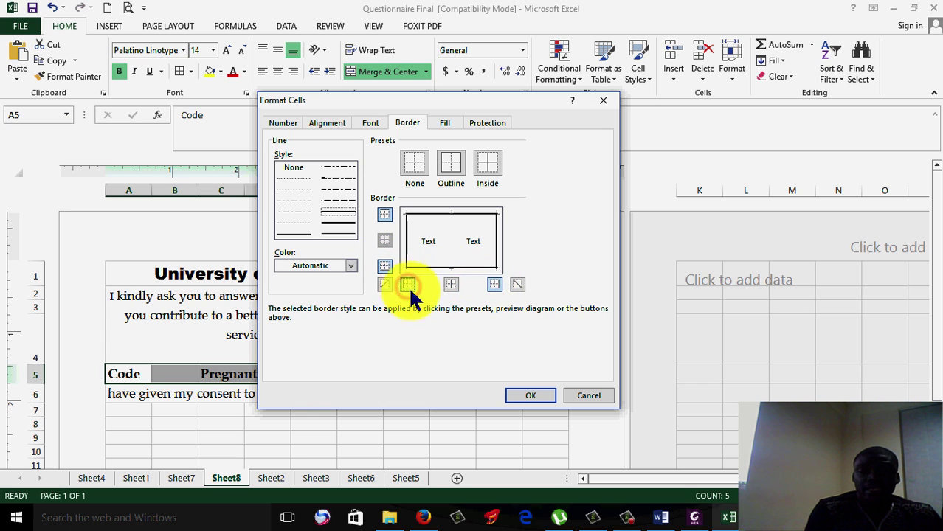
click(539, 397)
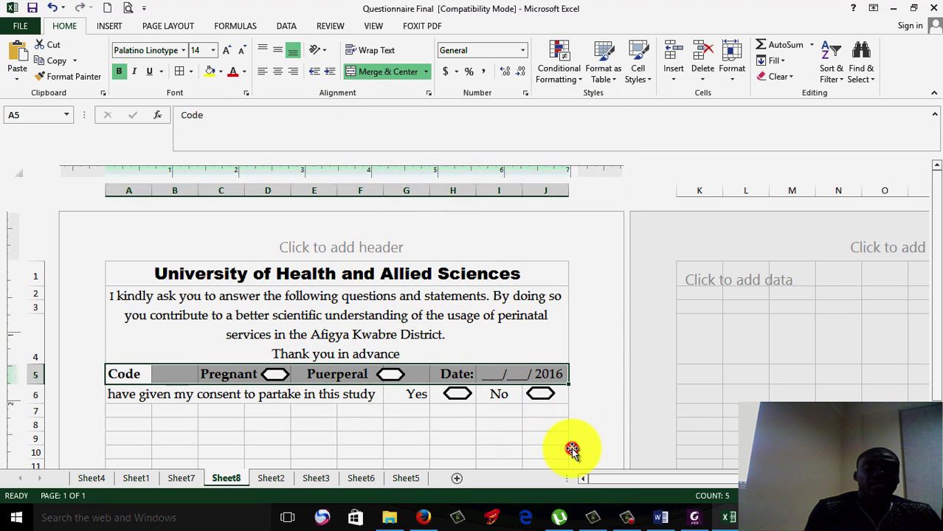
click(520, 426)
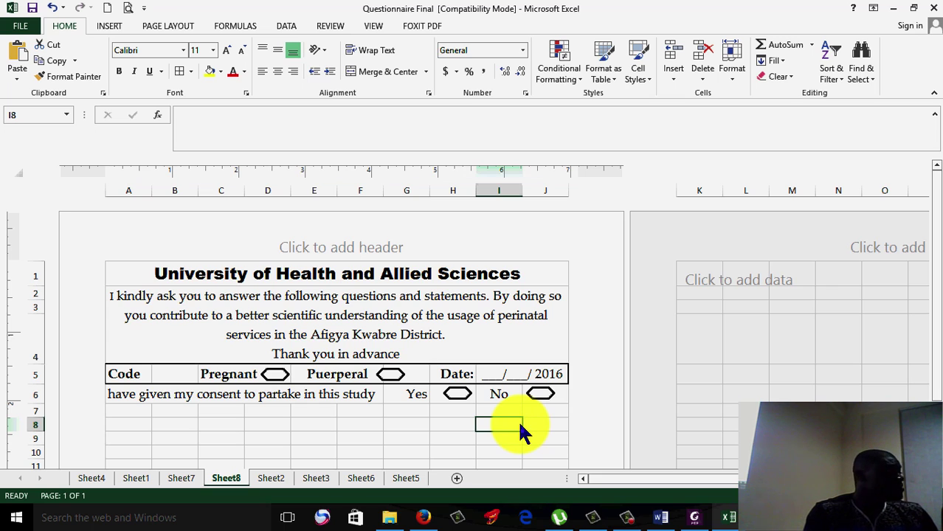
Switch to Questionnaire Final.pdf in Foxit PhantomPDF and compare its code and consent rows with the recreated sheet.
click(694, 517)
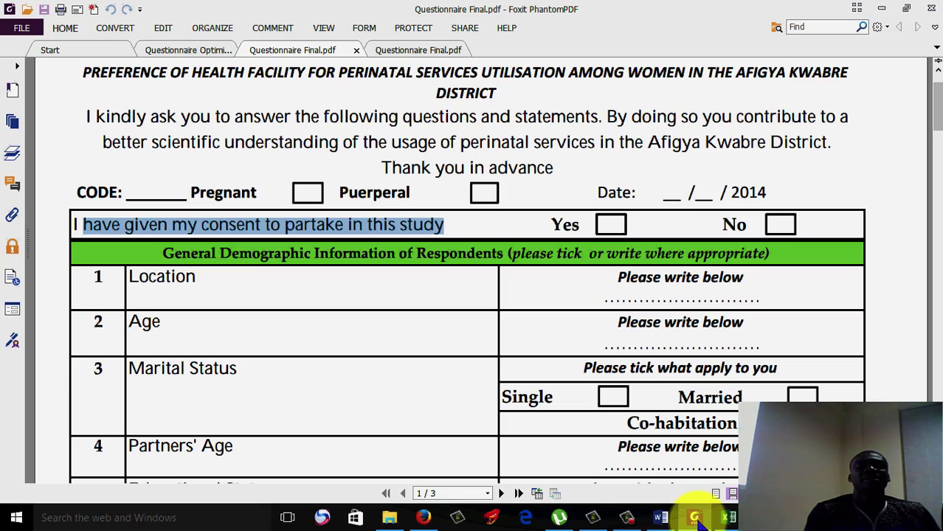
click(694, 518)
click(695, 518)
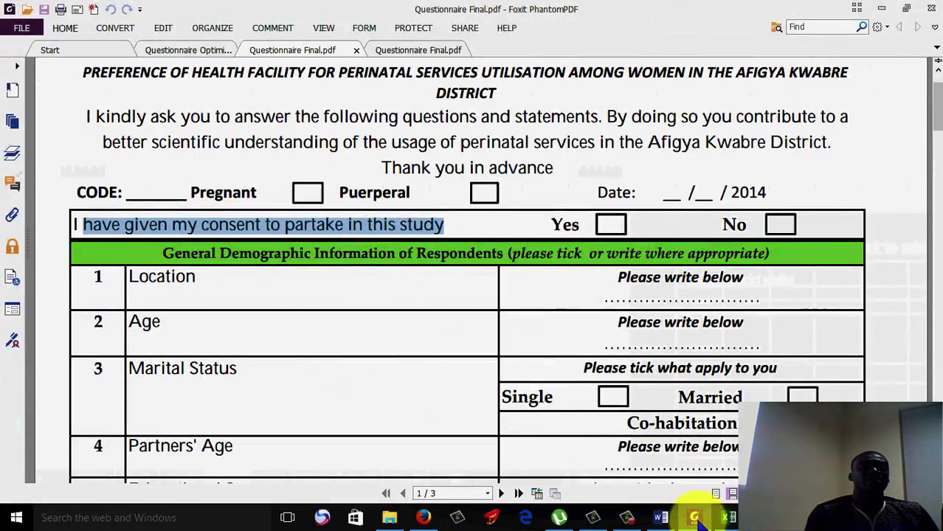
Copy the heading "General Demographic Information of Respondents (please tick or write where appropriate)" from Questionnaire Final.pdf in Foxit PhantomPDF.
click(695, 518)
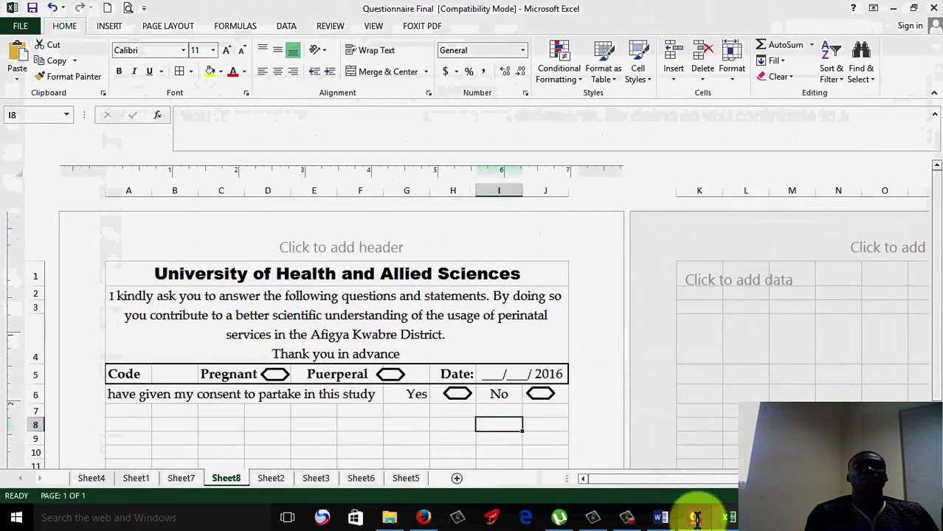
click(695, 518)
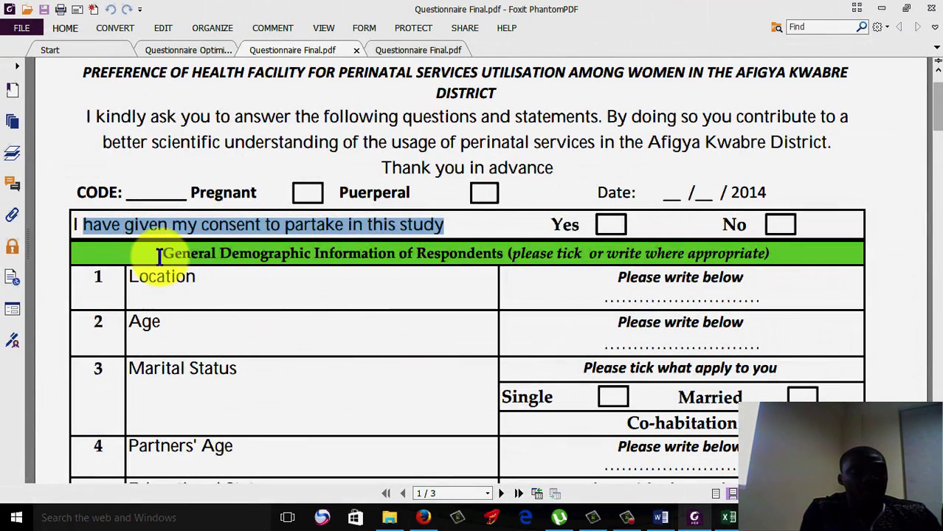
drag(159, 255, 809, 254)
key(ctrl+c)
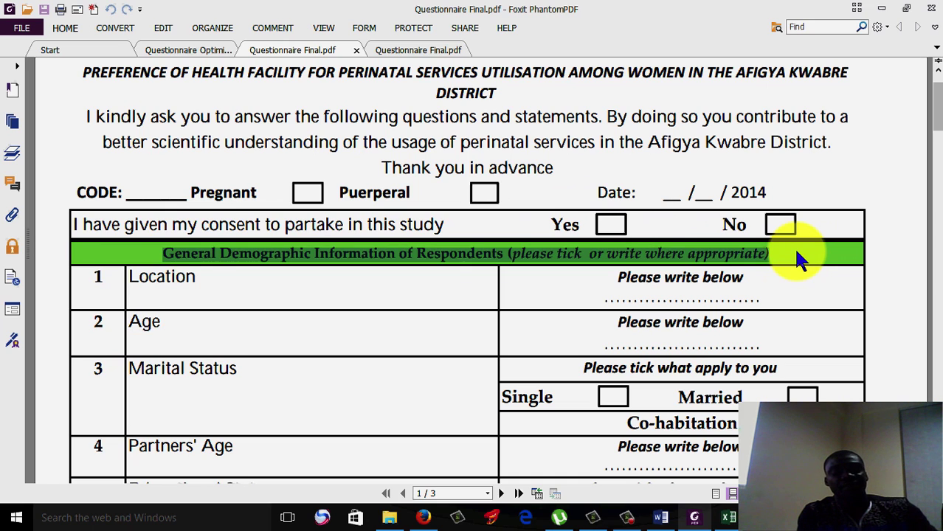
Switch to the Excel questionnaire sheet and merge and center cells A7 to J7.
click(694, 519)
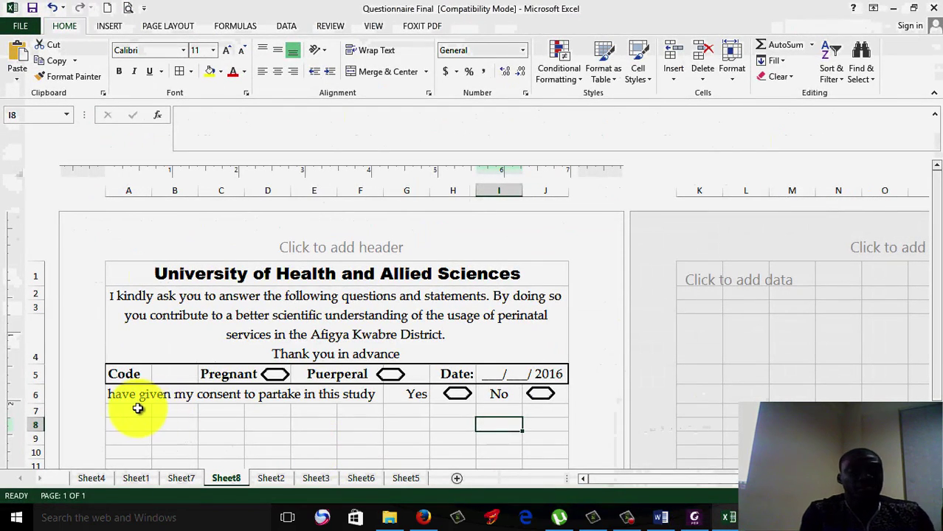
drag(132, 409, 536, 408)
click(378, 77)
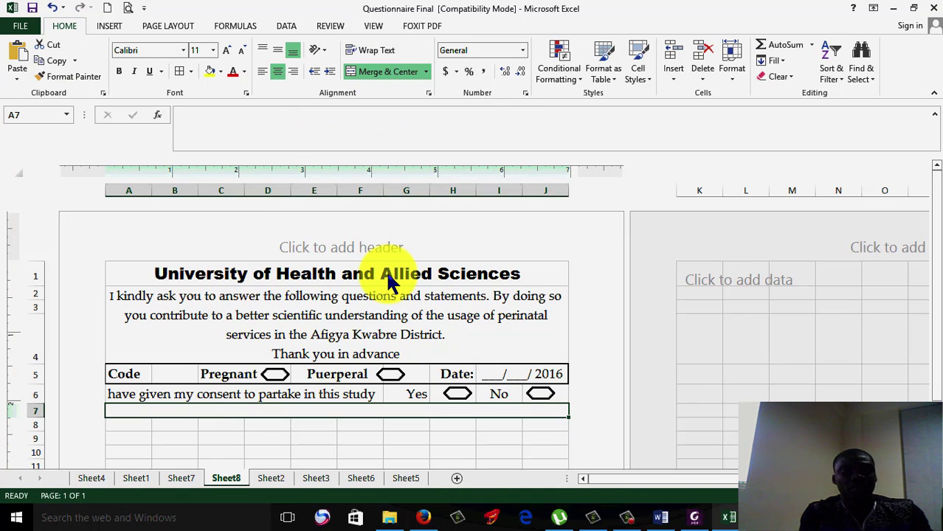
Paste the copied General Demographic Information heading as text into the merged cell in row 7.
key(ctrl+v)
click(503, 295)
click(323, 411)
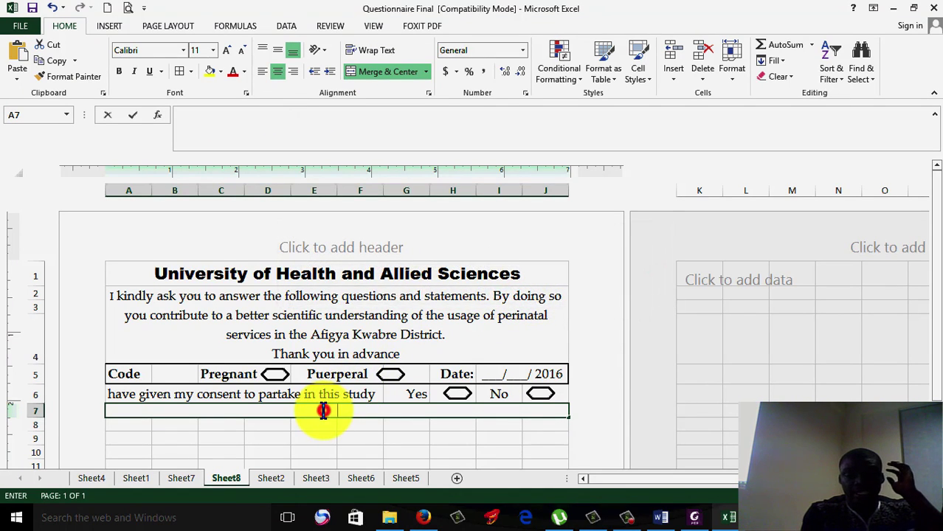
double_click(323, 410)
key(ctrl+v)
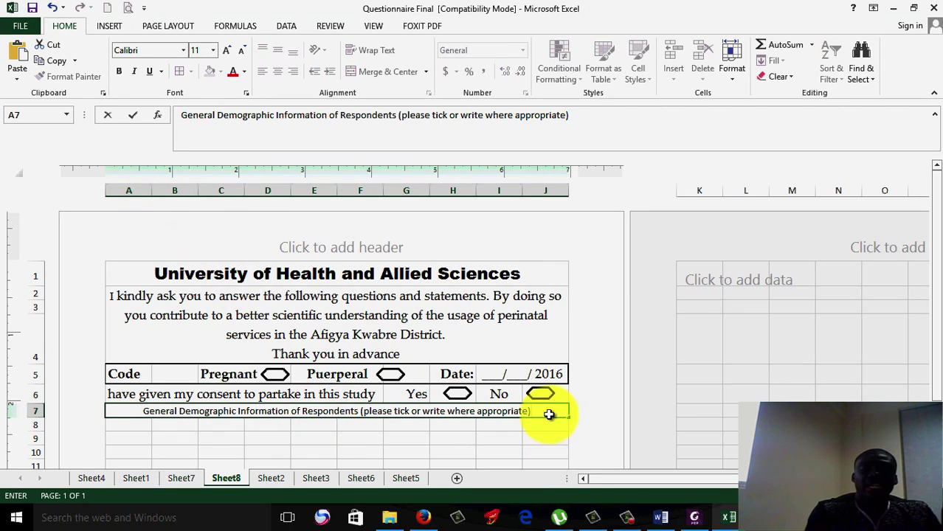
click(437, 452)
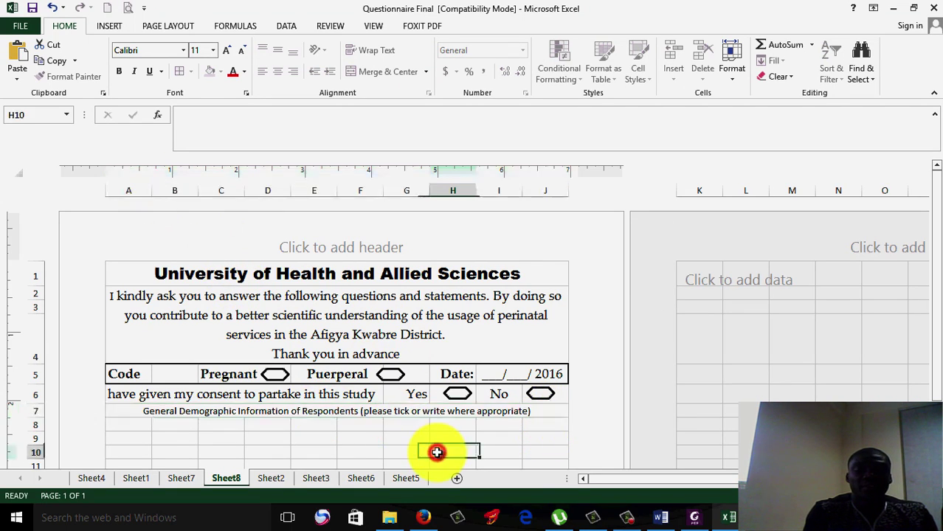
Change the font of the row 7 heading to Palatino Linotype.
click(388, 411)
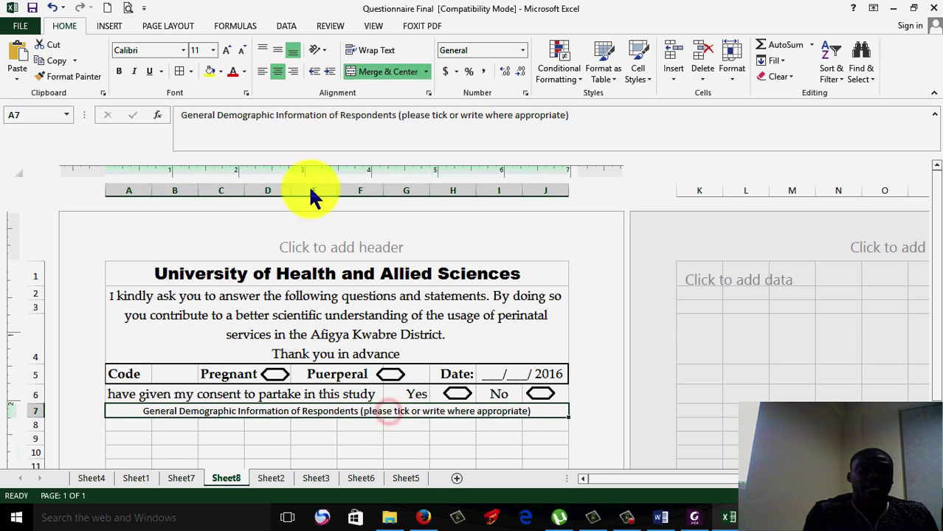
click(182, 50)
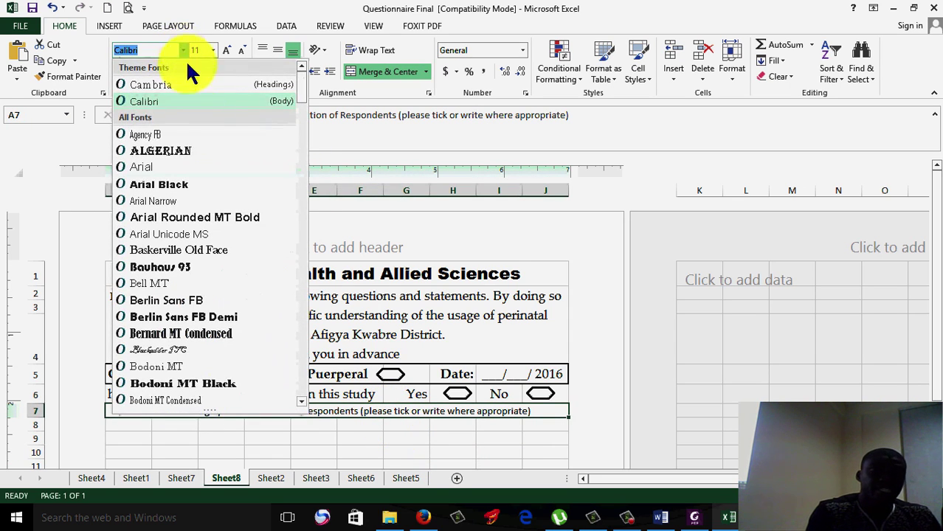
text(pt MT)
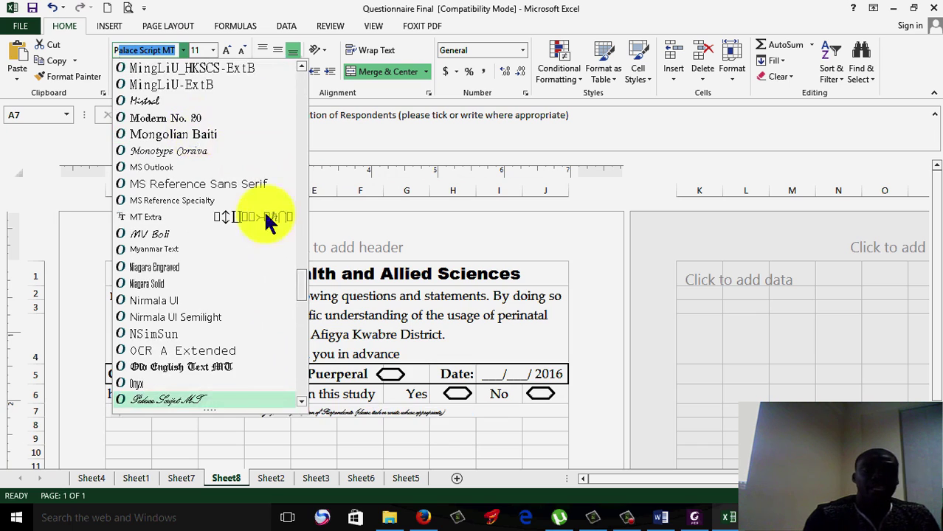
click(300, 402)
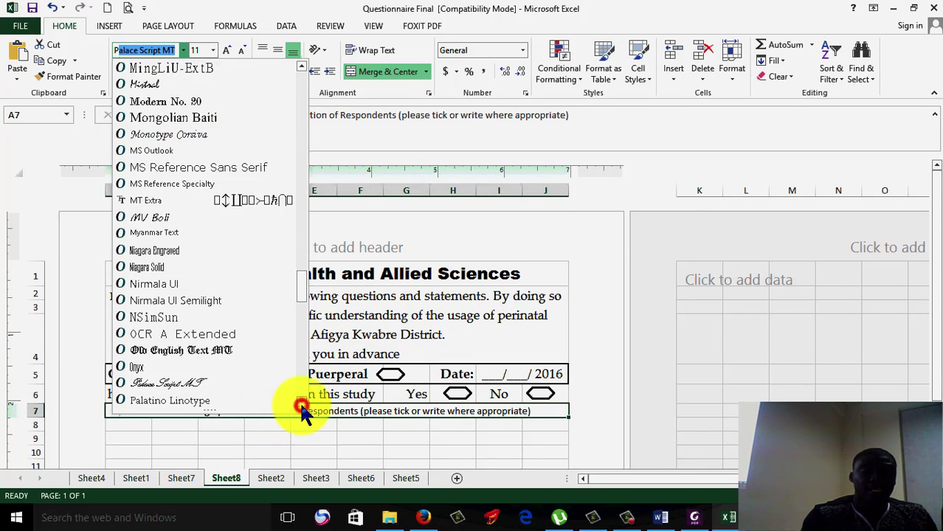
click(300, 404)
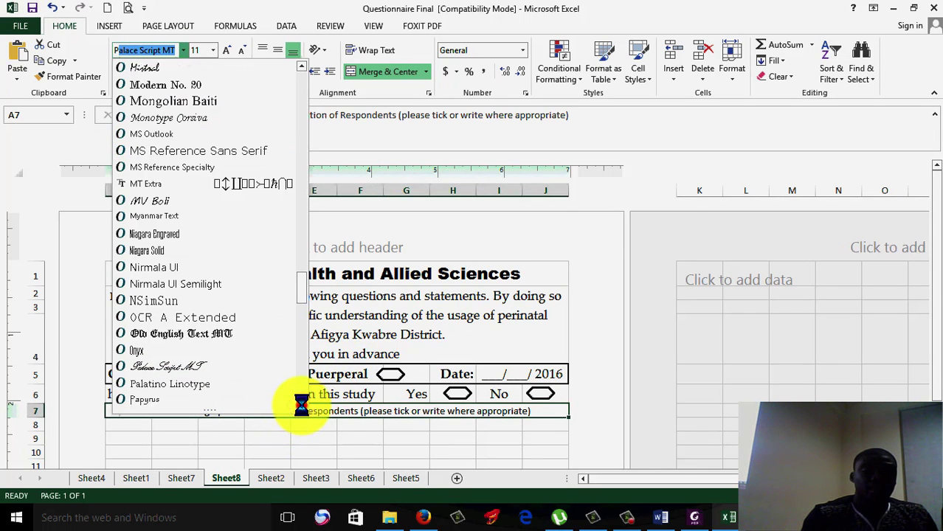
click(234, 385)
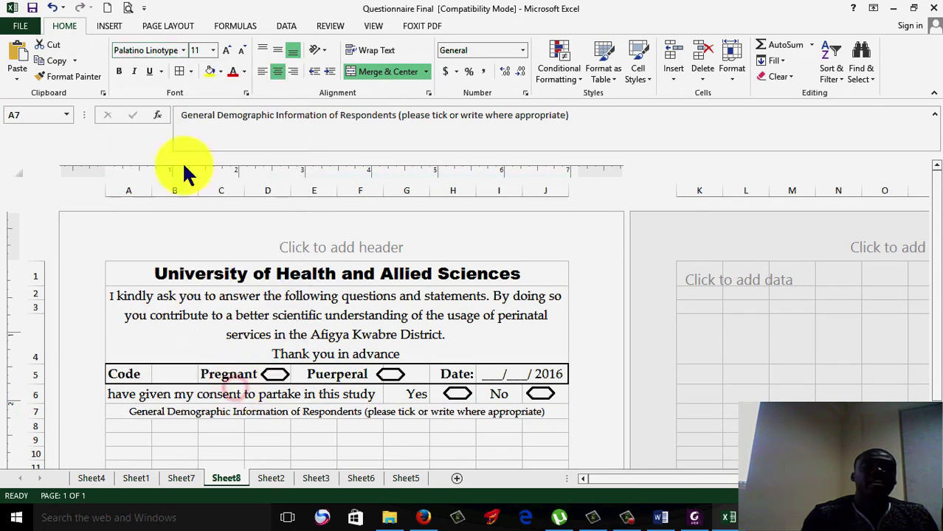
Set the row 7 heading to font size 12 and align it left.
click(229, 54)
click(228, 53)
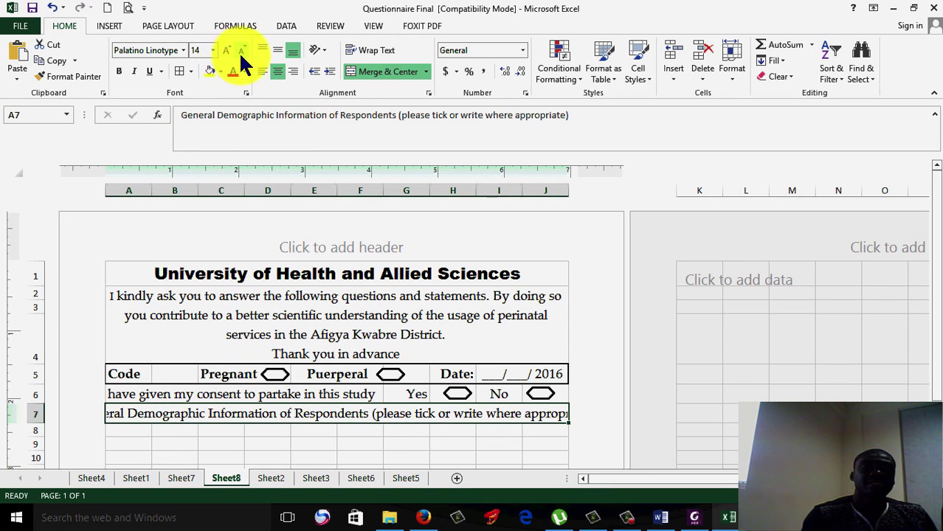
click(241, 50)
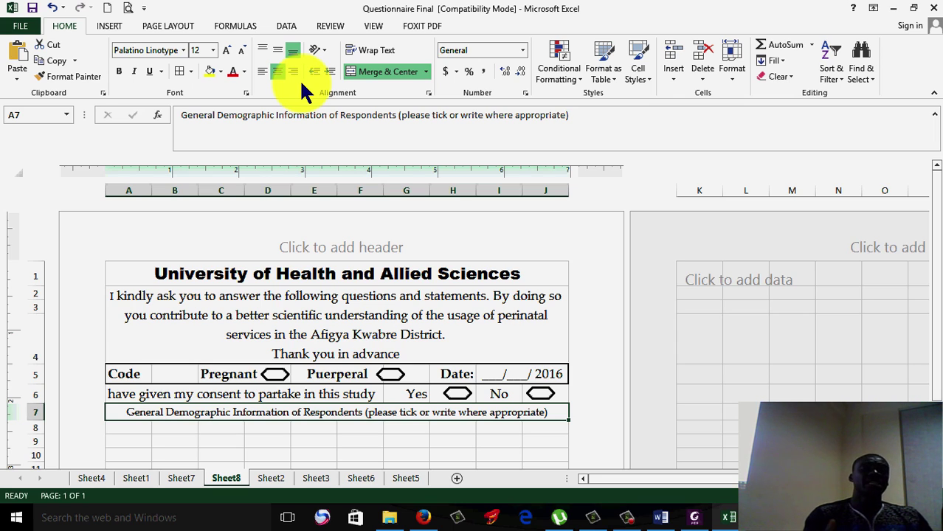
click(262, 71)
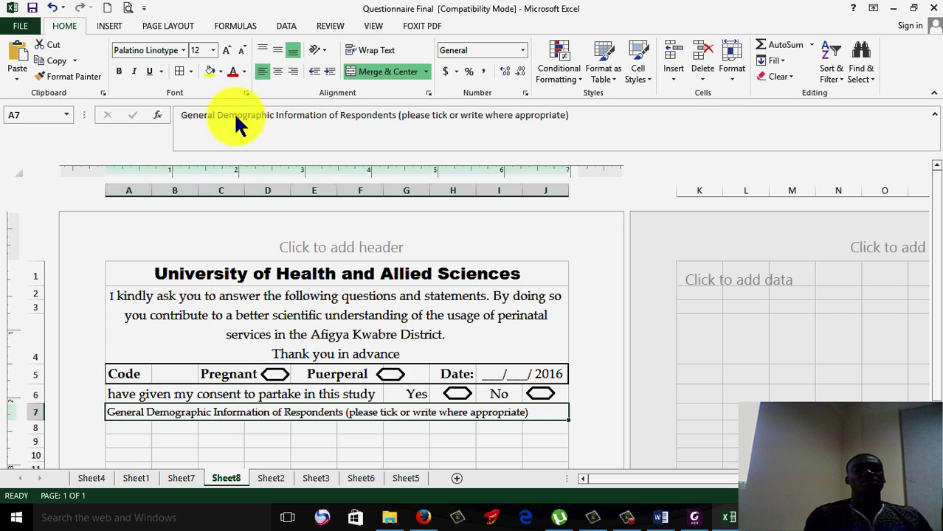
Fill the row 7 heading cell with red and set its text color to white.
click(219, 74)
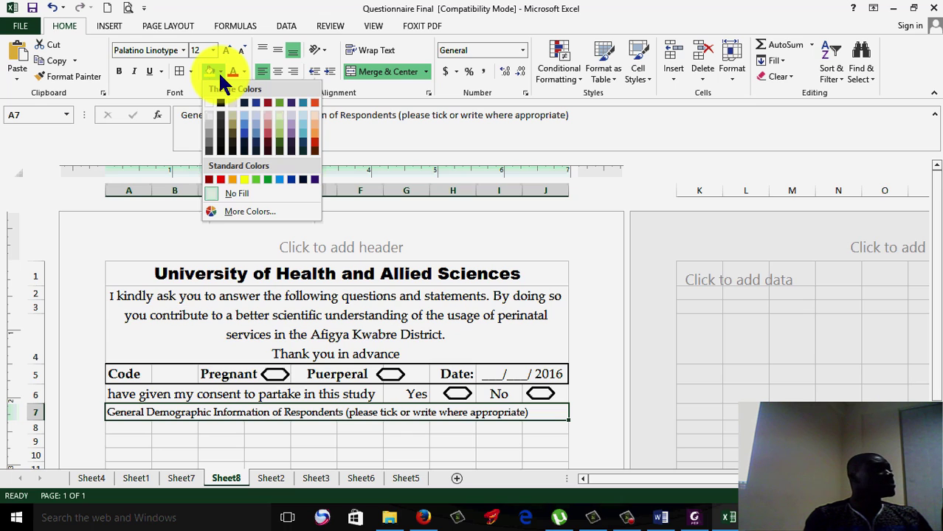
click(221, 180)
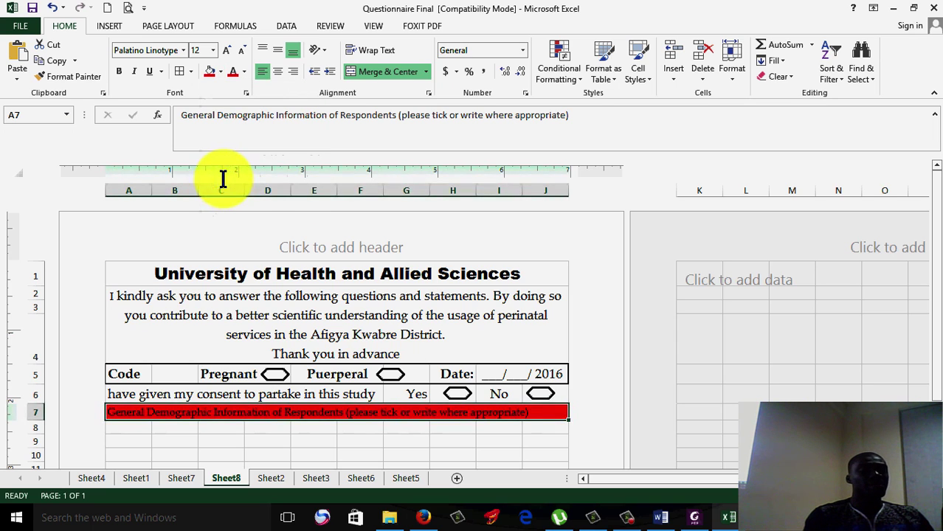
click(244, 71)
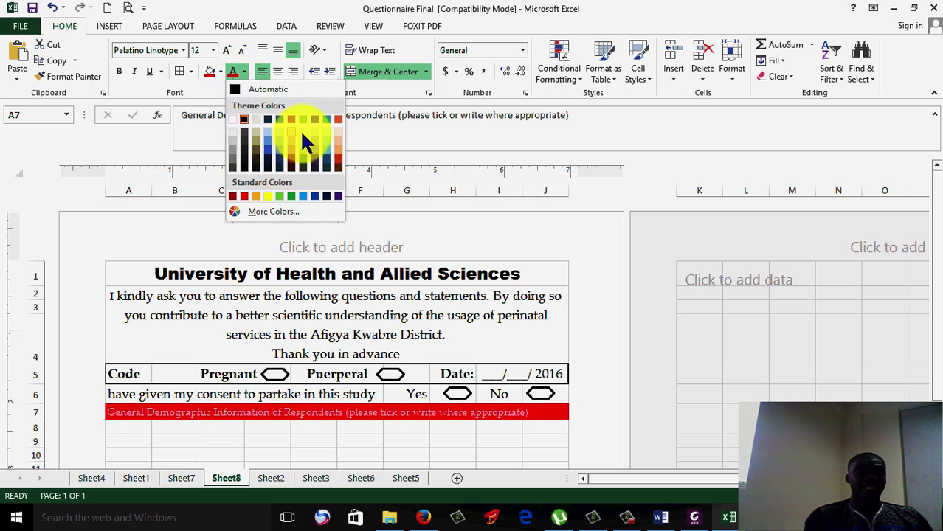
click(238, 119)
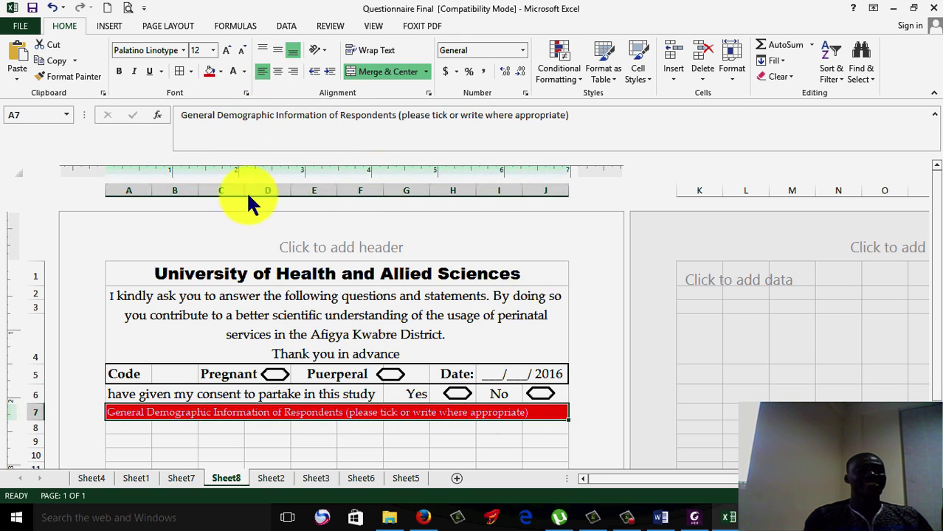
Make the row 7 heading bold and change its fill to the darkest olive green theme shade.
click(120, 72)
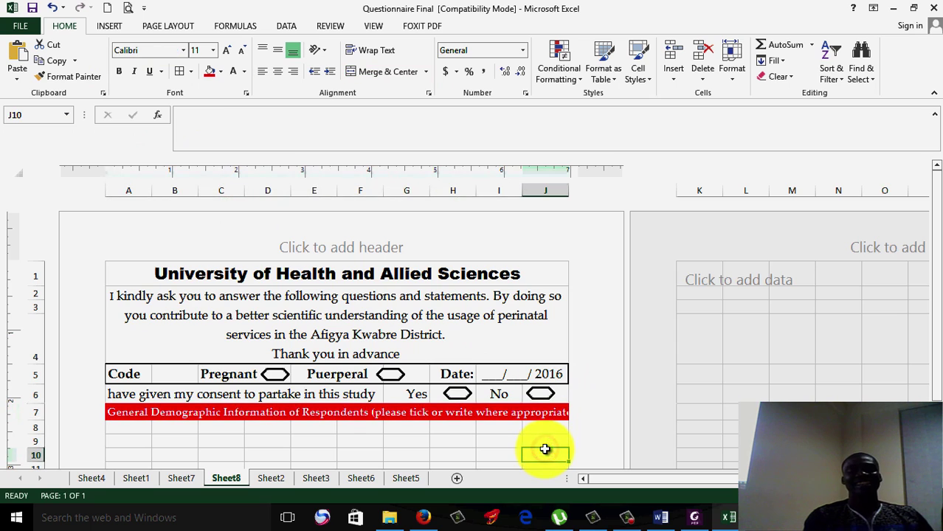
click(116, 412)
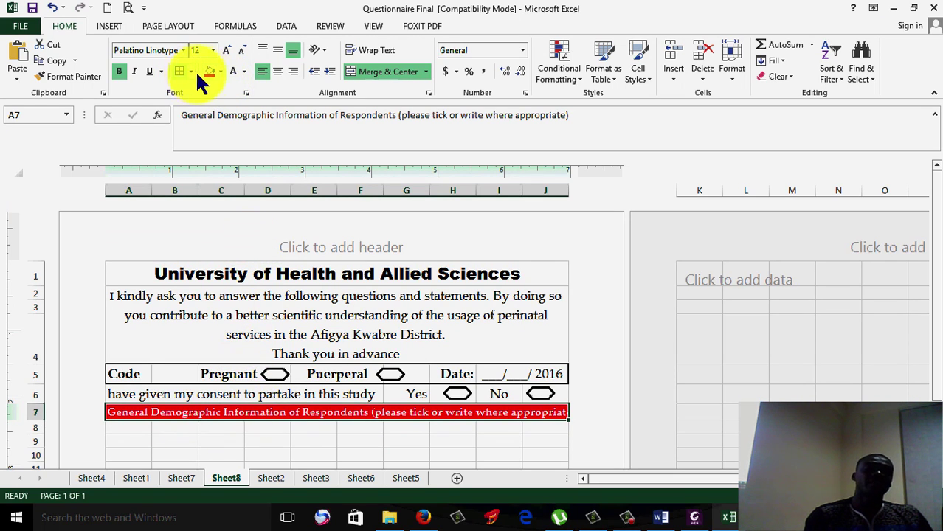
click(220, 76)
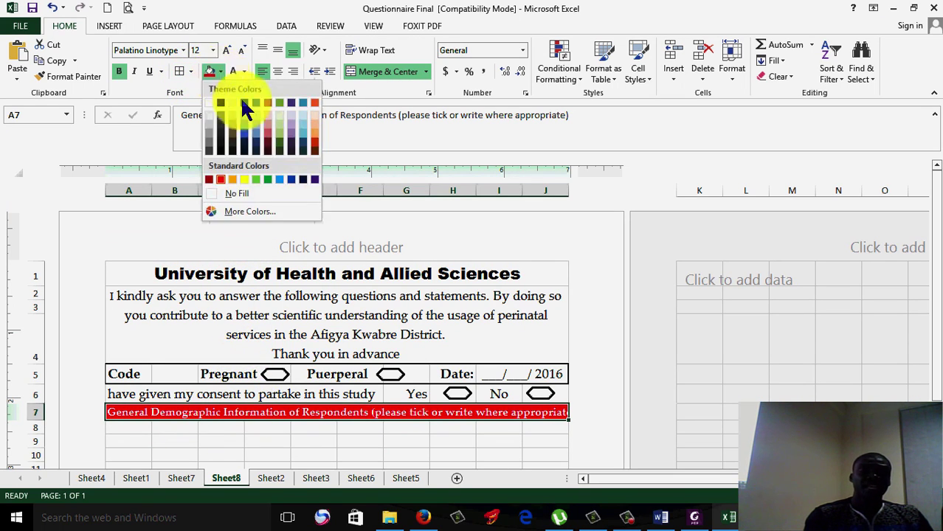
click(280, 151)
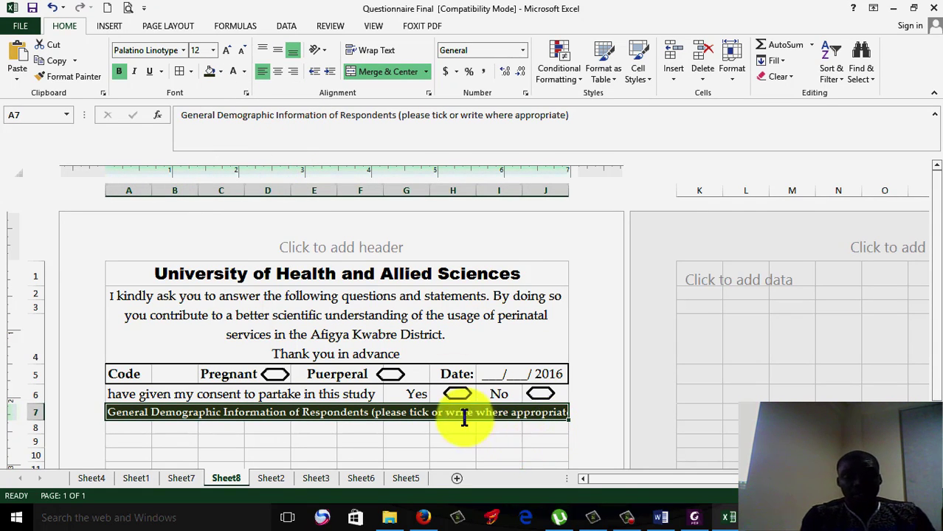
Reduce the words "please tick or write where appropriate)" in the row 7 heading to font size 11.
double_click(388, 412)
click(376, 412)
drag(397, 419, 436, 435)
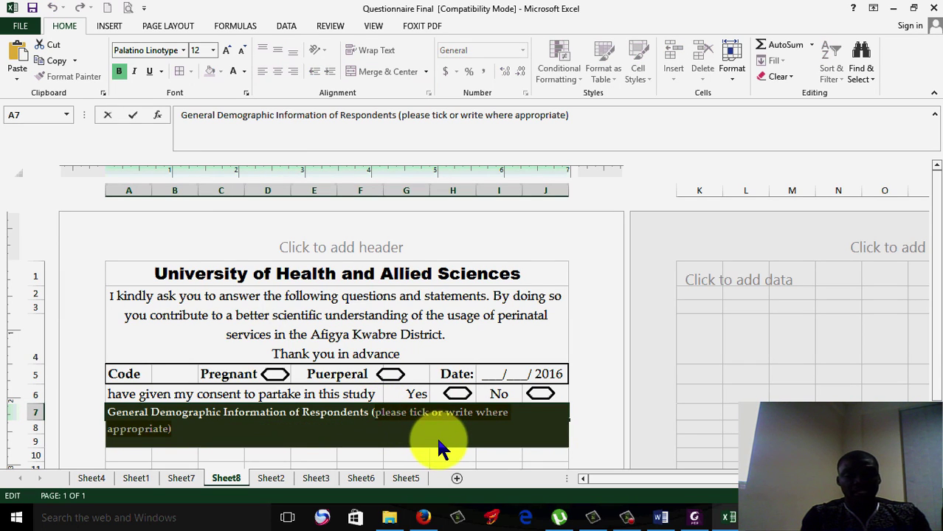
click(242, 50)
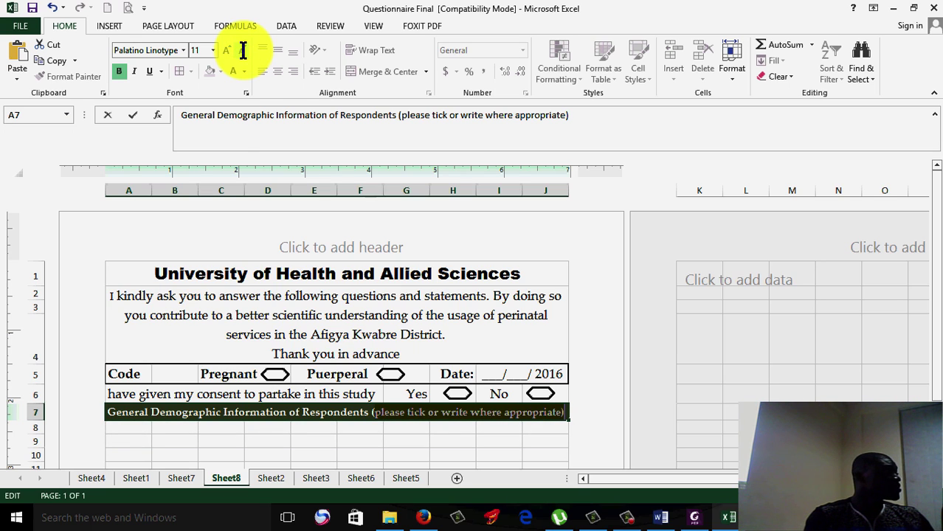
click(377, 410)
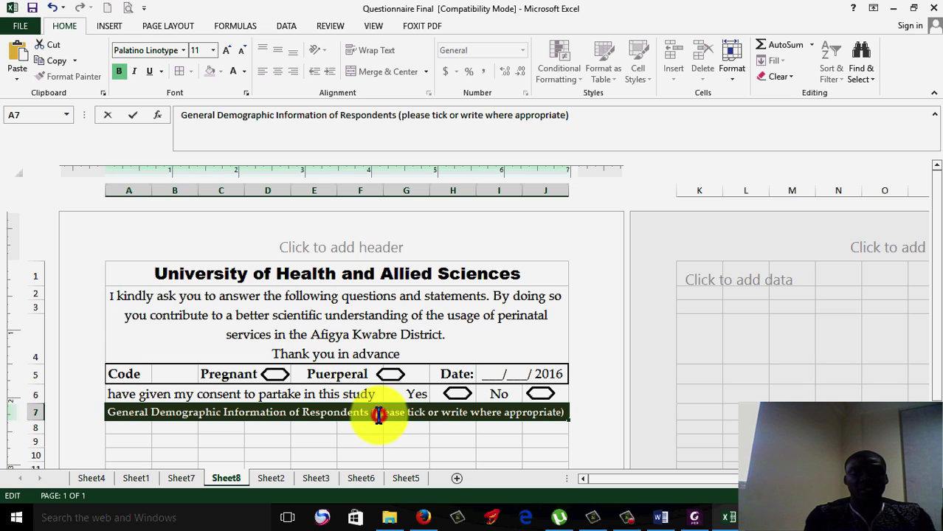
drag(373, 413, 564, 411)
click(459, 456)
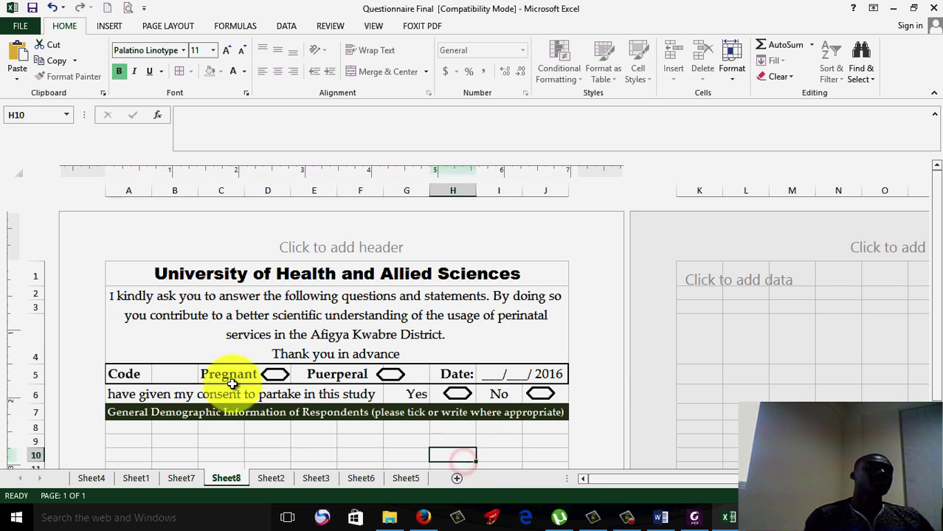
Set the text color of the whole row 7 heading to Automatic black.
click(223, 413)
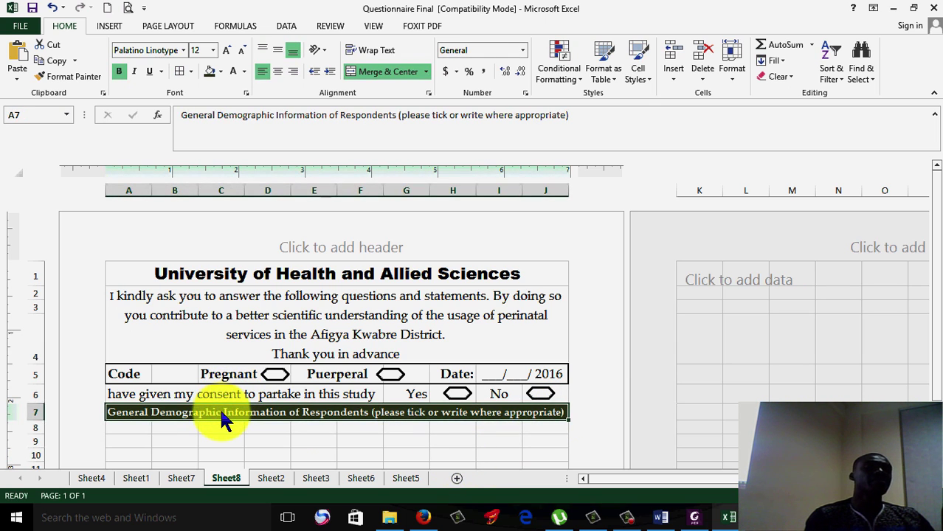
click(244, 72)
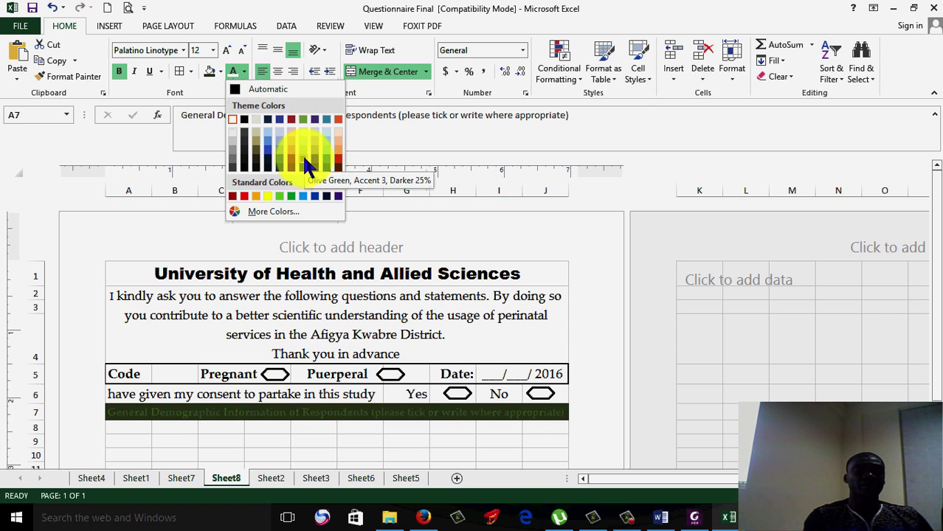
click(236, 91)
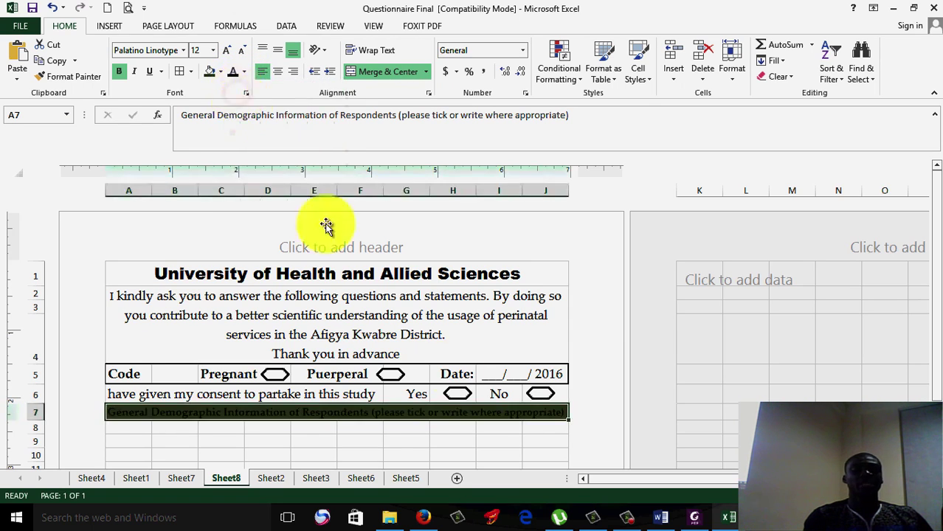
click(523, 463)
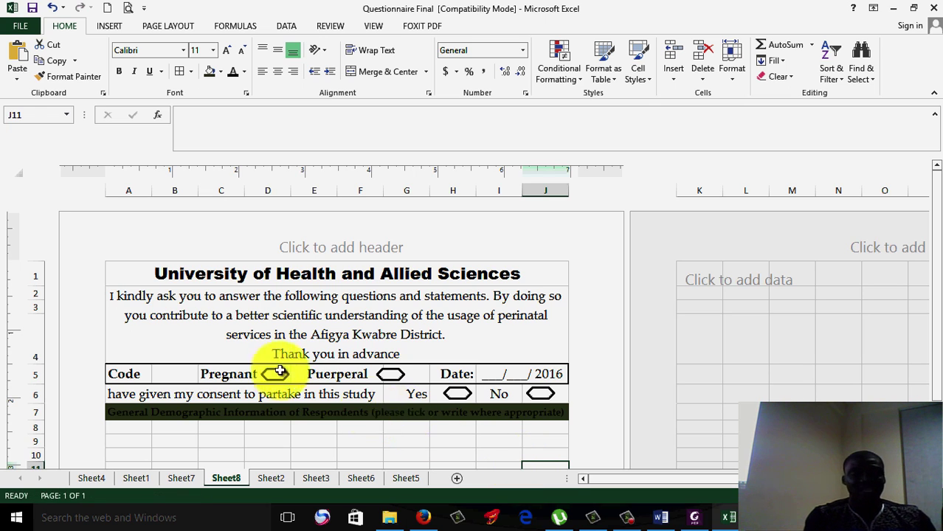
Apply outside borders around the code, consent and demographic heading rows, A5:J7.
drag(221, 380, 558, 416)
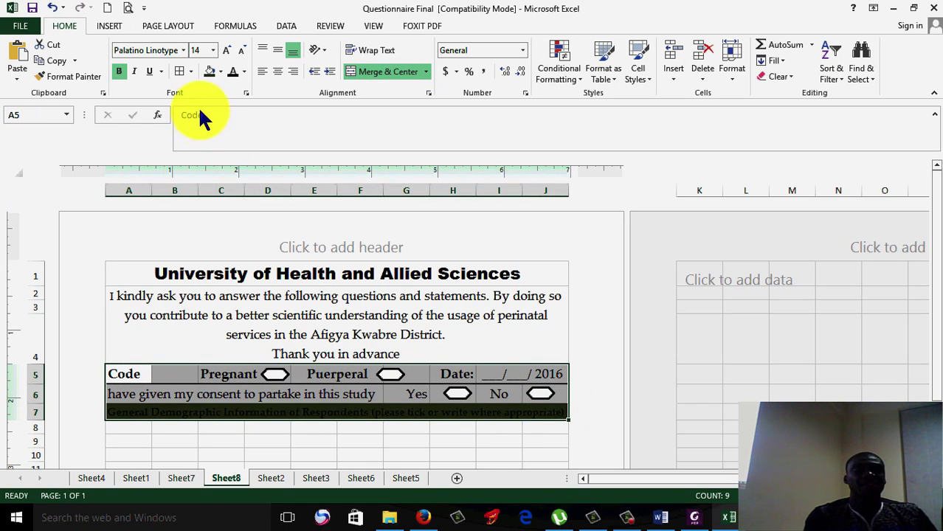
click(192, 71)
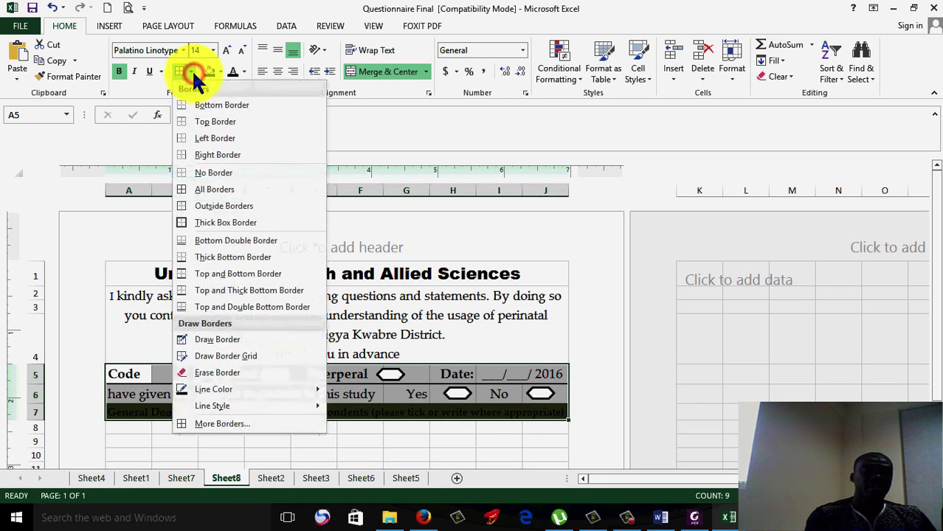
click(220, 204)
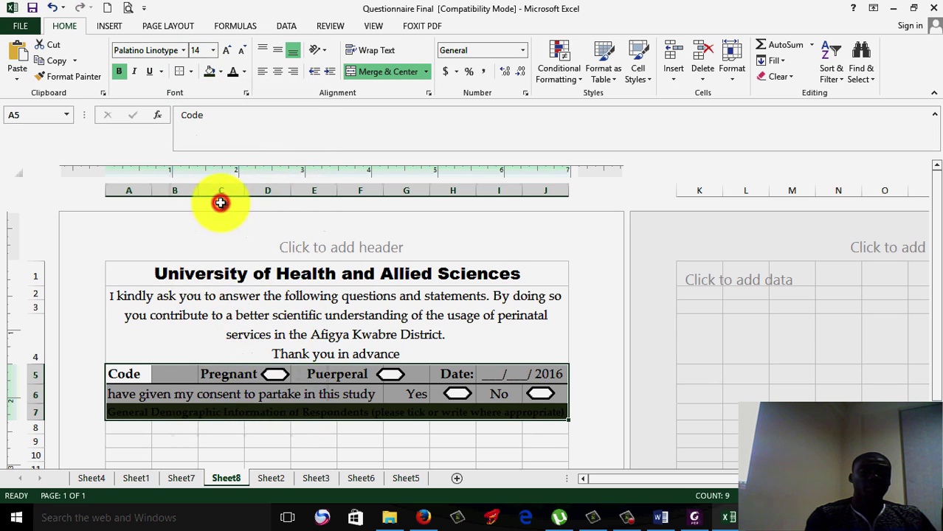
click(424, 450)
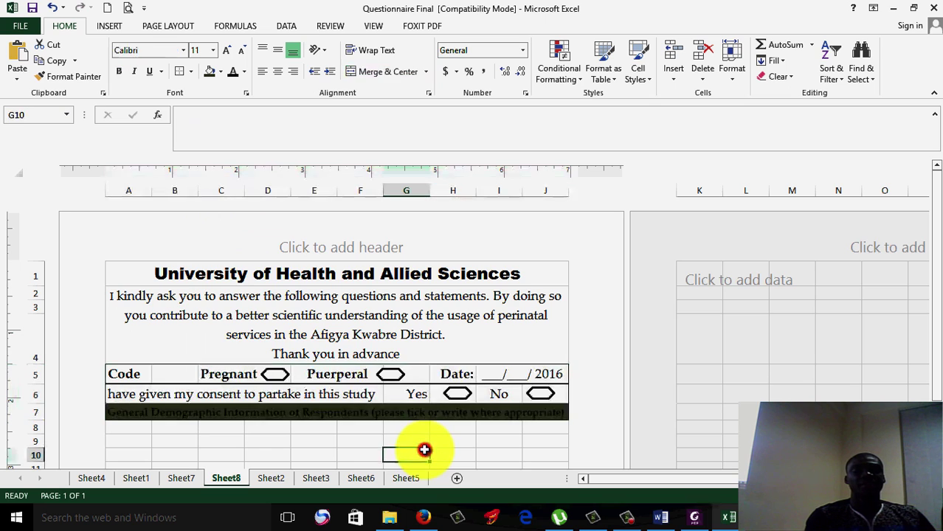
click(544, 456)
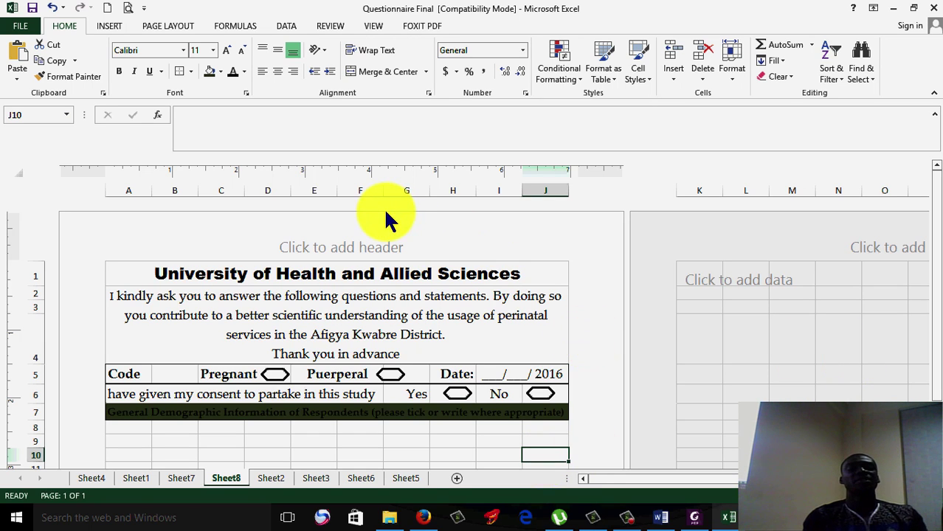
Check the sheet's print preview and look up the first demographic question in the source PDF in Foxit PhantomPDF.
click(127, 9)
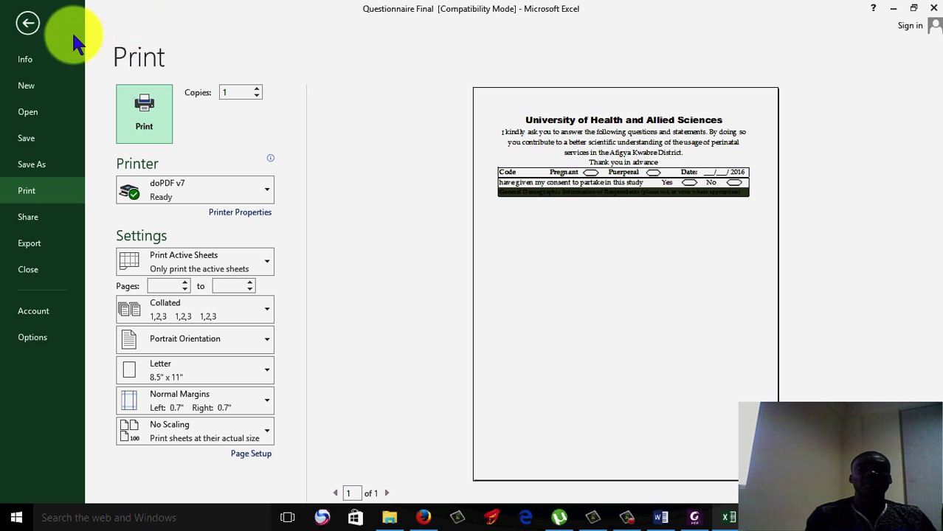
click(29, 25)
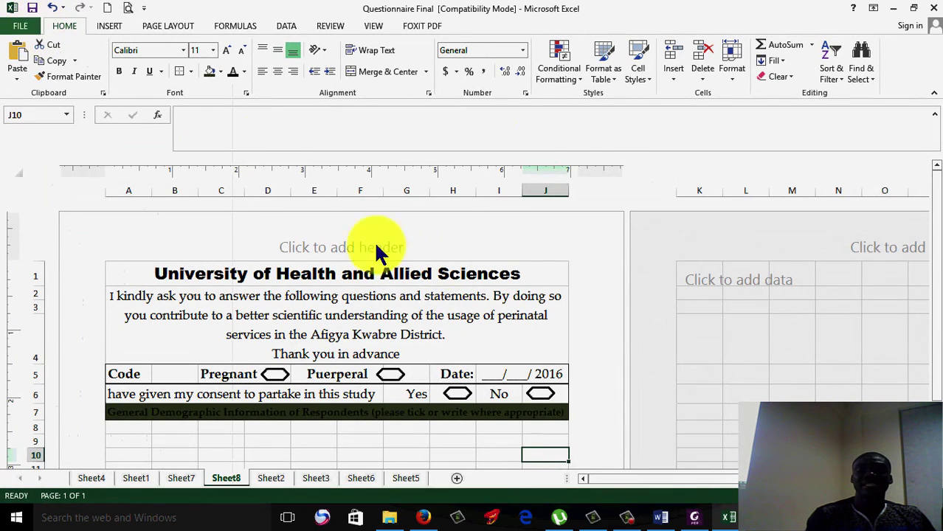
click(693, 516)
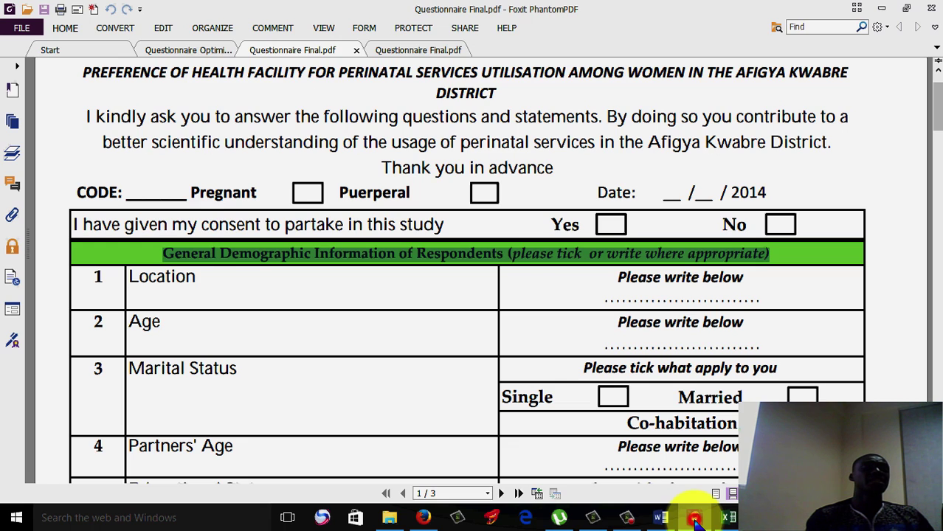
click(693, 518)
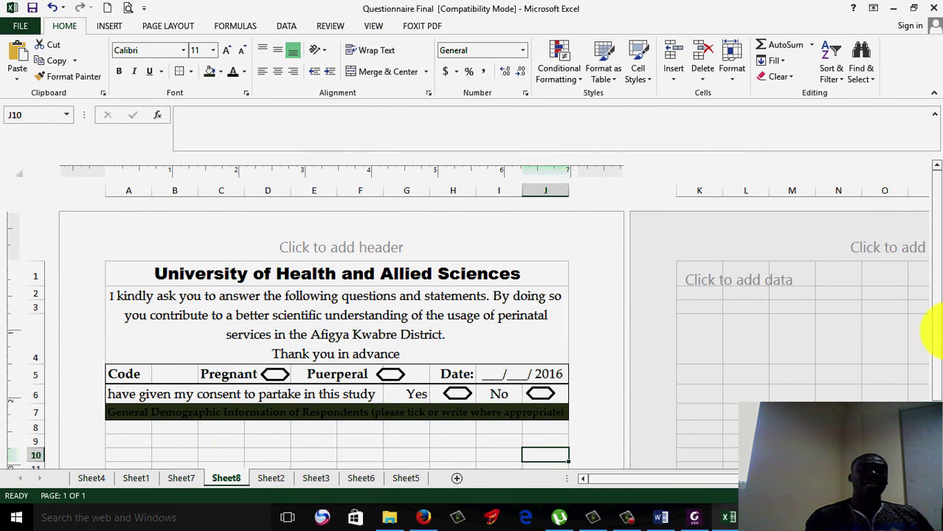
Enter the question number 1 in cell A8 below the demographic heading.
drag(935, 328, 935, 329)
drag(939, 390, 930, 386)
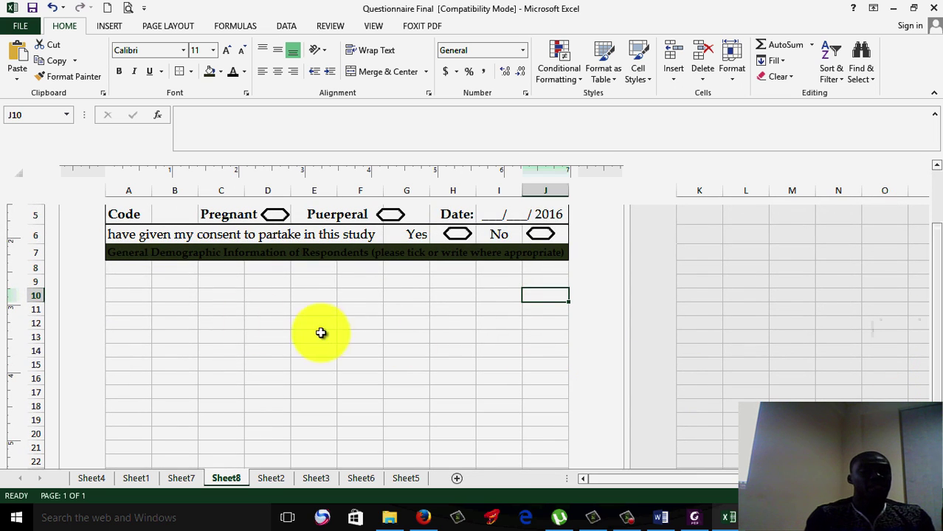
click(124, 271)
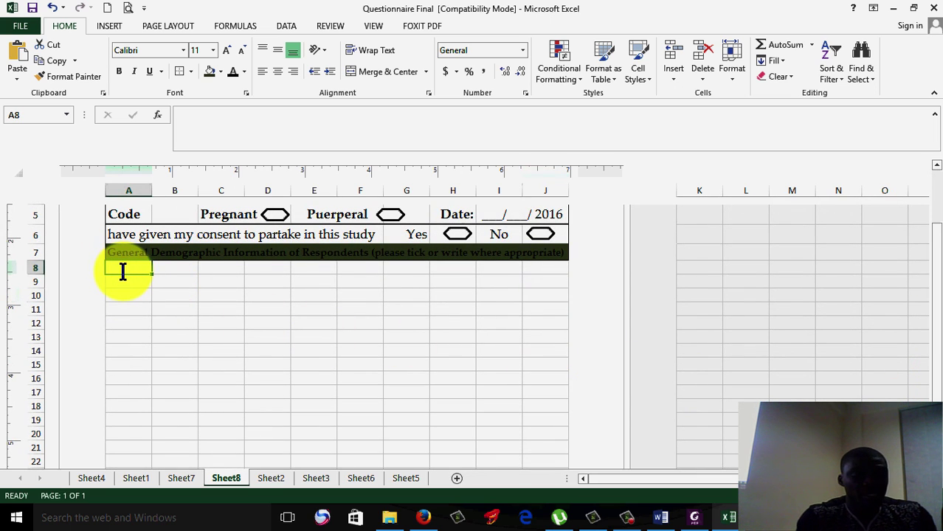
text(1)
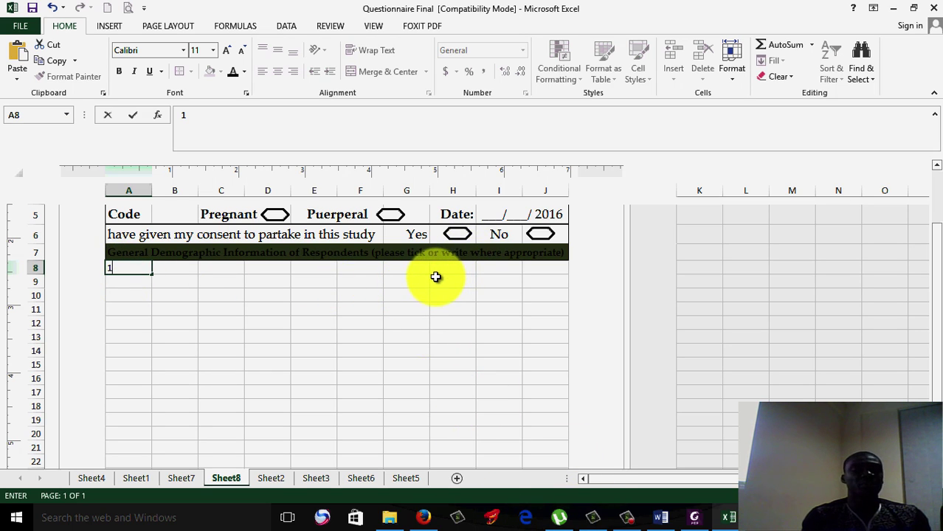
Merge and center B8:F9 for the question text and A8:A9 for the question number.
drag(410, 268, 538, 274)
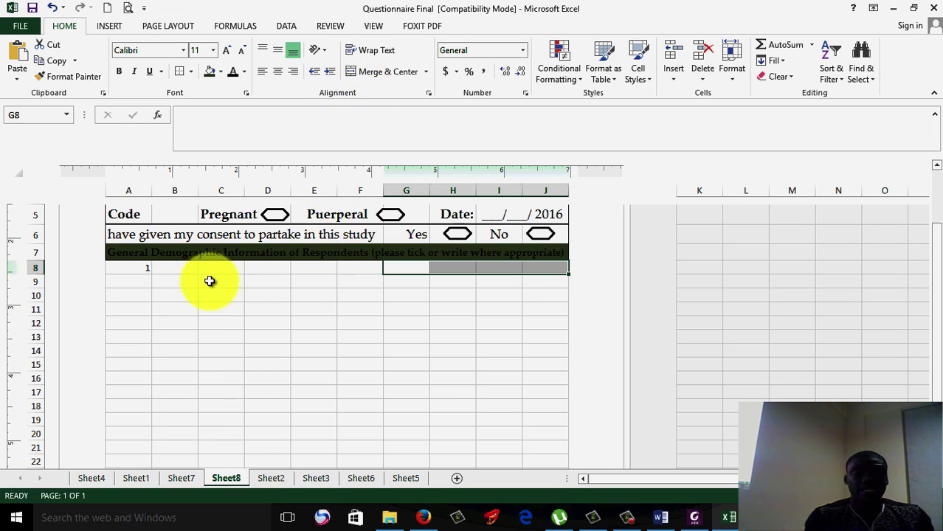
click(179, 267)
drag(181, 267, 350, 281)
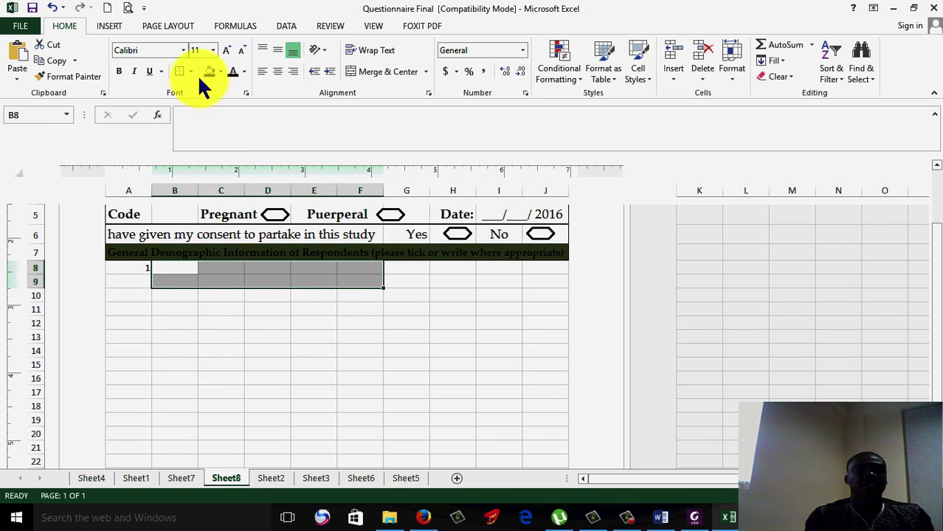
click(353, 70)
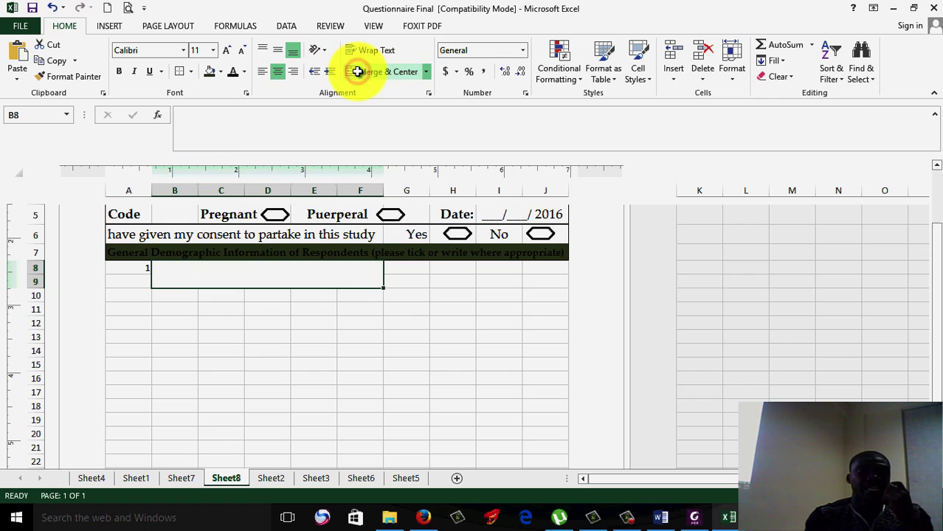
click(126, 268)
drag(126, 269, 129, 279)
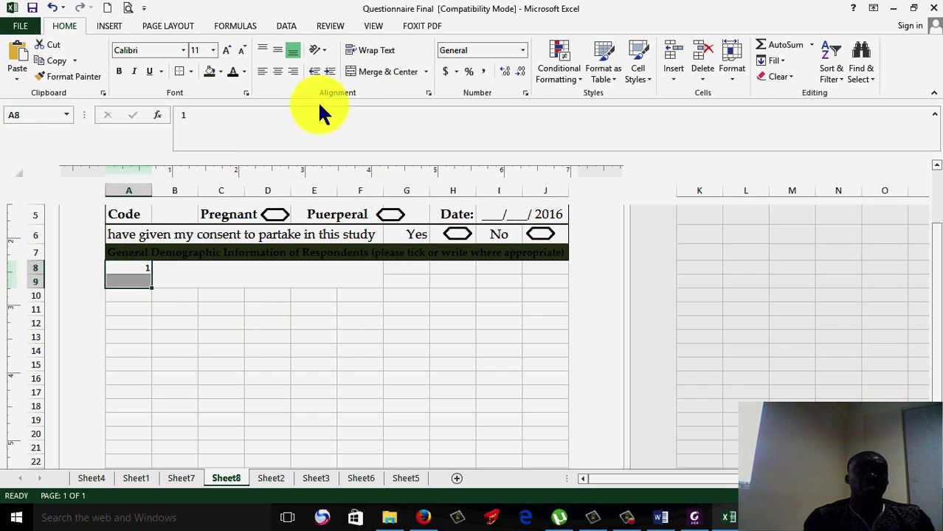
click(352, 74)
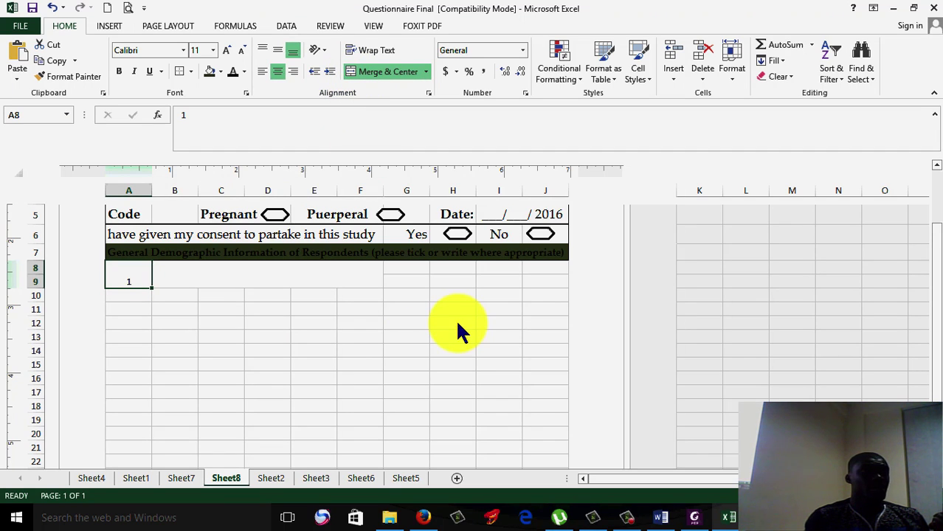
Align the question number in the merged A8 cell to the top and center it horizontally.
click(263, 47)
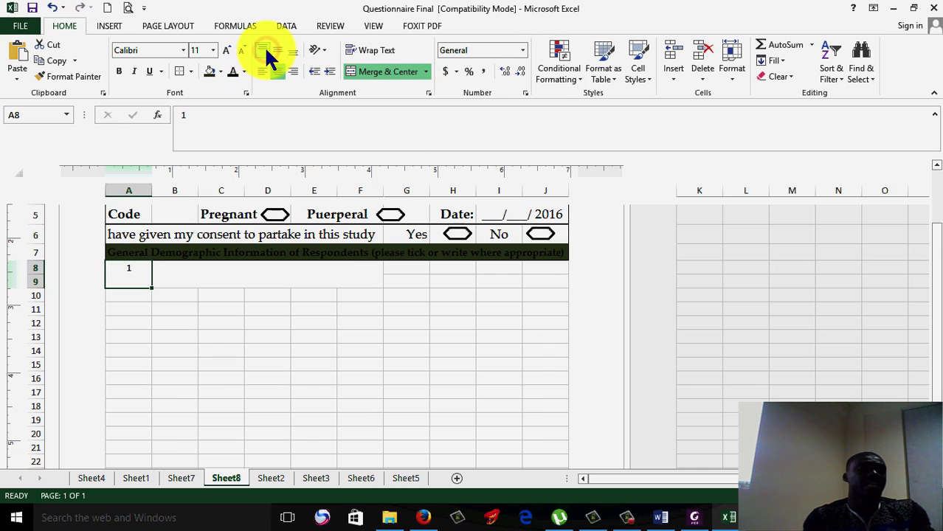
click(263, 73)
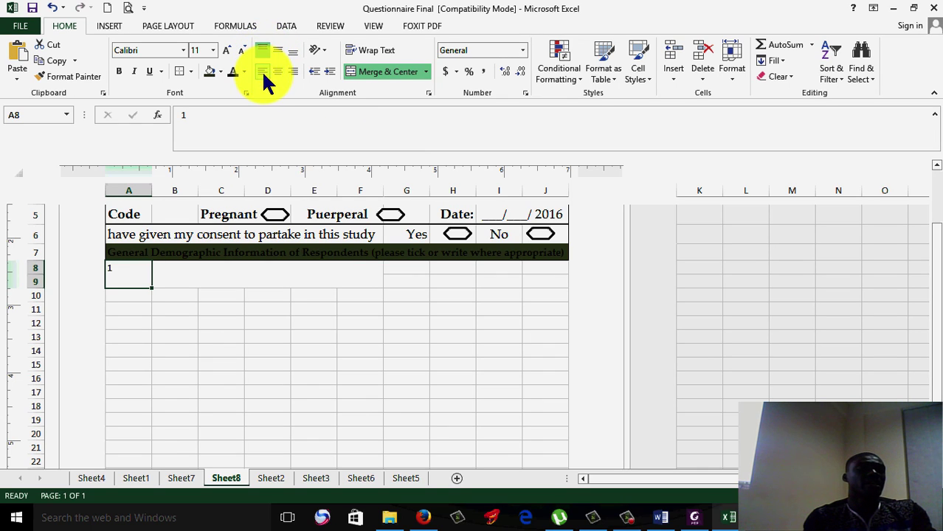
click(274, 50)
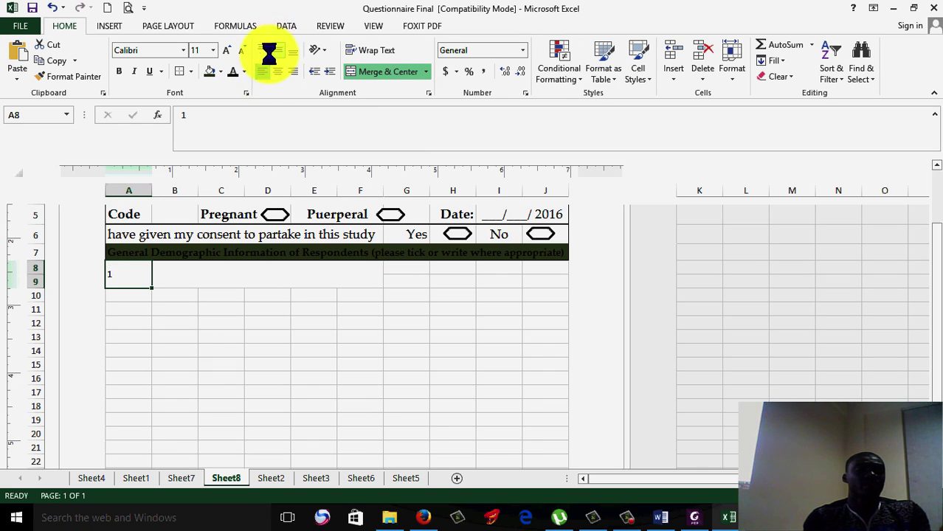
click(264, 50)
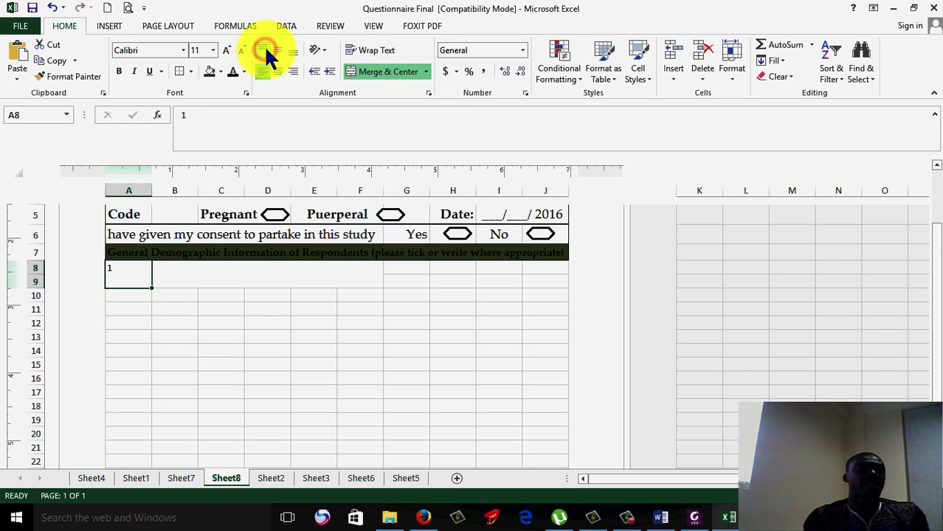
click(283, 70)
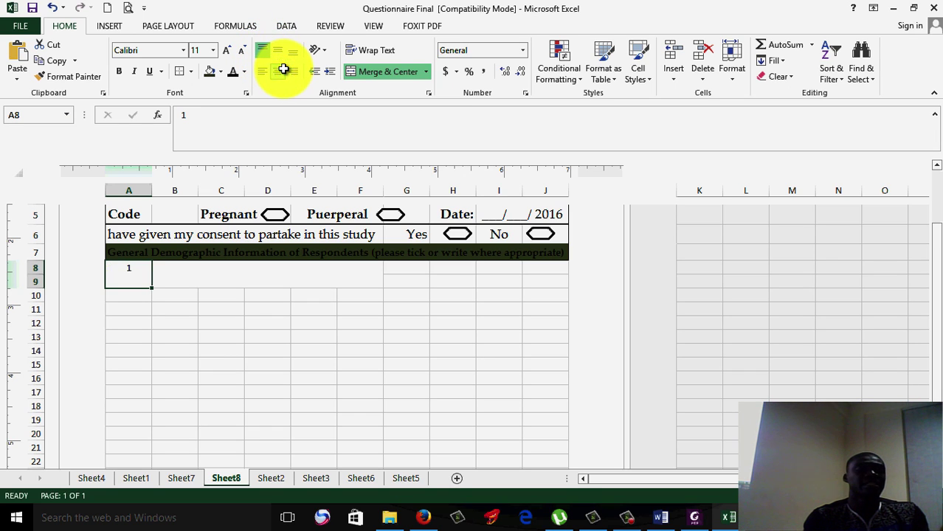
click(360, 307)
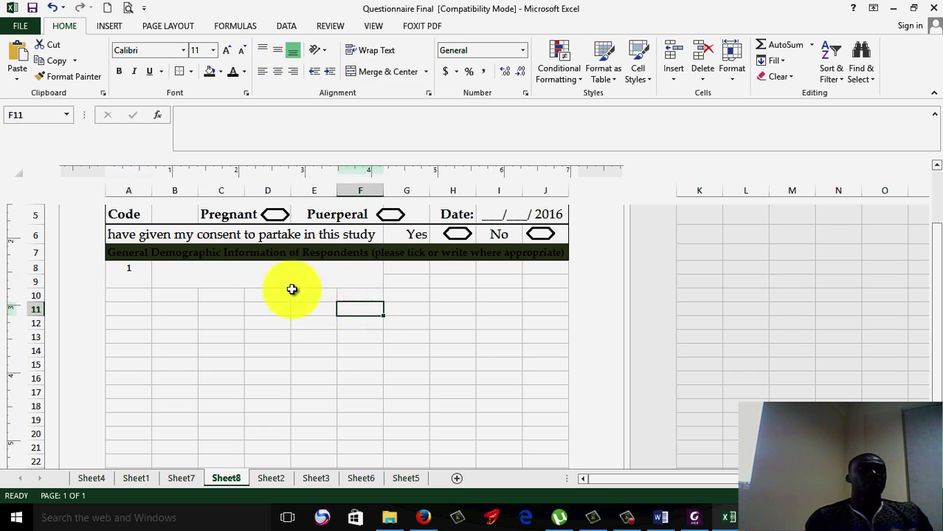
Enter "Location" in the merged B8 cell and align it to the top and left of the cell.
click(258, 267)
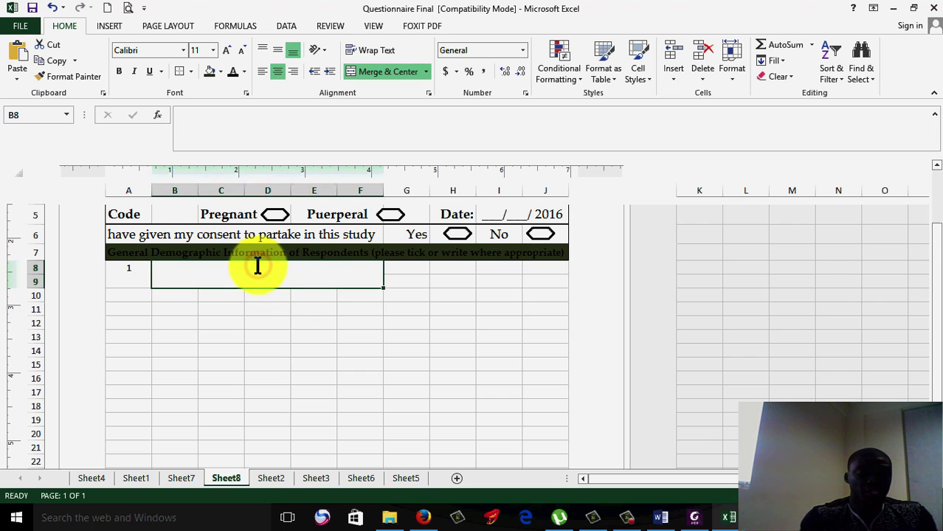
text(L)
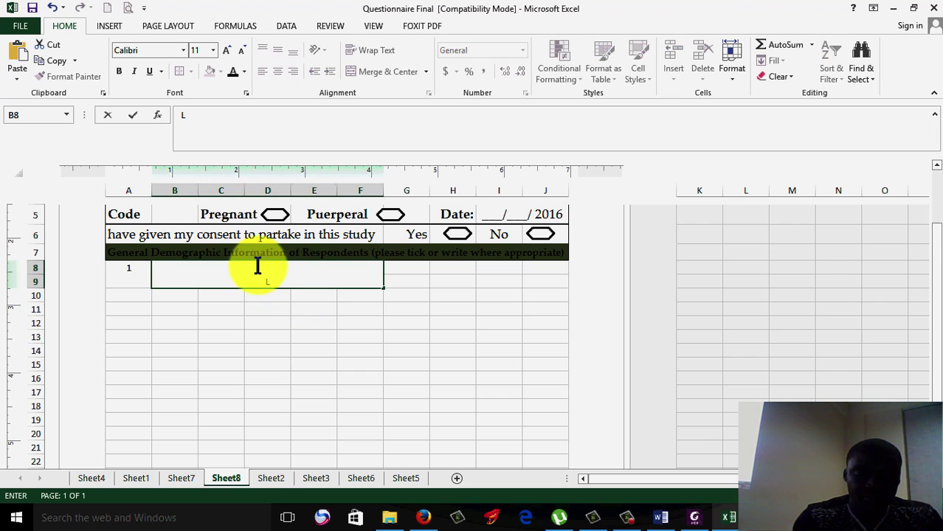
text(ocation)
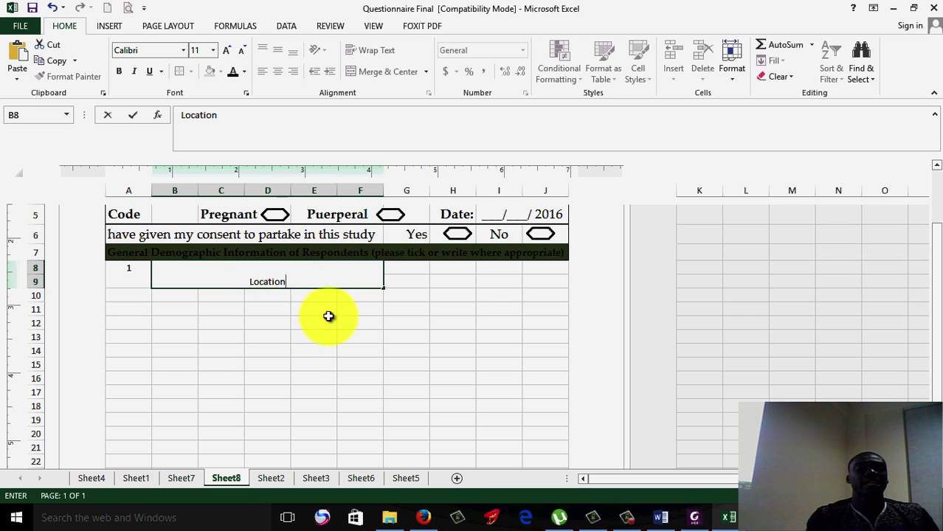
click(328, 316)
click(279, 274)
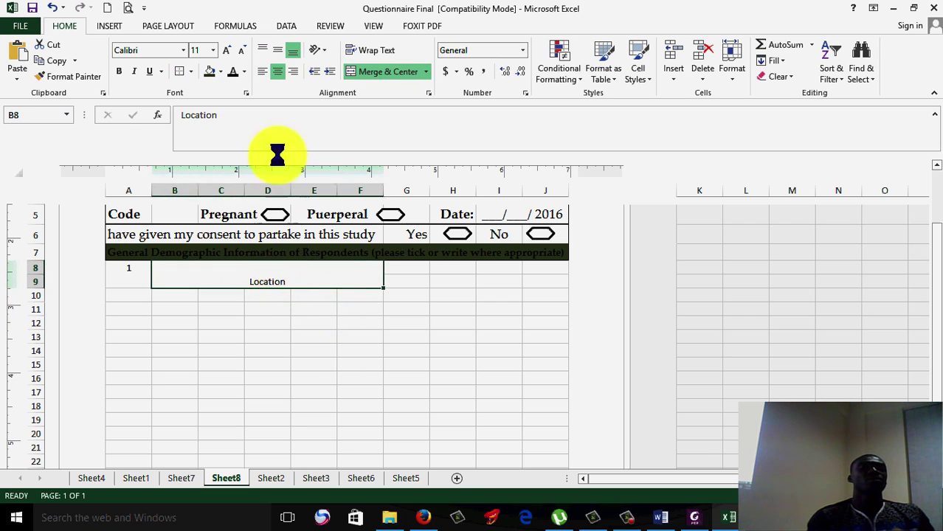
click(261, 49)
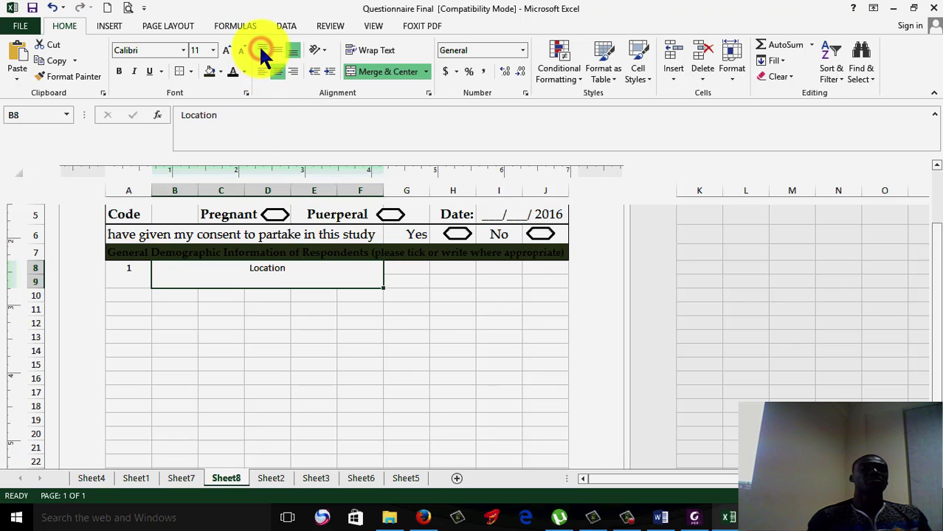
click(264, 74)
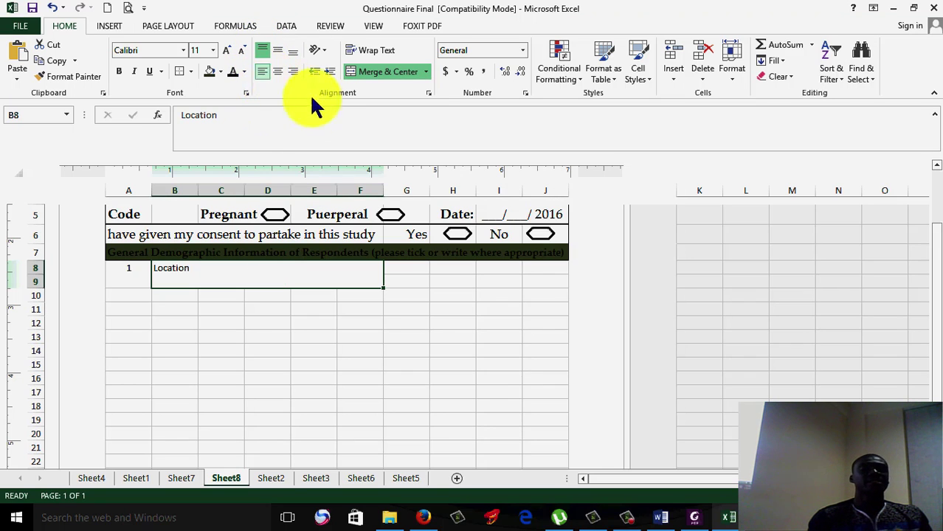
Set the font size of the Location label and its question number to 14.
click(230, 52)
click(230, 53)
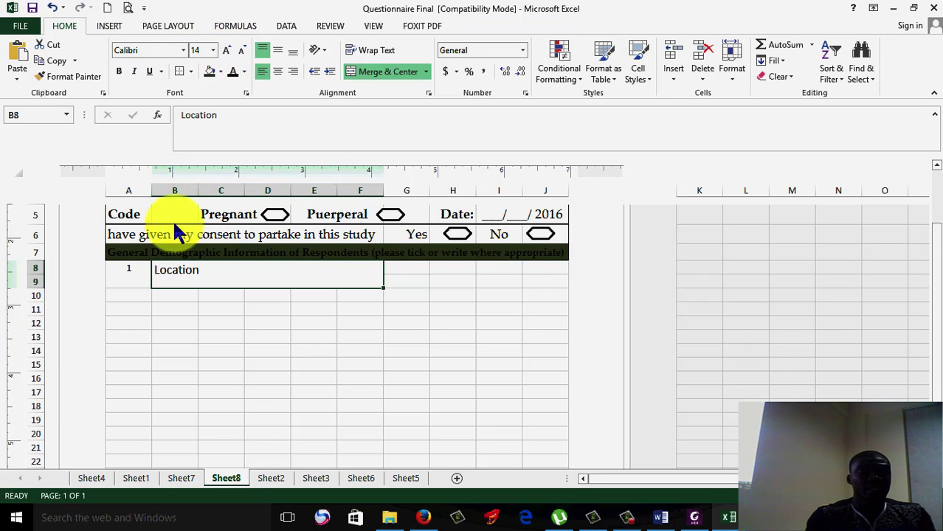
drag(131, 278, 174, 275)
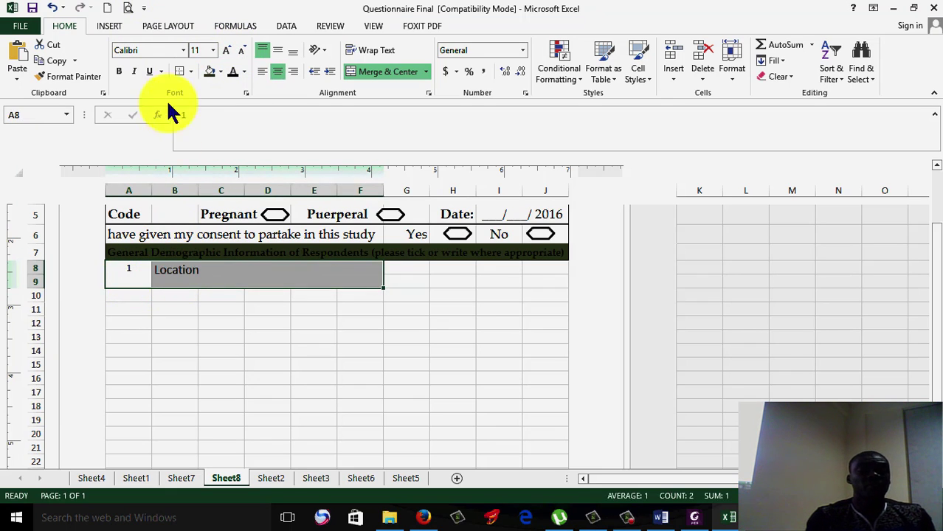
click(212, 50)
click(199, 131)
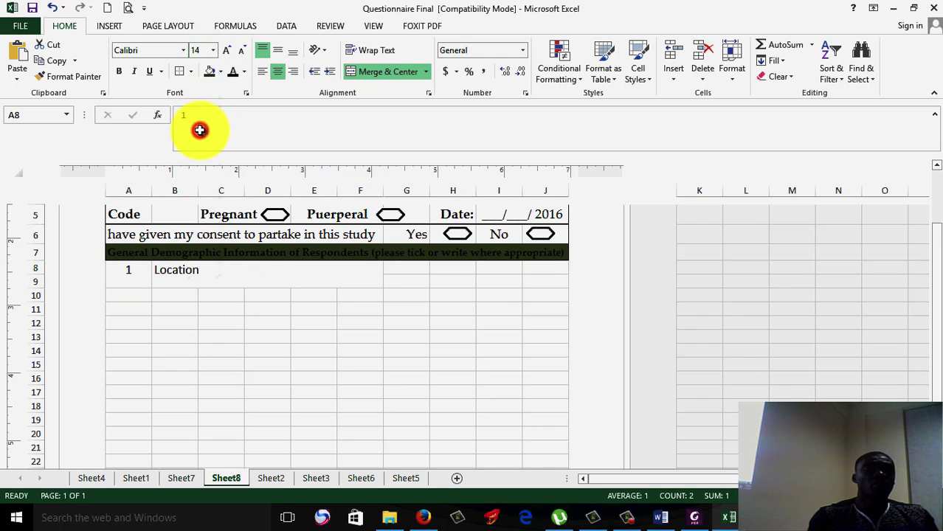
click(352, 305)
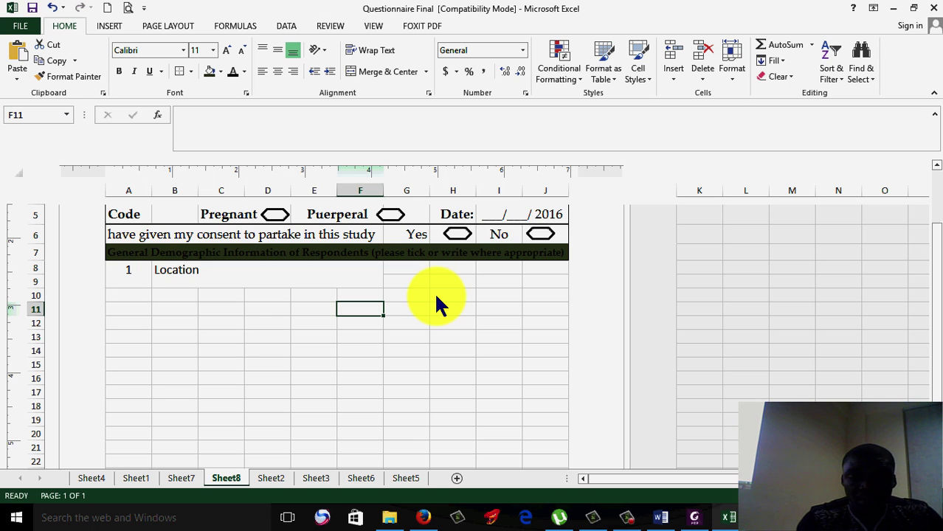
Merge and center G8:J8 and enter "Please Write Below" as the answer instruction for the Location question.
drag(406, 268, 520, 271)
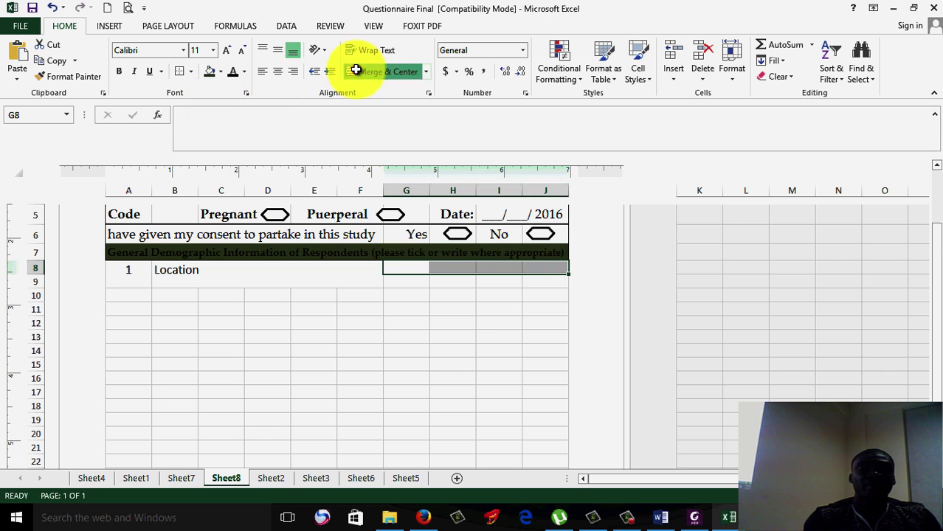
click(355, 70)
click(484, 268)
text(Please)
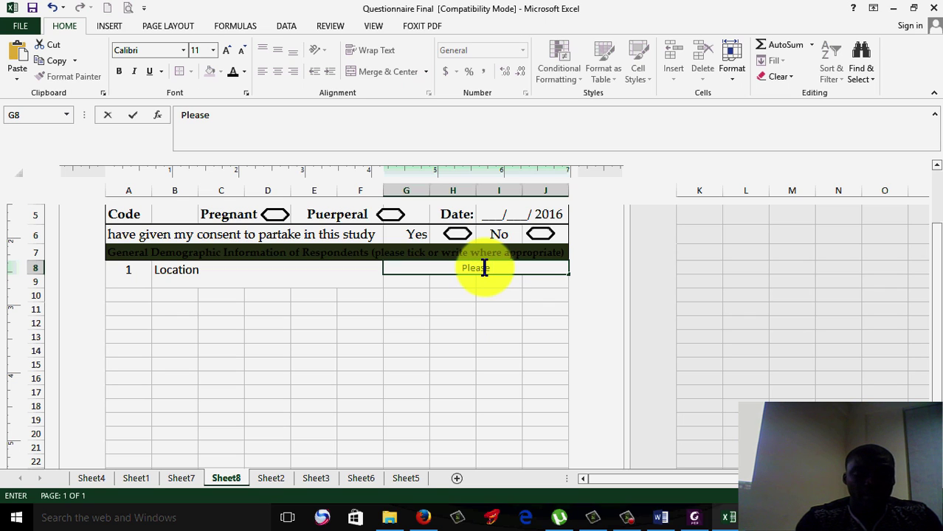
text( Wr)
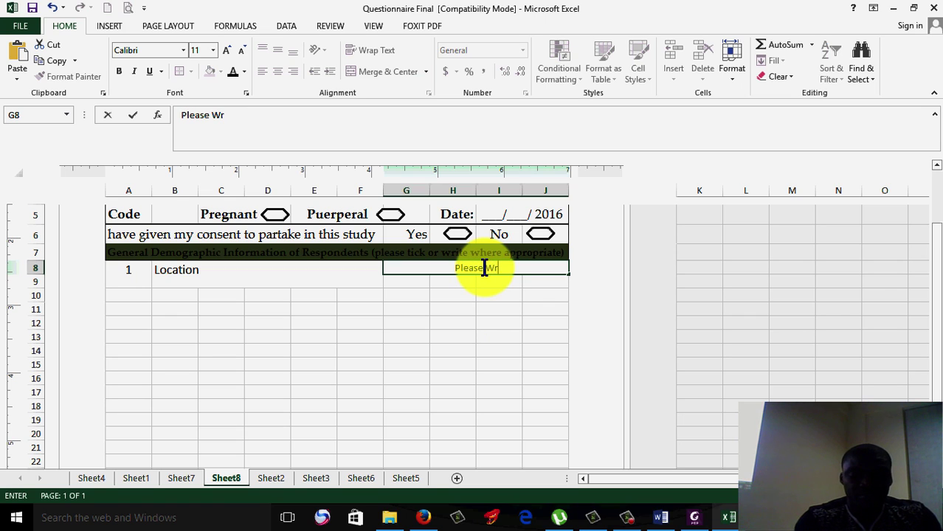
text(ite Below)
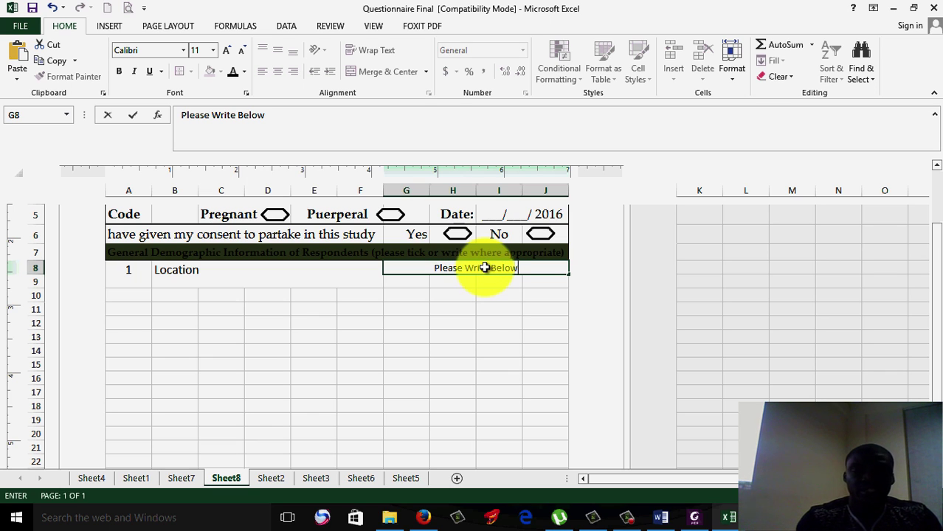
Merge and center G9:J9 and fill it with a row of dots as the answer line.
drag(417, 287, 541, 280)
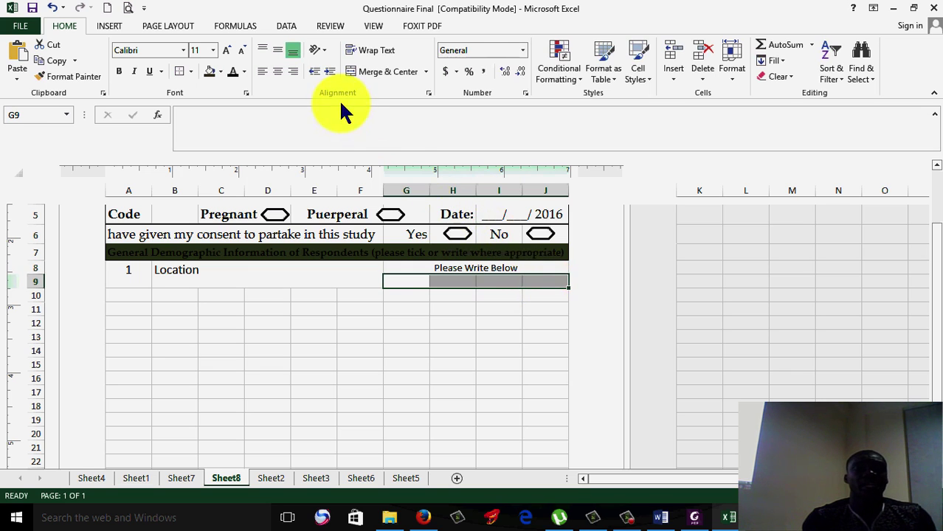
click(349, 72)
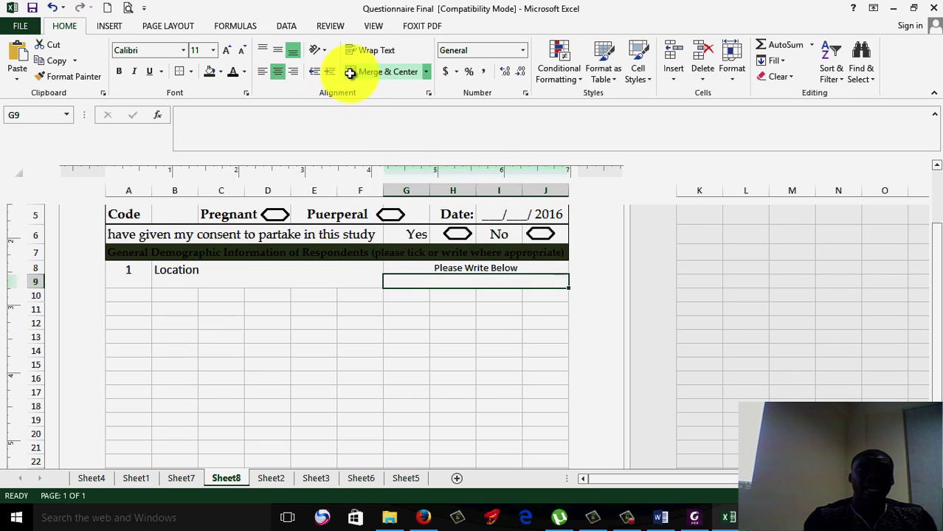
text(.)
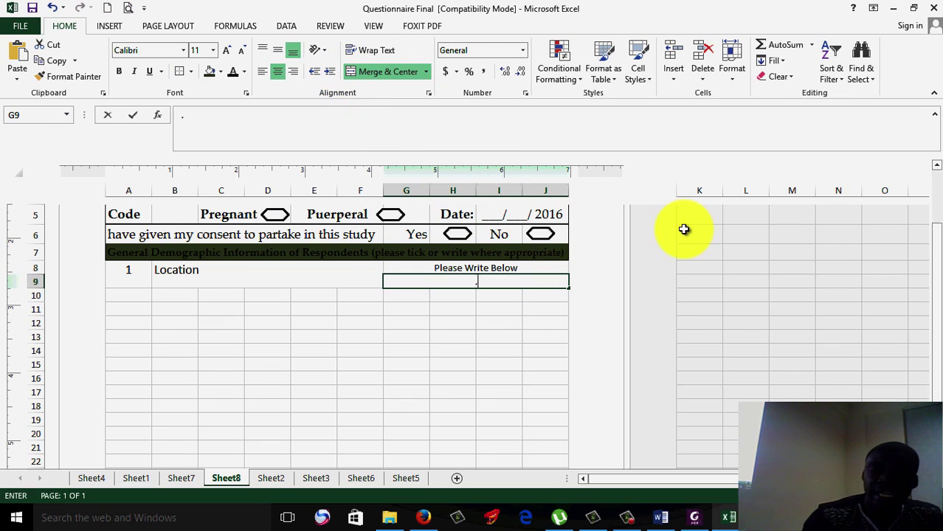
text(............................................)
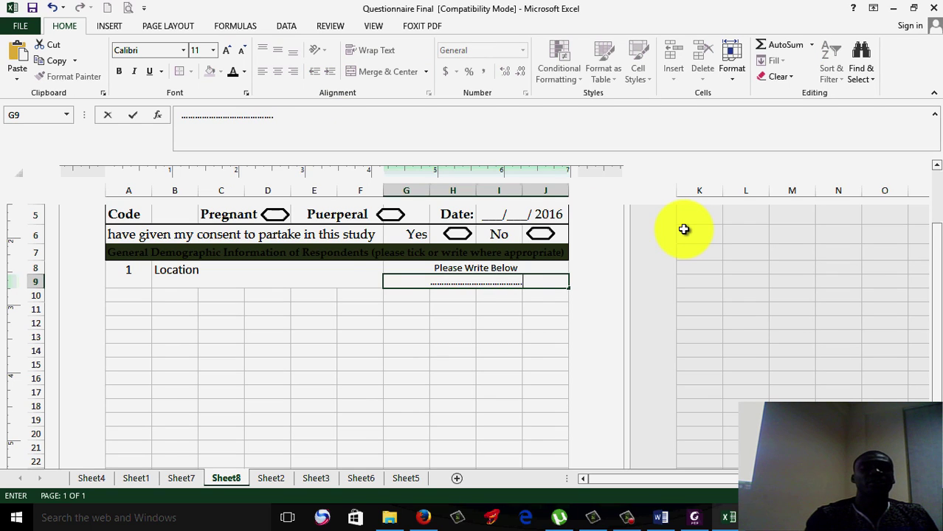
click(532, 341)
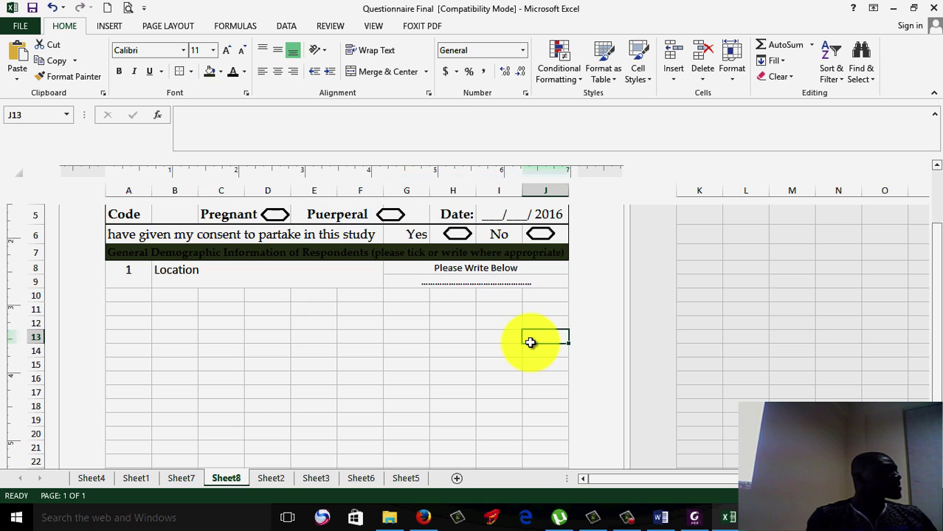
Format the "Please Write Below" text in G8 as bold italic at font size 12.
click(457, 268)
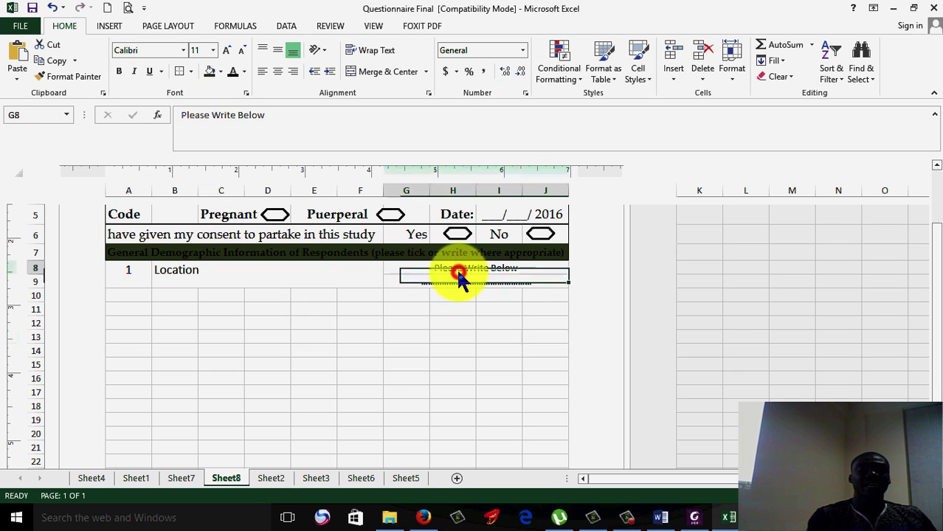
click(226, 53)
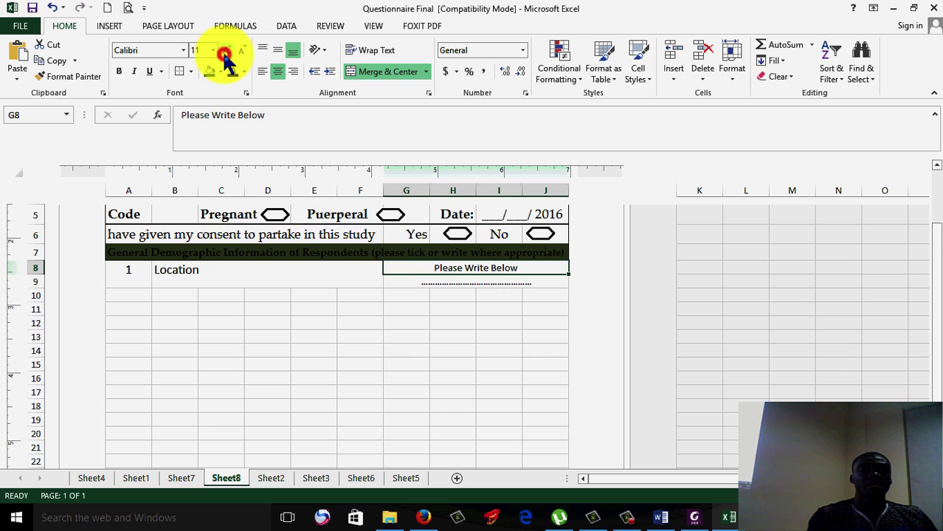
click(135, 72)
click(120, 71)
click(350, 327)
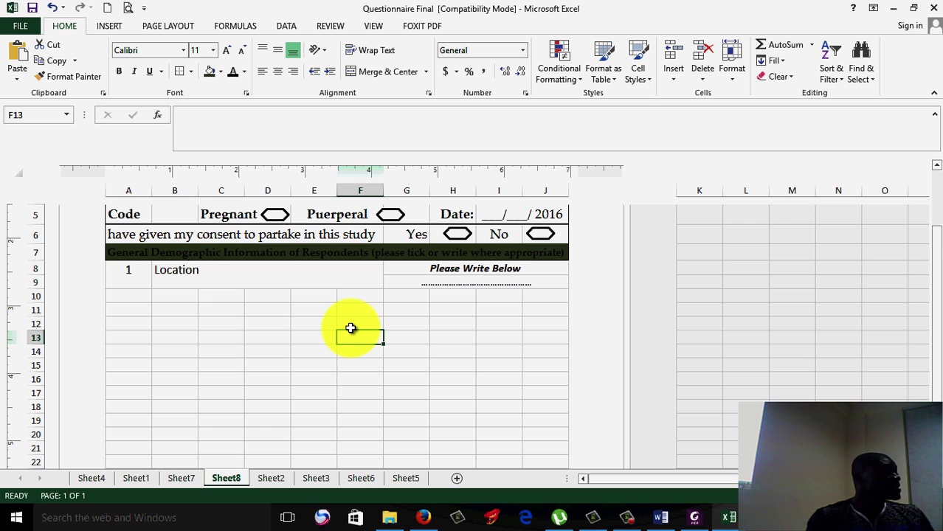
Apply outside borders to the question number, Location, "Please Write Below" and dotted answer line cells in rows 8 and 9.
click(132, 273)
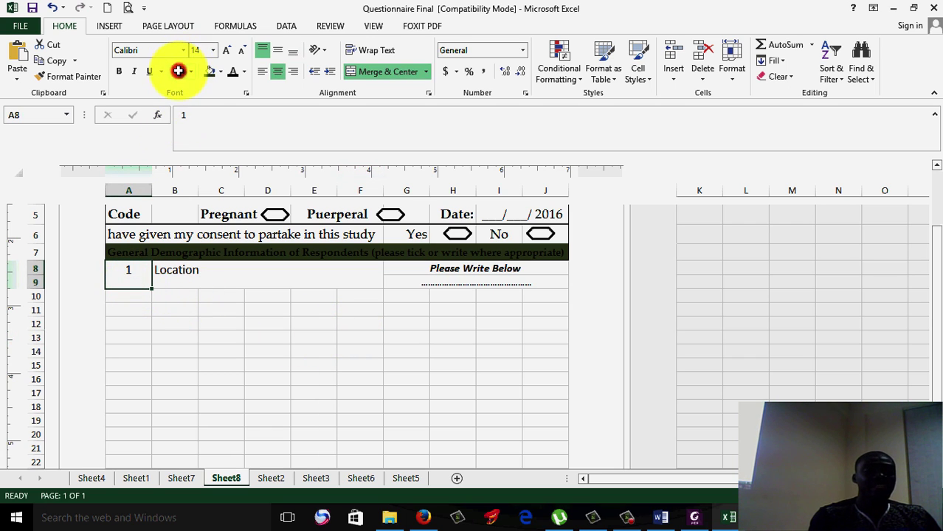
click(261, 289)
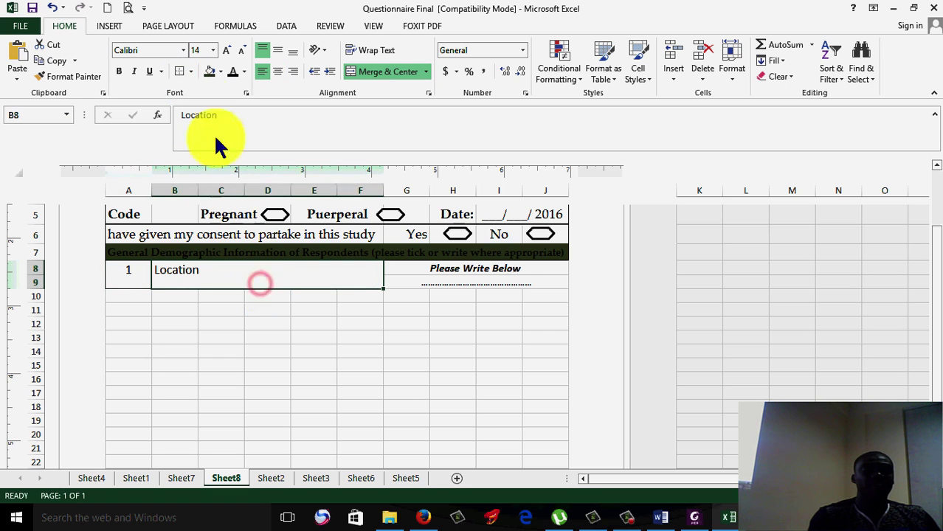
click(178, 73)
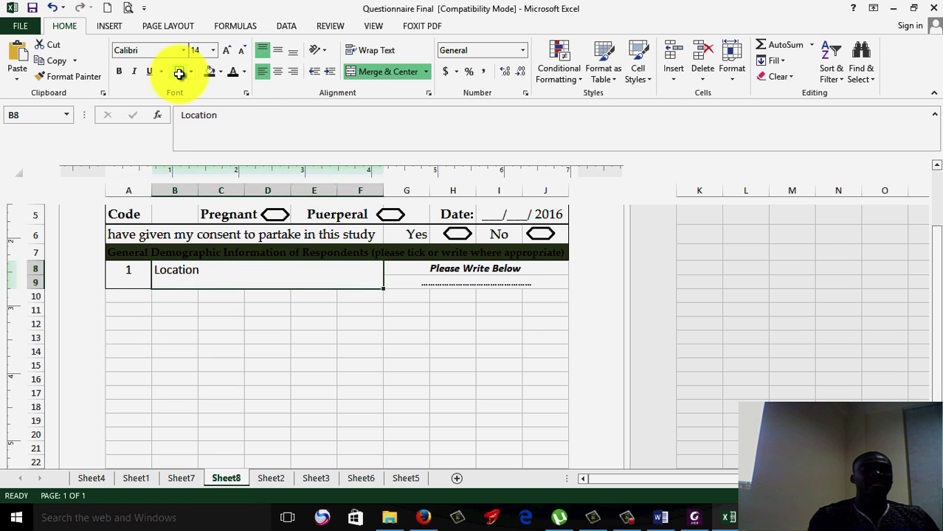
click(469, 271)
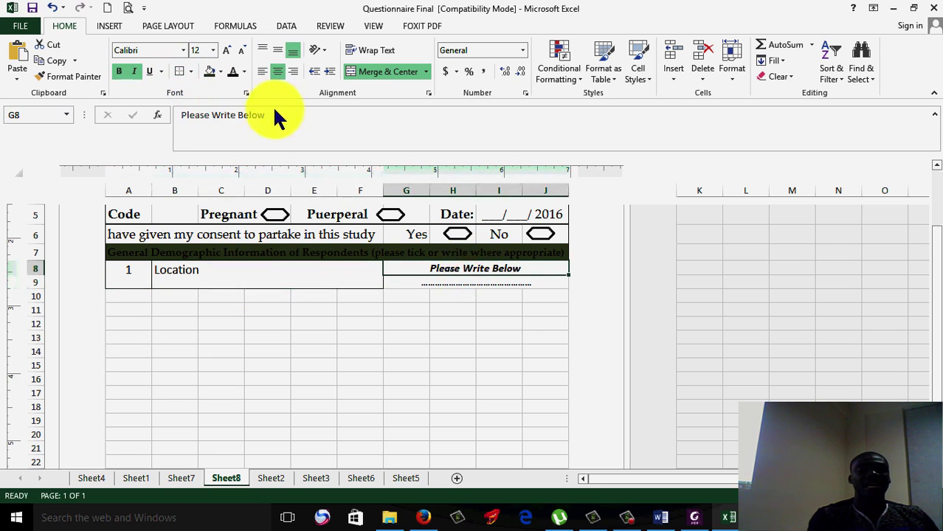
click(178, 74)
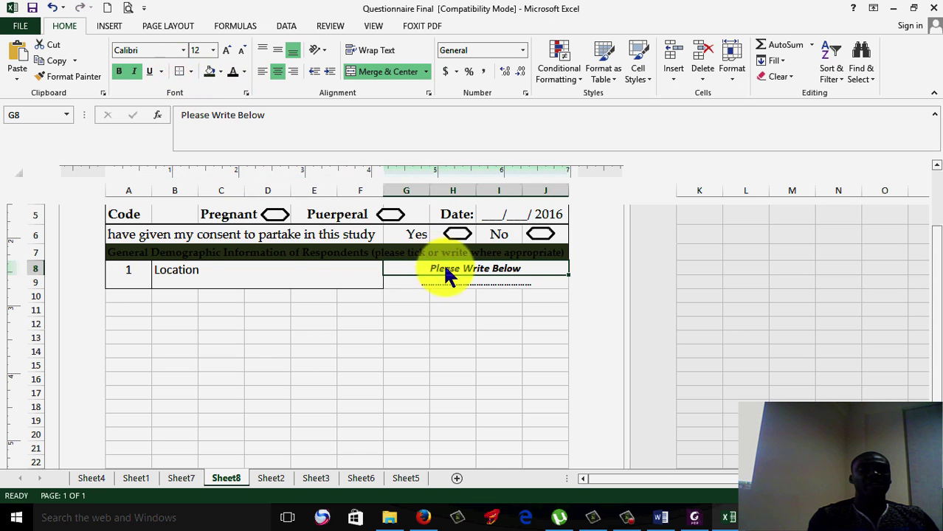
click(448, 284)
click(179, 72)
click(459, 355)
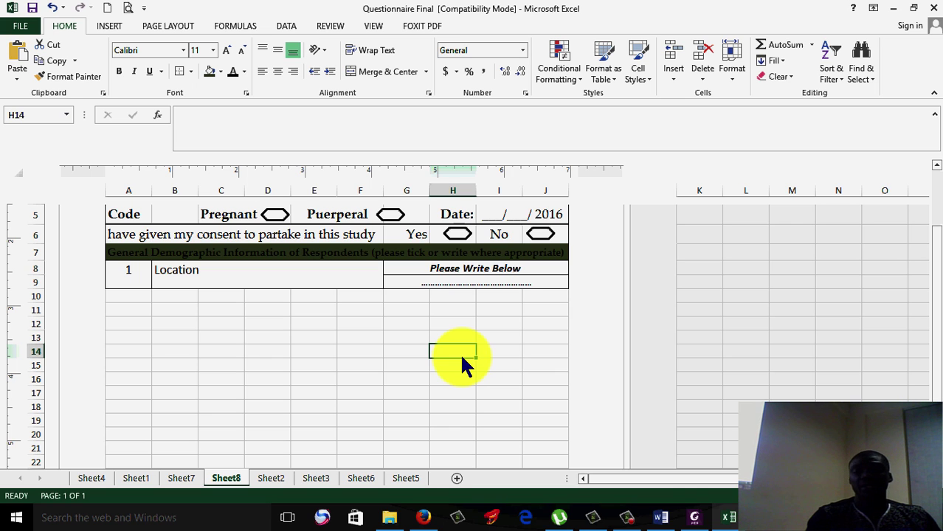
Check the next question in the Foxit PhantomPDF questionnaire, return to Excel and copy rows 8:9 into rows 10:11.
click(696, 517)
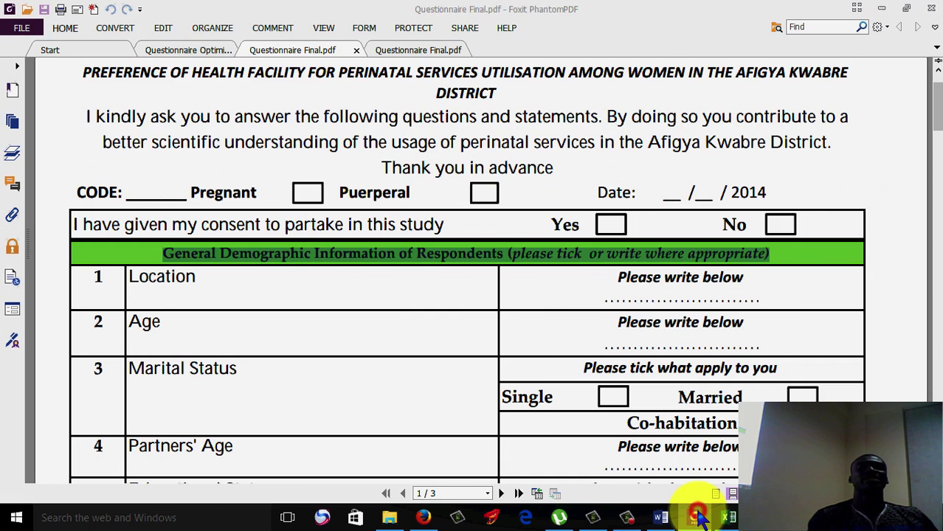
click(696, 517)
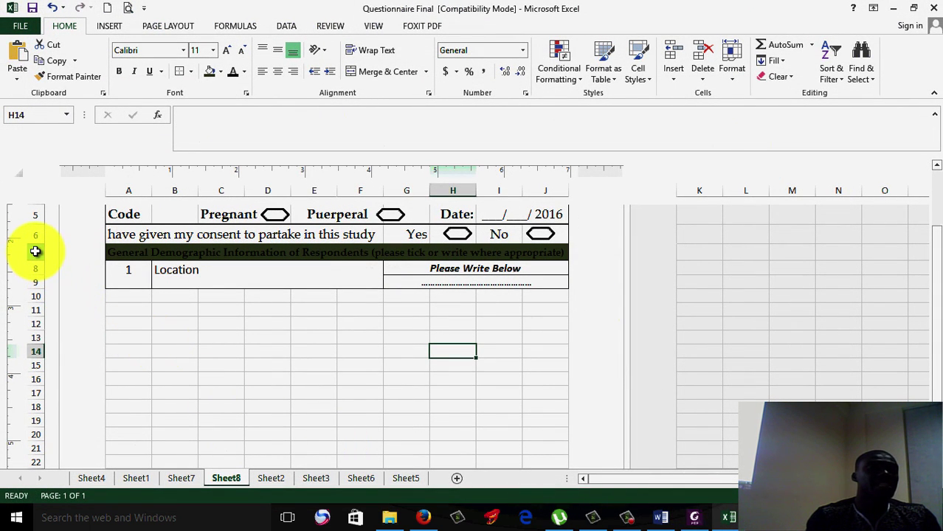
drag(34, 267, 41, 282)
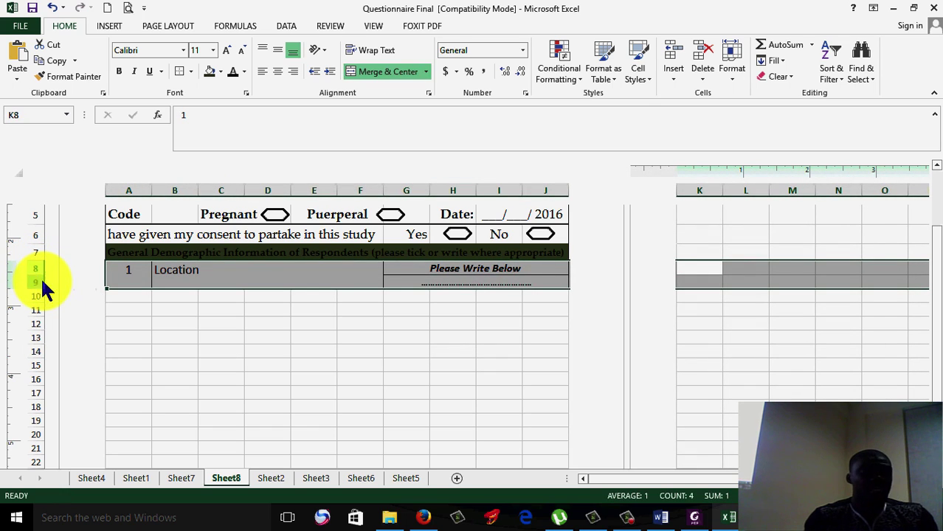
key(ctrl+c)
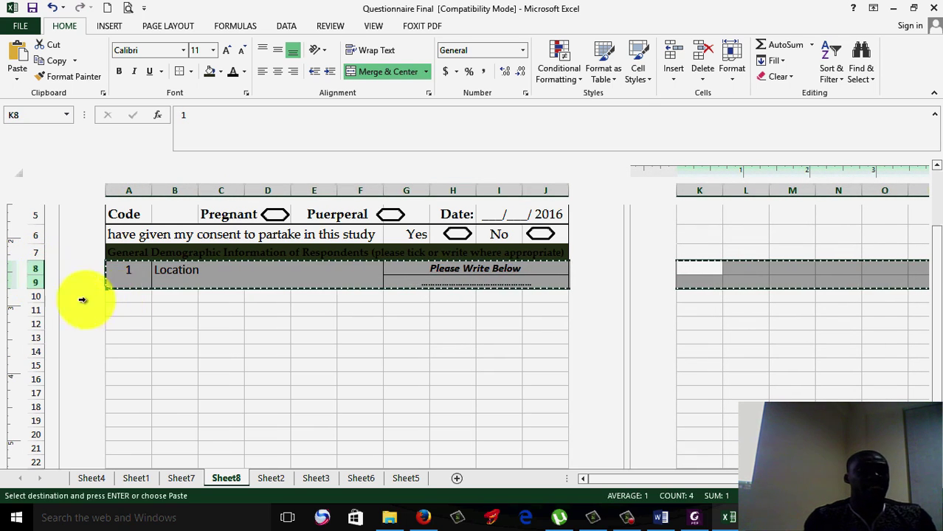
click(36, 295)
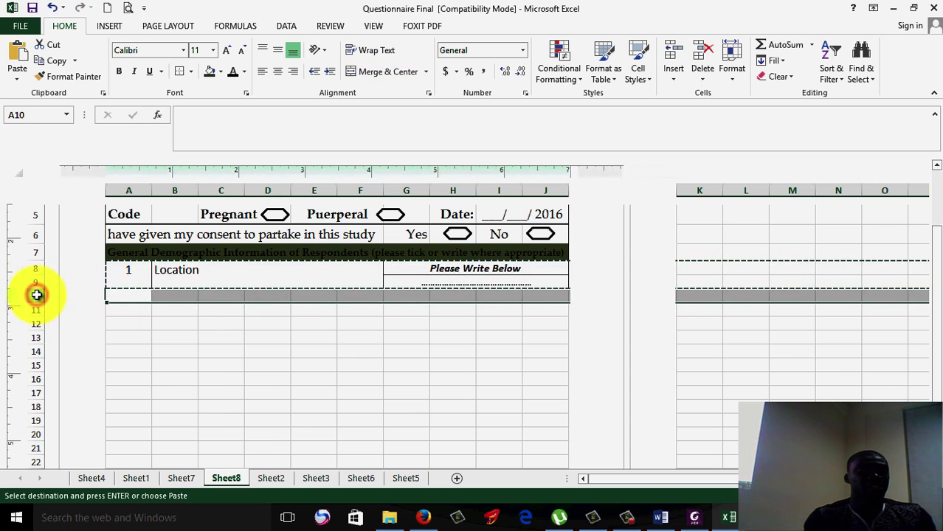
key(ctrl+v)
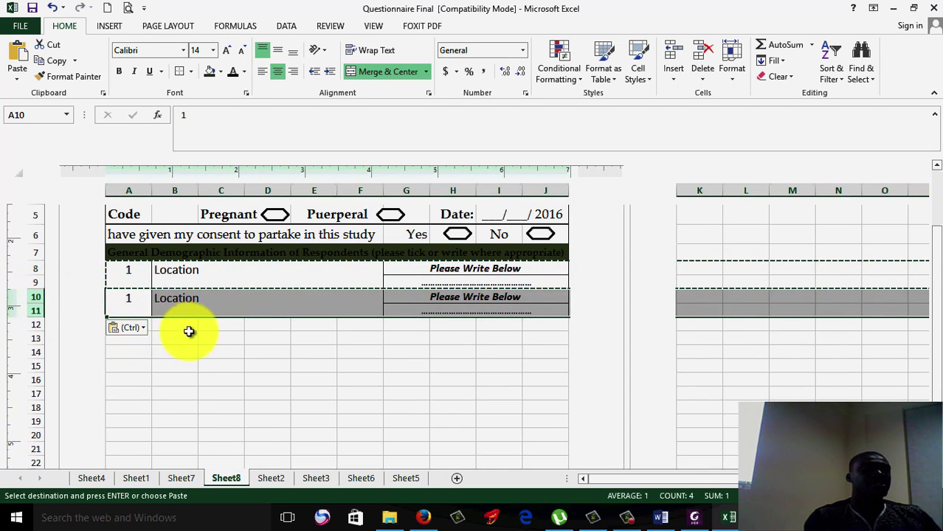
Change the copied question's number in A10 to 2 and its text in B10 to "Age".
click(137, 299)
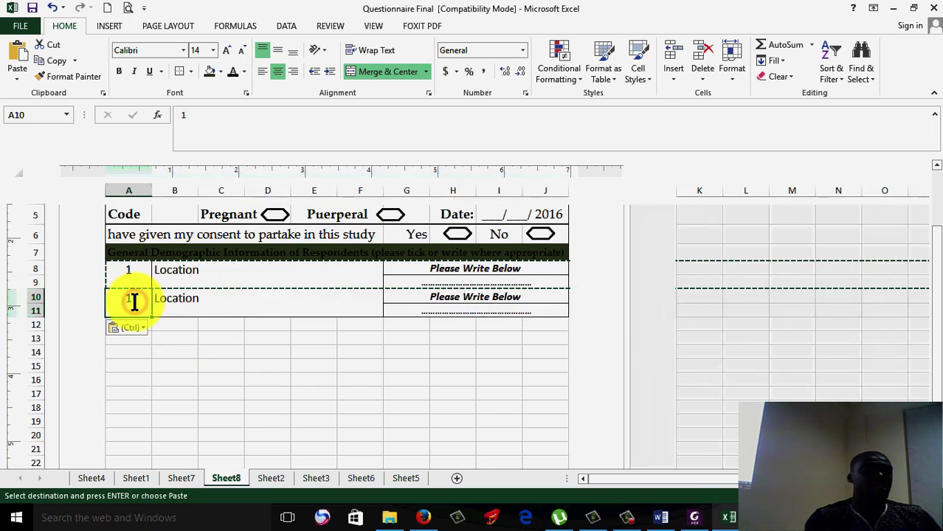
text(2)
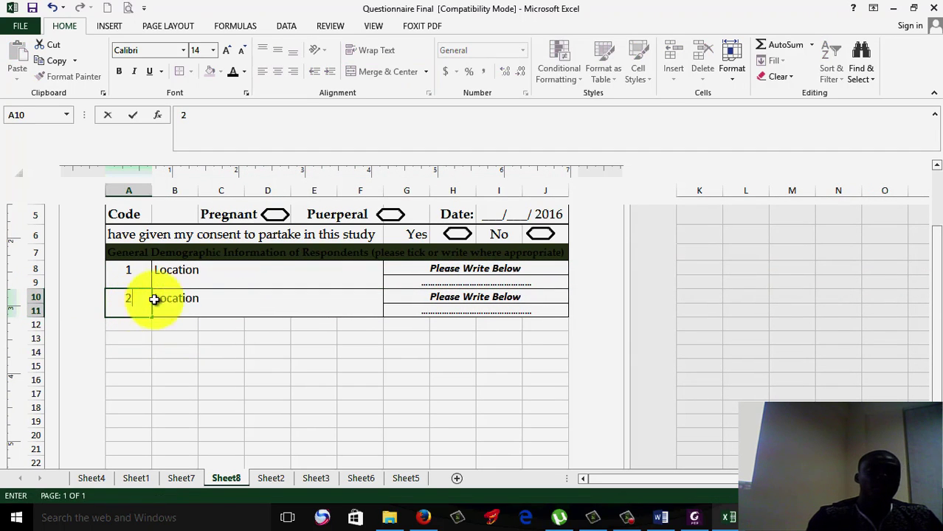
click(209, 298)
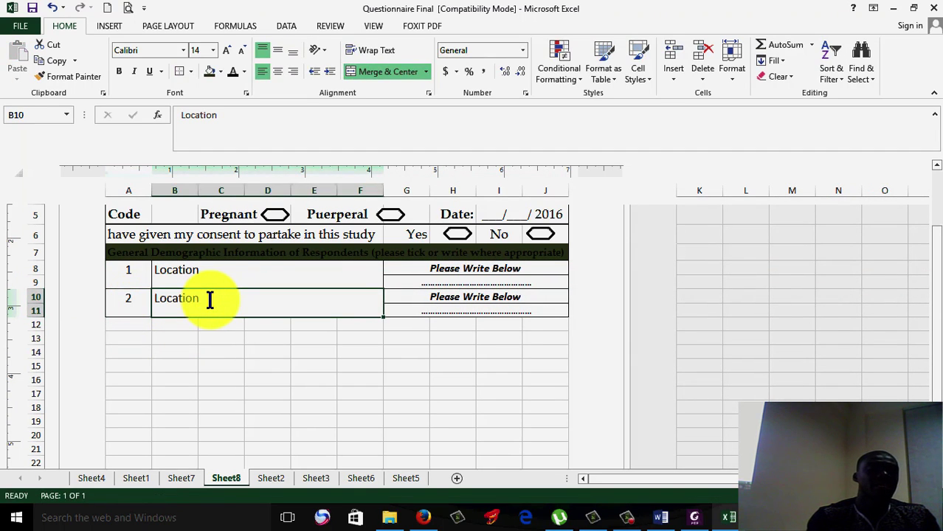
text(Age)
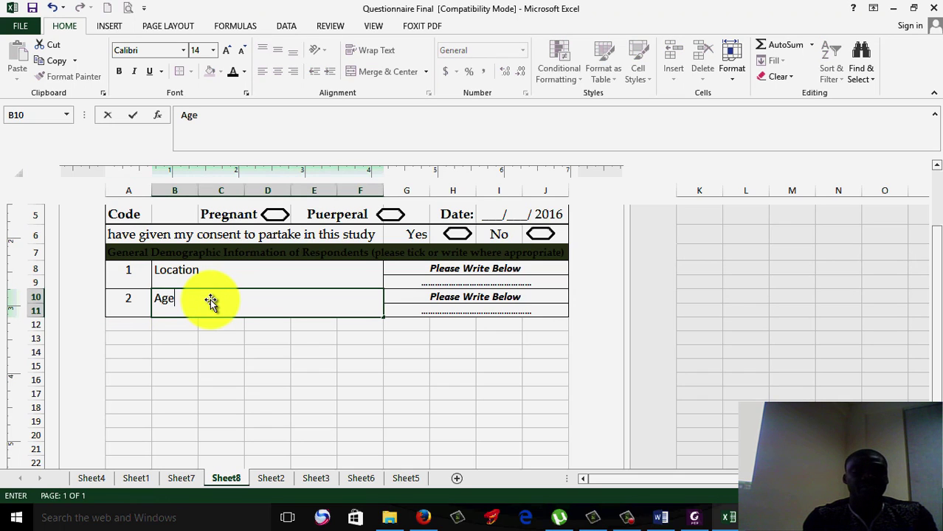
click(227, 347)
click(228, 362)
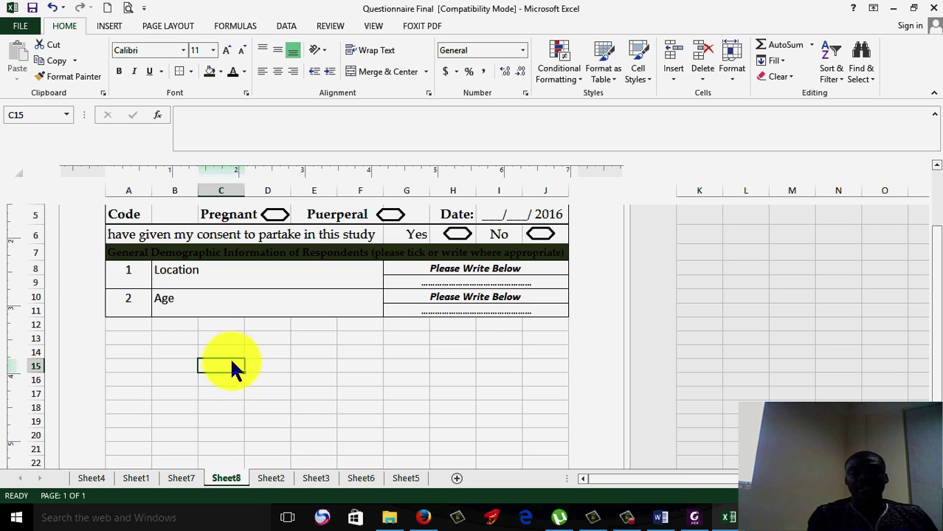
Add question 3 from the PDF in Excel, with 3 in merged A12:A14 and "Marital Status" in merged B12:F14.
click(696, 518)
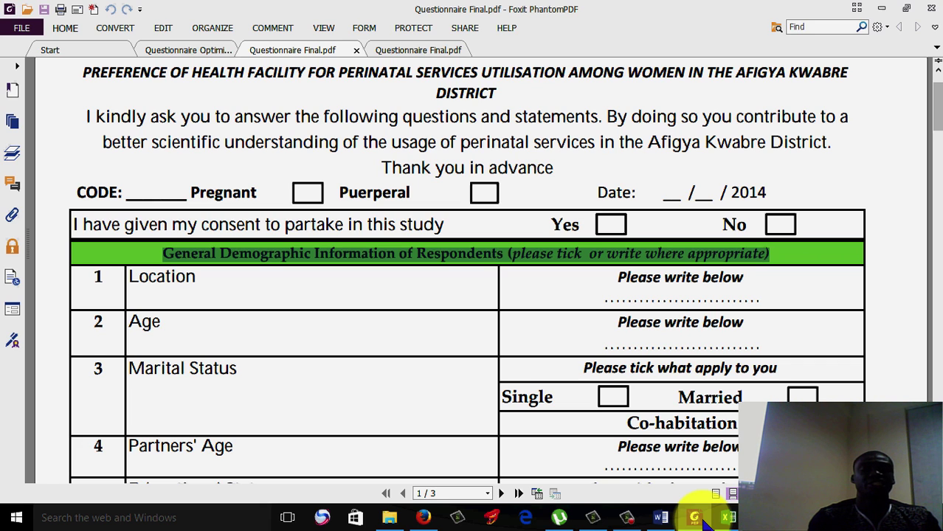
click(728, 517)
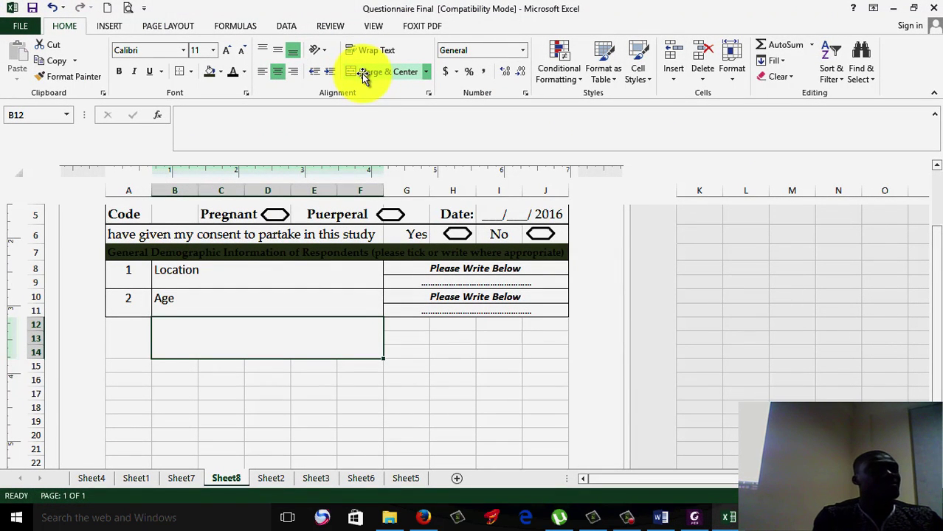
click(131, 347)
text(3)
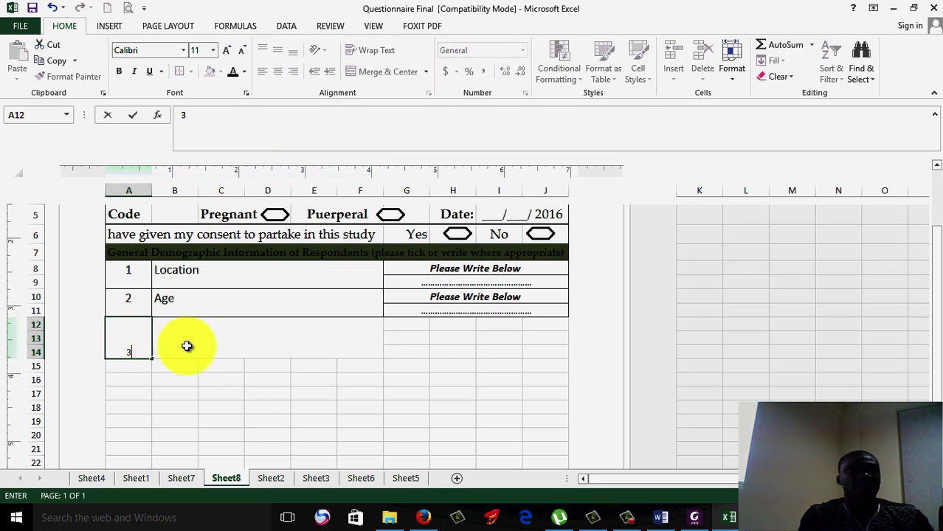
click(262, 349)
text(M)
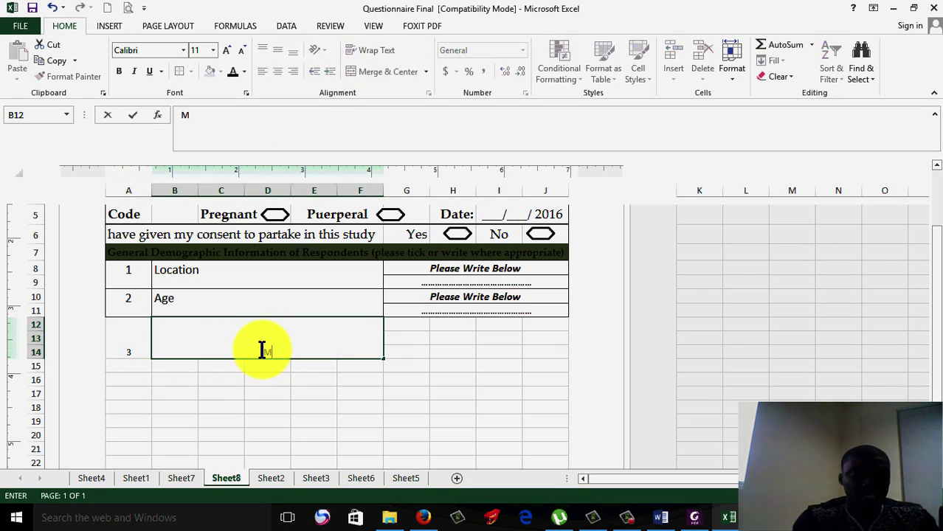
text(arital)
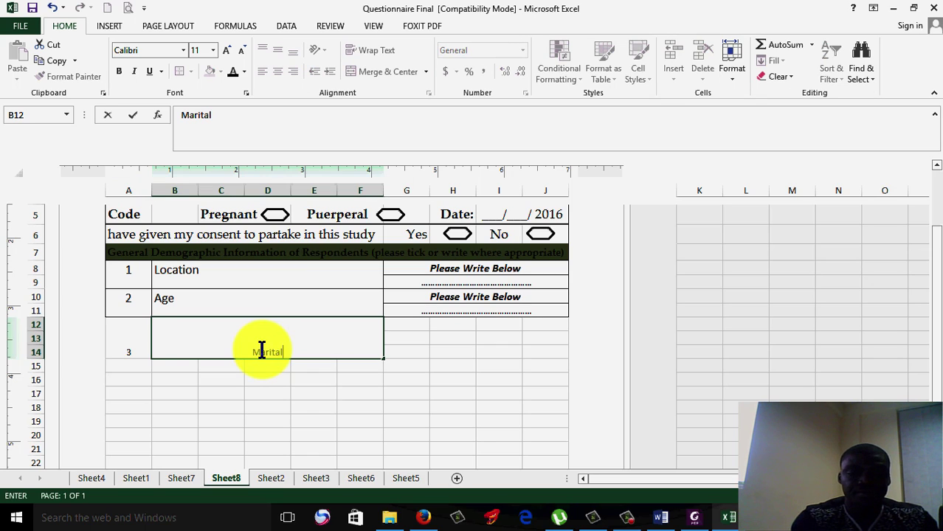
text( Status)
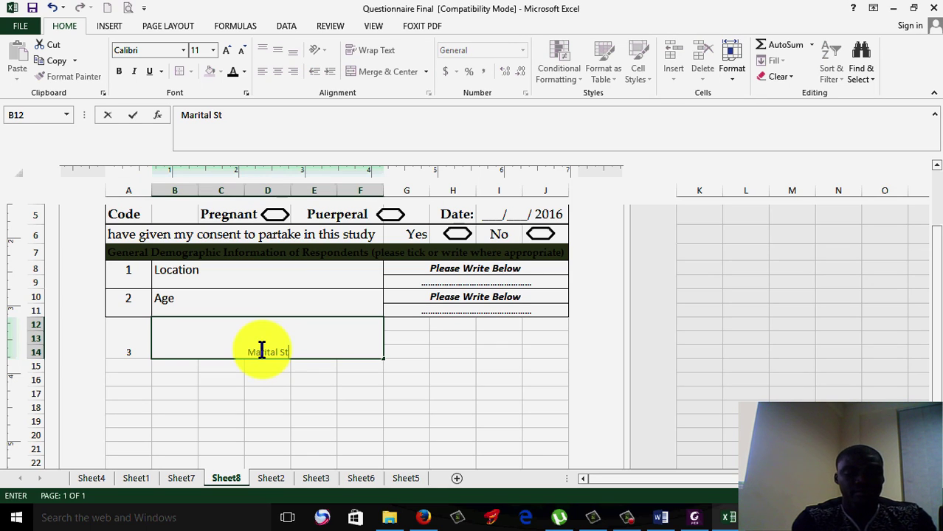
Top-align the question 3 number and text cells, left-align "Marital Status" and centre the number 3 horizontally.
click(339, 378)
drag(126, 351, 295, 347)
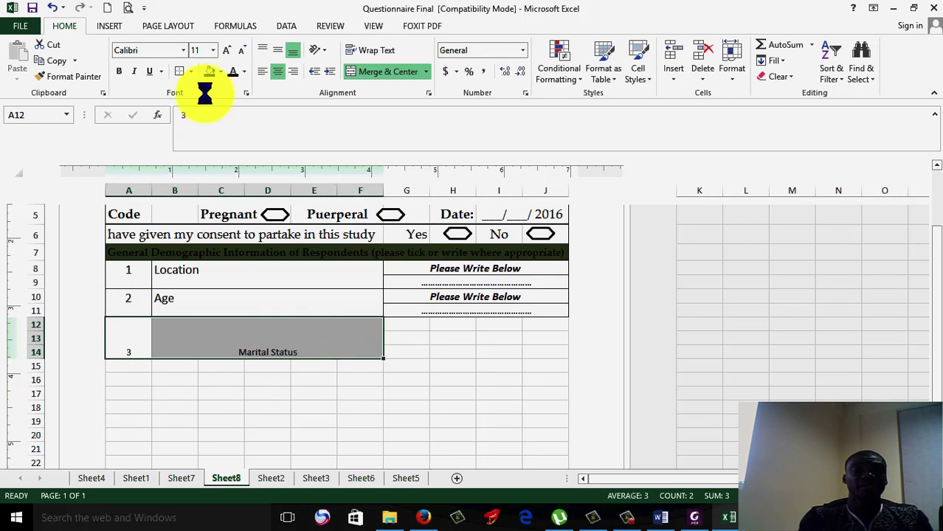
click(262, 50)
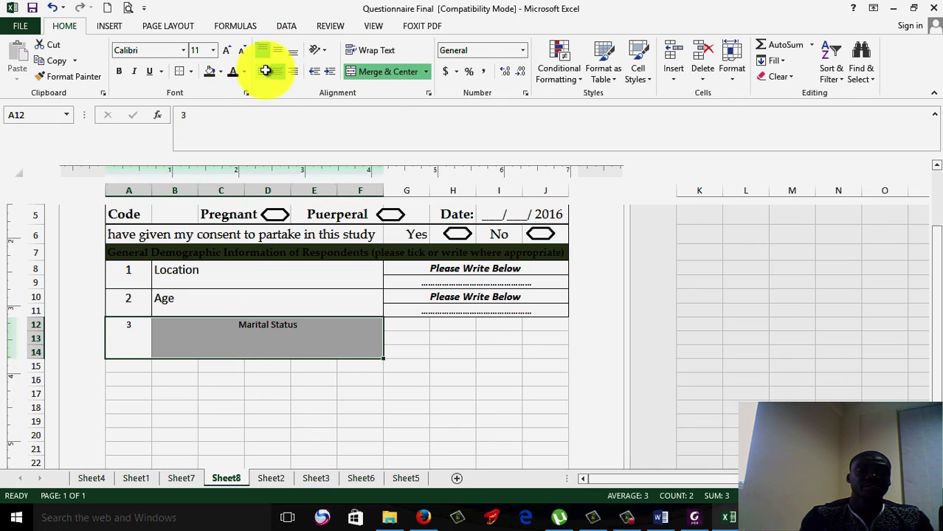
click(265, 70)
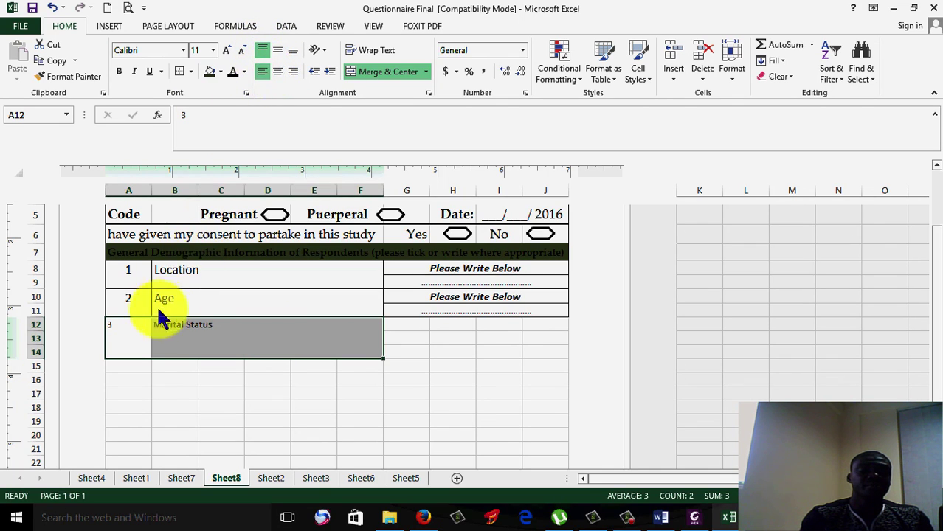
click(133, 340)
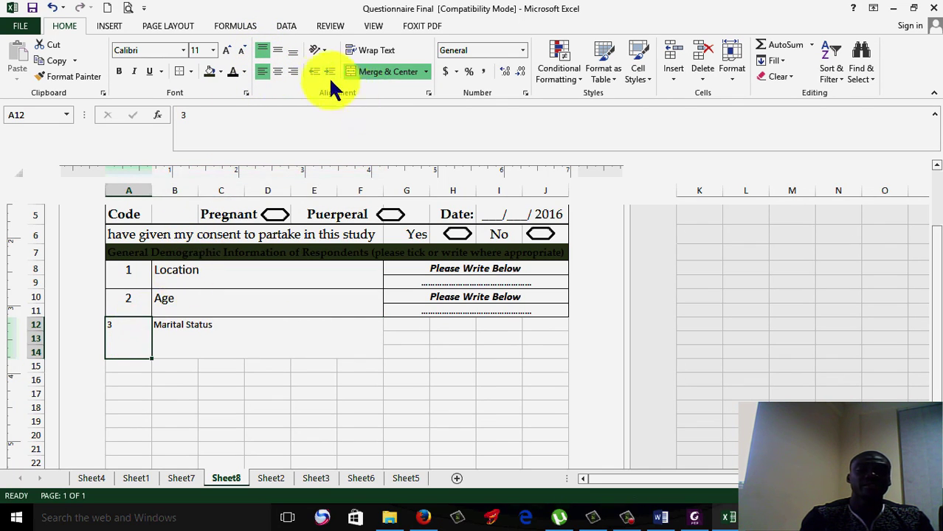
click(275, 70)
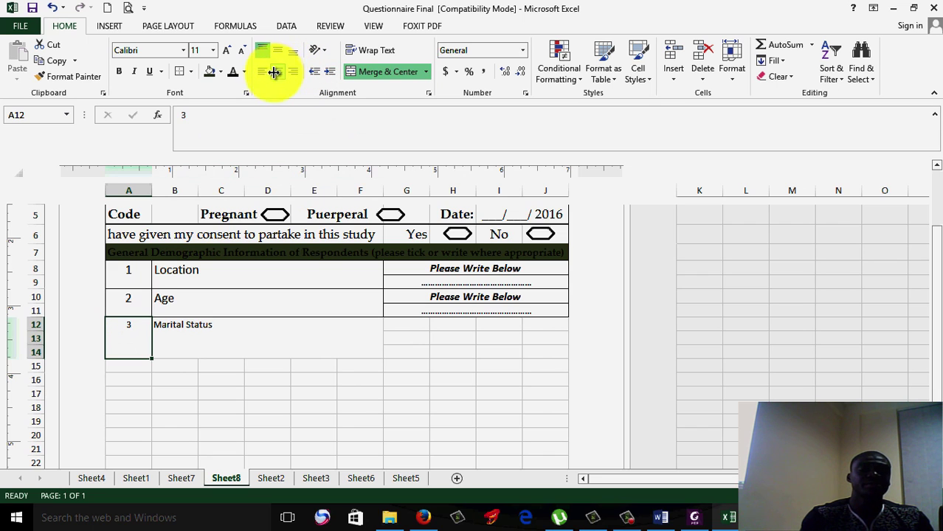
Narrow column A slightly, keeping the Code label and question numbers fully readable.
drag(152, 191, 153, 192)
drag(152, 191, 145, 190)
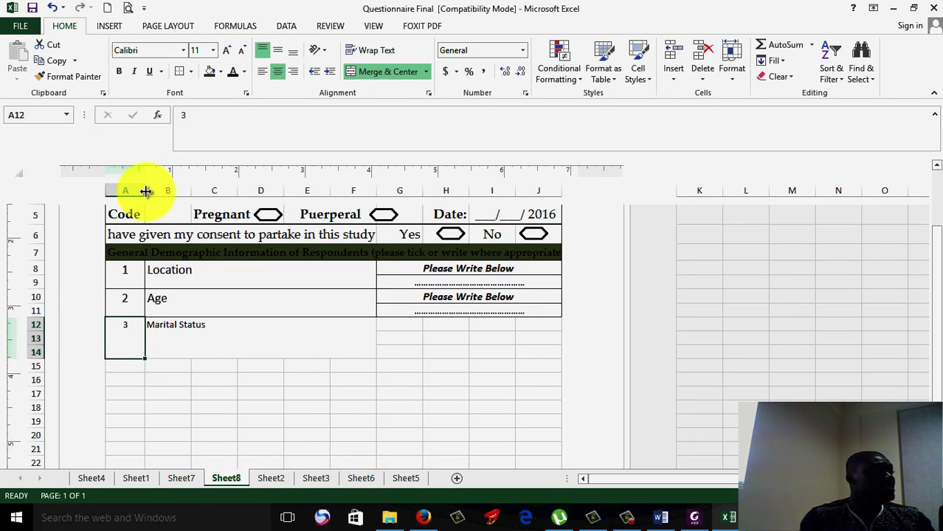
click(174, 217)
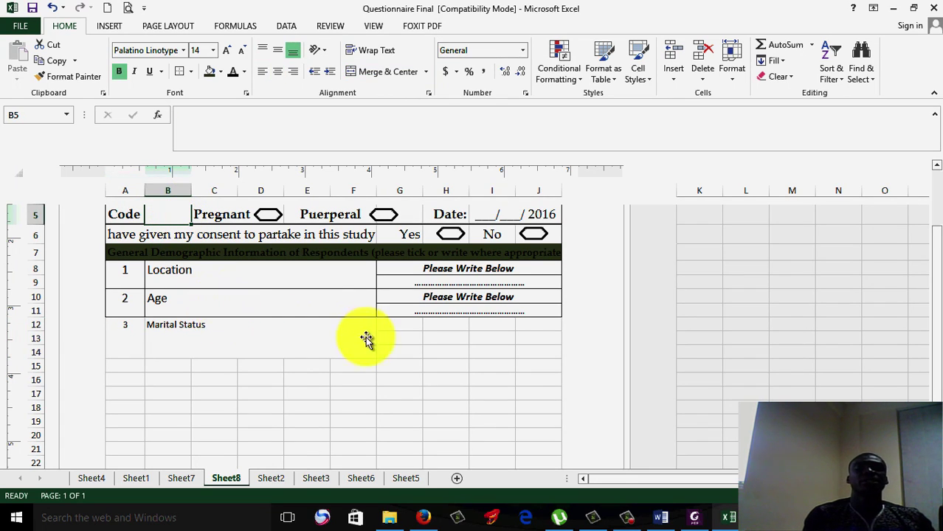
Merge and centre G12:J12 beside Marital Status, then check question 3's answer options in the Foxit PhantomPDF questionnaire and return to Excel.
click(393, 327)
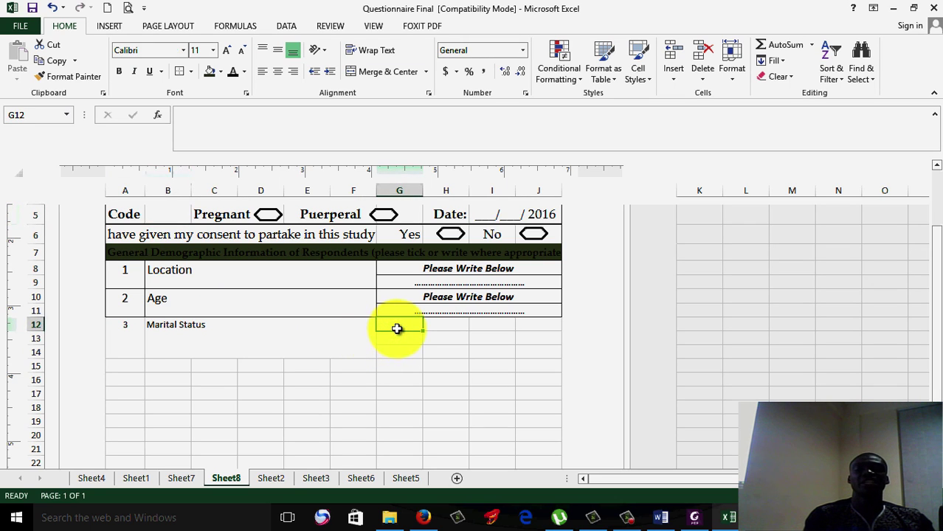
drag(397, 325, 520, 325)
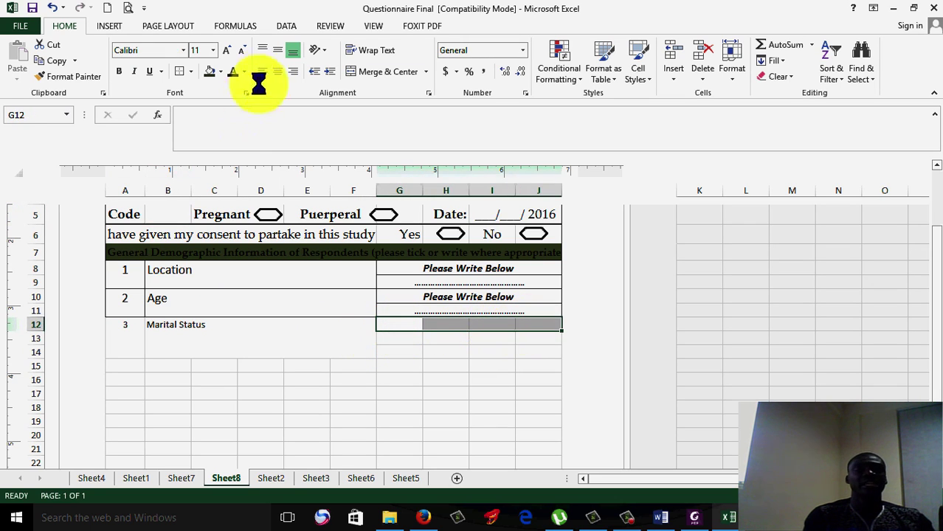
click(353, 74)
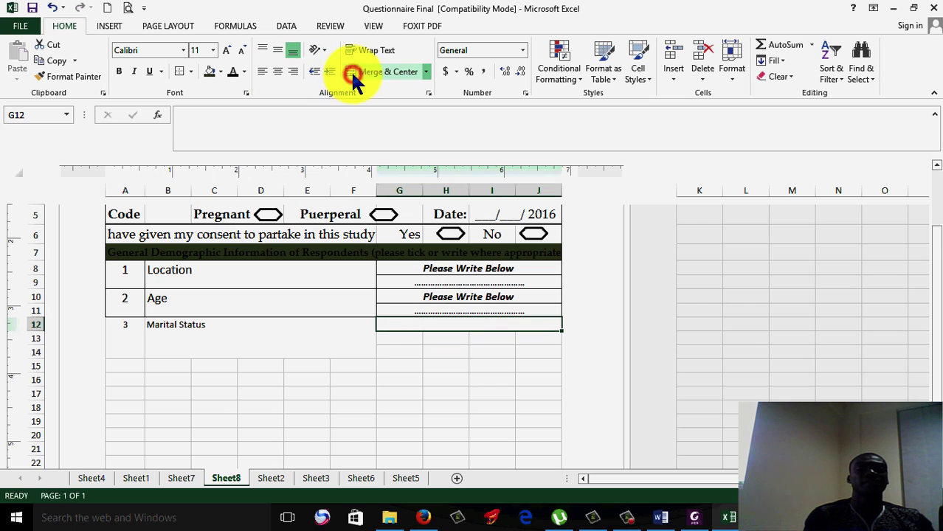
click(694, 514)
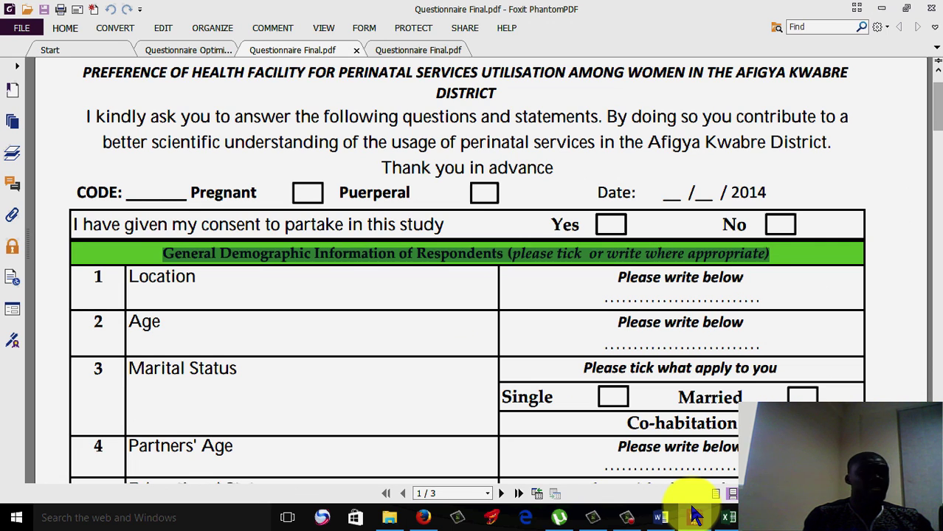
click(693, 515)
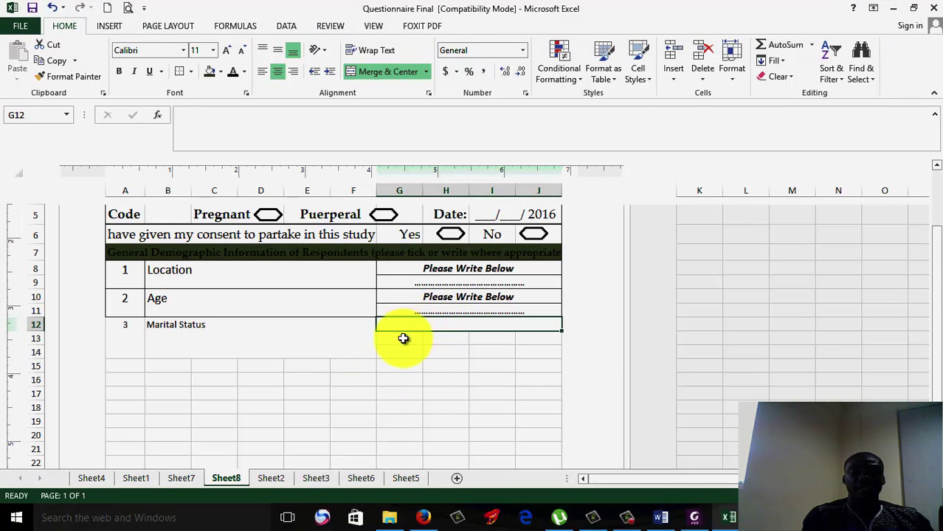
Enter the marital status options "Married" in G13 and "Single" in I13.
click(403, 338)
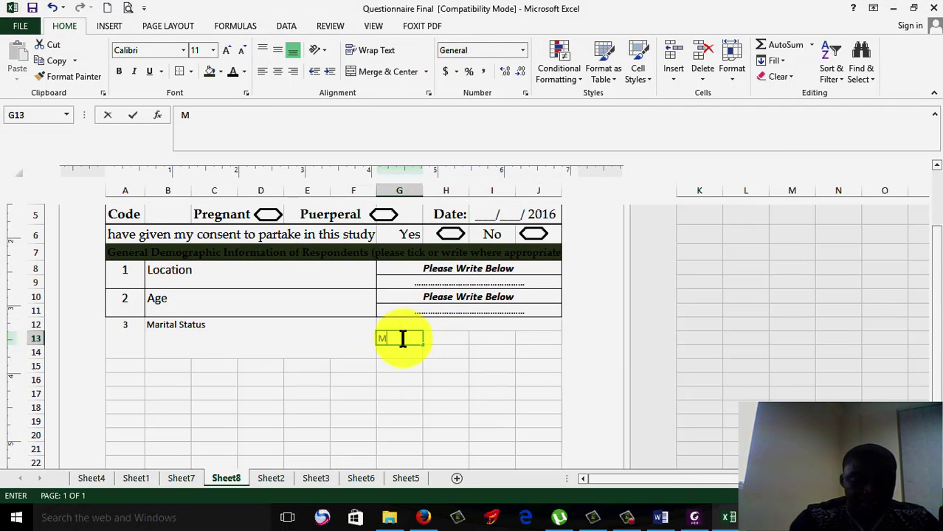
text(Married)
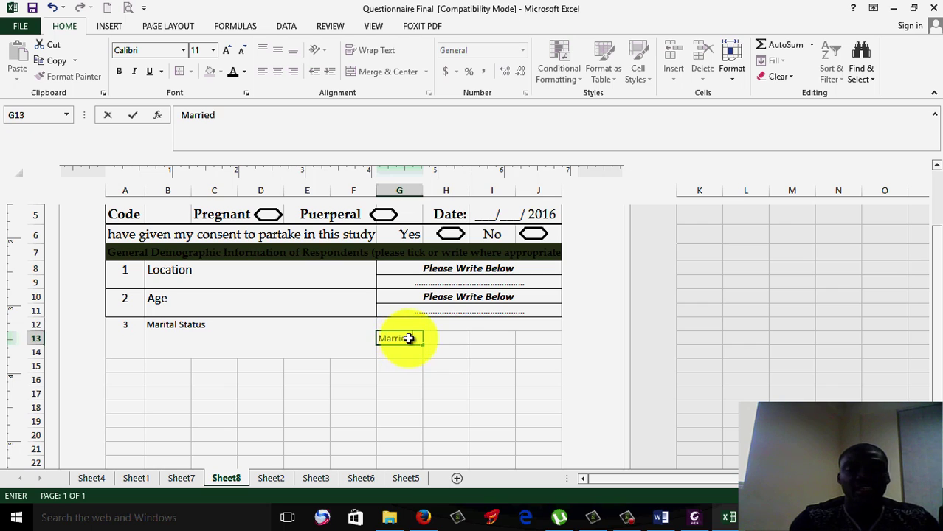
click(494, 336)
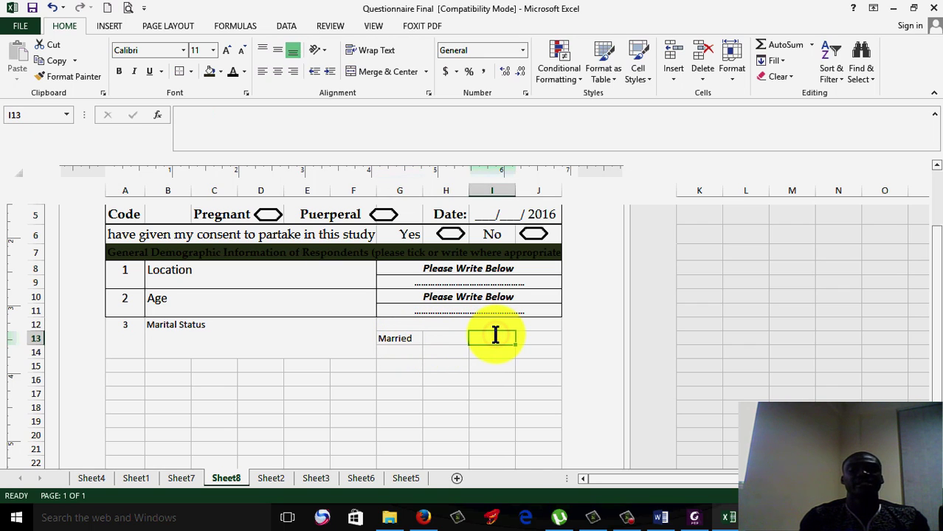
text(Single)
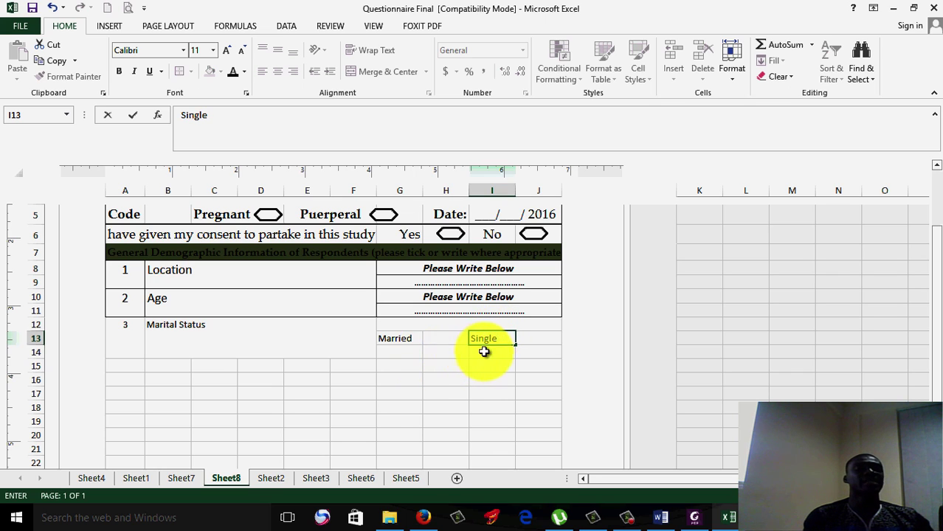
Duplicate the Yes and No tick shapes from row 6 and place copies beside Married and Single in row 13.
click(449, 236)
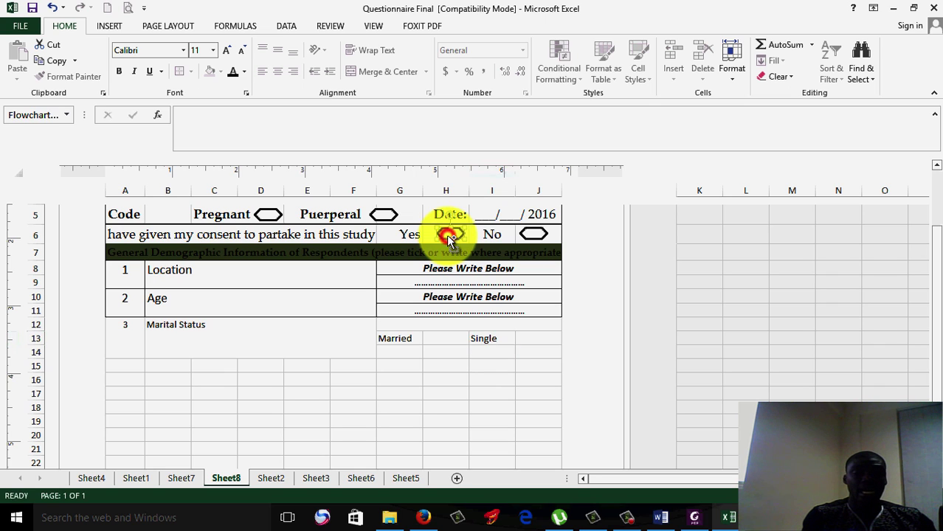
shift+click(533, 234)
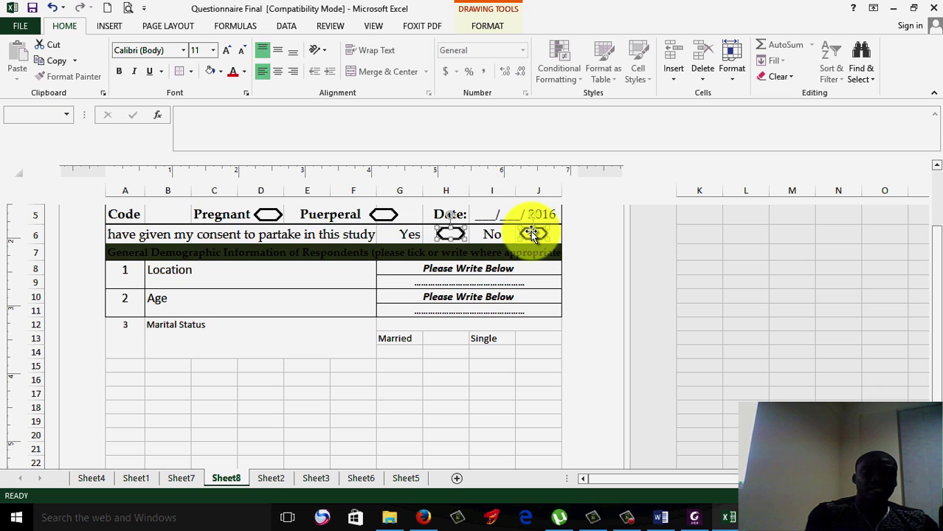
key(ctrl+d)
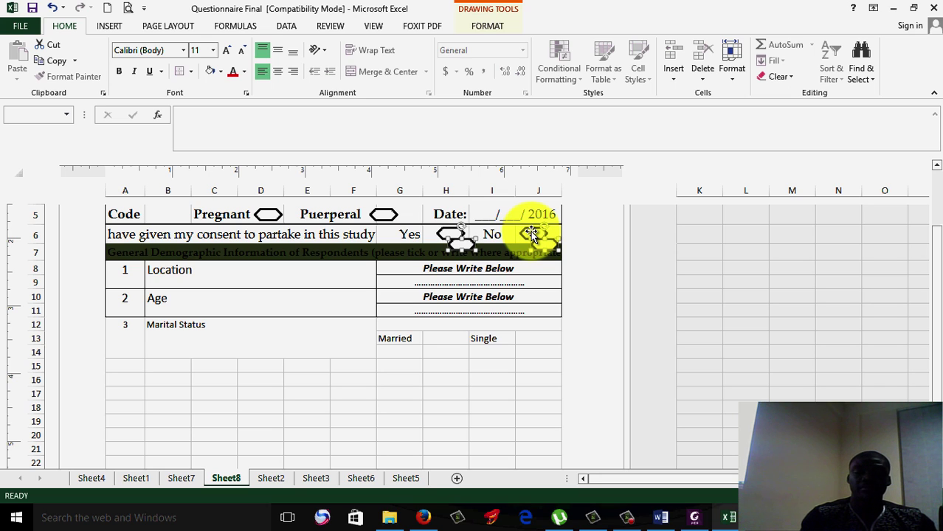
key(Down)
key(Down)
key(Down)
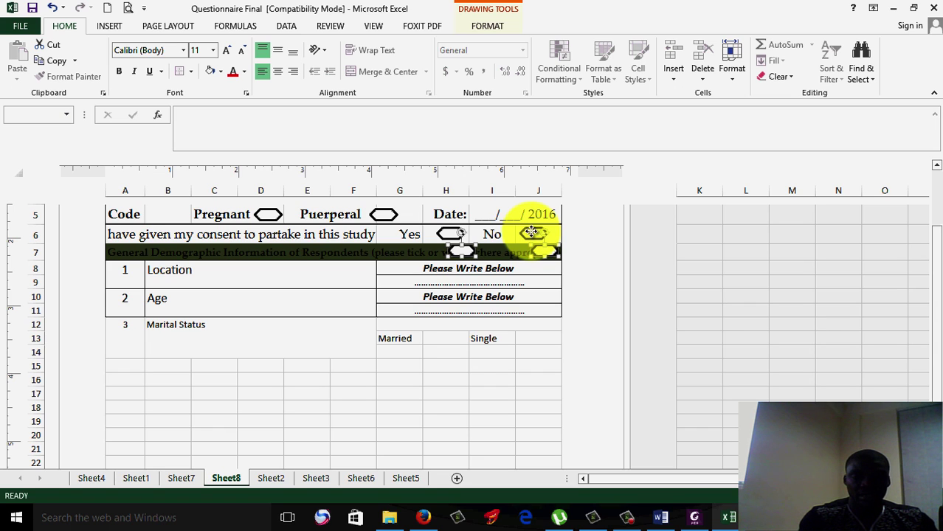
drag(546, 256, 541, 343)
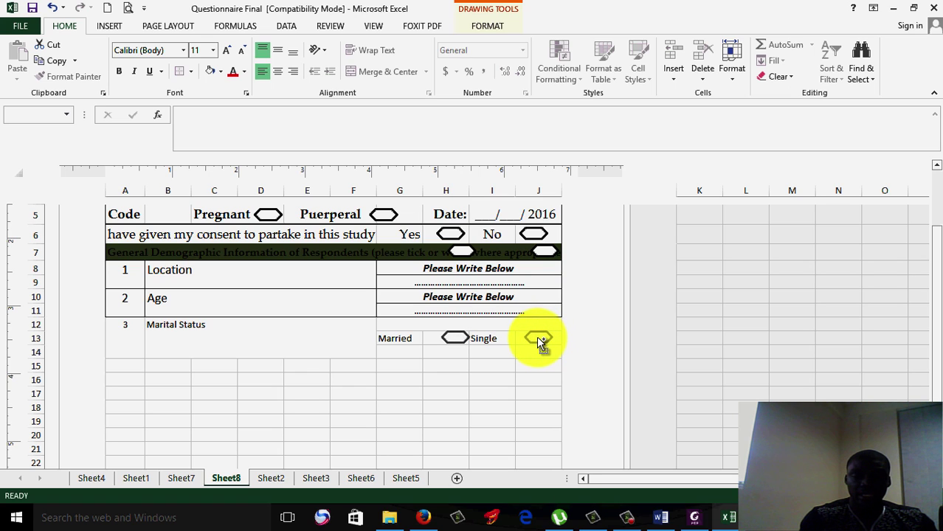
click(537, 339)
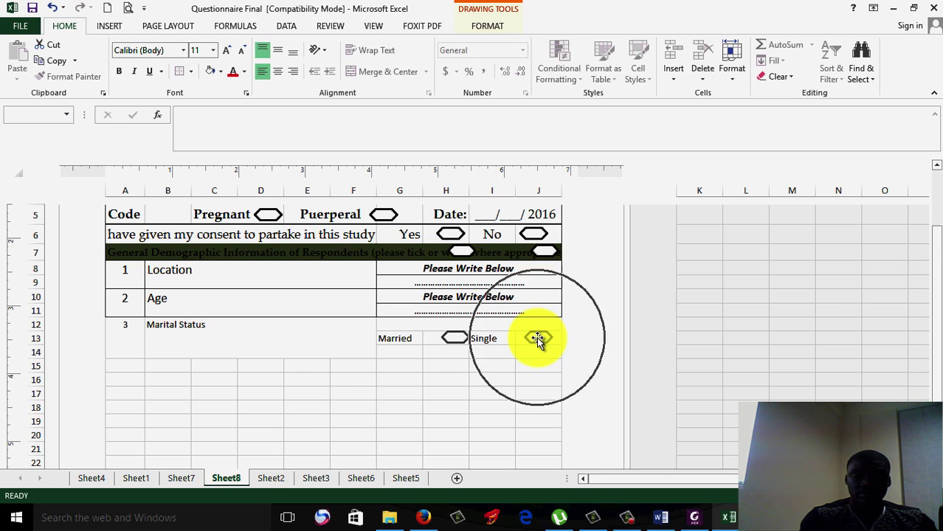
Delete the two surplus tick shapes lying over the General Demographic Information heading in row 7.
click(461, 252)
shift+click(543, 251)
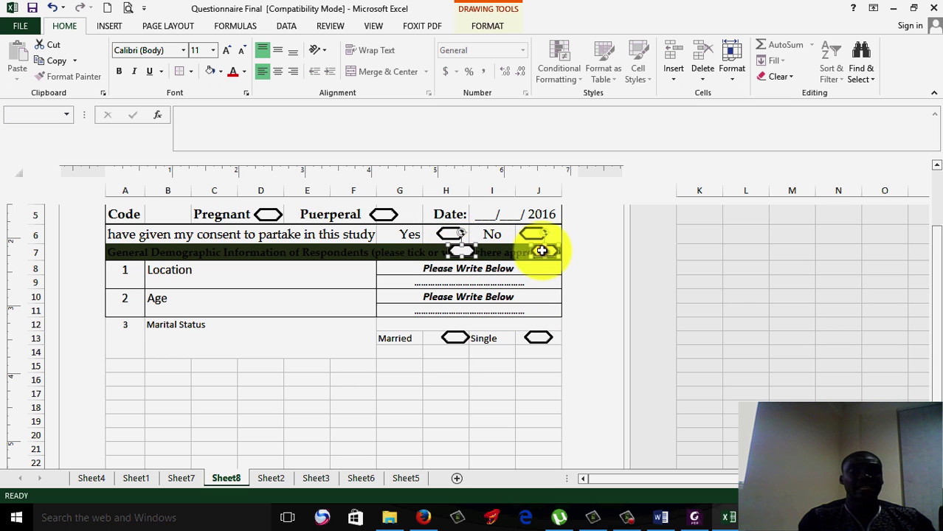
key(Delete)
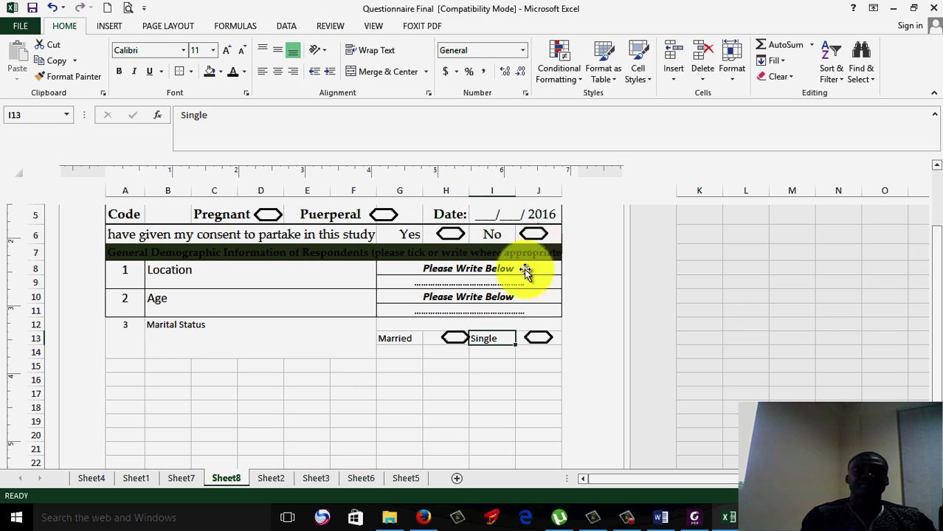
Align the Married tick shape under the Yes shape and shift both to the middle of column H.
click(454, 337)
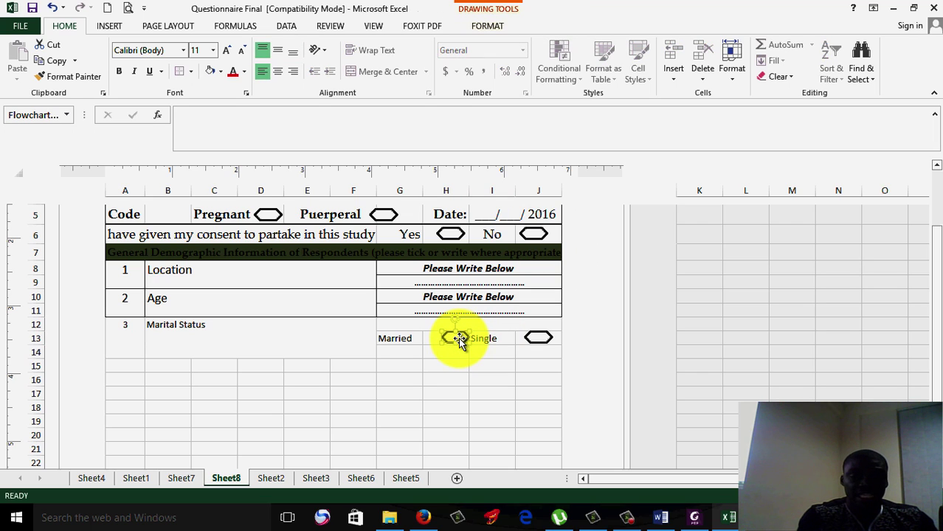
drag(459, 339, 452, 338)
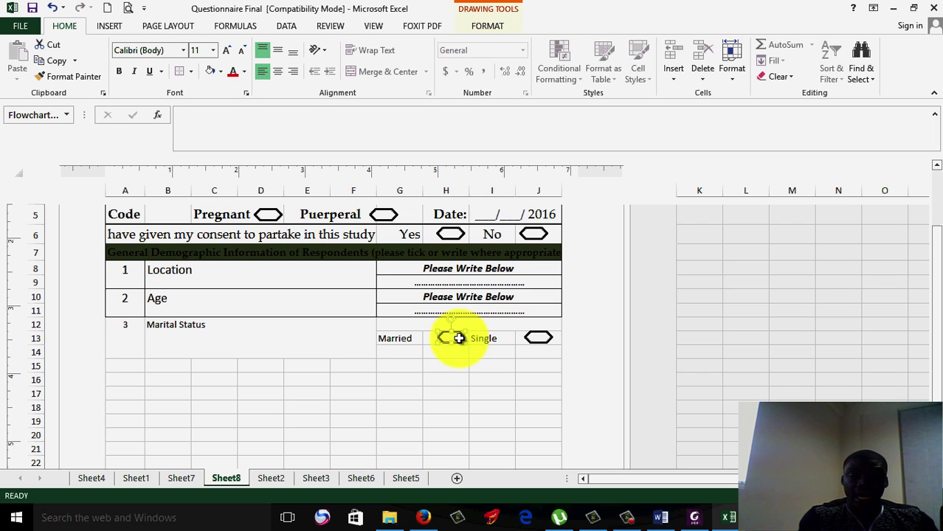
click(452, 236)
click(452, 236)
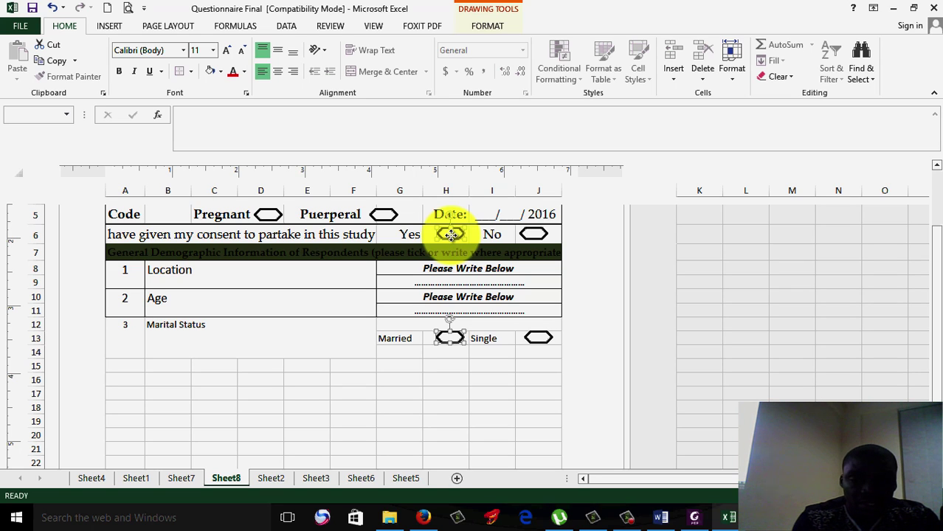
click(451, 235)
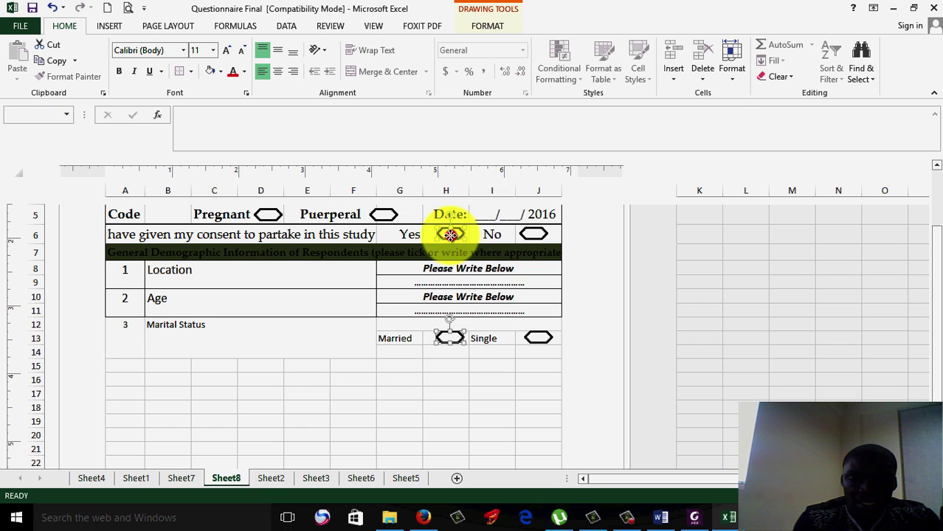
drag(450, 235, 450, 352)
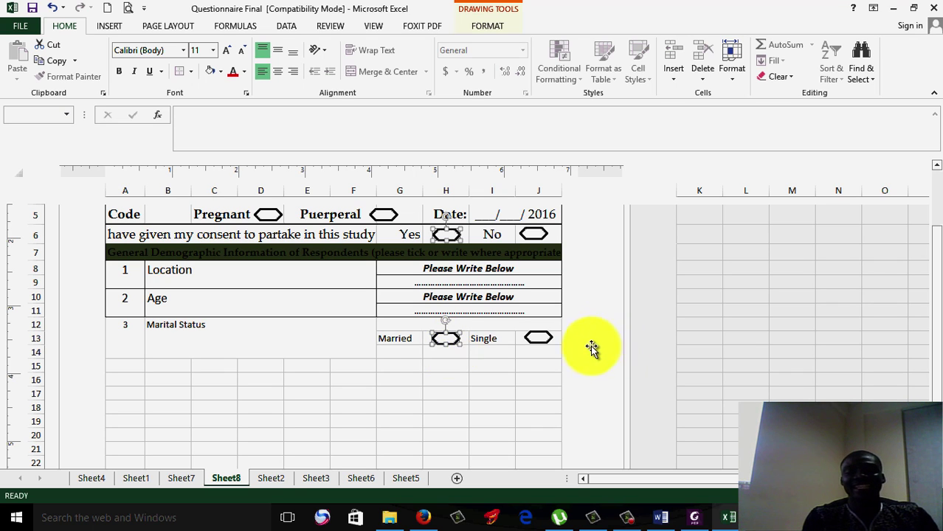
click(539, 338)
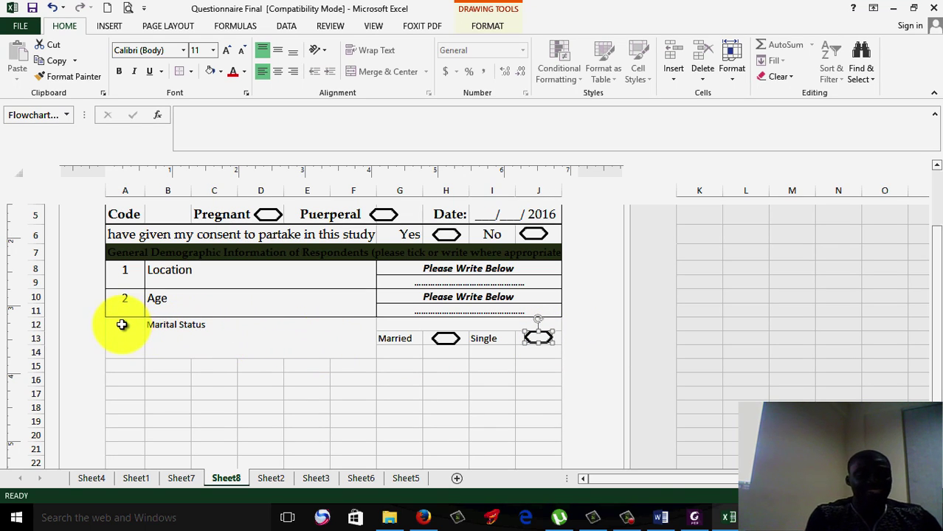
Set the font size of the question 3 block A12:J14 to 14.
drag(122, 325, 509, 331)
click(214, 50)
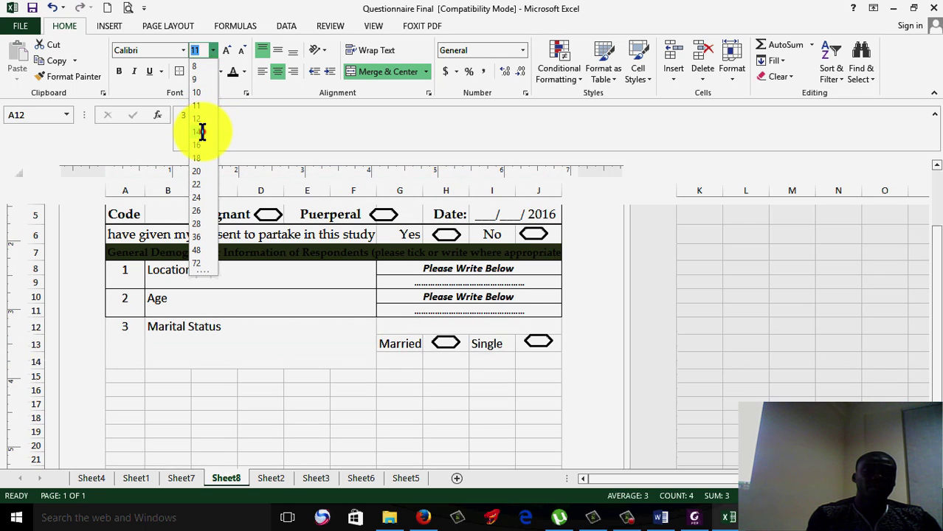
click(201, 131)
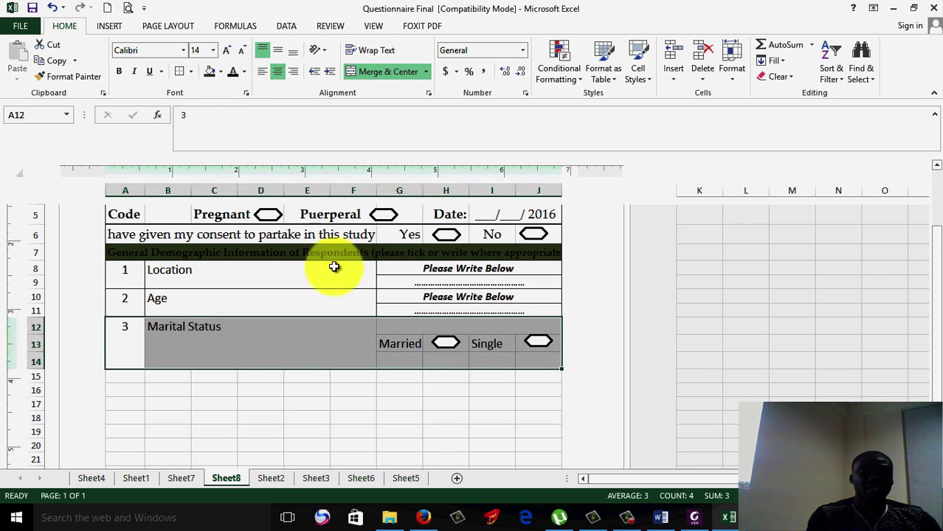
Enter the tick instruction "Please Tick as Applies" in merged cell G12 of the Marital Status question.
click(485, 357)
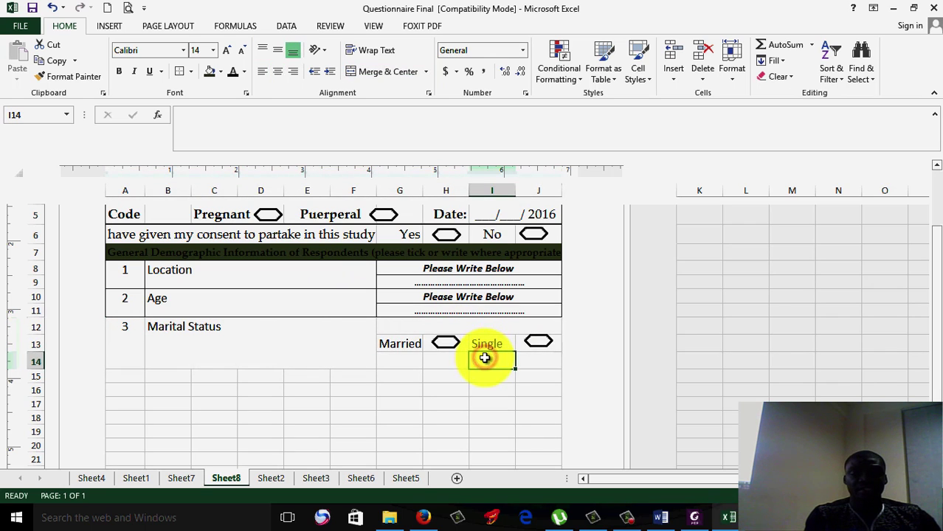
click(420, 329)
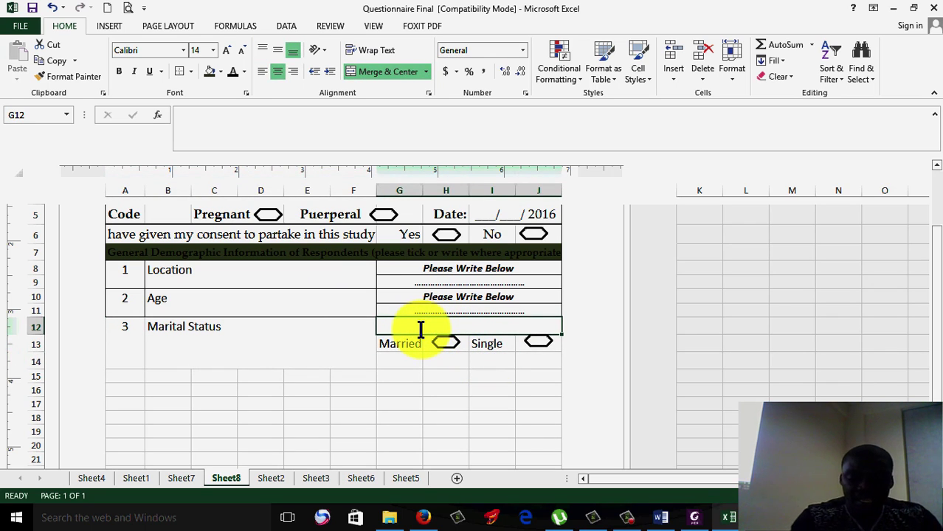
text(Please)
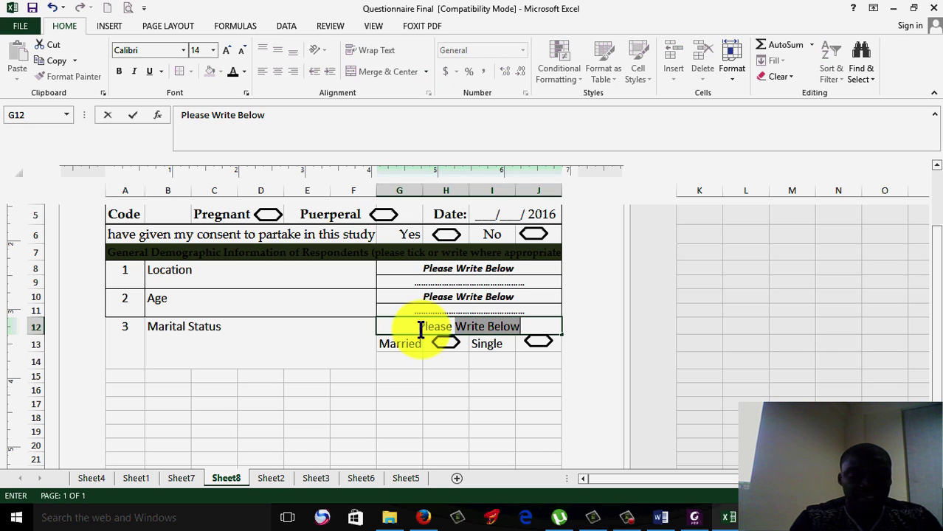
text( Ti)
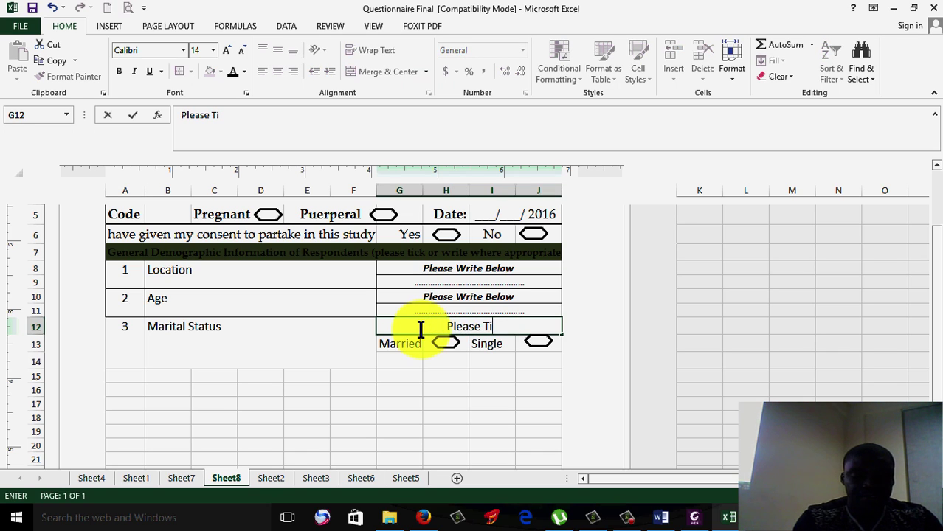
text(ck as)
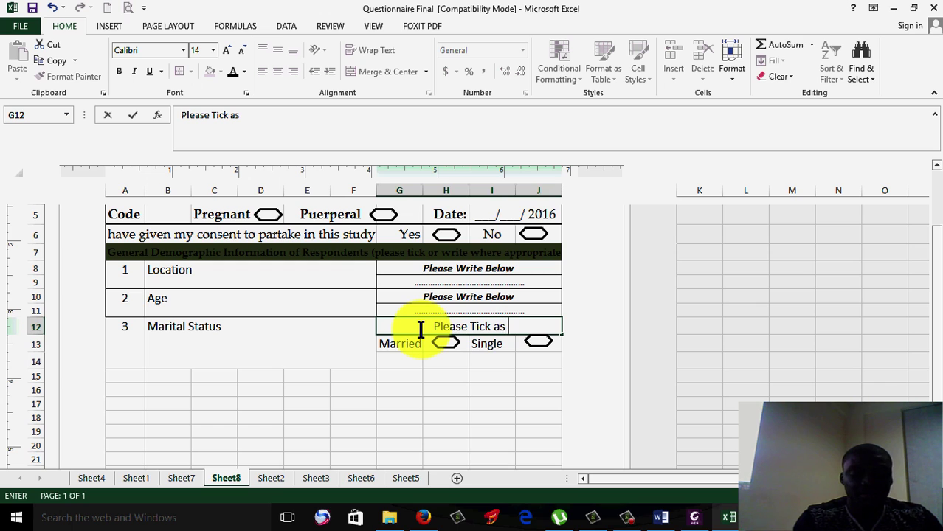
text( a)
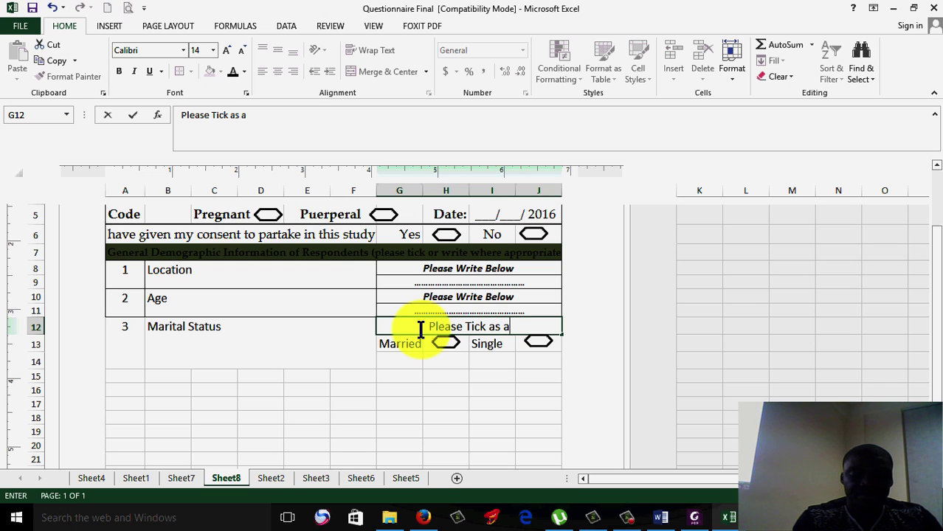
key(BackSpace)
text(Appl)
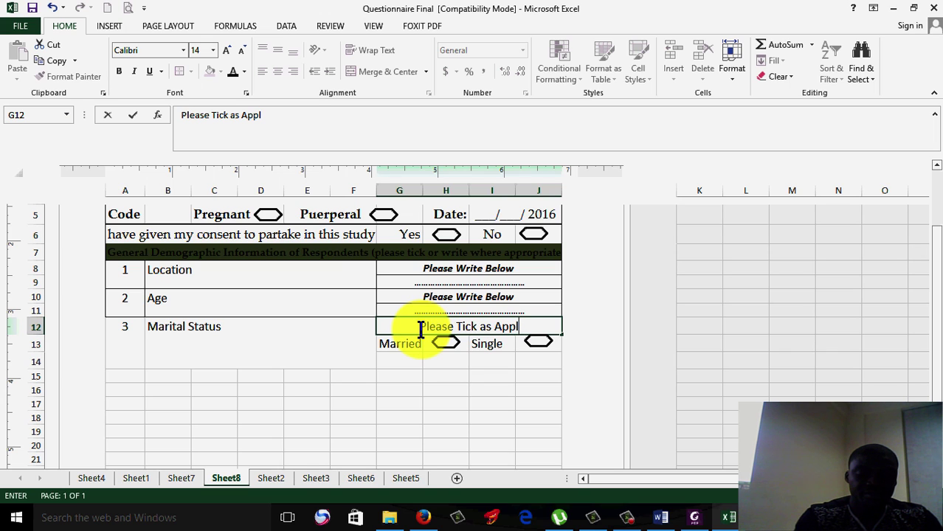
text(ies)
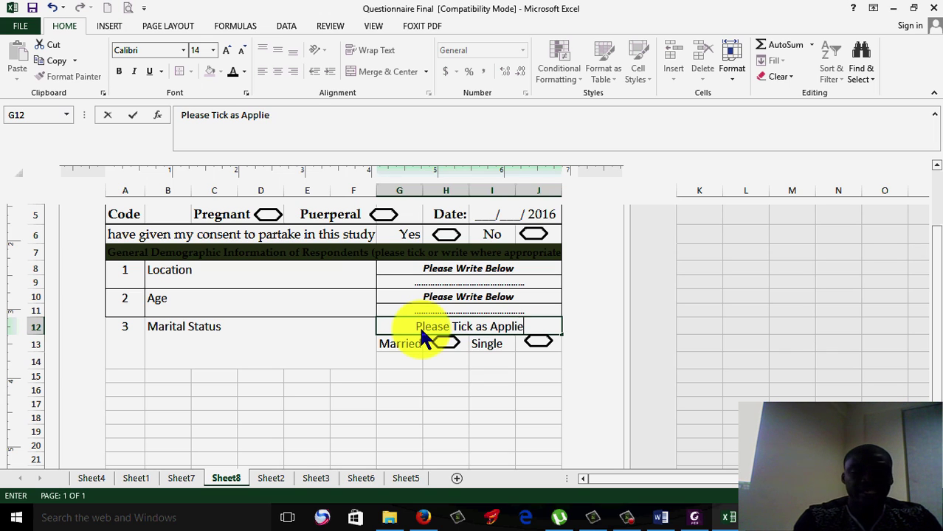
Compare the instruction with the questionnaire PDF and change its wording in G12 to "Please Tick as Apply to you".
click(696, 516)
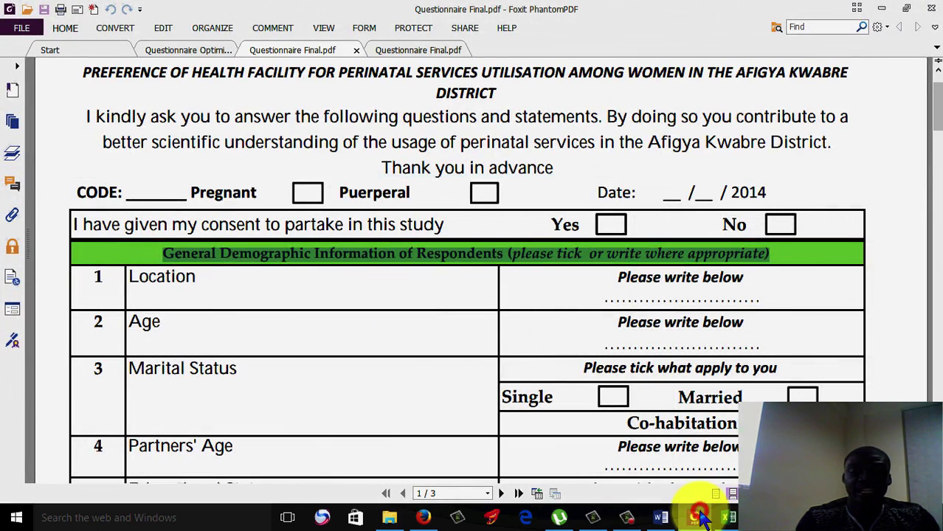
click(697, 517)
key(BackSpace)
key(BackSpace)
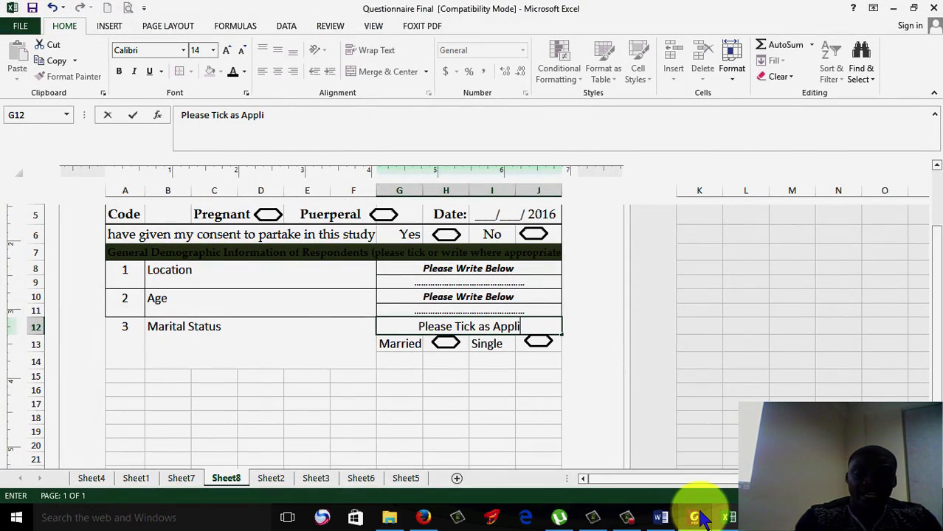
key(BackSpace)
text(y)
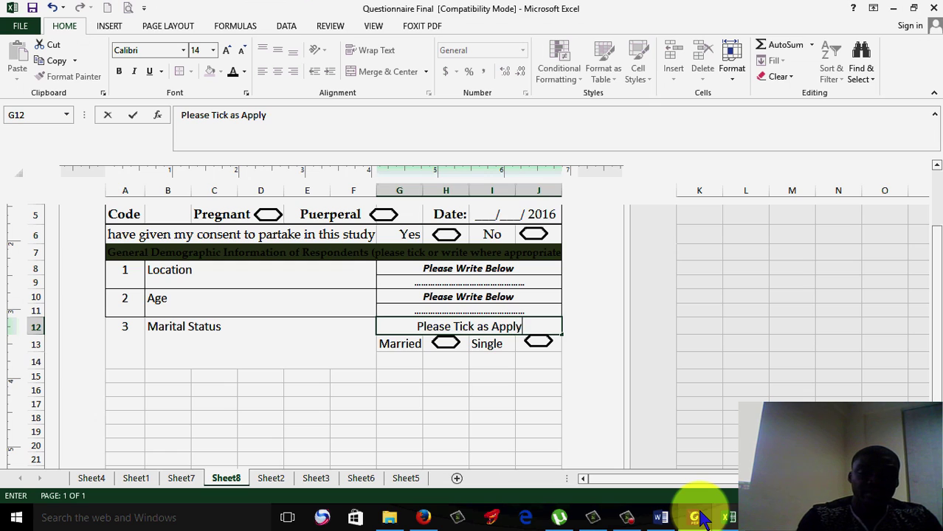
text( to)
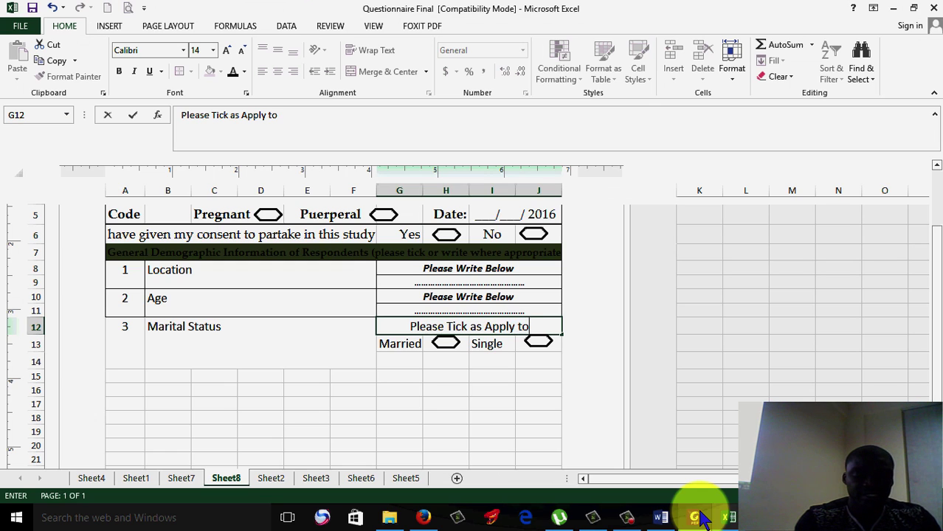
text( you)
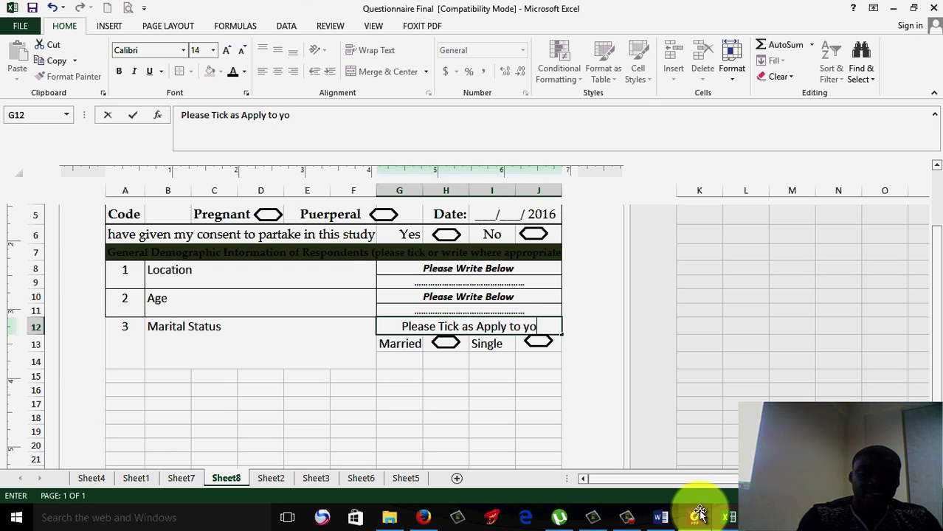
Replace "as" with "What" so the instruction in G12 reads "Please Tick What Apply to you".
click(471, 326)
key(BackSpace)
key(BackSpace)
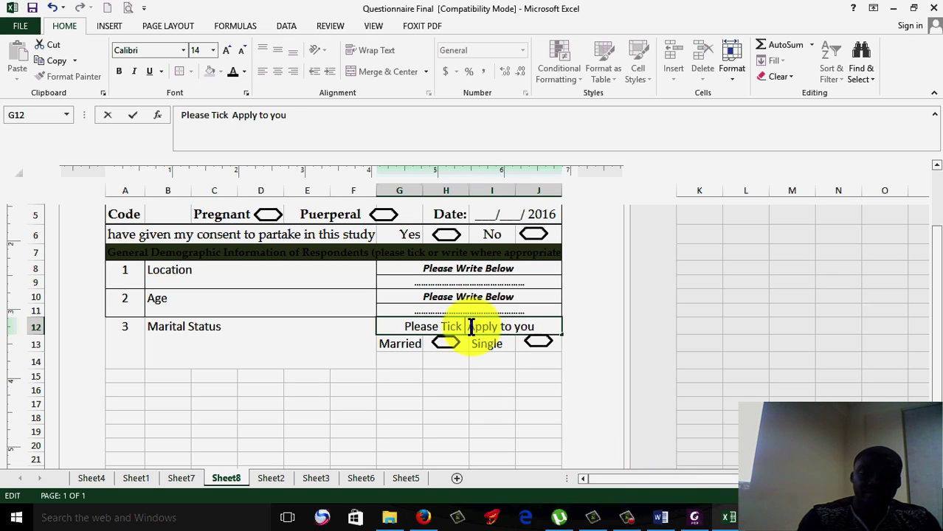
text(What)
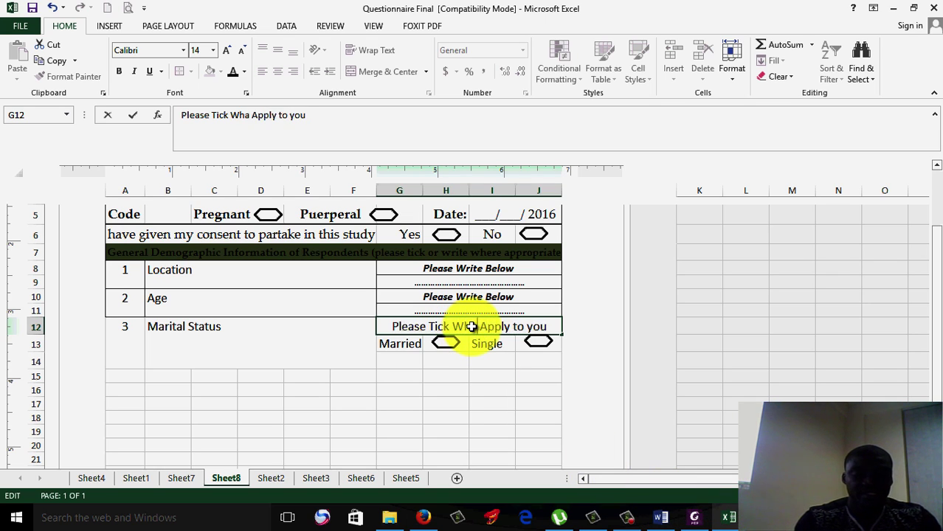
click(525, 417)
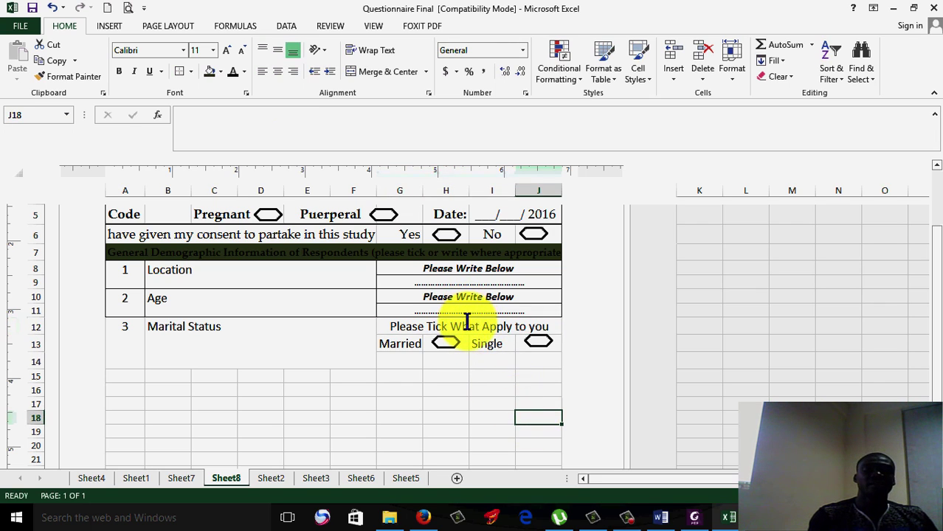
Format the tick instruction in G12 as bold italic and reduce its font size to 11.
click(467, 327)
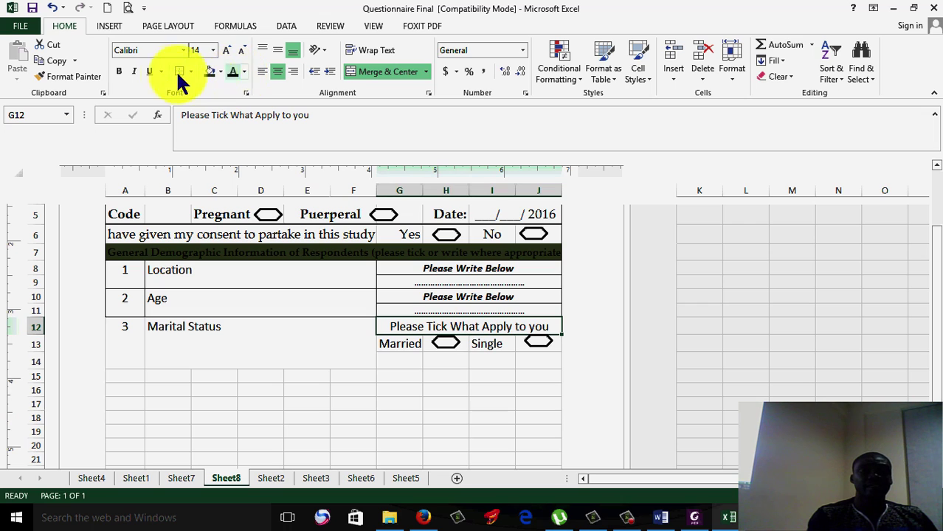
click(118, 71)
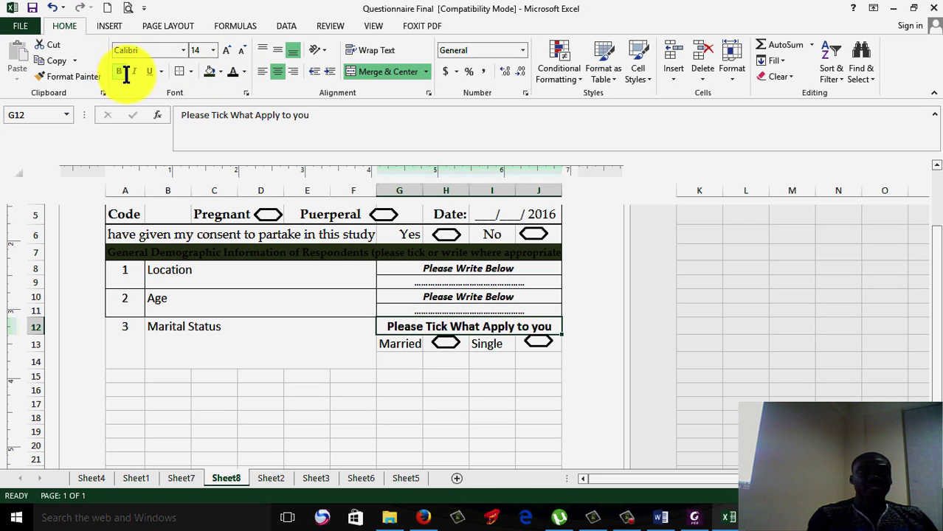
click(133, 72)
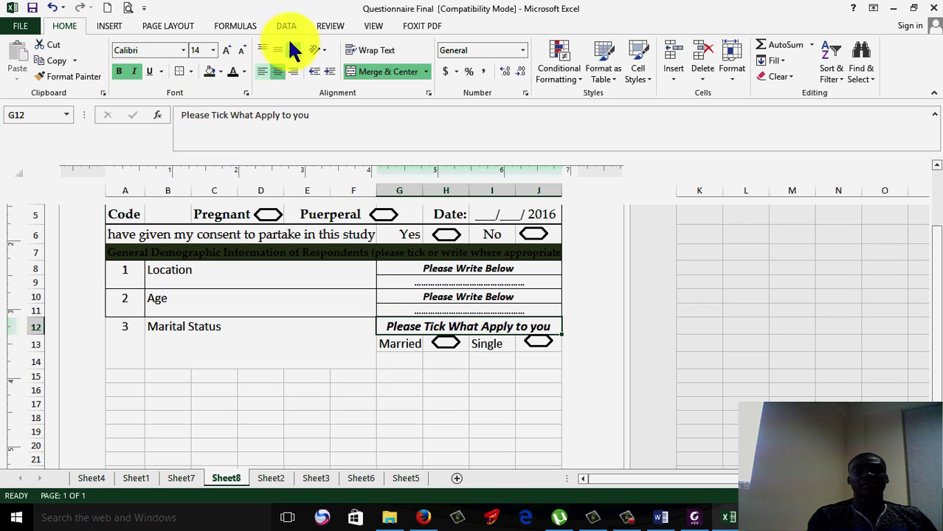
click(242, 52)
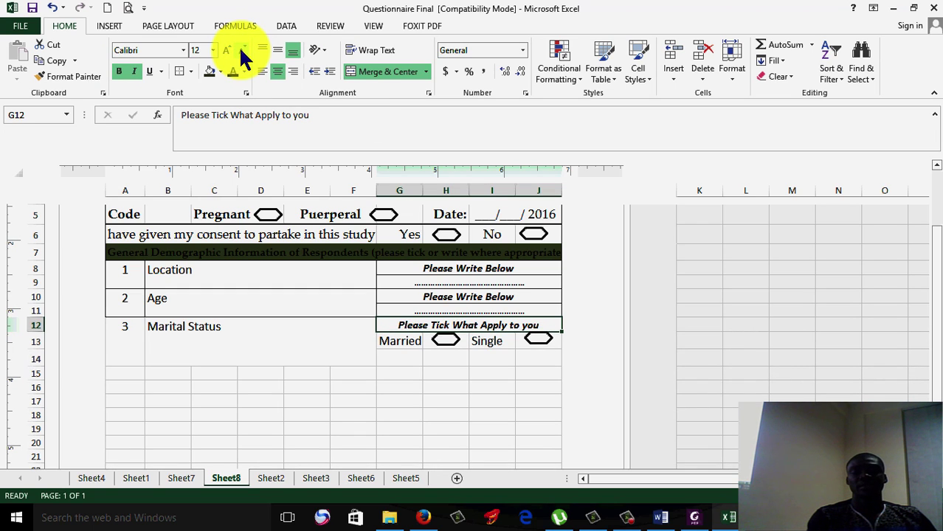
click(241, 50)
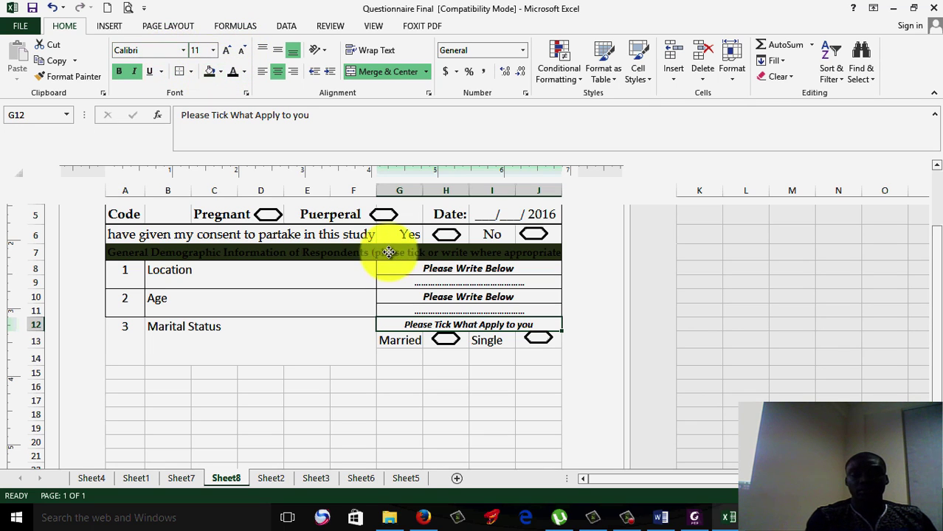
Nudge the Married and Single tick shapes slightly downward within row 13.
click(446, 340)
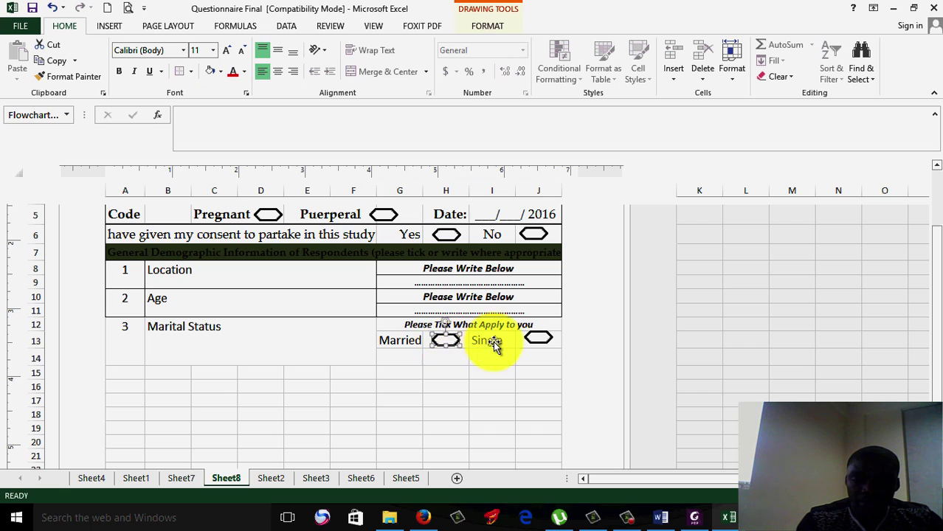
click(538, 338)
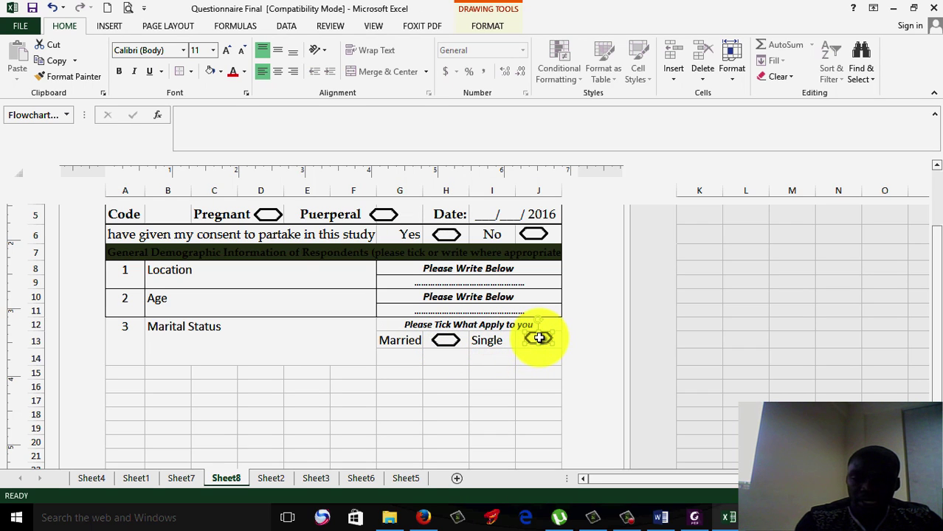
click(527, 428)
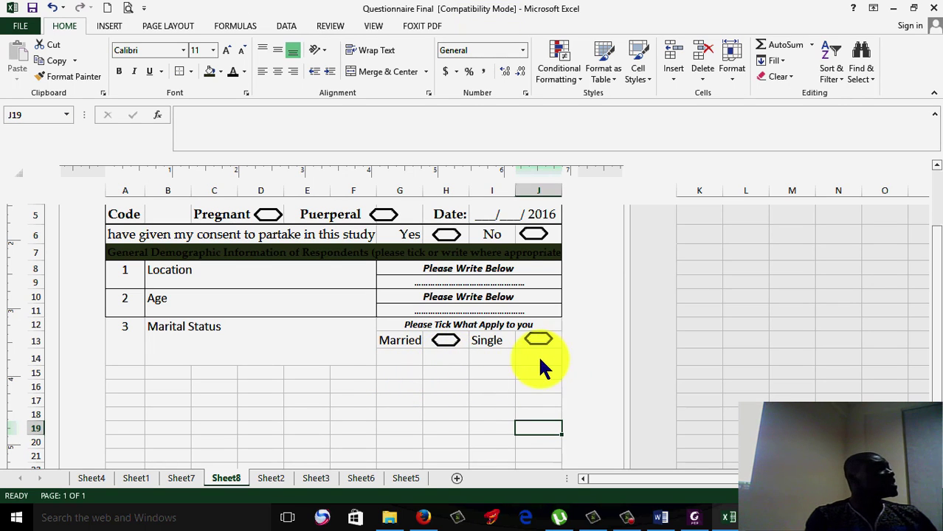
Check the PDF for the third marital option and place a copy of the Single tick shape below it in J14.
click(697, 516)
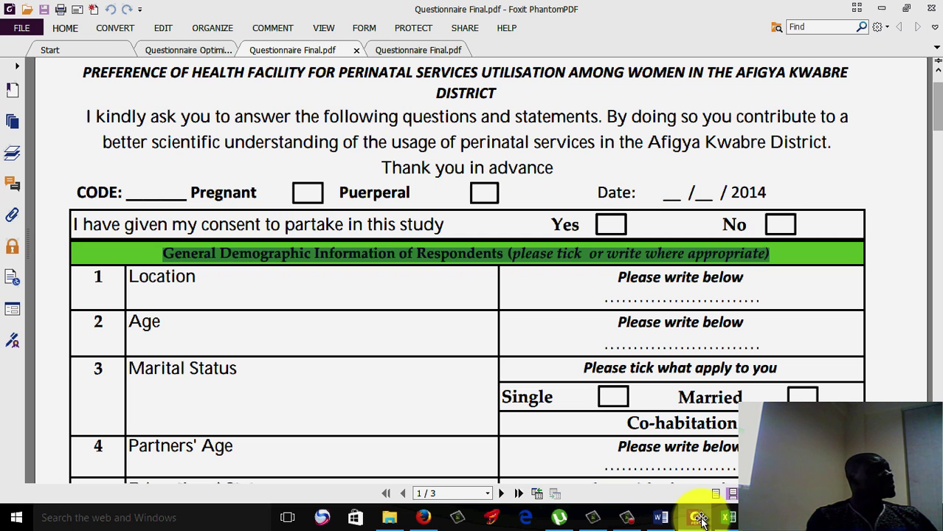
click(698, 518)
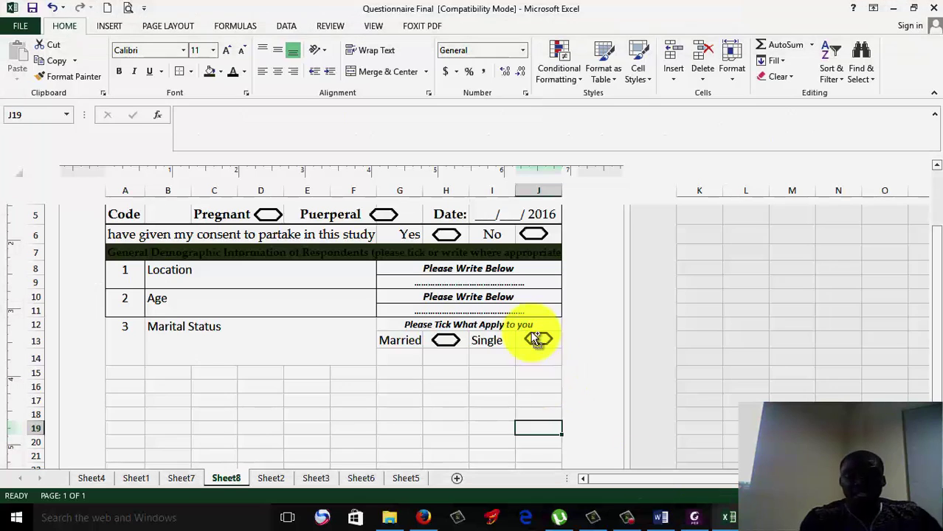
click(537, 339)
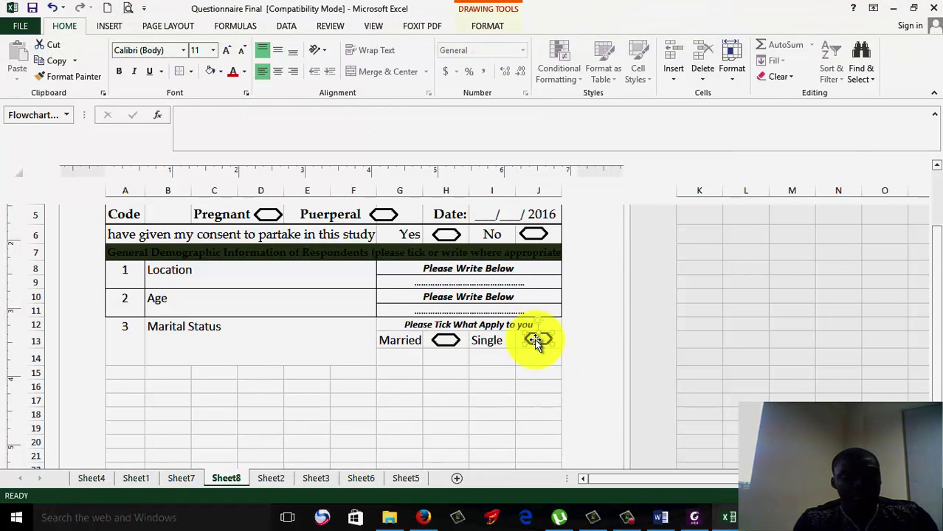
mouse_move(535, 339)
mouse_down()
mouse_move(555, 352)
mouse_move(535, 357)
mouse_up()
Merge and center H14:I14 and enter "Co-Habited" as the third marital status option.
drag(534, 360, 445, 360)
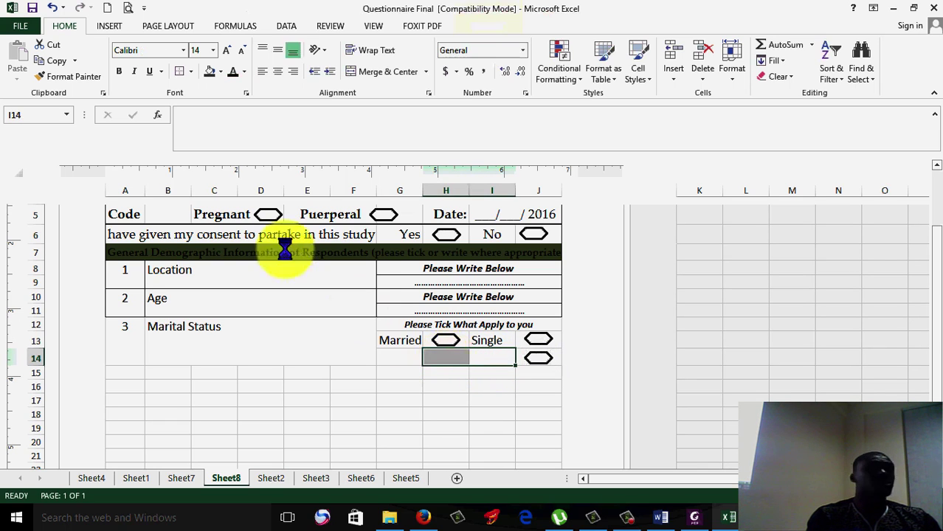
click(353, 68)
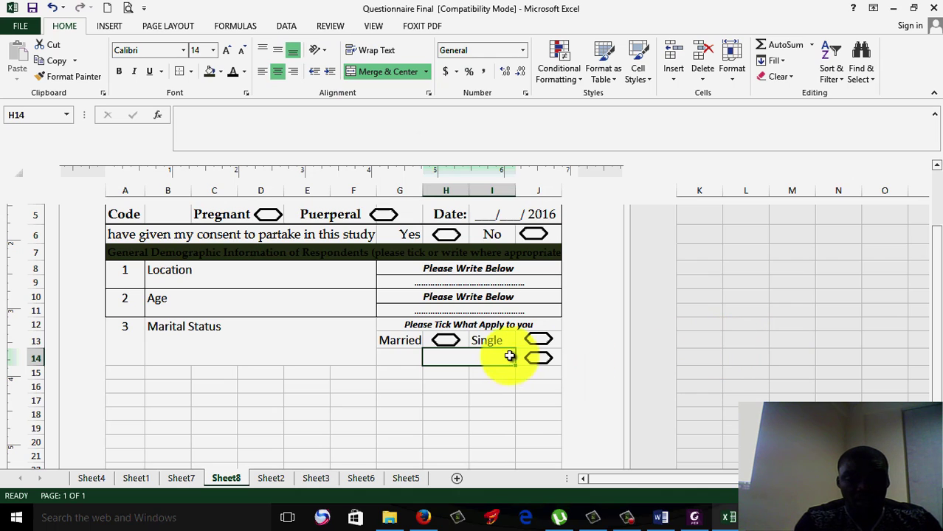
key(ctrl+c)
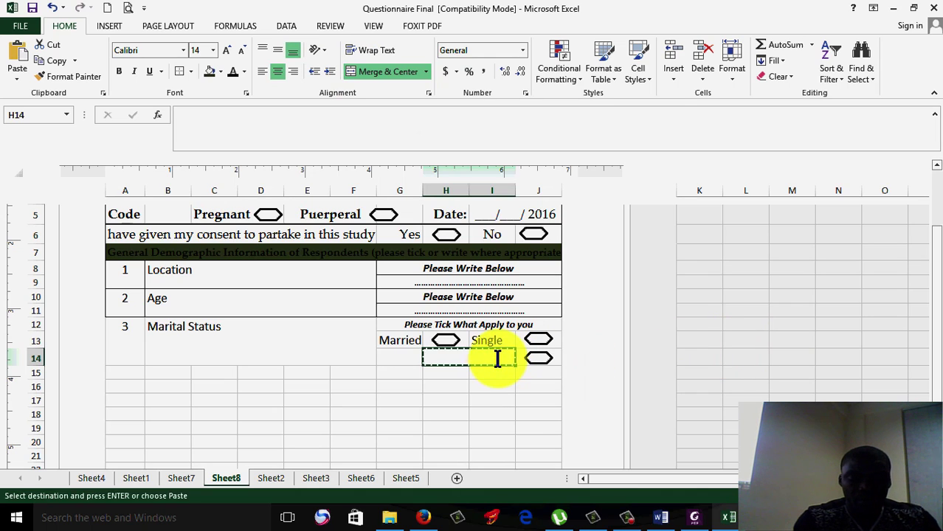
text(o)
key(BackSpace)
text(Co)
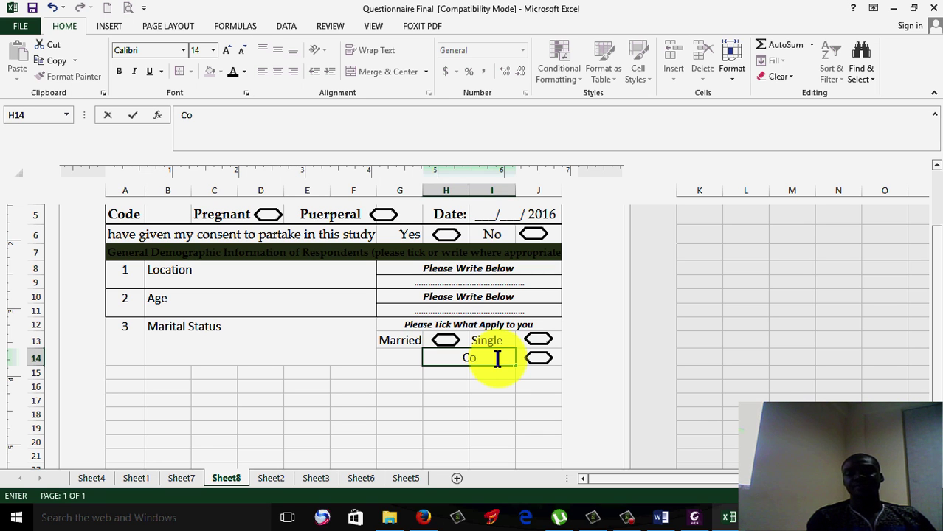
click(694, 517)
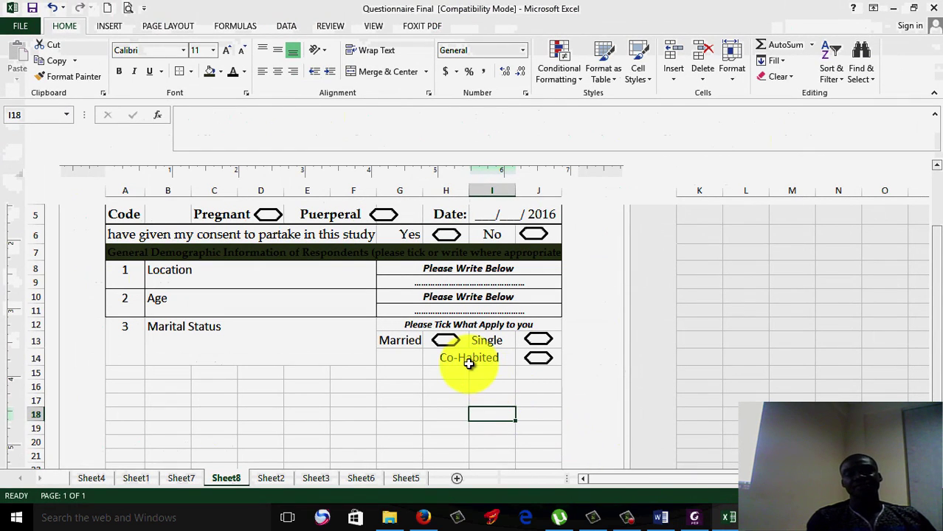
click(420, 387)
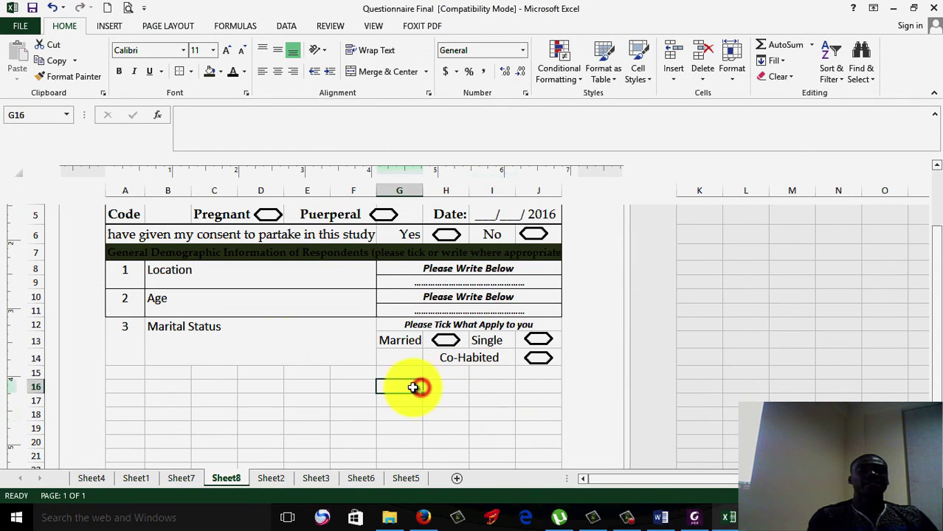
Add a border around the merged question number 3 cell in A12:A14.
click(138, 326)
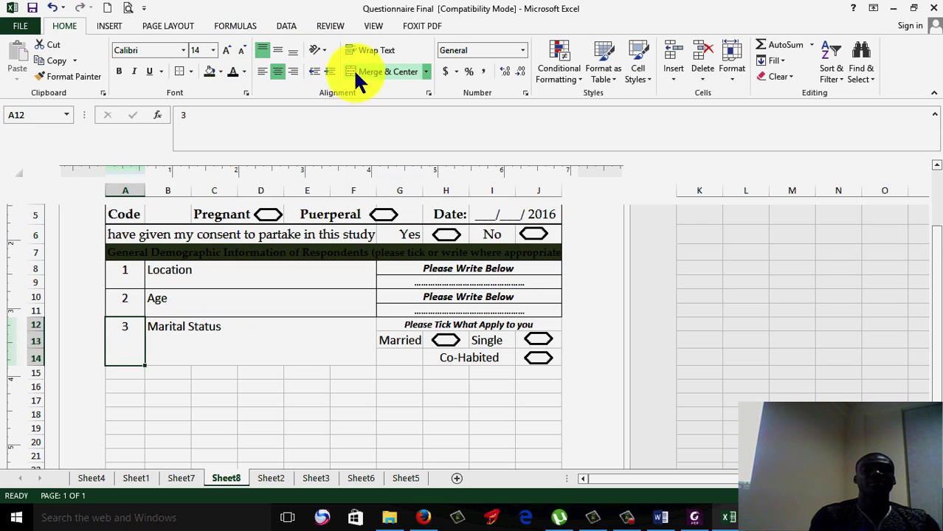
click(177, 66)
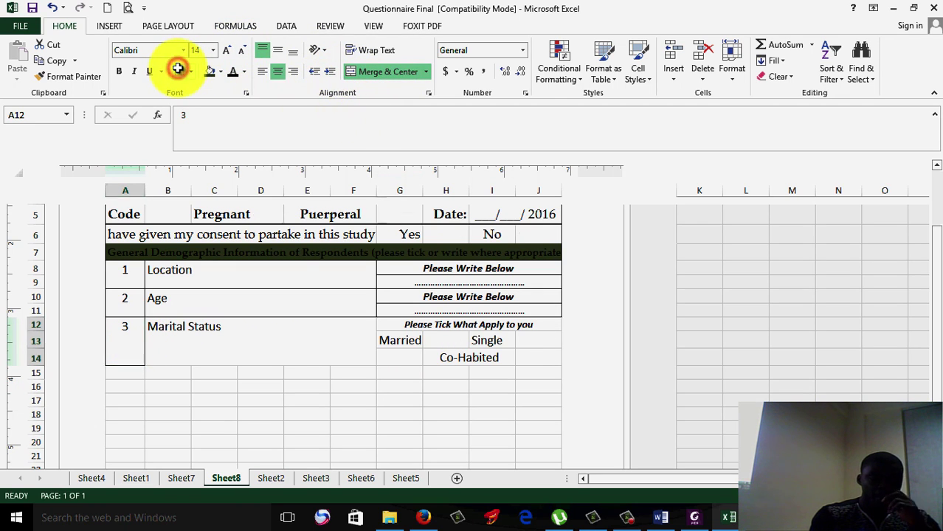
Add borders around the merged Marital Status cell B12:F14 and the "Please Tick What Apply to you" cell G12:J12.
click(245, 331)
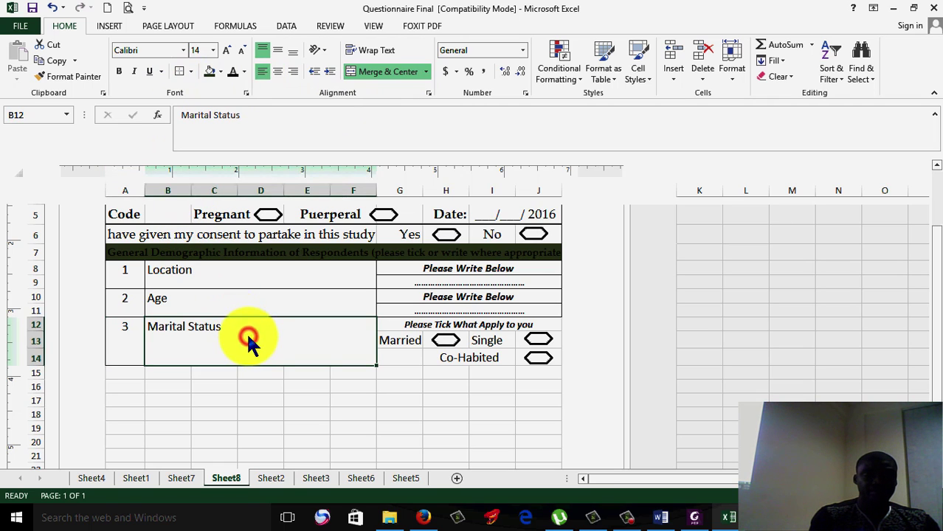
click(178, 71)
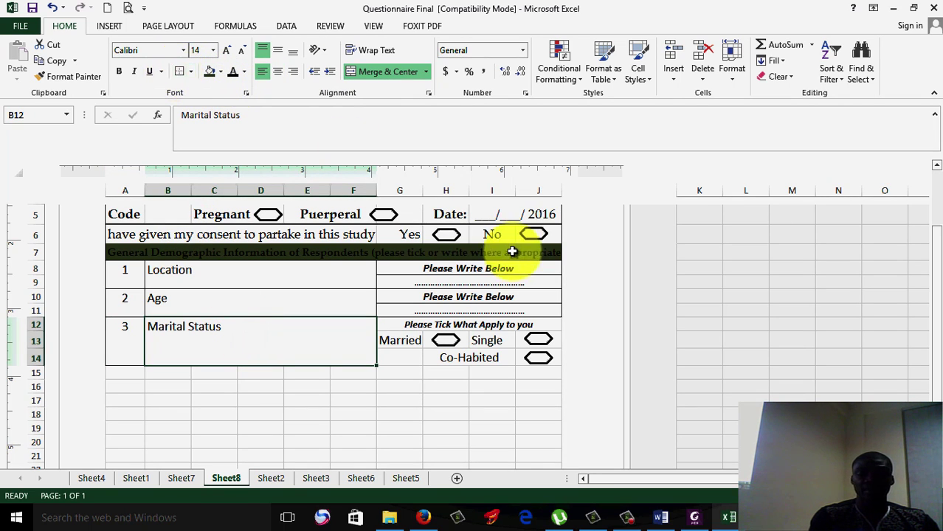
click(422, 326)
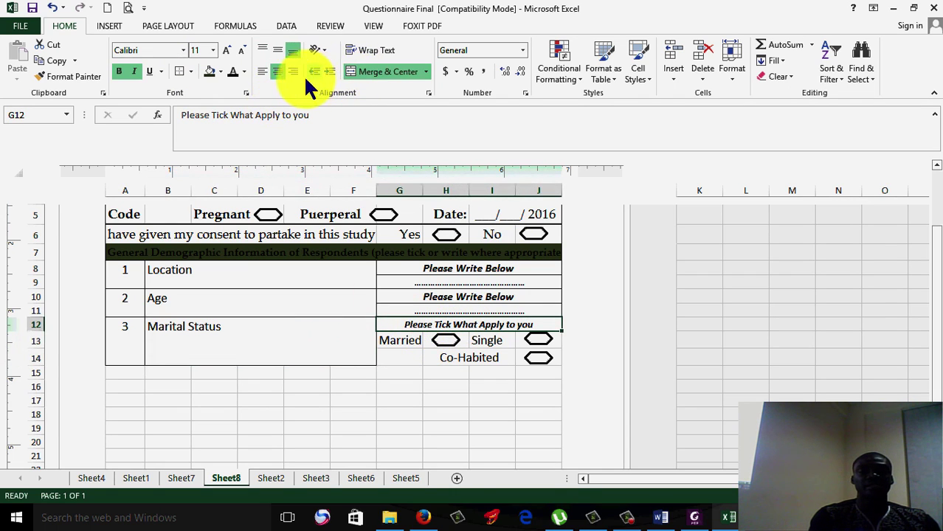
click(185, 72)
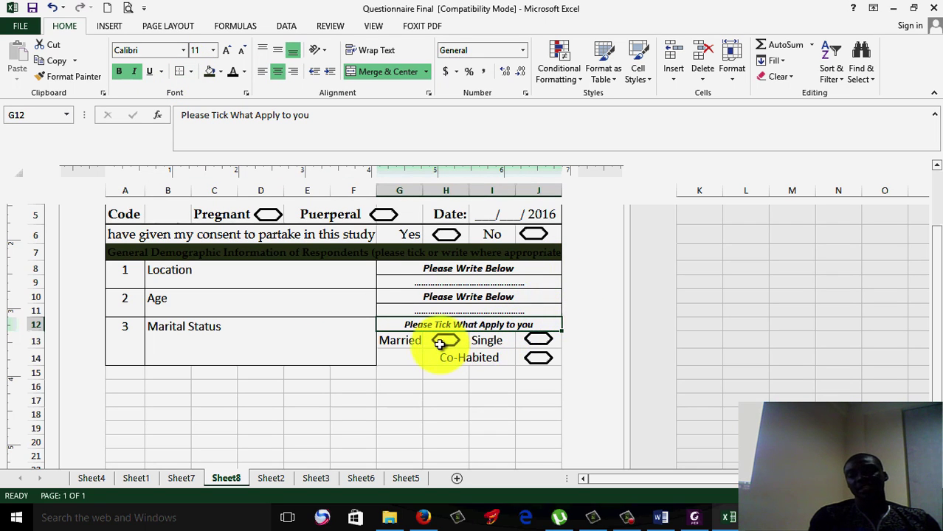
Add borders around the Married and Single answer row G13:J13 and the Co-Habited row G14:J14.
drag(400, 343, 539, 342)
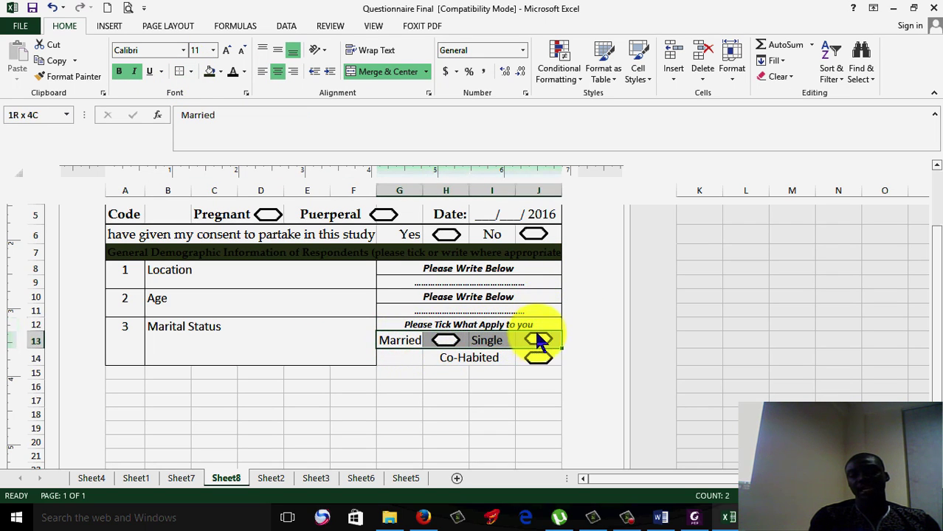
click(180, 69)
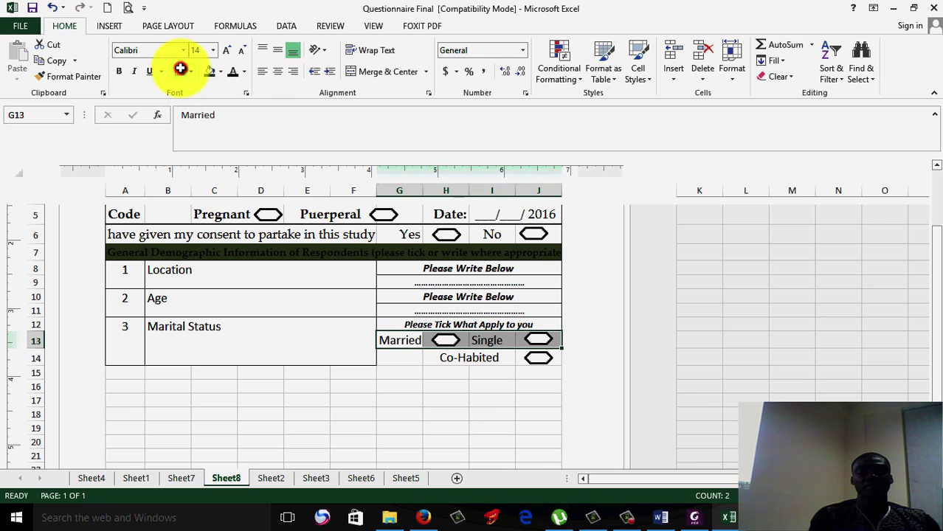
click(410, 362)
drag(410, 361, 536, 358)
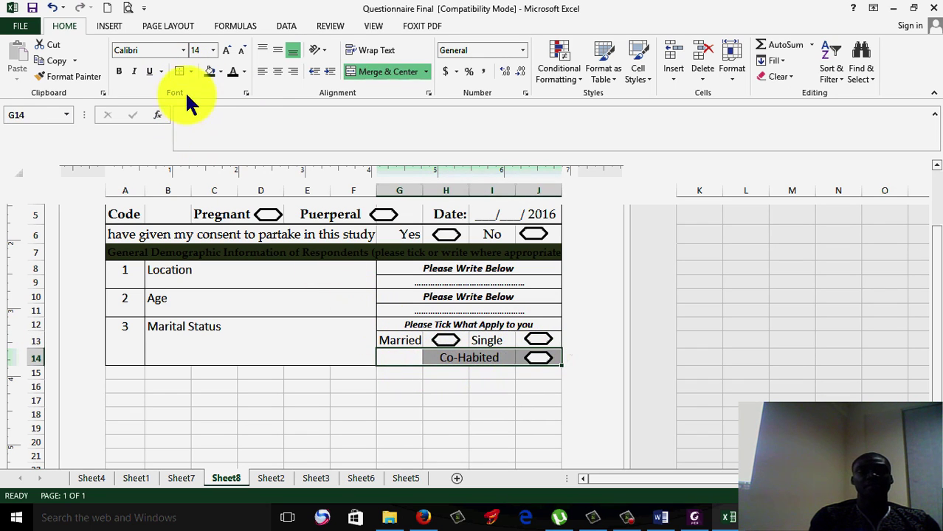
click(180, 71)
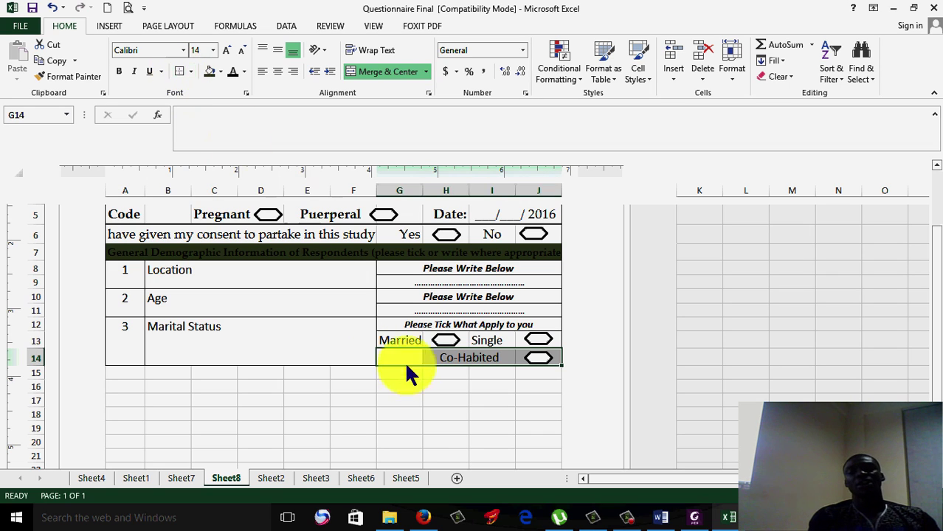
click(429, 429)
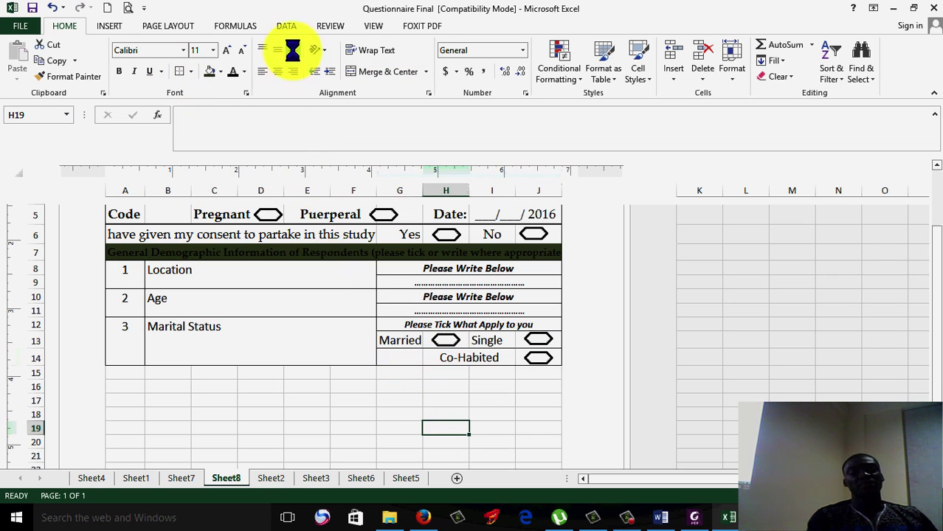
Print the questionnaire sheet with doPDF v7 as Questionnaire Final.pdf in the desktop's Research Consult folder.
click(127, 9)
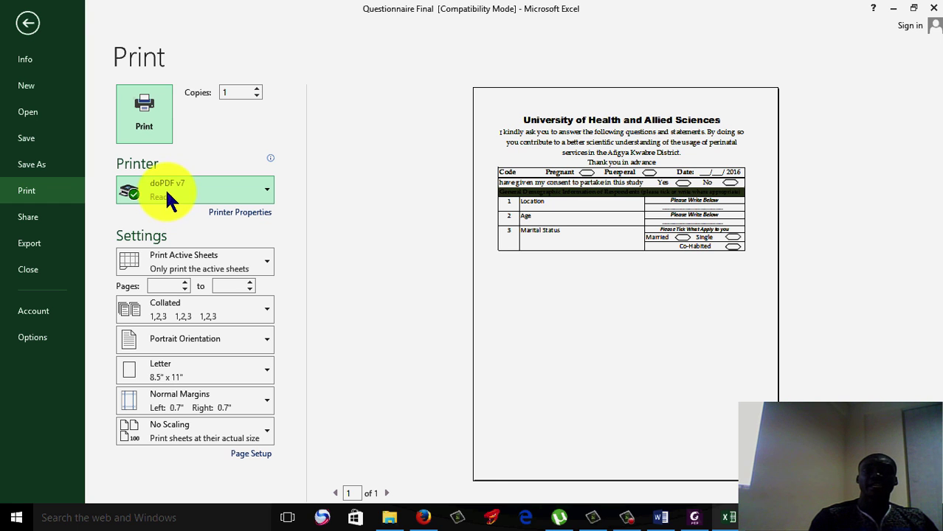
click(145, 114)
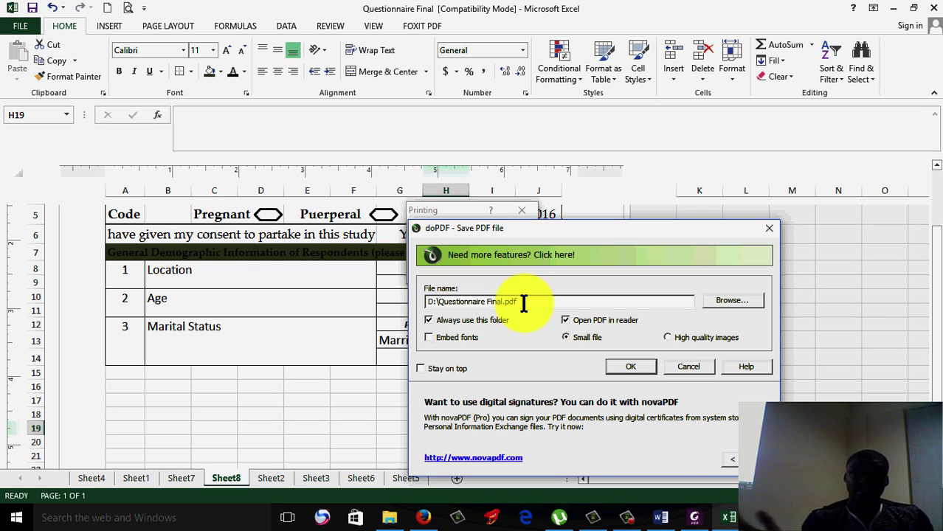
drag(521, 301, 501, 301)
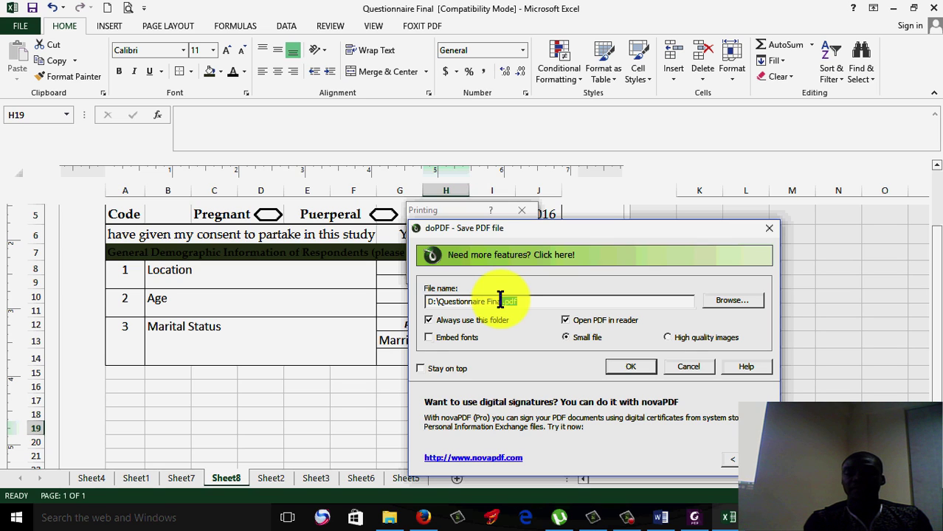
key(ctrl+a)
key(ctrl+v)
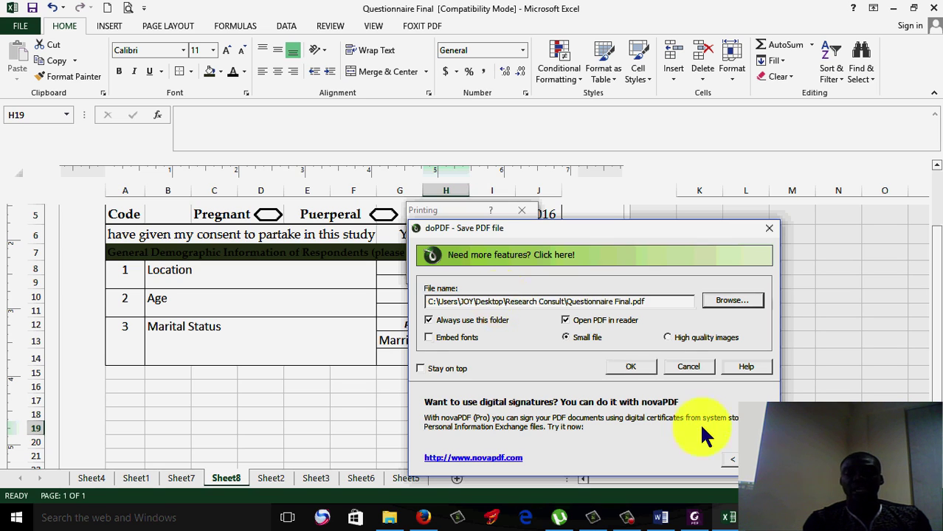
click(639, 367)
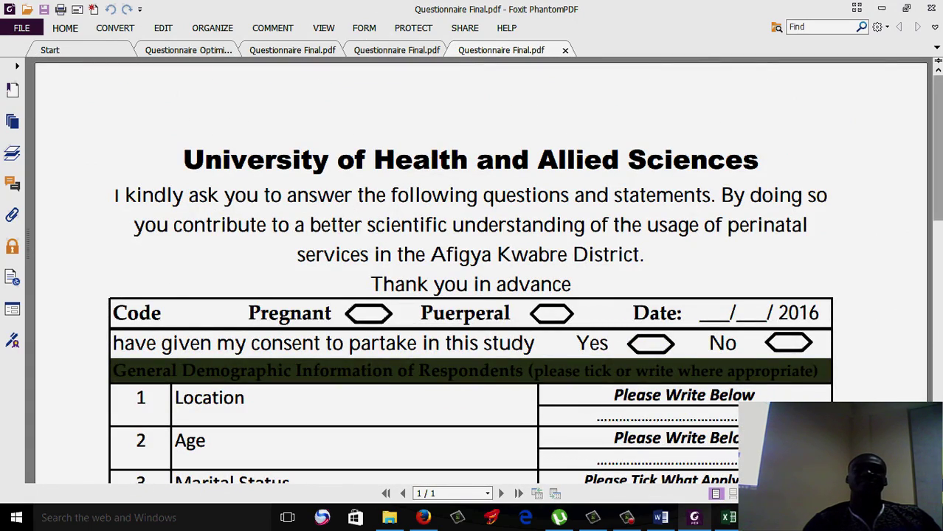
Review the printed PDF from the university heading to the marital status options, and return to the Excel workbook.
scroll(472, 273, down, 5)
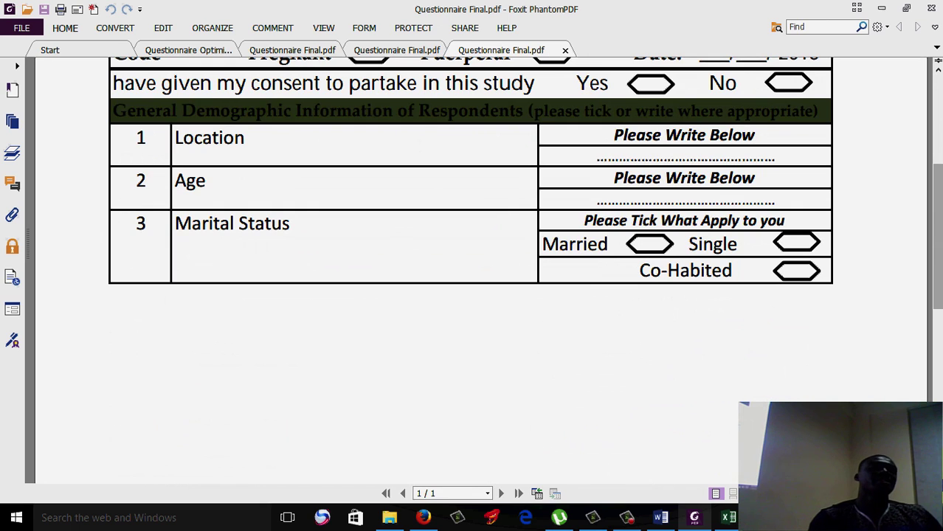
click(935, 229)
drag(935, 230, 938, 171)
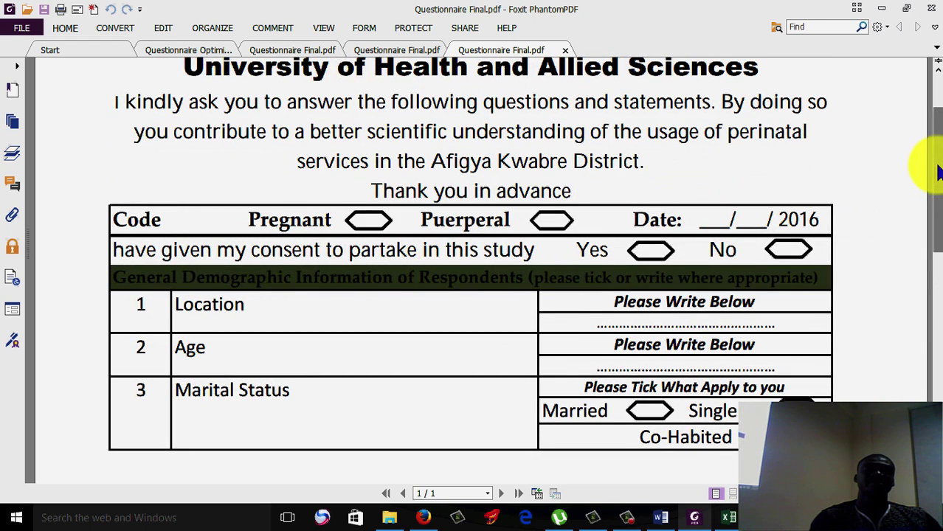
click(937, 71)
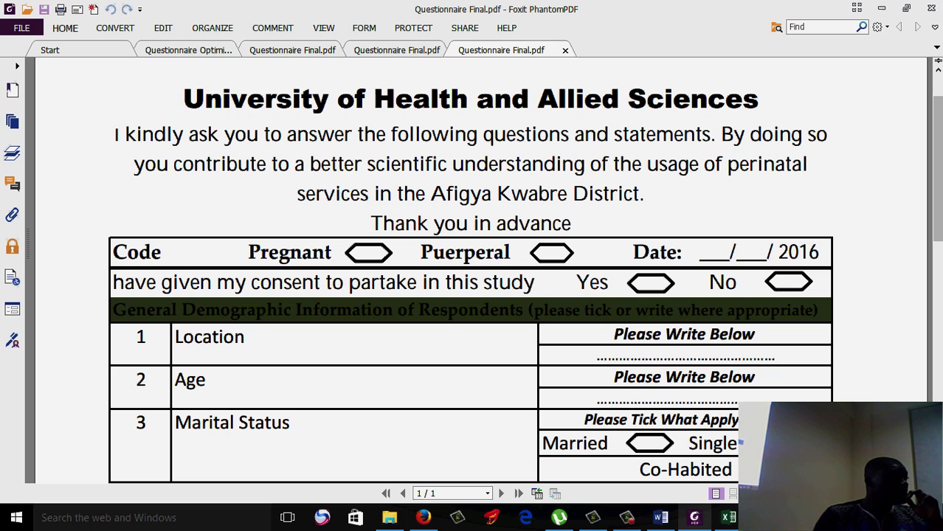
click(881, 10)
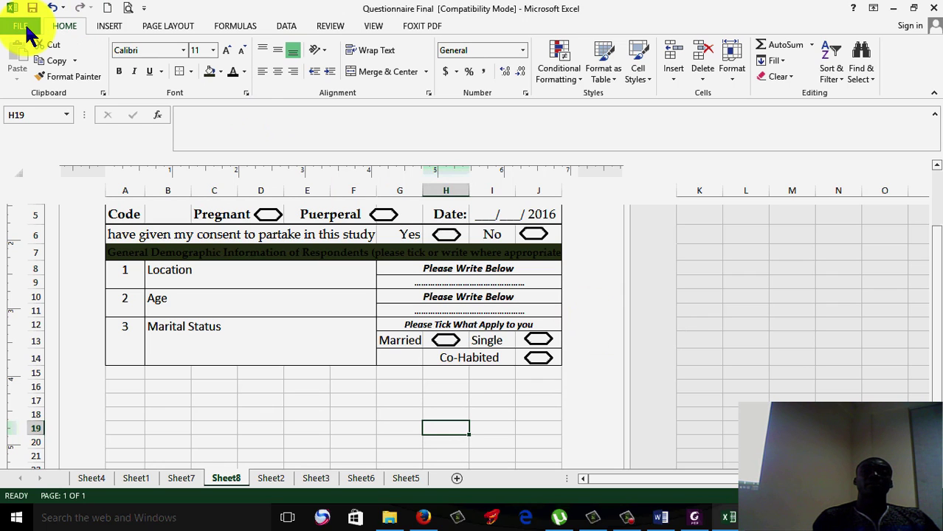
Start saving a copy of the workbook in the desktop's Research Consult folder with PDF as the file type.
click(24, 30)
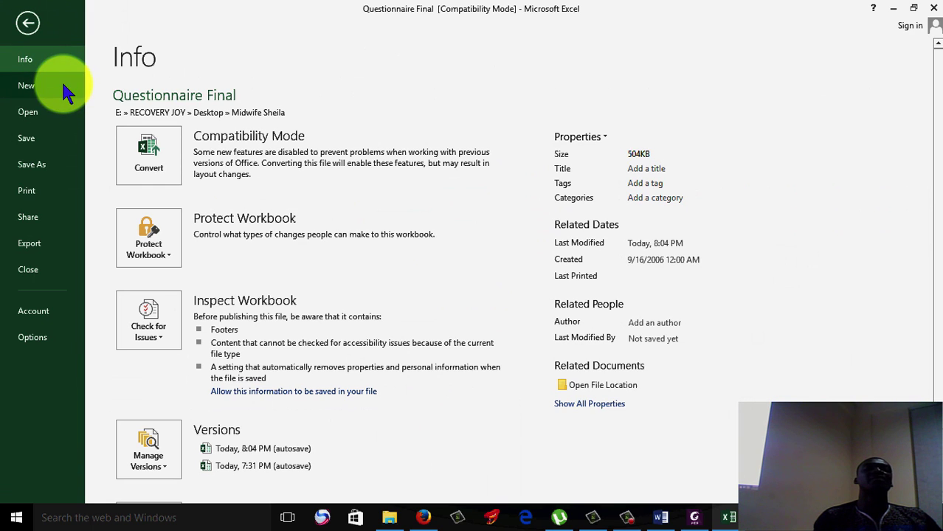
click(54, 171)
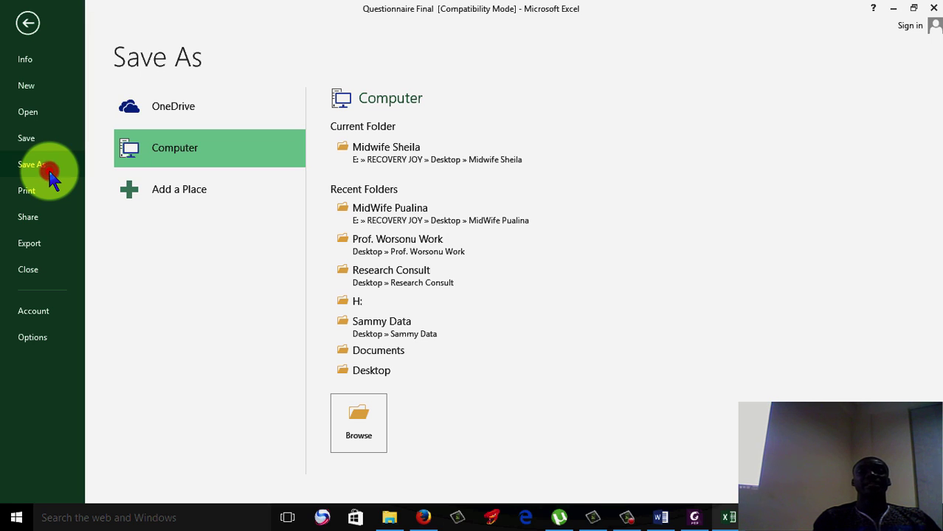
click(399, 277)
click(406, 274)
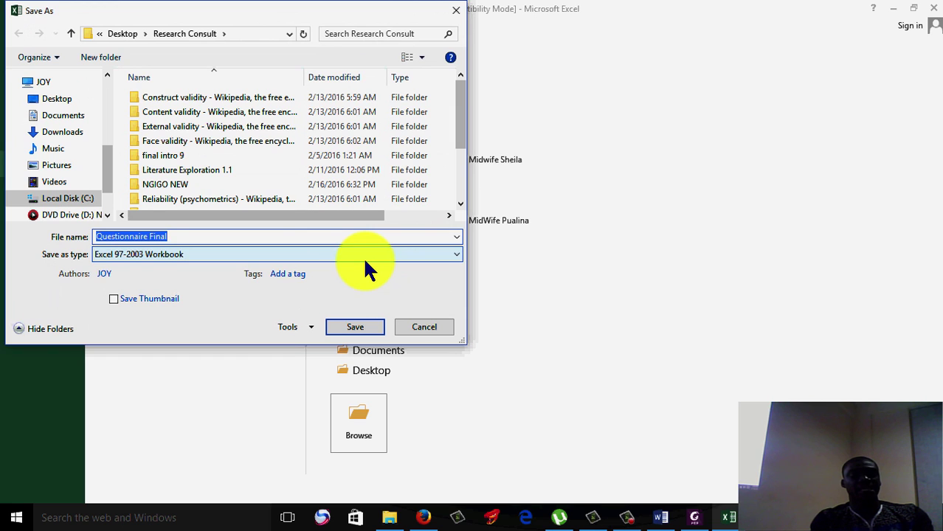
click(365, 258)
click(398, 253)
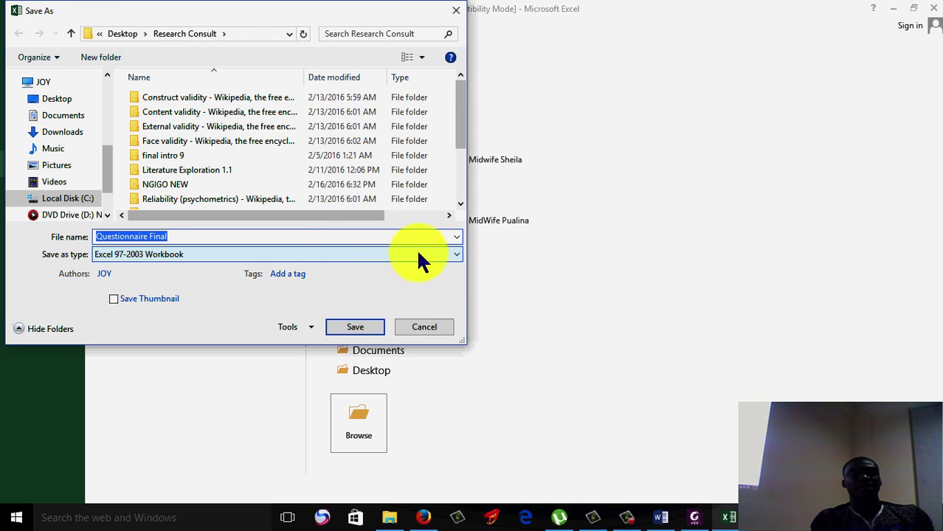
click(456, 255)
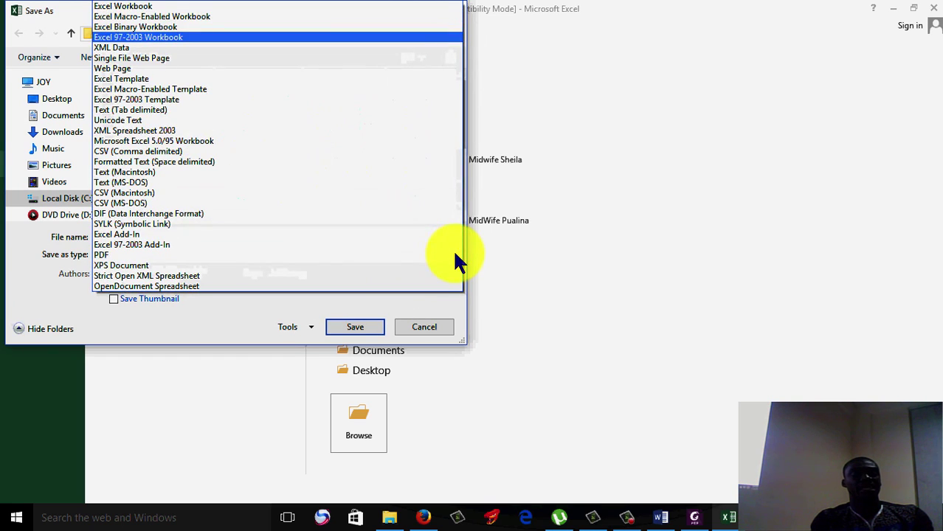
click(298, 258)
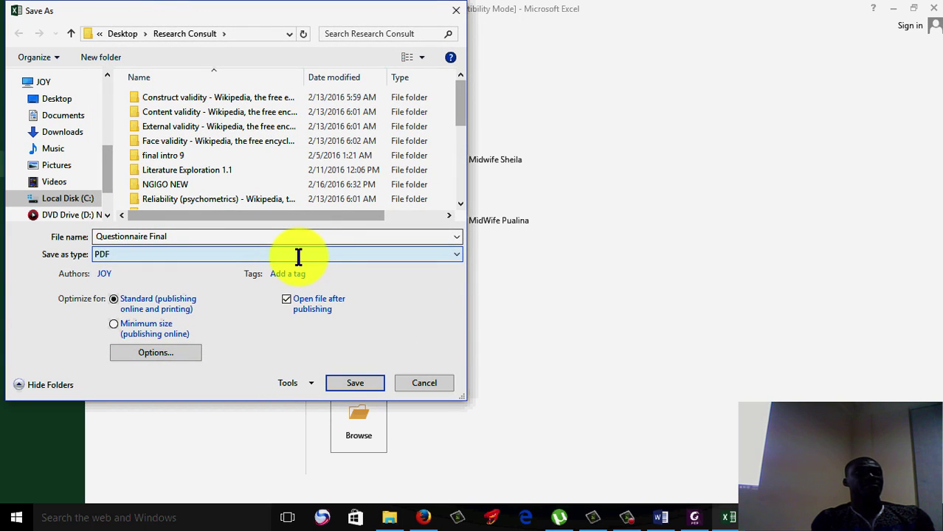
Name the PDF copy "Questionnaire Finalw", save it, and look over the published page.
click(234, 237)
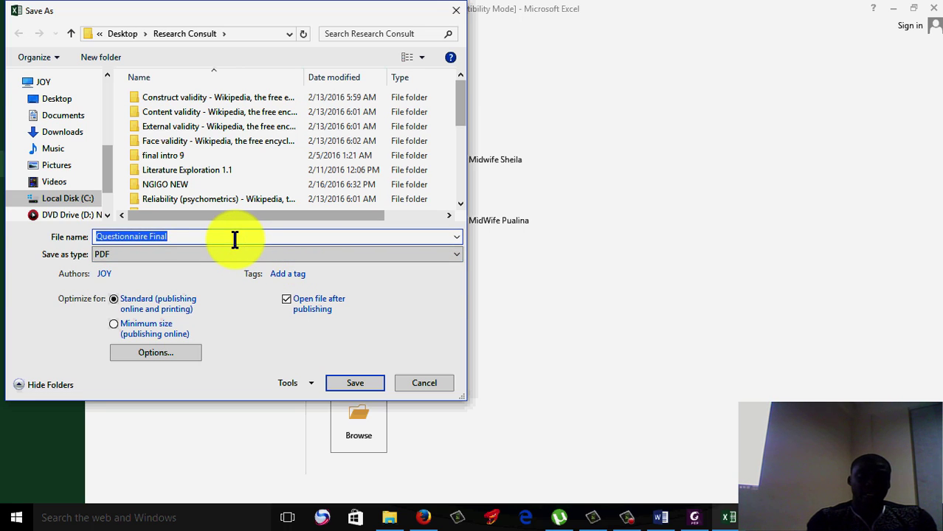
click(234, 238)
text(w)
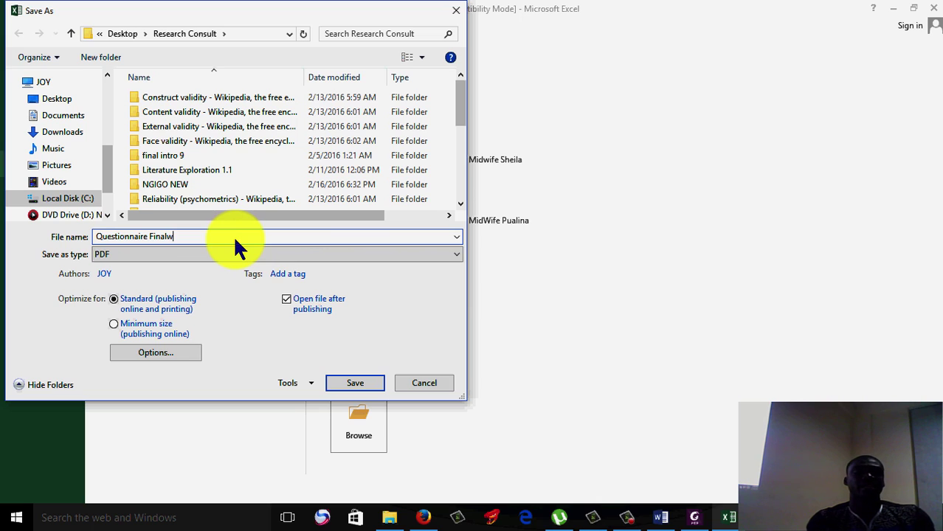
click(355, 381)
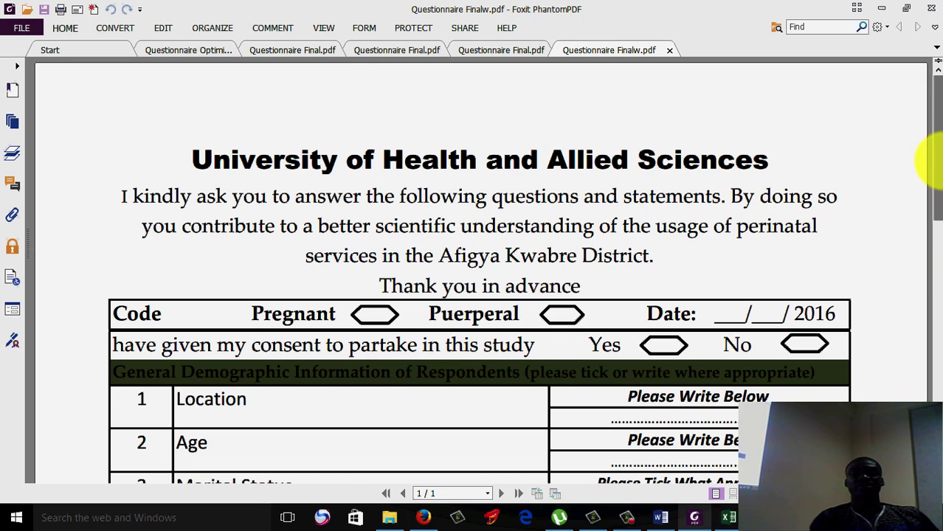
drag(939, 166, 937, 144)
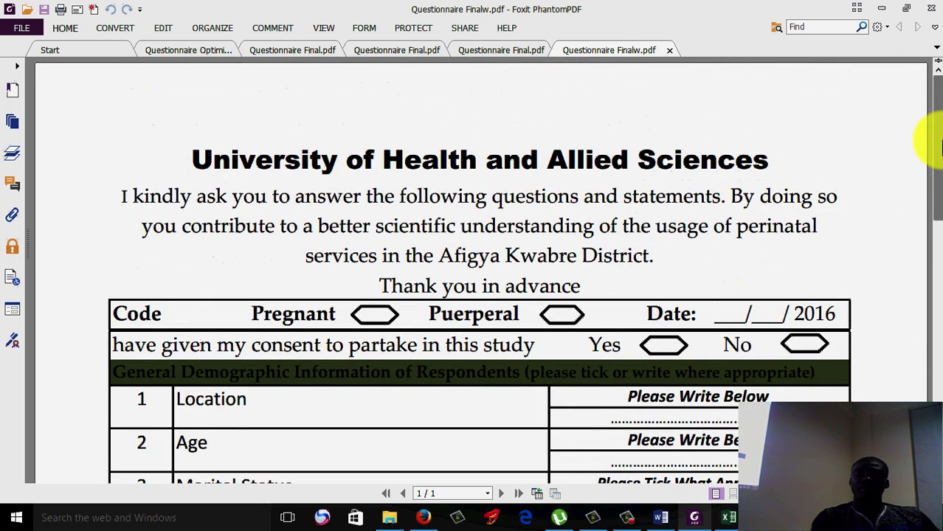
Switch to the Excel workbook and examine the export file types, including the formats offered for saving as another file type.
click(728, 518)
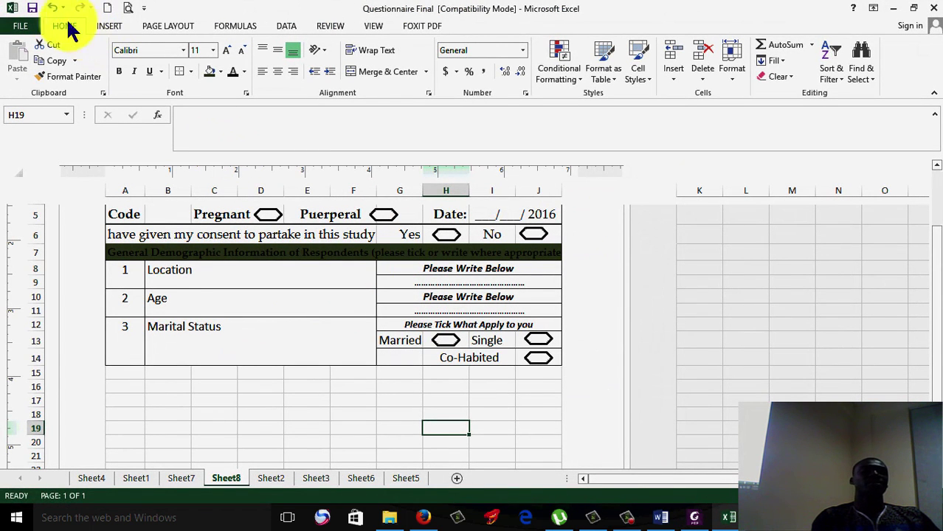
click(29, 27)
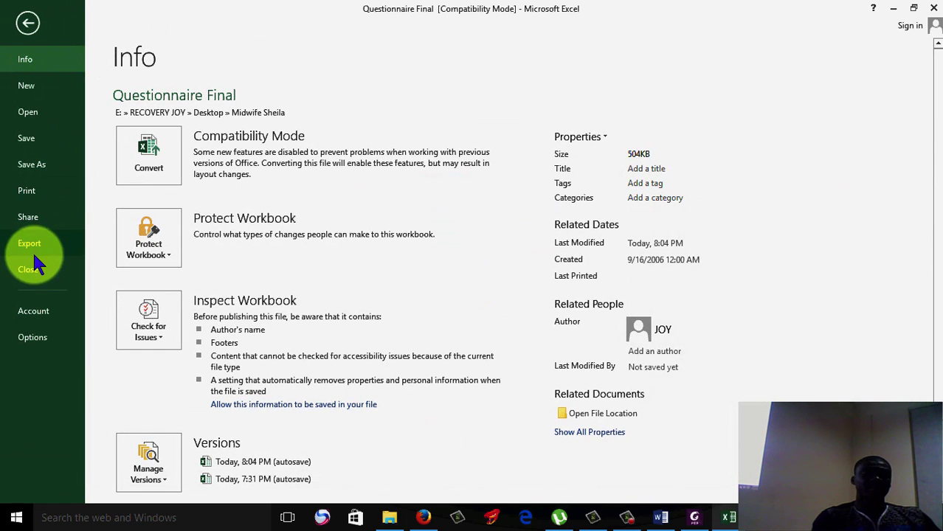
click(32, 247)
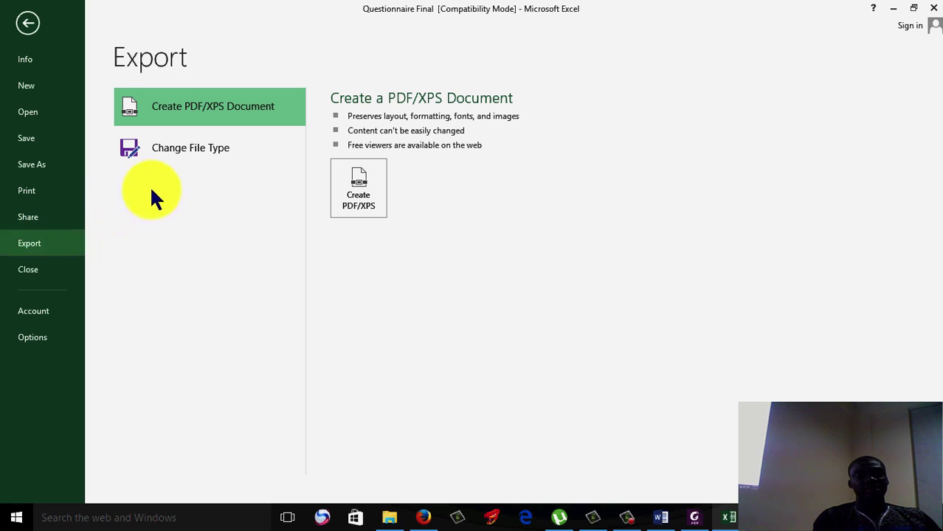
click(203, 161)
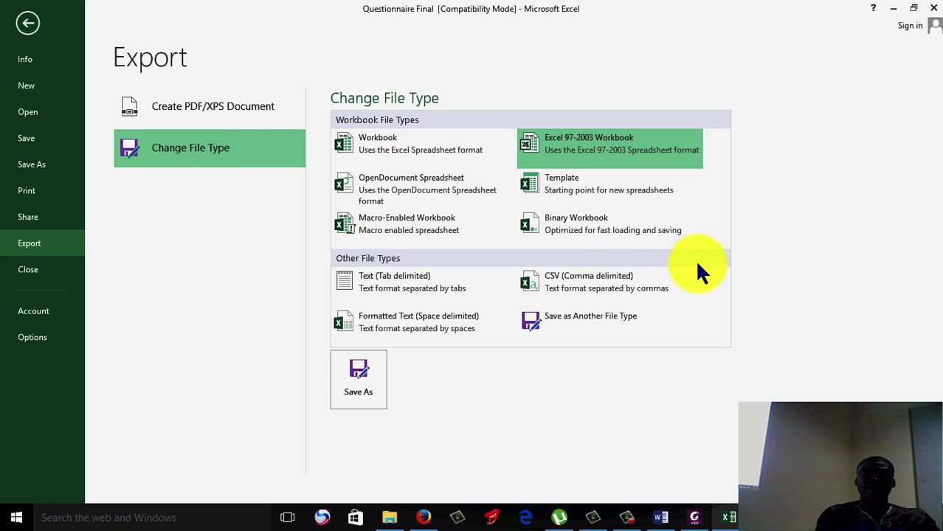
click(627, 317)
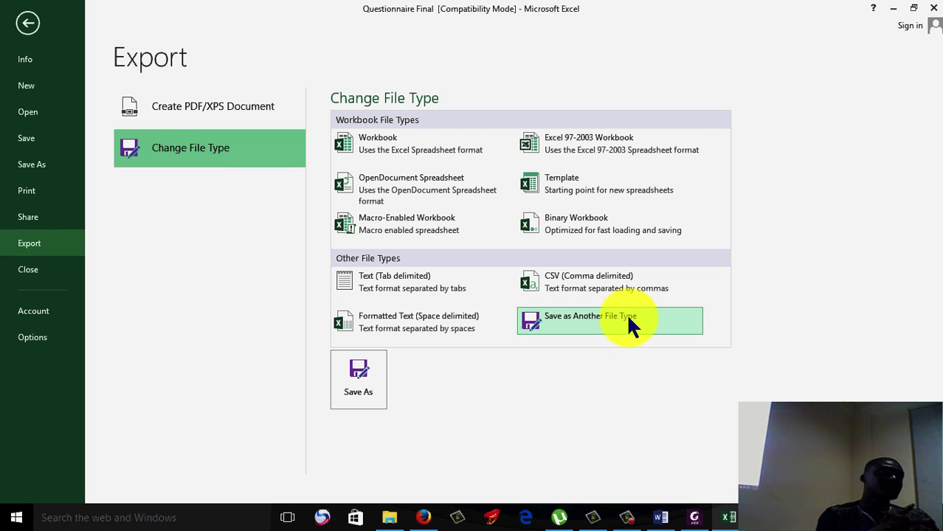
double_click(580, 322)
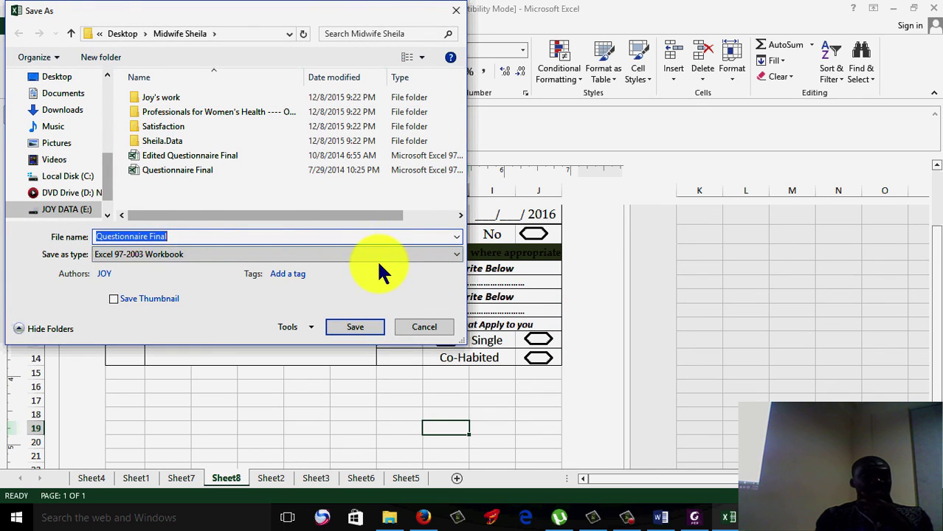
click(442, 254)
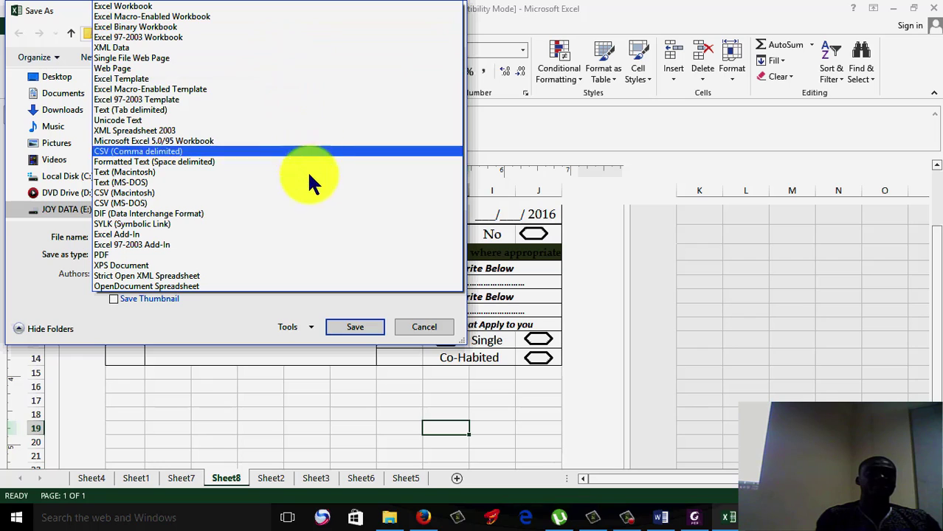
click(427, 327)
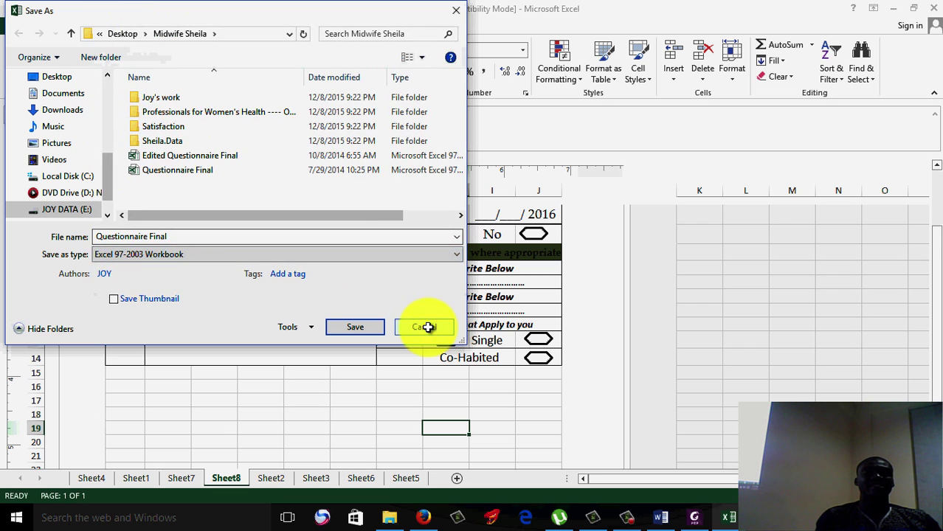
click(428, 328)
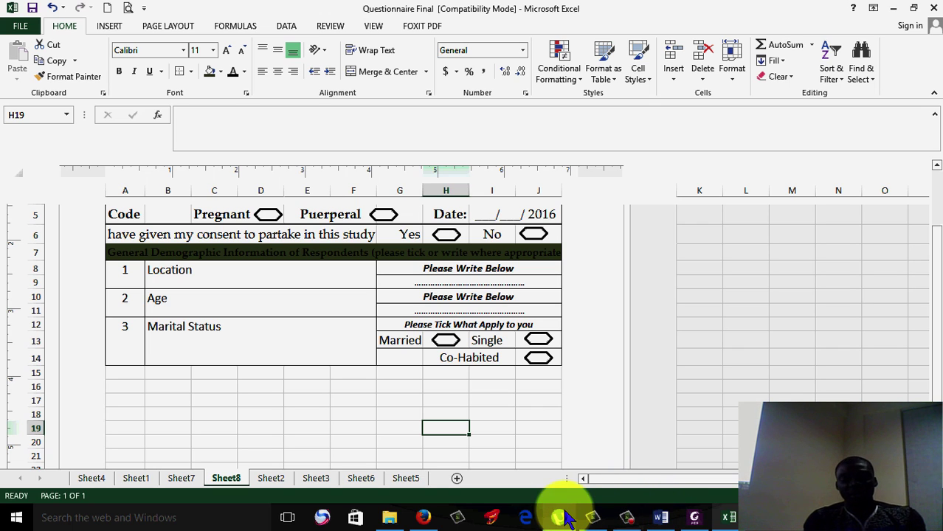
Switch to File Explorer and find the Questionnaire Finalw PDF in the Research Consult folder.
mouse_move(565, 518)
mouse_move(402, 520)
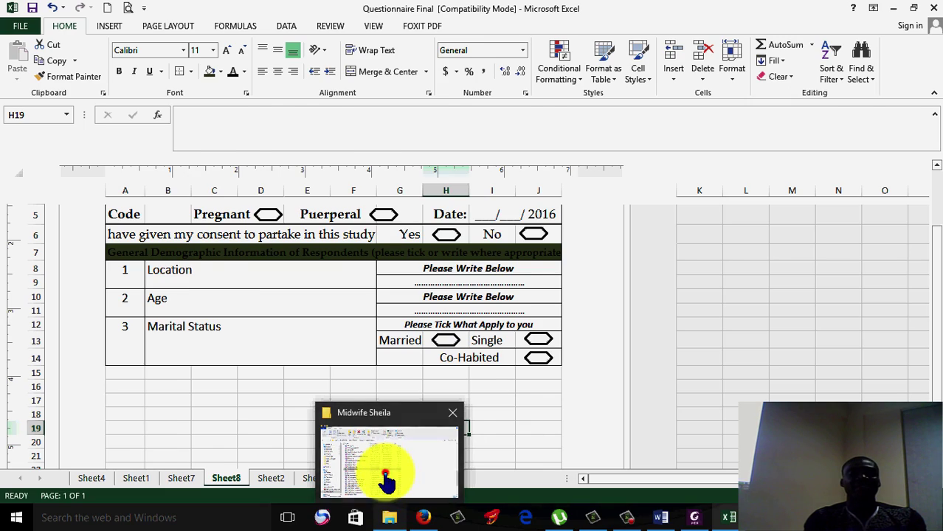
click(385, 475)
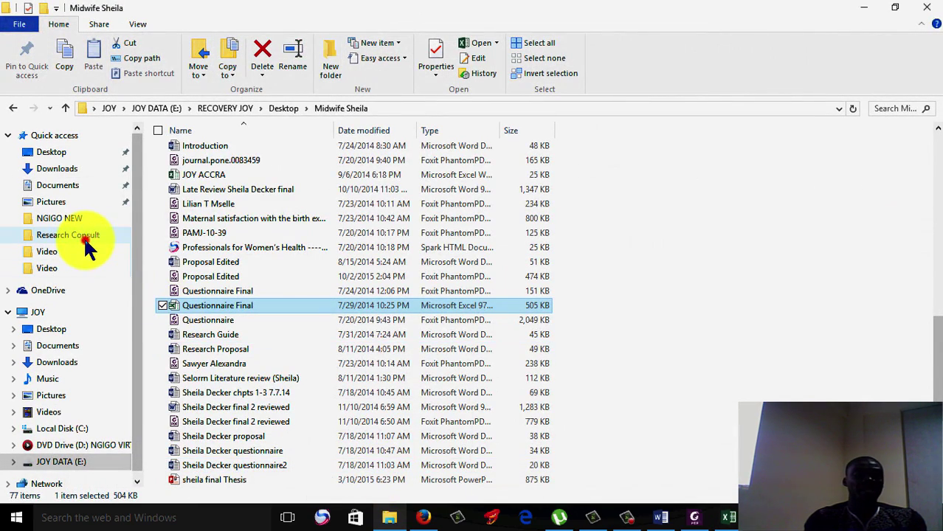
click(83, 236)
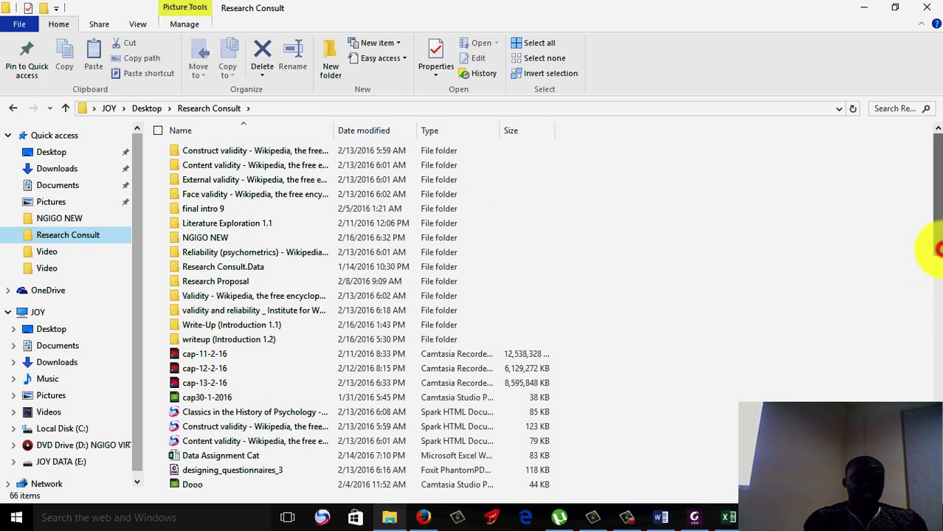
scroll(933, 250, down, 13)
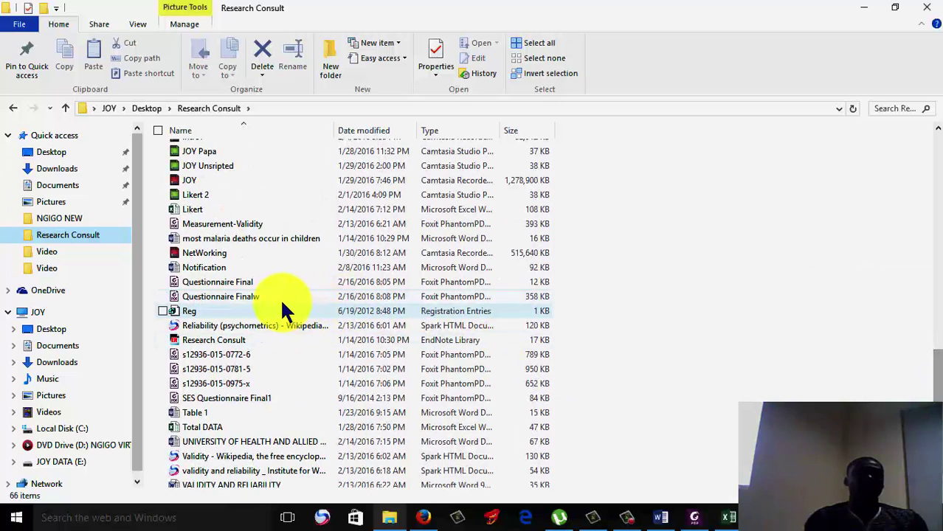
Open the Questionnaire Finalw PDF with Word, accept its conversion to an editable document, and leave the reading view.
click(280, 296)
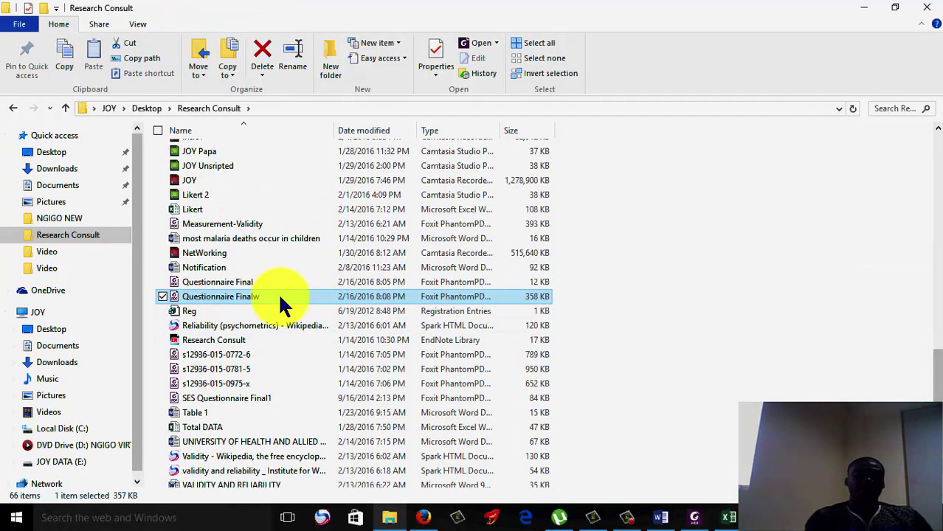
right_click(281, 298)
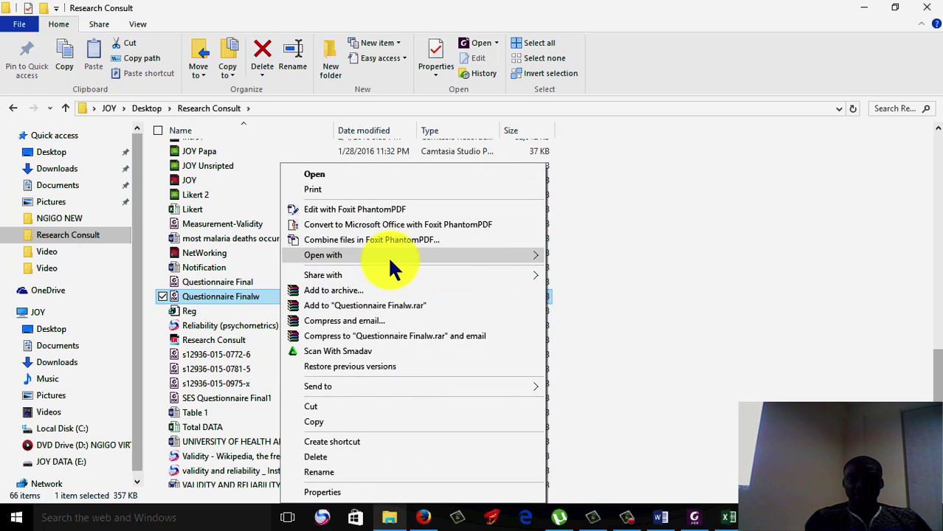
mouse_move(389, 258)
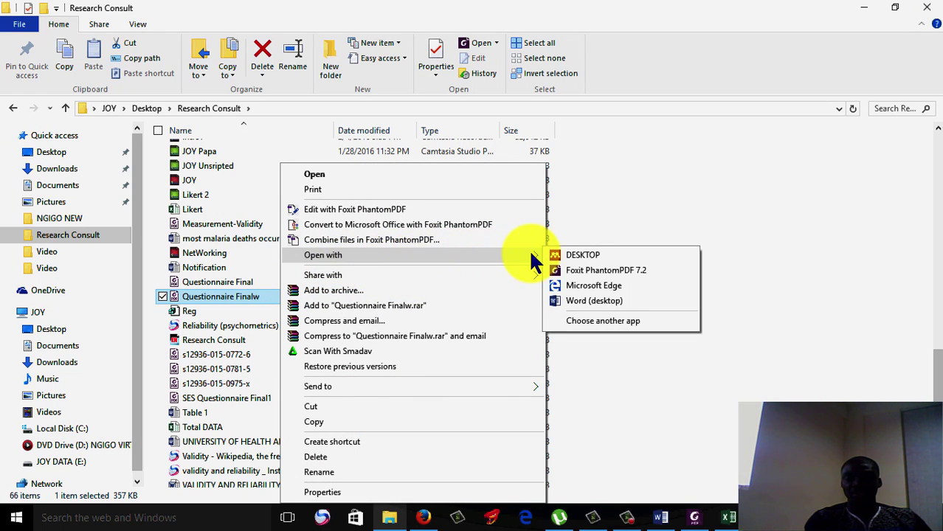
click(574, 302)
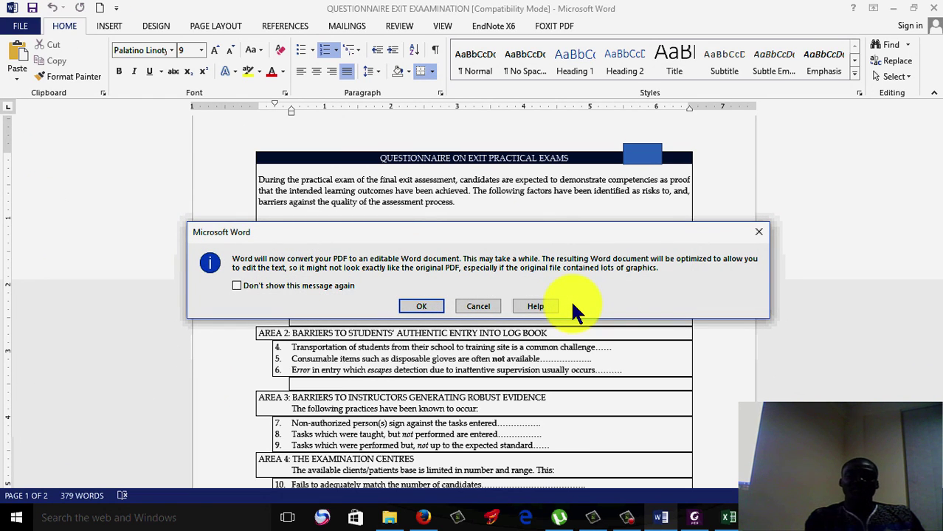
click(422, 306)
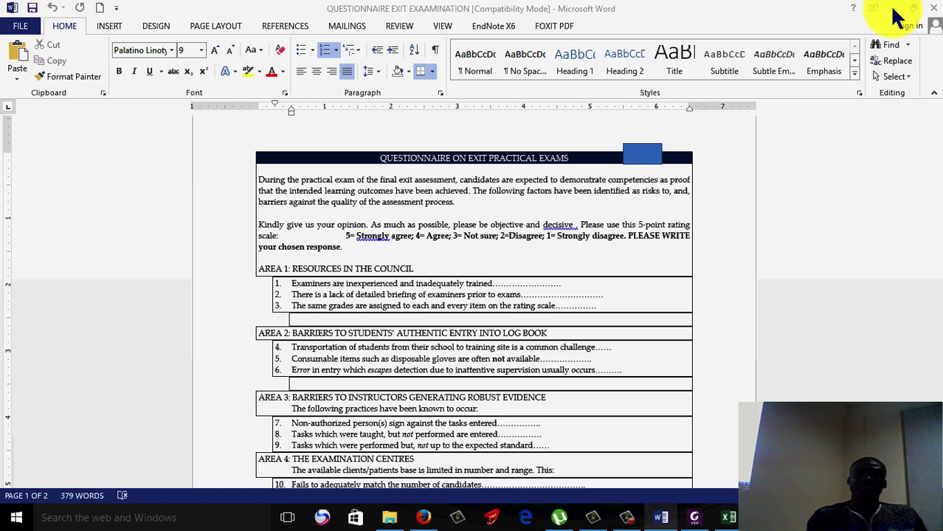
click(893, 9)
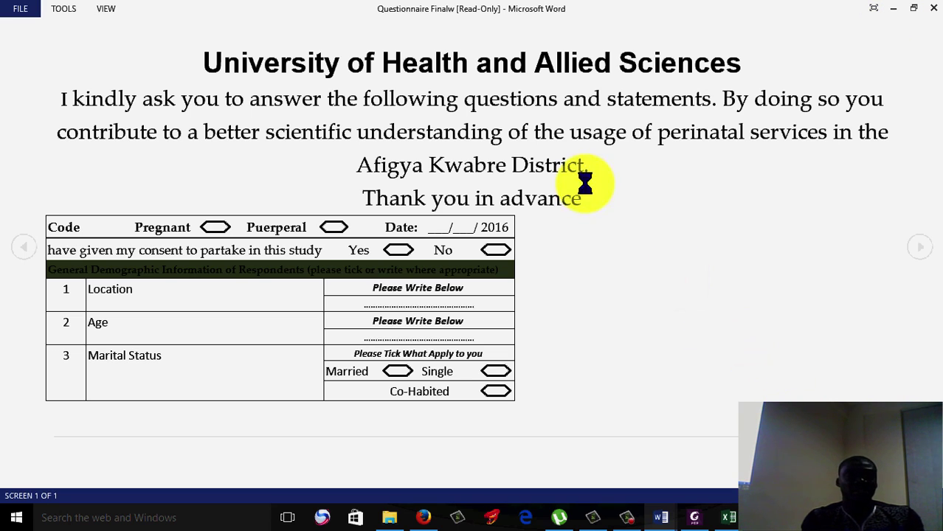
key(Escape)
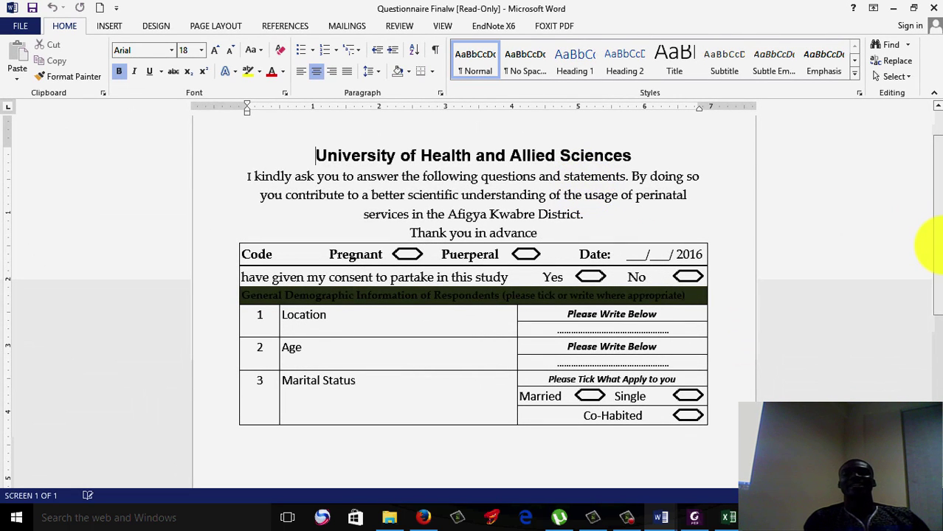
Examine the converted questionnaire's introduction, shaded heading row, answer cells and the tick shape for Single.
scroll(931, 251, down, 3)
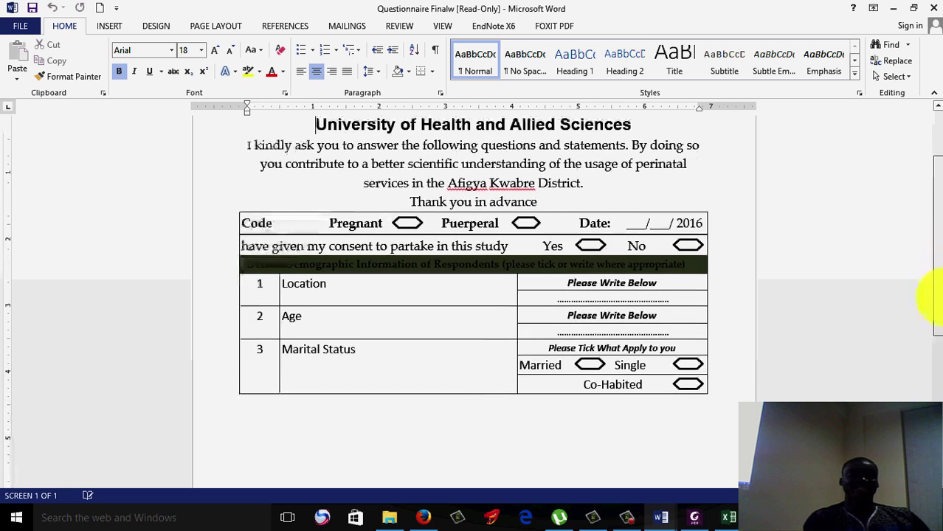
scroll(925, 251, up, 4)
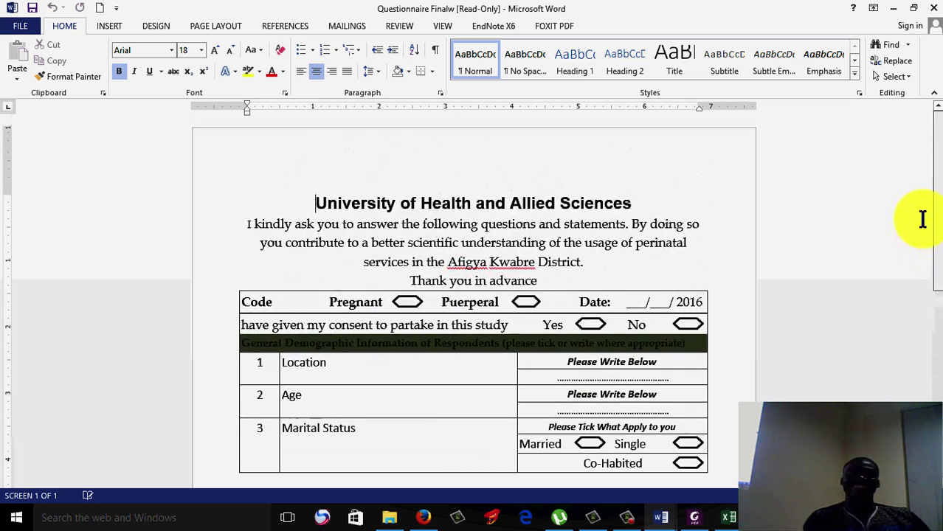
click(520, 245)
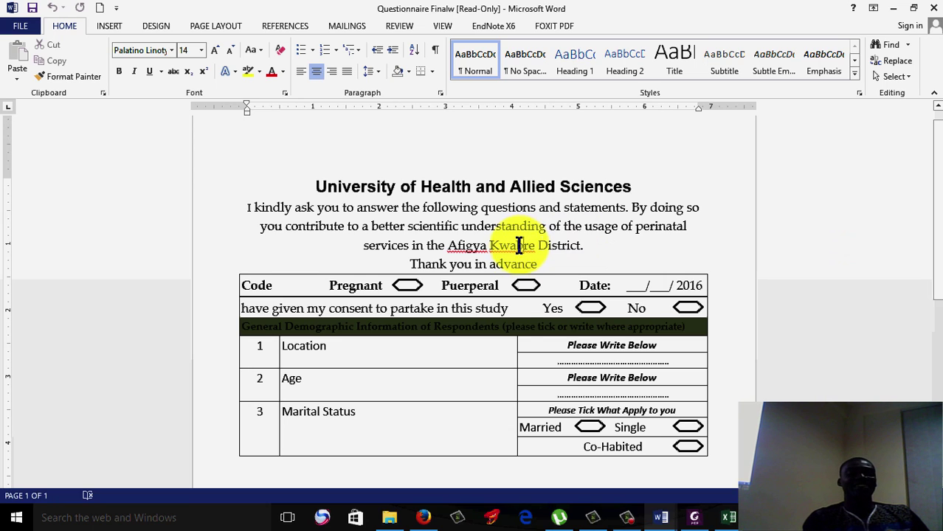
click(506, 321)
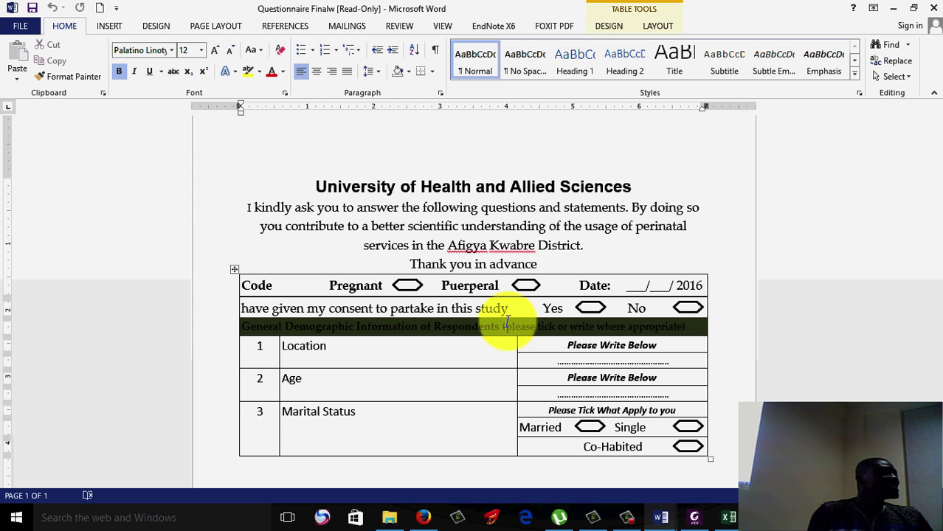
click(613, 344)
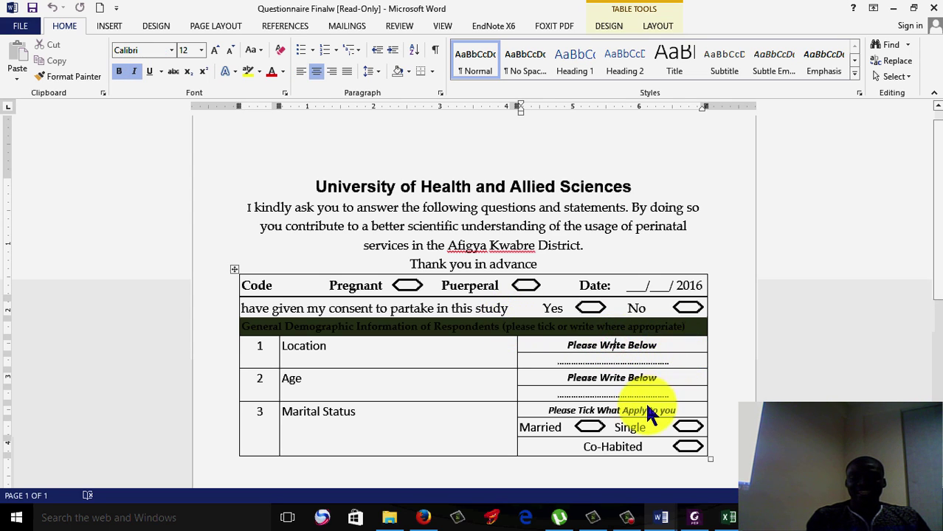
click(682, 432)
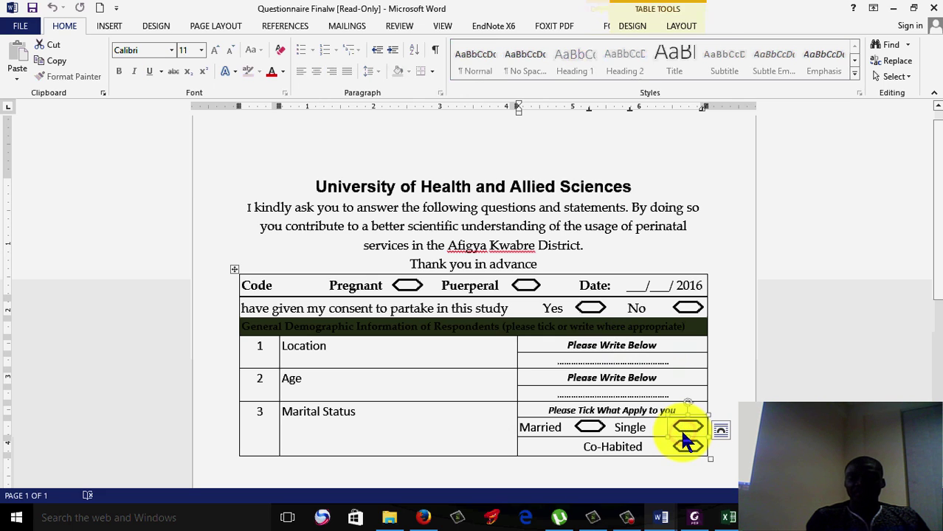
key(Escape)
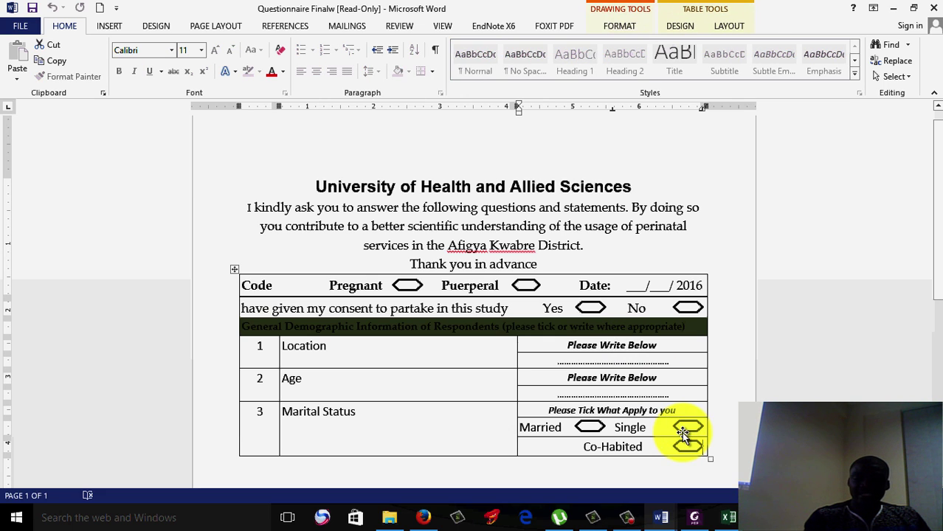